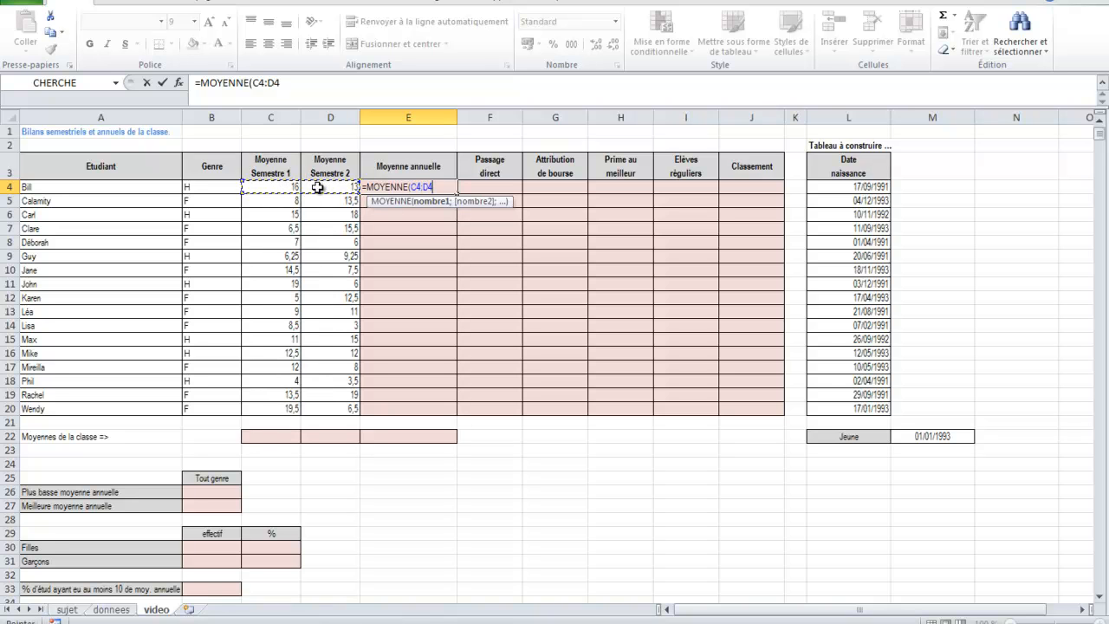
# Step: Complete the formula =MOYENNE(C4:D4) in E4 and copy it down through E20 for all students
pyautogui.write(')')
pyautogui.press('Return')
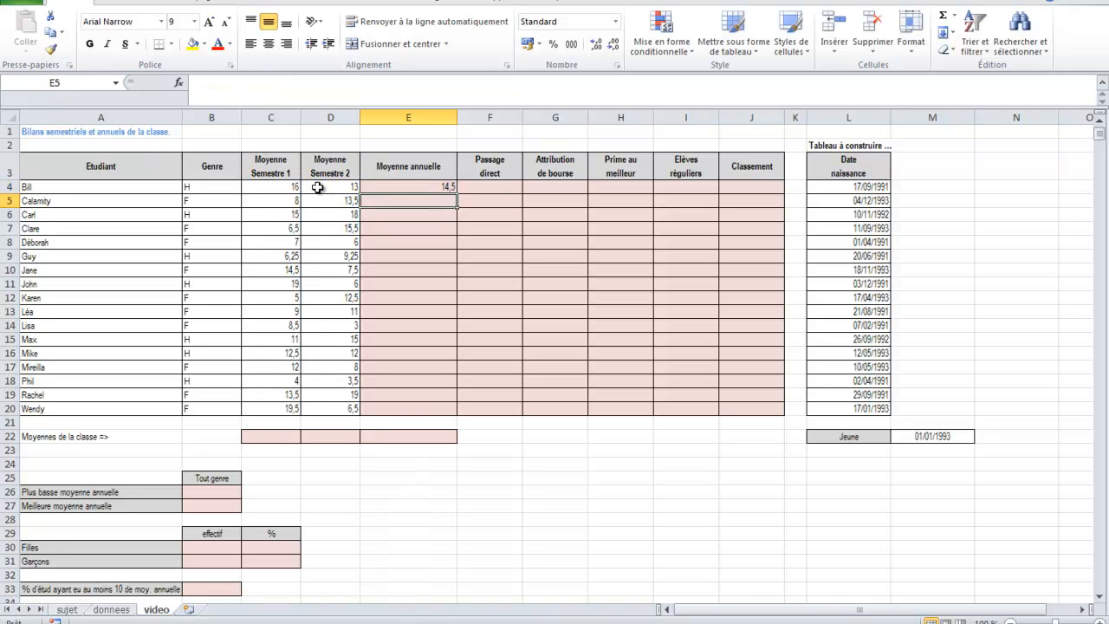
pyautogui.click(425, 187)
pyautogui.moveTo(457, 194); pyautogui.dragTo(453, 410)
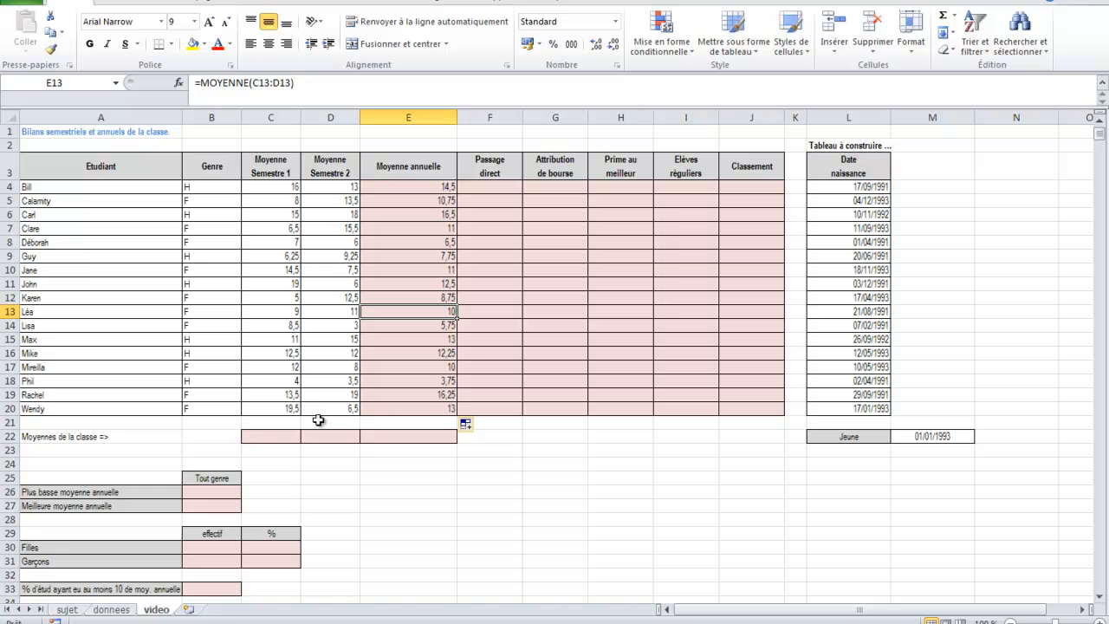
# Step: Calculate the class average for semester 1 in C22 with =MOYENNE(C4:C20)
pyautogui.click(274, 437)
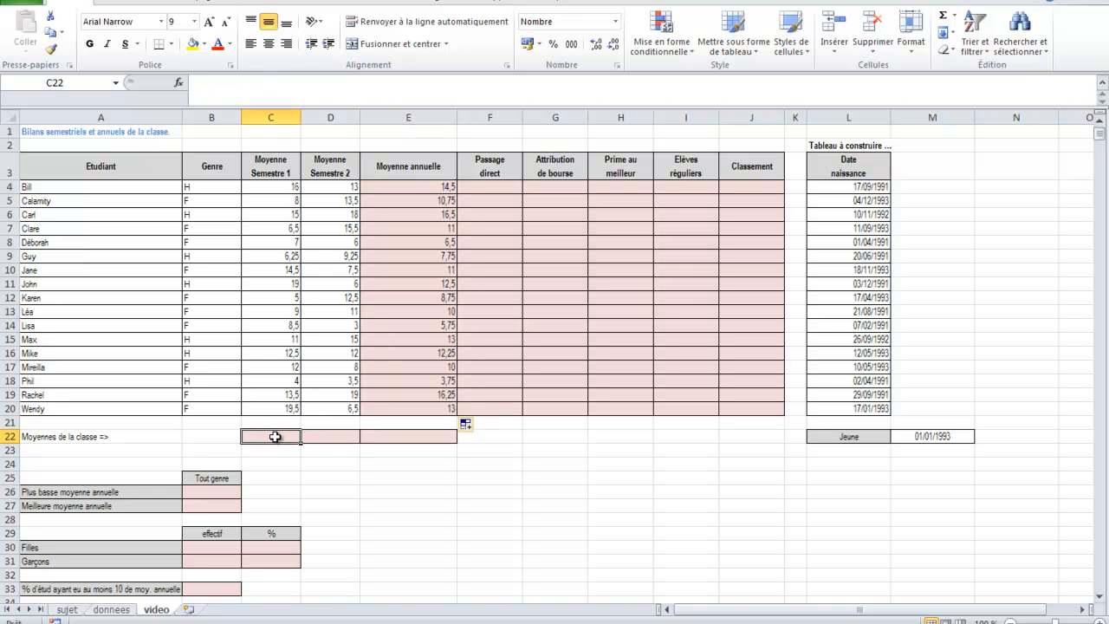
pyautogui.click(955, 16)
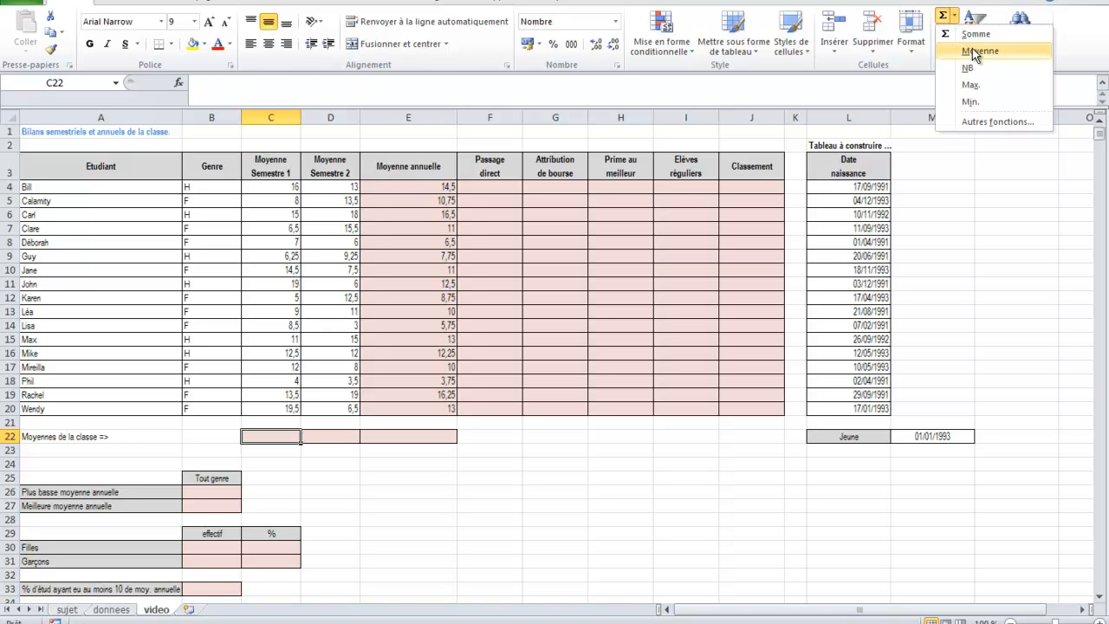
pyautogui.click(973, 49)
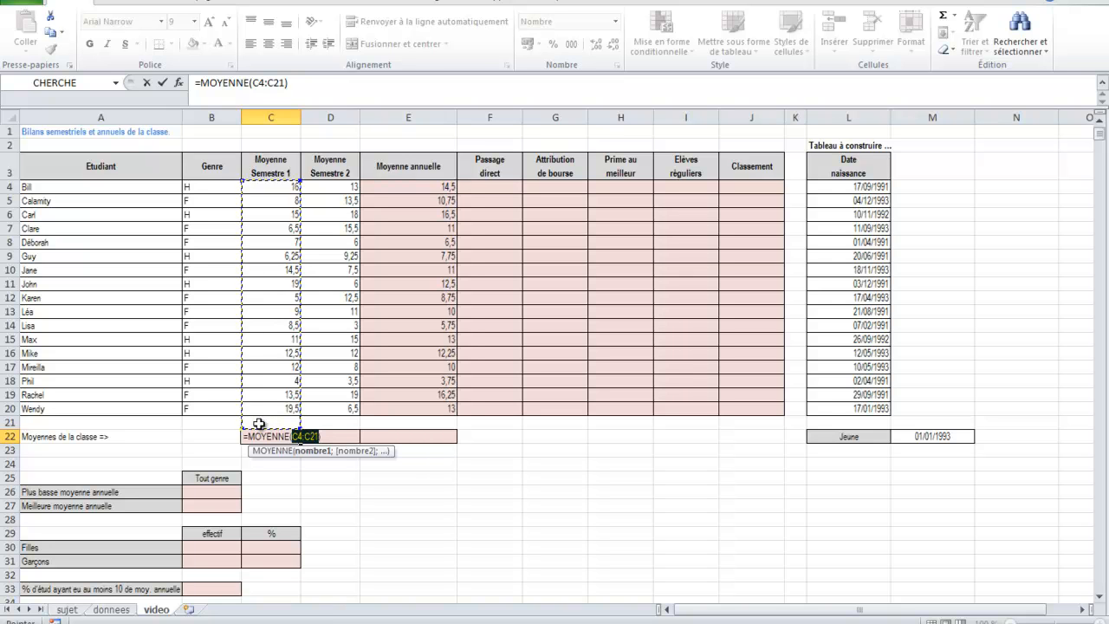
pyautogui.moveTo(264, 188); pyautogui.dragTo(265, 411)
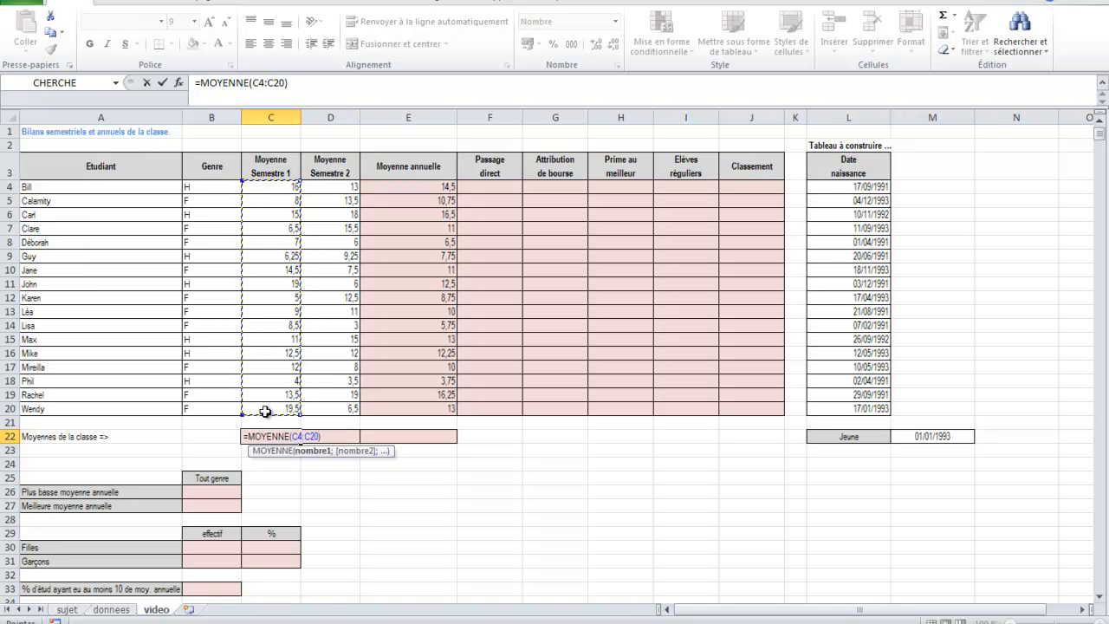
pyautogui.press('Return')
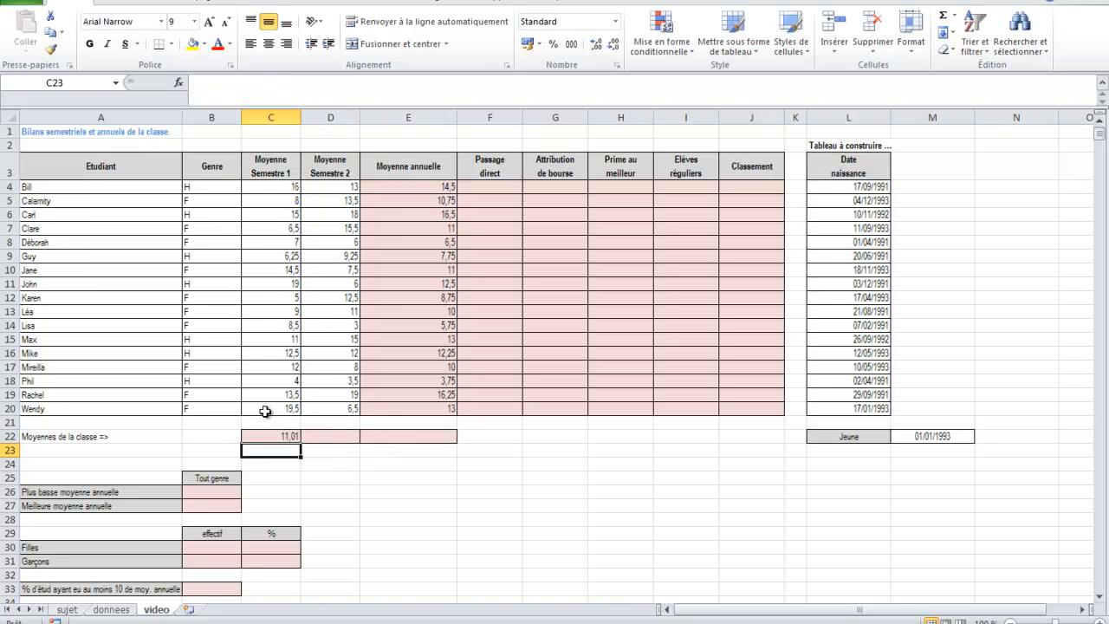
# Step: Copy the class average formula from C22 across to D22 and E22, and check the range used in E22
pyautogui.click(273, 436)
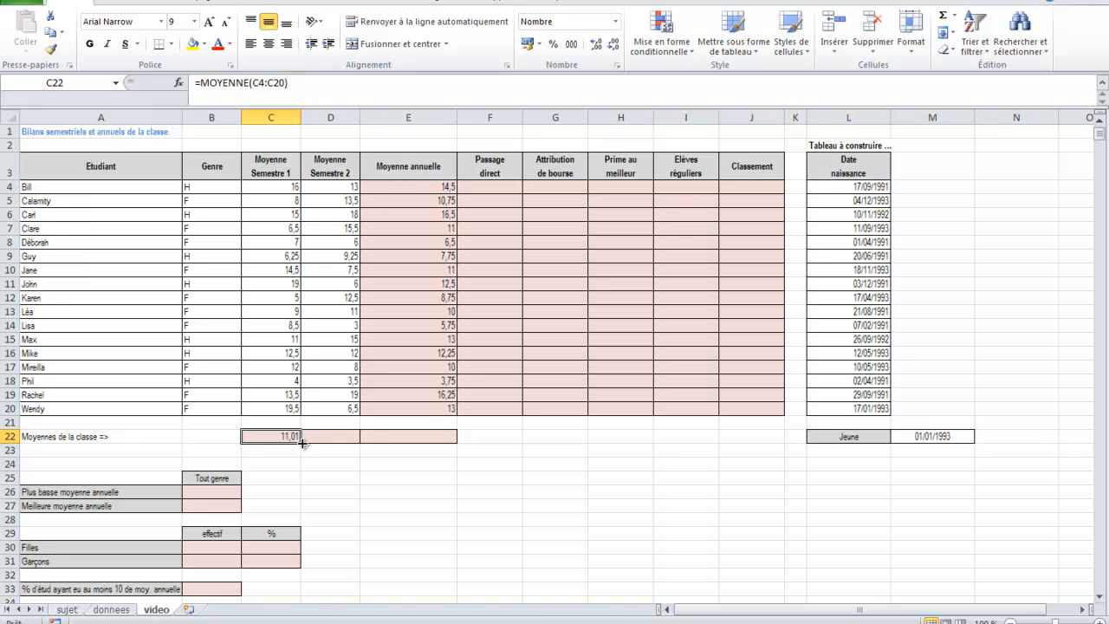
pyautogui.moveTo(311, 443); pyautogui.dragTo(424, 445)
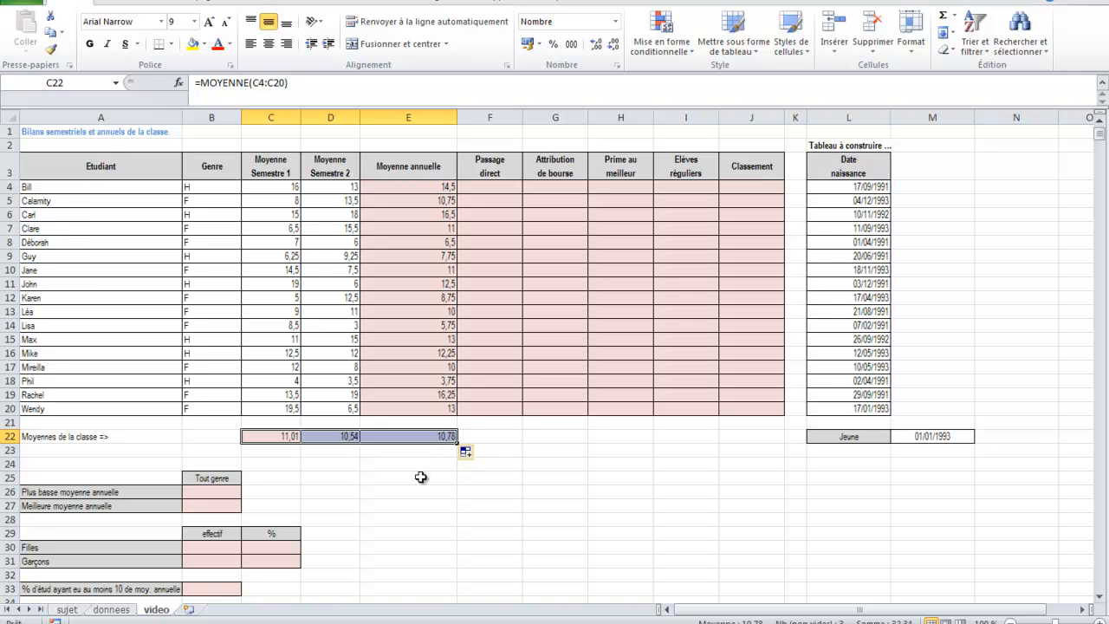
pyautogui.click(420, 477)
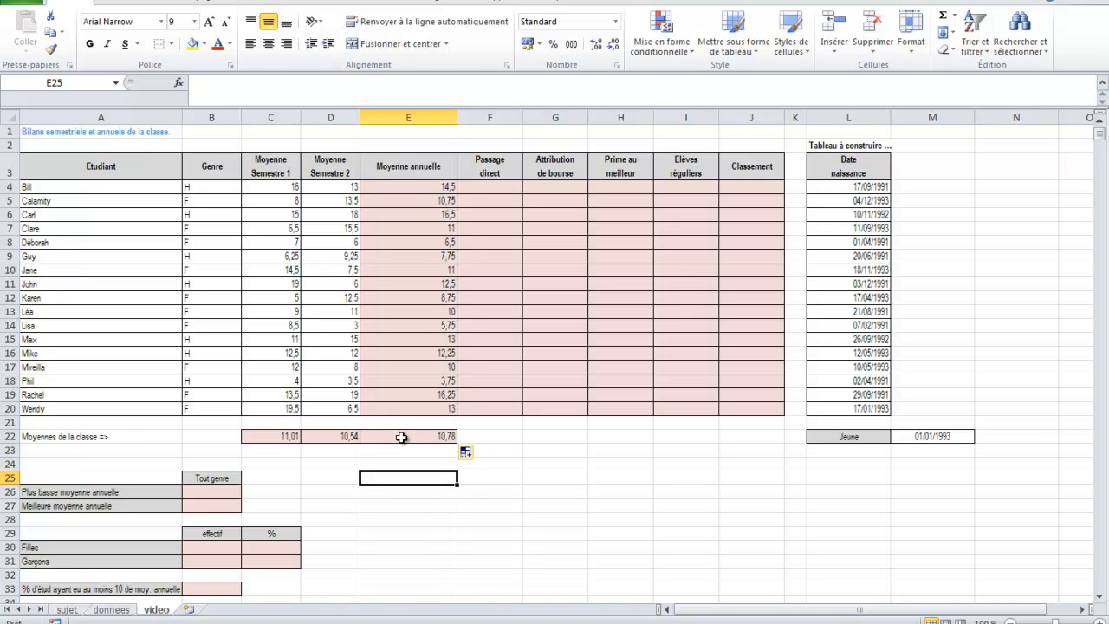
pyautogui.click(401, 438)
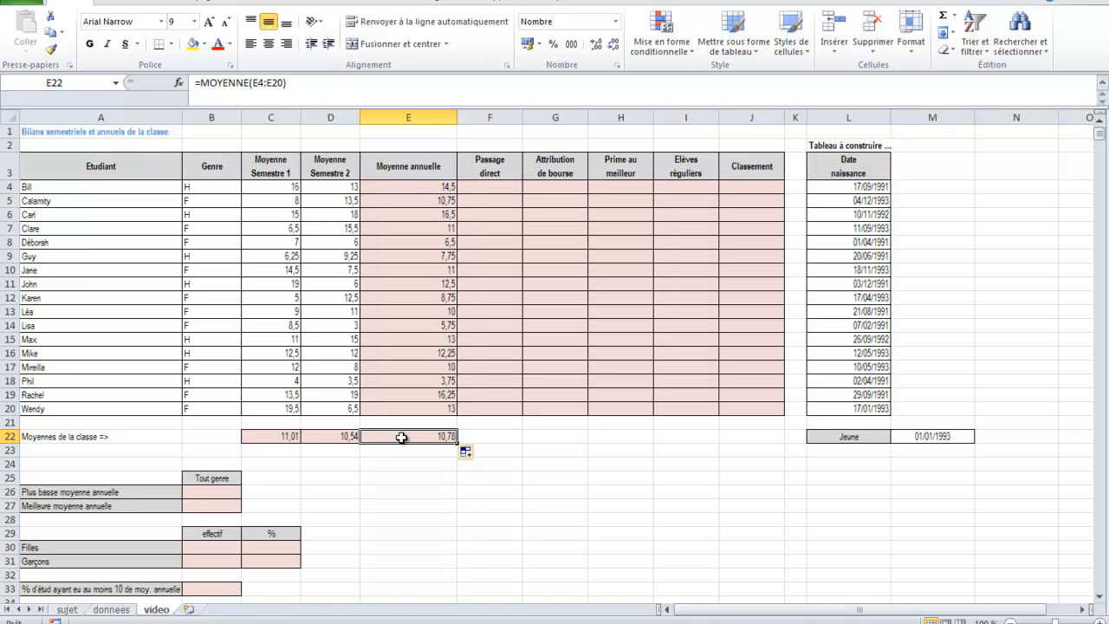
pyautogui.doubleClick(401, 438)
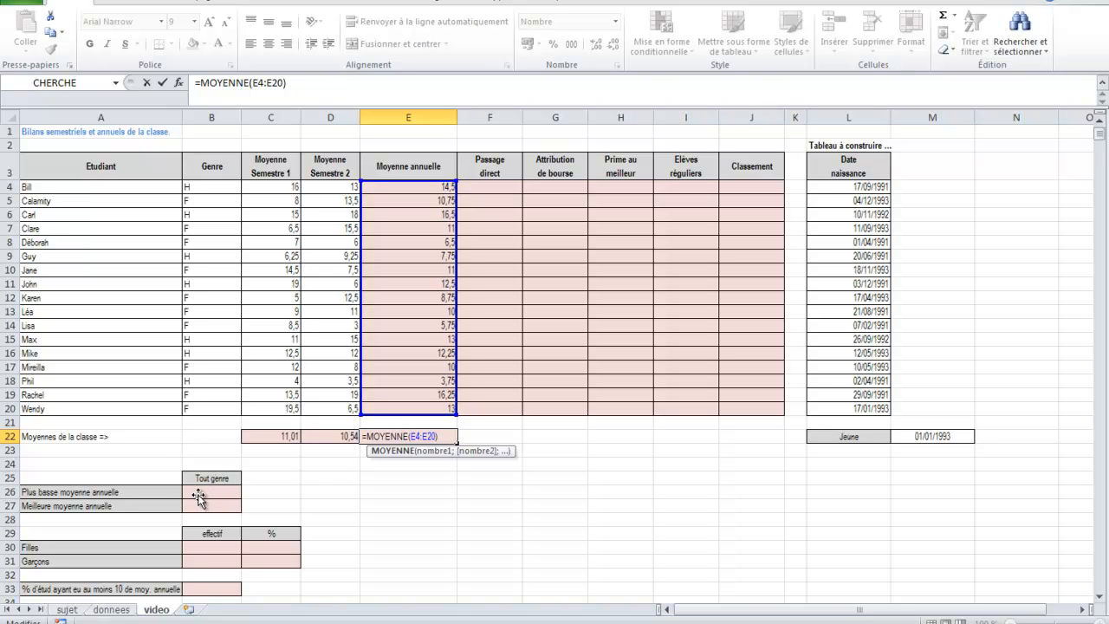
pyautogui.hotkey('ctrl', 'Return')
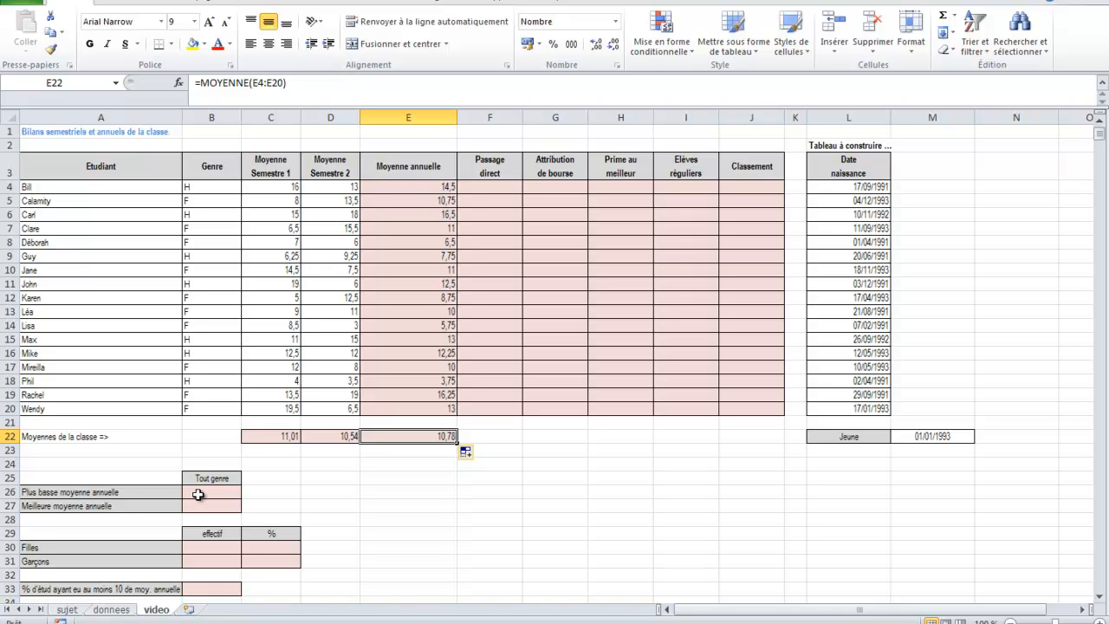
# Step: Calculate the lowest annual average in B26 with =MIN(E4:E20)
pyautogui.click(198, 494)
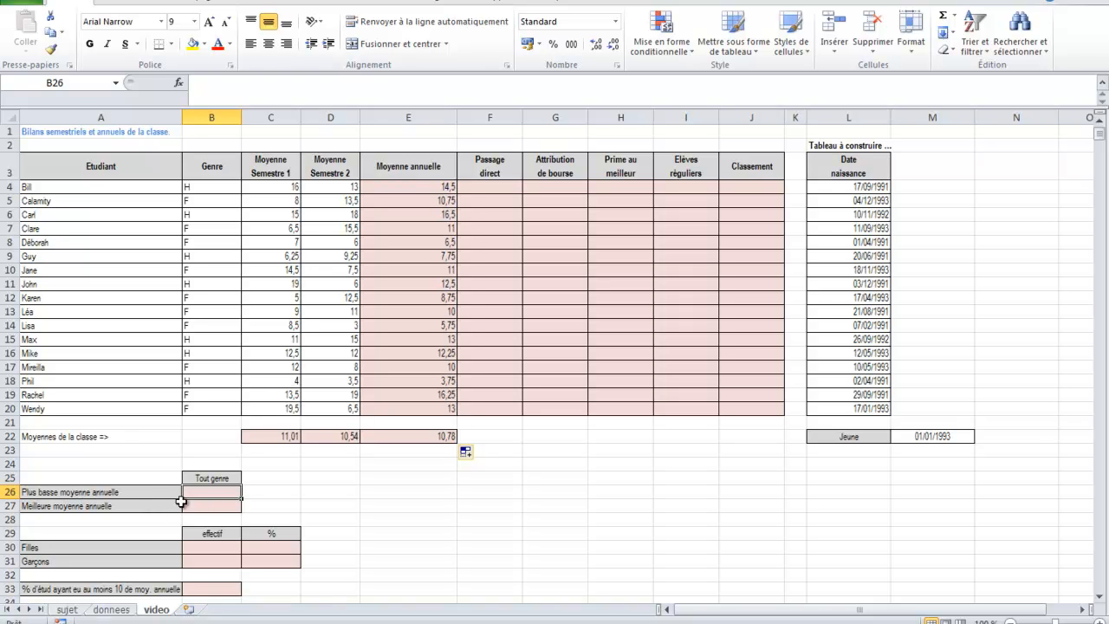
pyautogui.moveTo(390, 191); pyautogui.dragTo(397, 407)
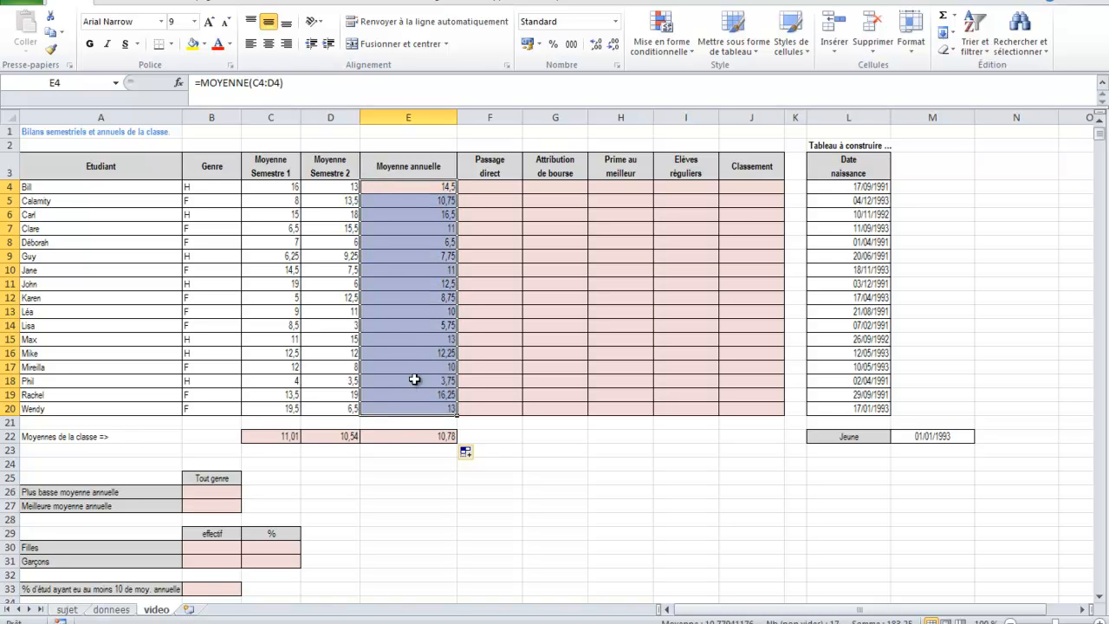
pyautogui.click(421, 380)
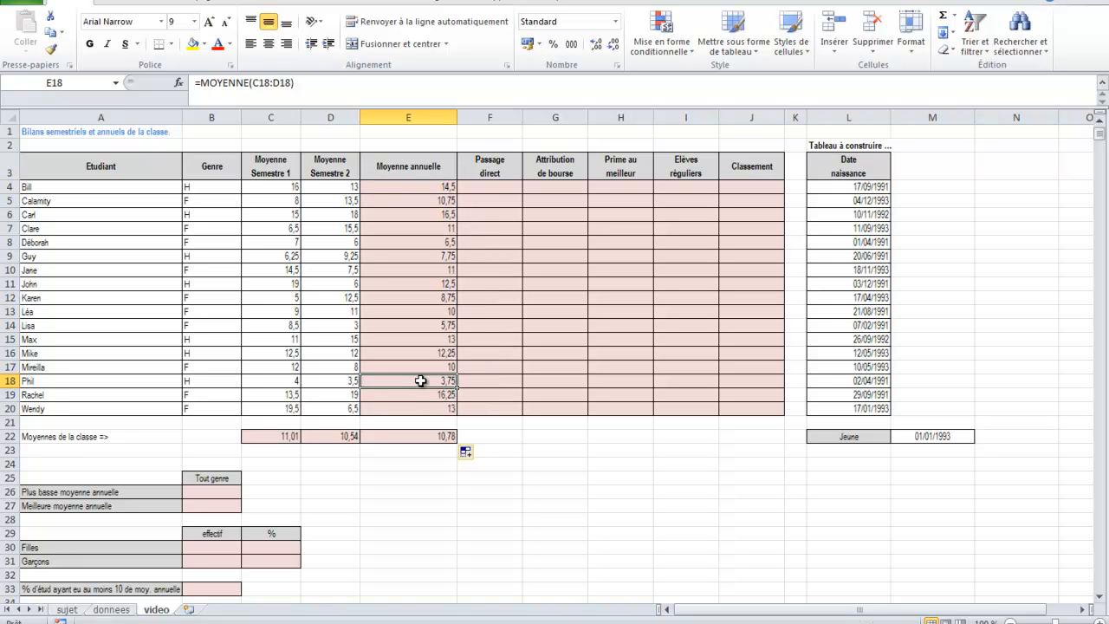
pyautogui.click(196, 492)
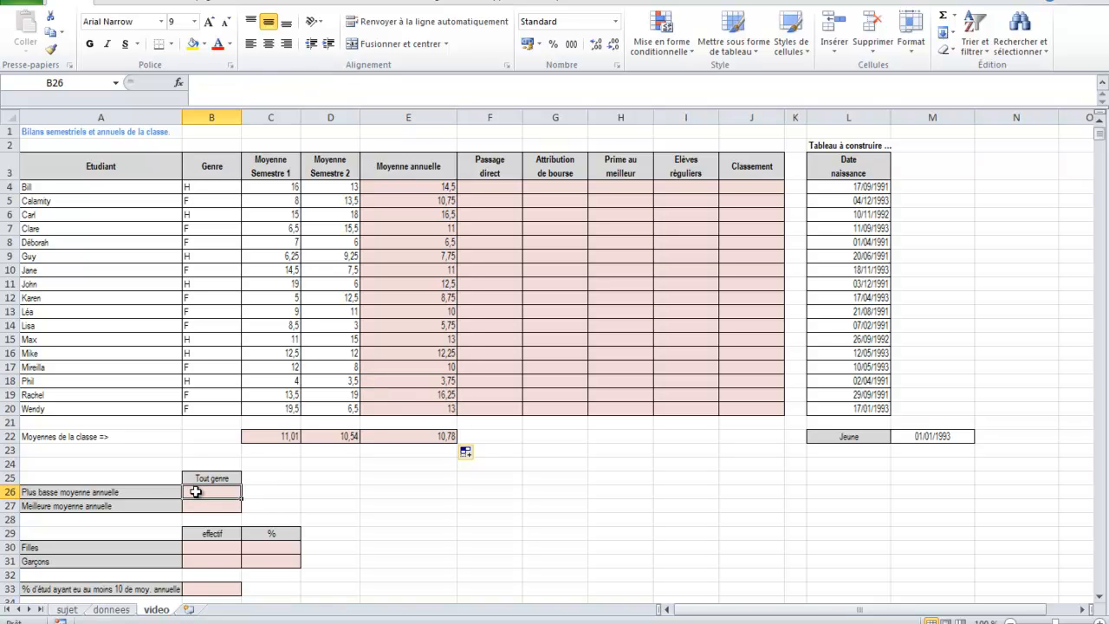
pyautogui.click(955, 19)
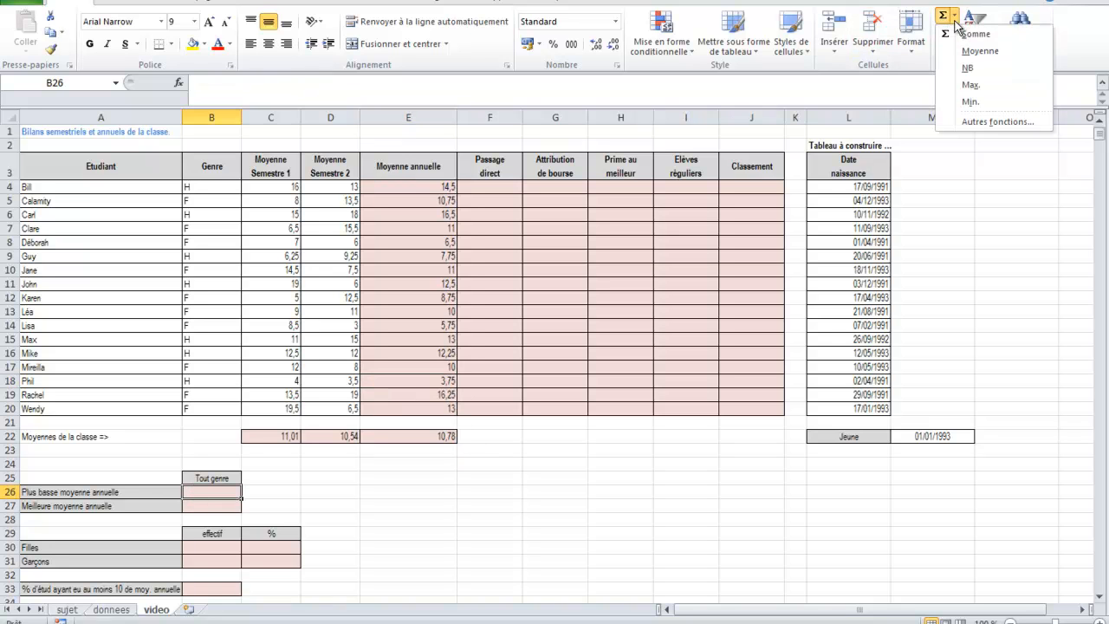
pyautogui.click(973, 101)
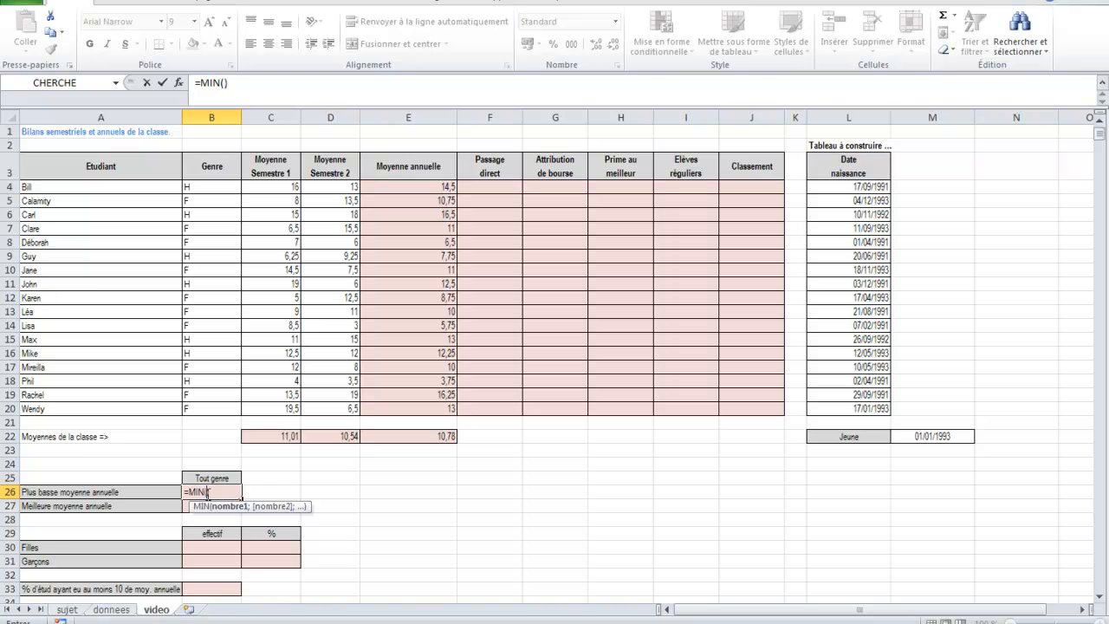
pyautogui.click(403, 189)
pyautogui.moveTo(402, 193); pyautogui.dragTo(423, 409)
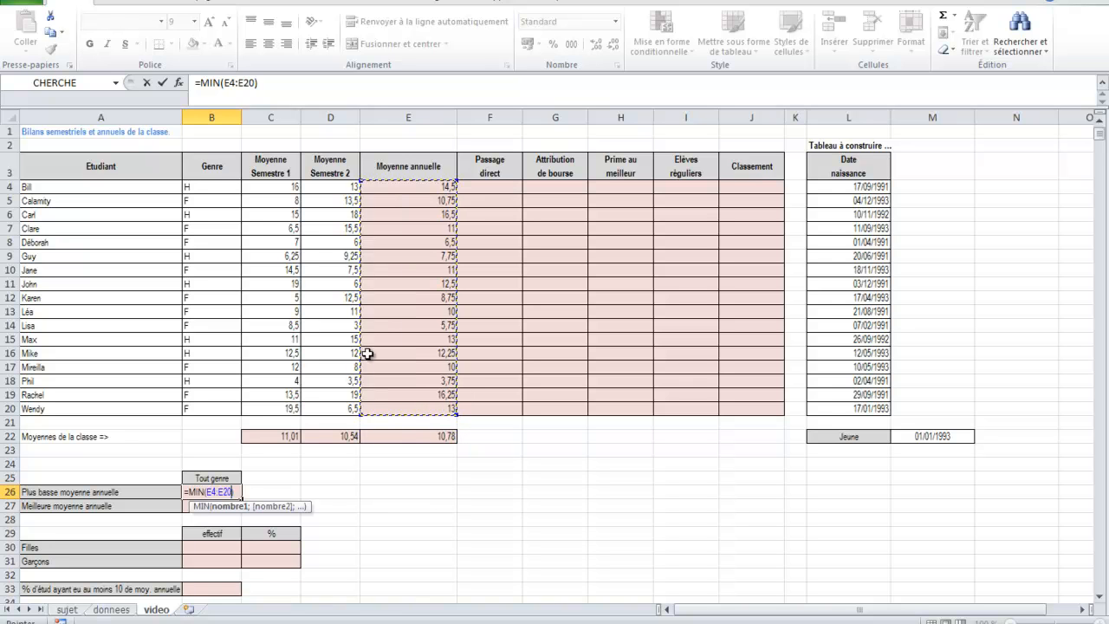
pyautogui.click(161, 83)
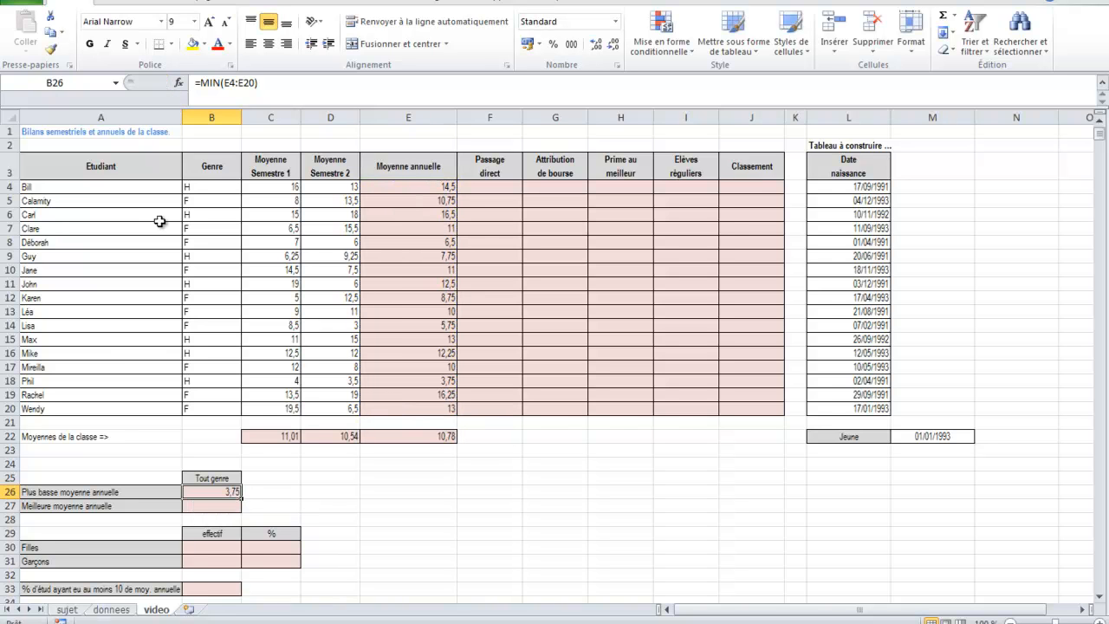
# Step: Calculate the best annual average in B27 with =MAX(E4:E20)
pyautogui.click(202, 504)
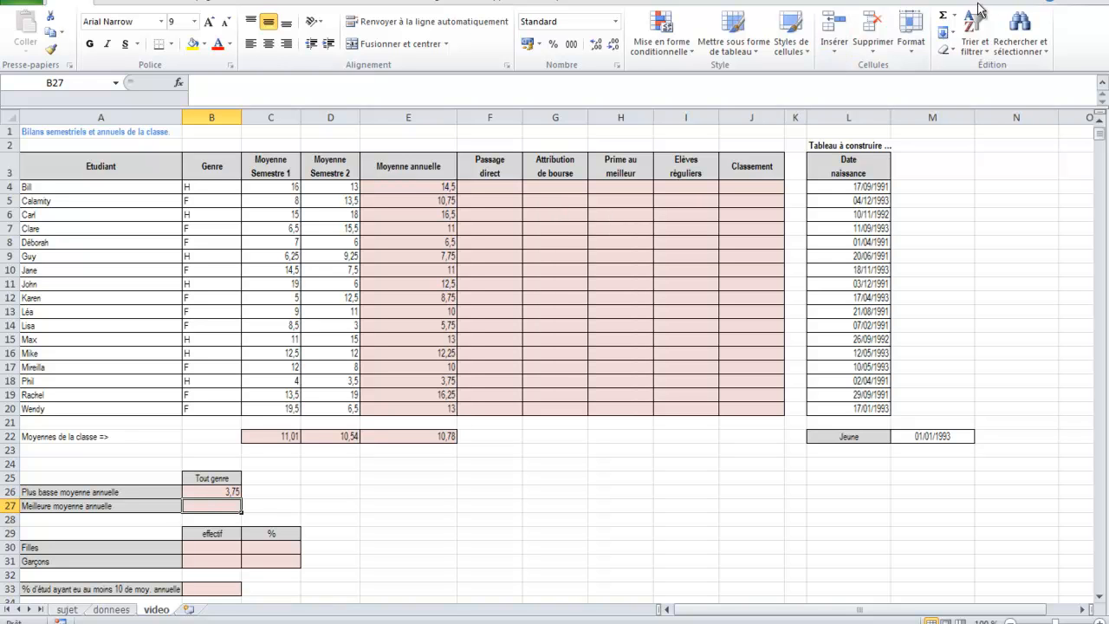
pyautogui.click(954, 16)
pyautogui.click(955, 16)
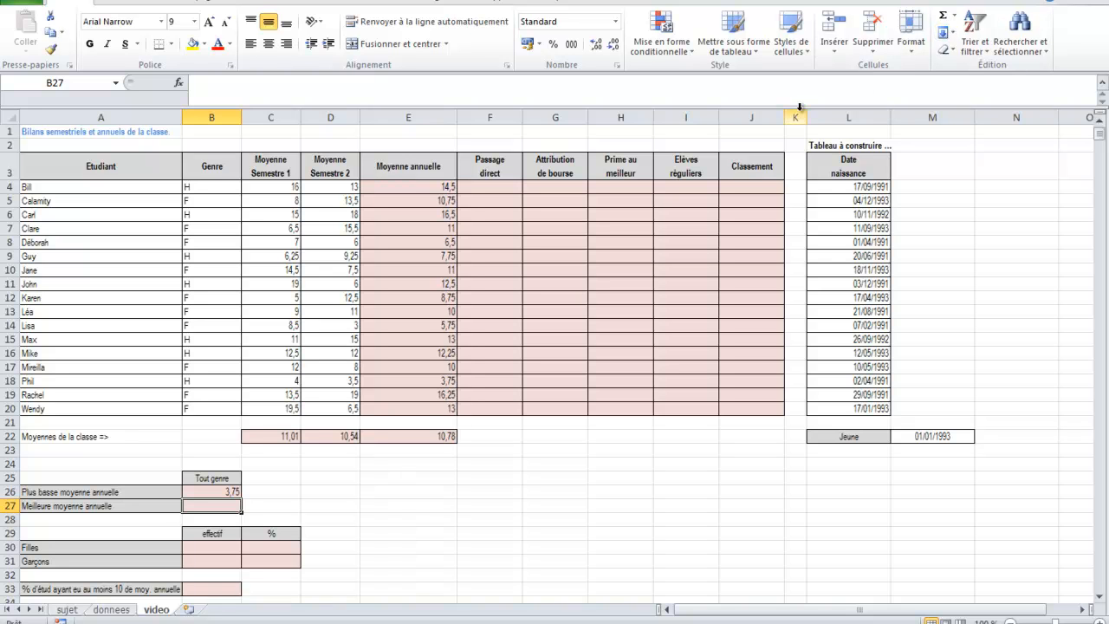
pyautogui.click(956, 16)
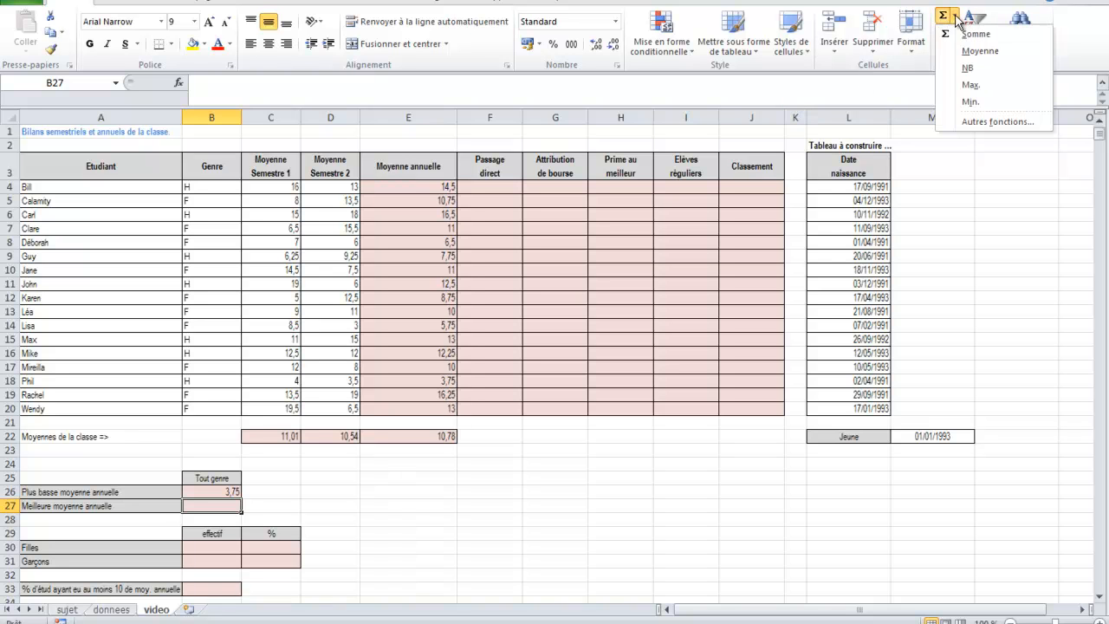
pyautogui.click(969, 85)
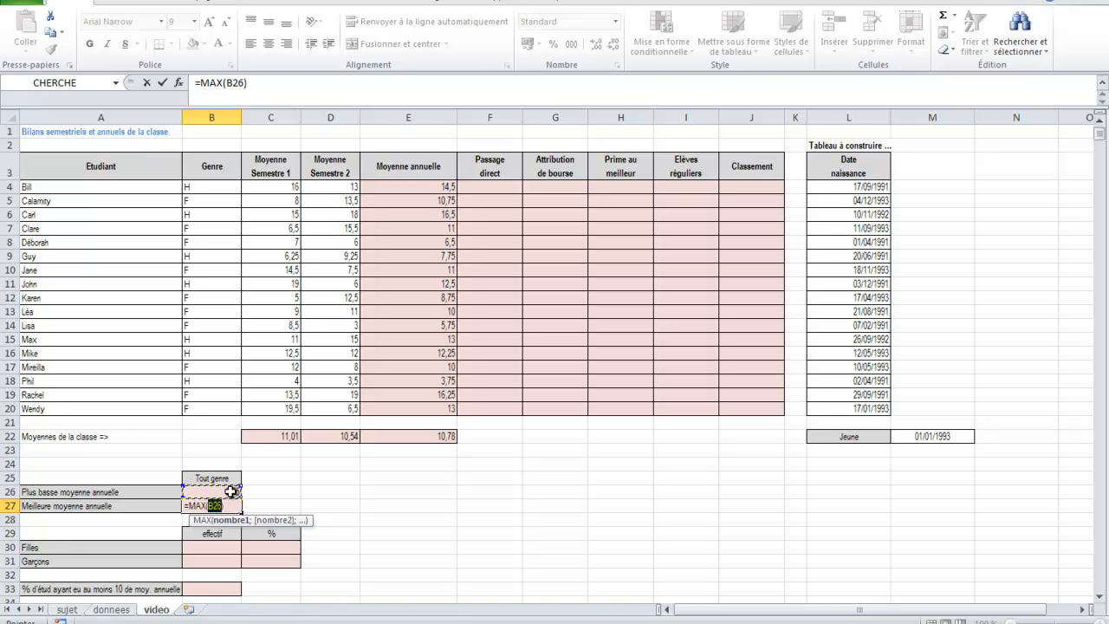
pyautogui.moveTo(410, 186); pyautogui.dragTo(407, 406)
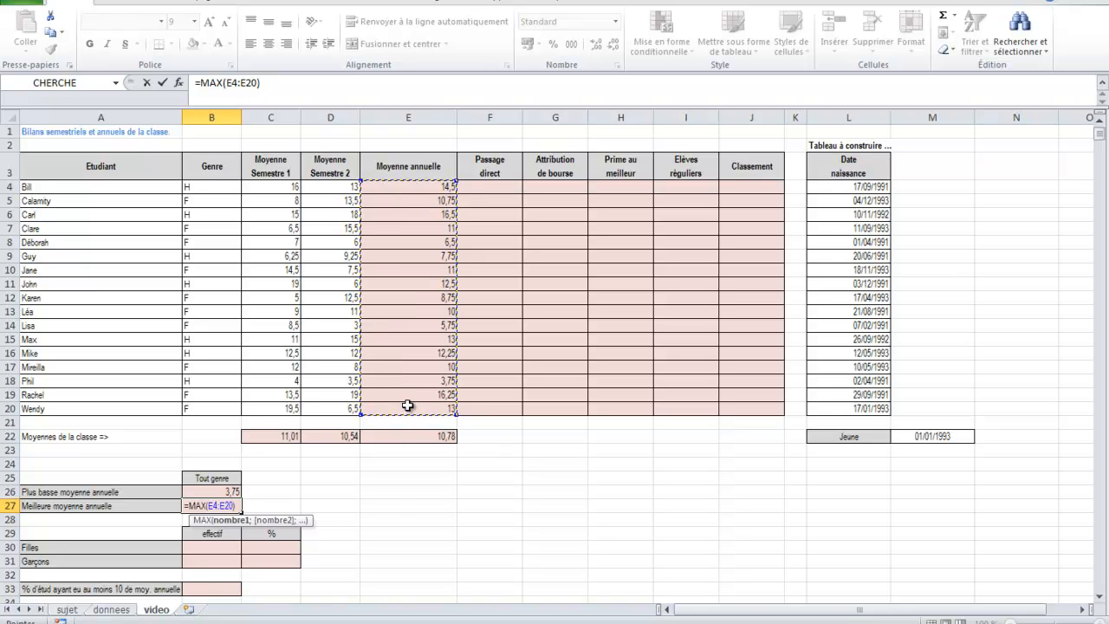
pyautogui.press('Return')
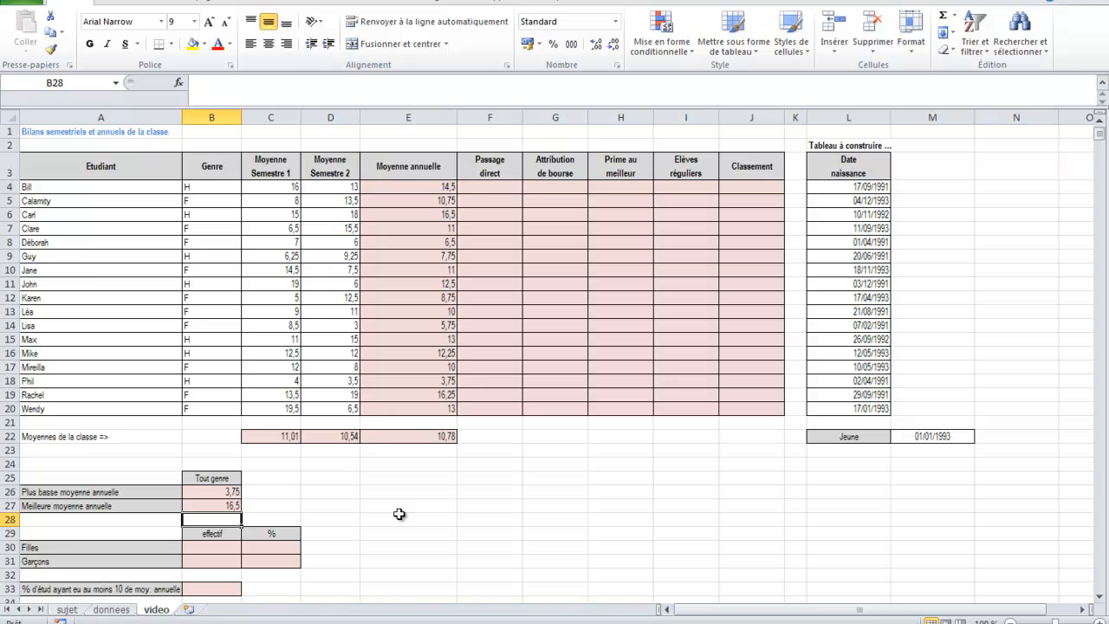
# Step: Count the girls in B30 with =NB.SI(B4:B20;"F"), using the function arguments dialog
pyautogui.click(212, 546)
pyautogui.moveTo(197, 188); pyautogui.dragTo(204, 403)
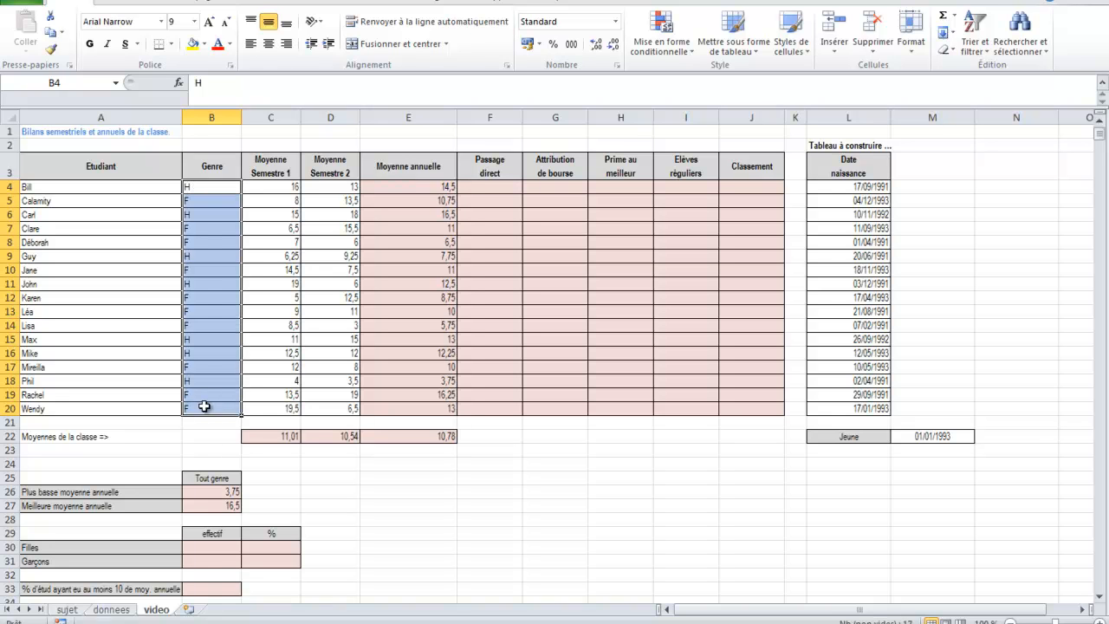
pyautogui.click(217, 547)
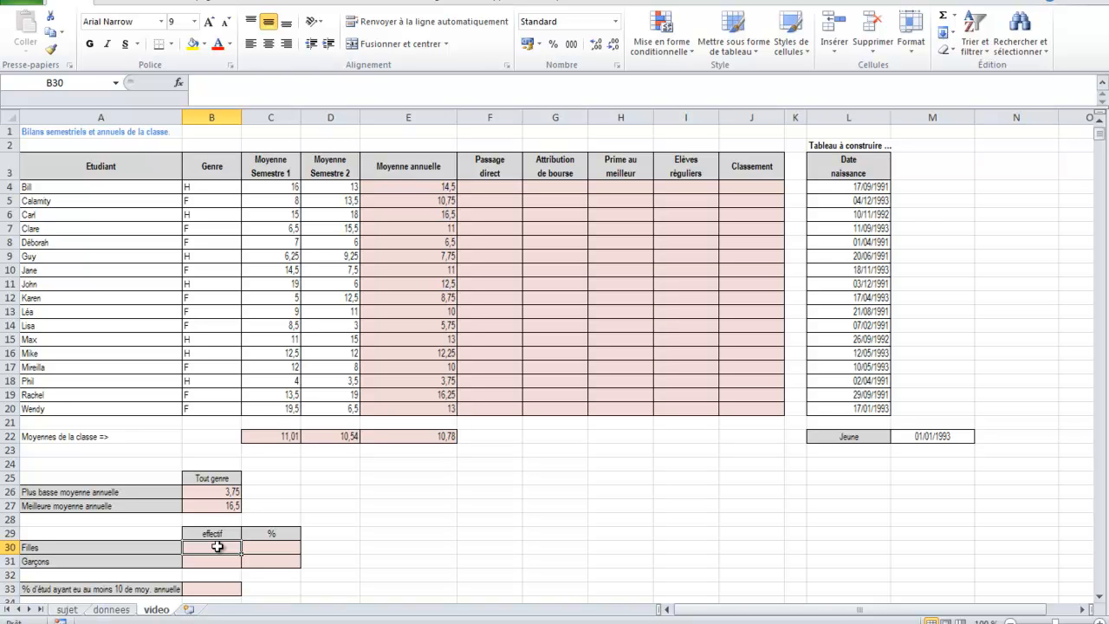
pyautogui.write('=nb')
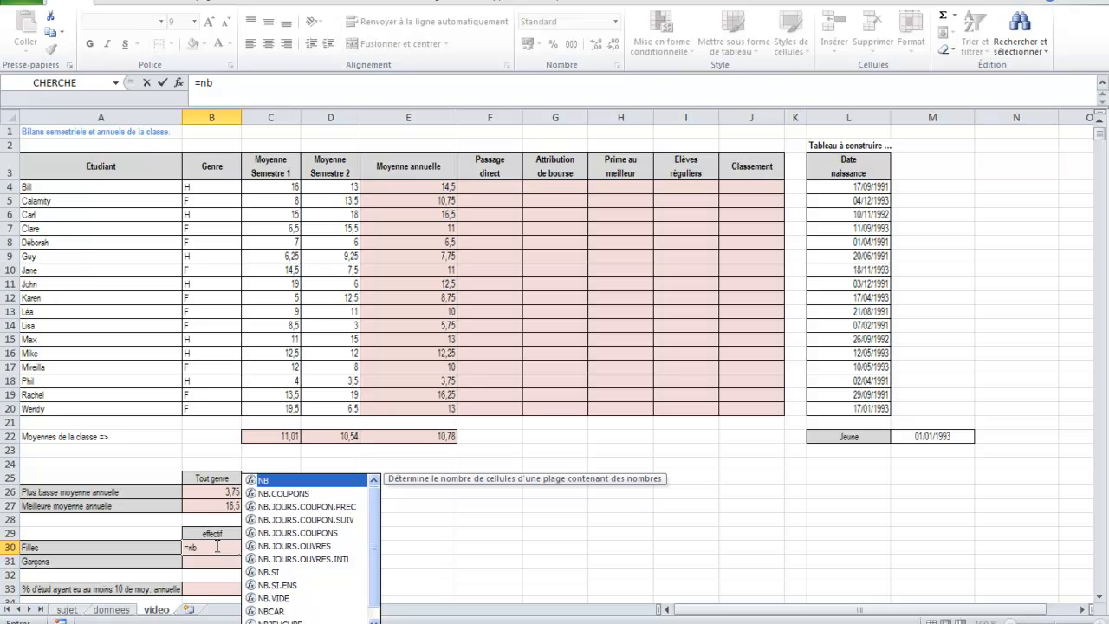
pyautogui.doubleClick(267, 573)
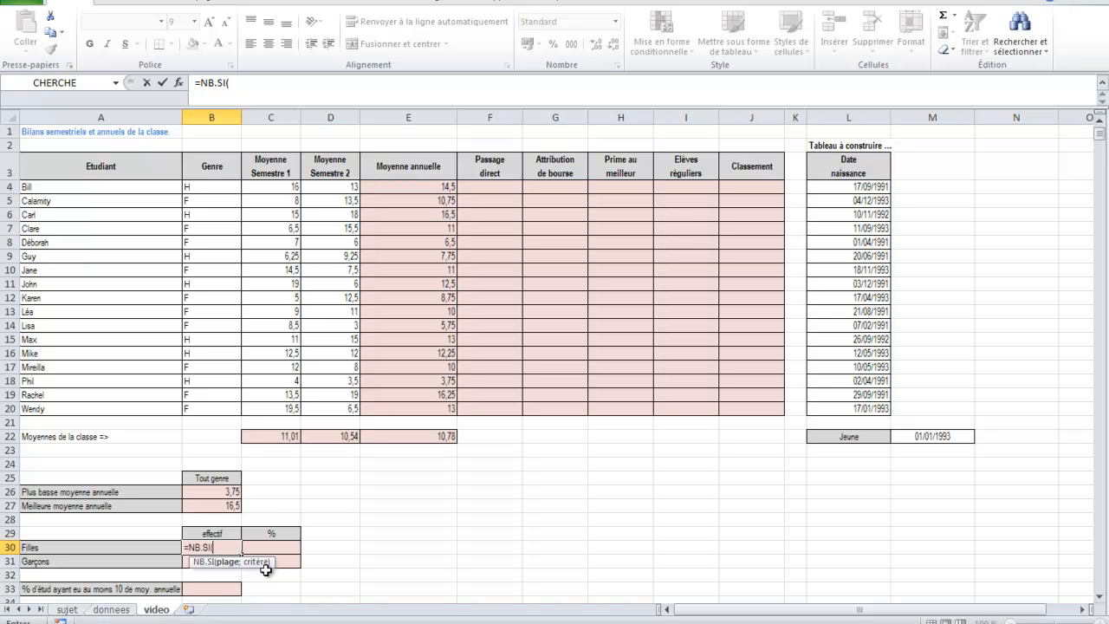
pyautogui.click(179, 84)
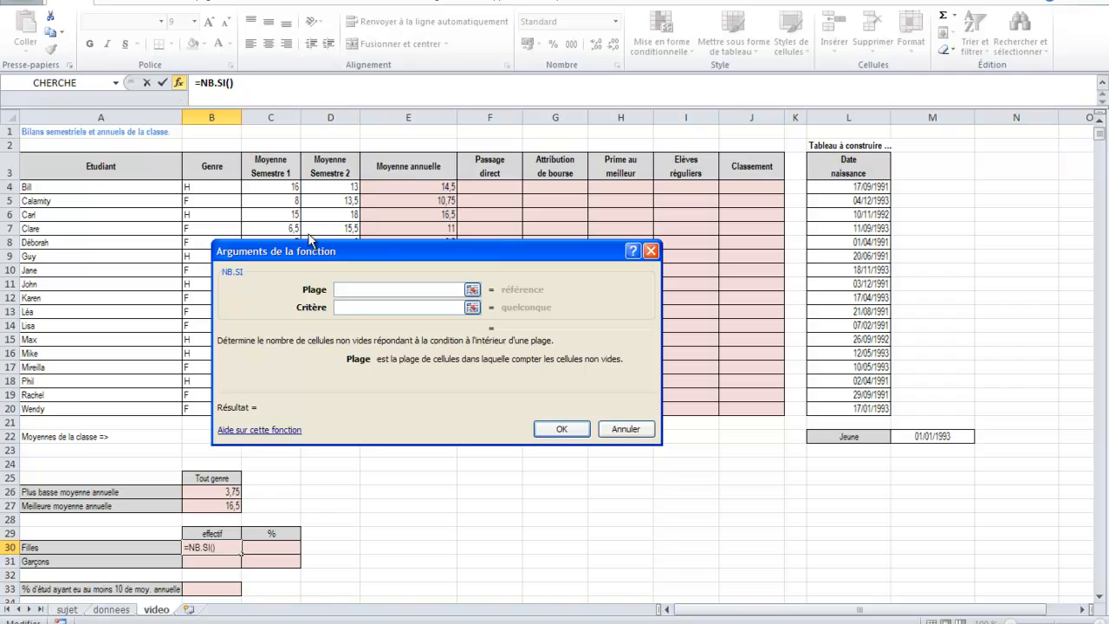
pyautogui.moveTo(319, 254); pyautogui.dragTo(566, 249)
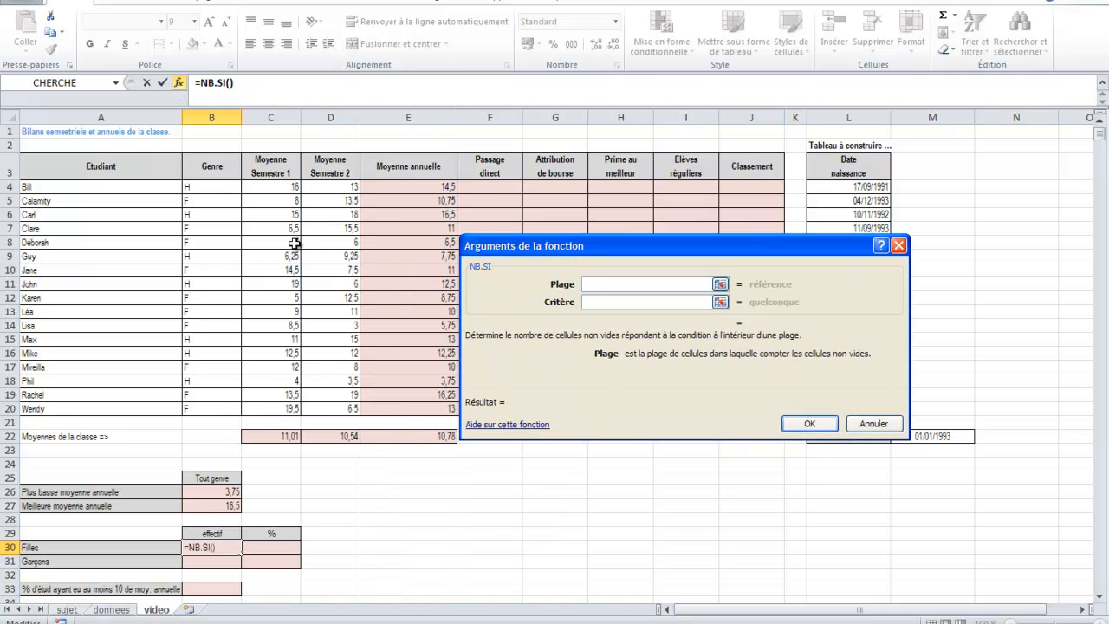
pyautogui.moveTo(205, 188); pyautogui.dragTo(208, 408)
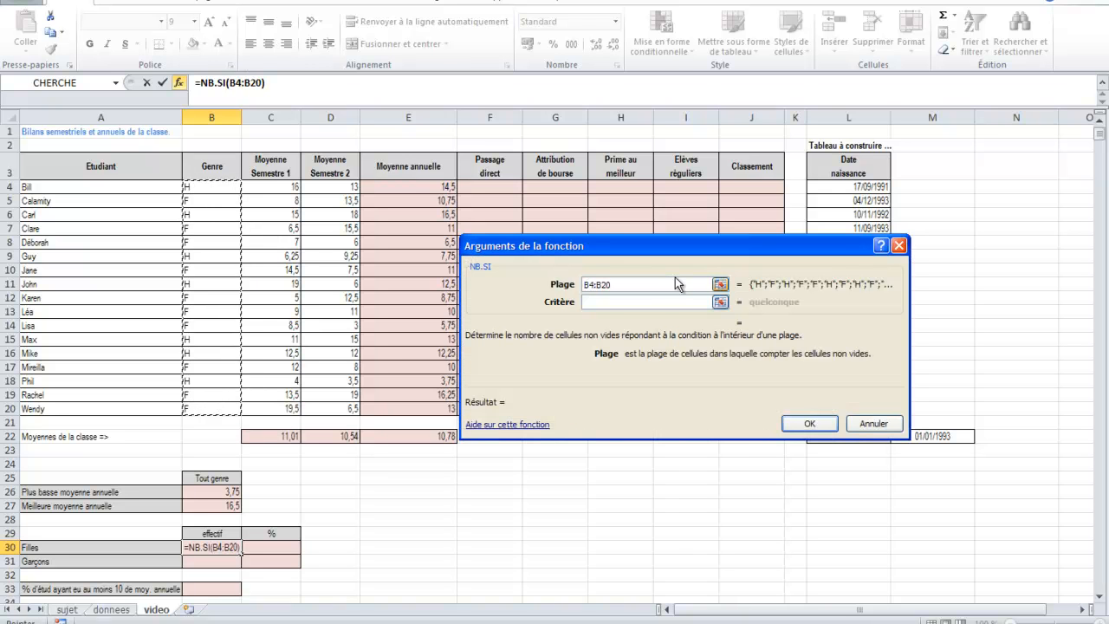
pyautogui.click(593, 301)
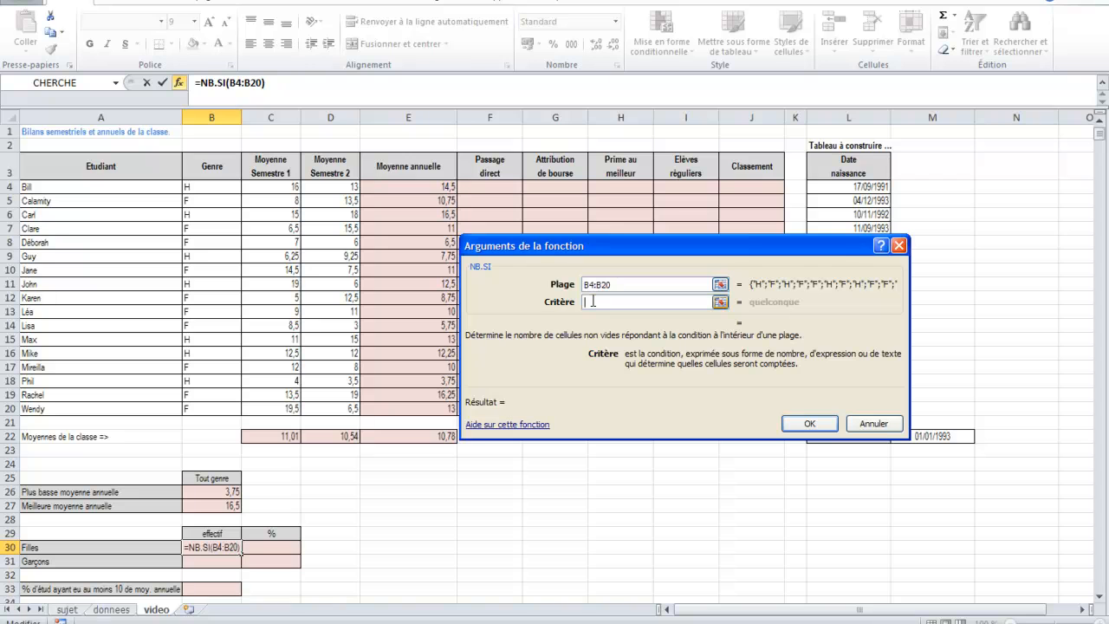
pyautogui.write('"F"')
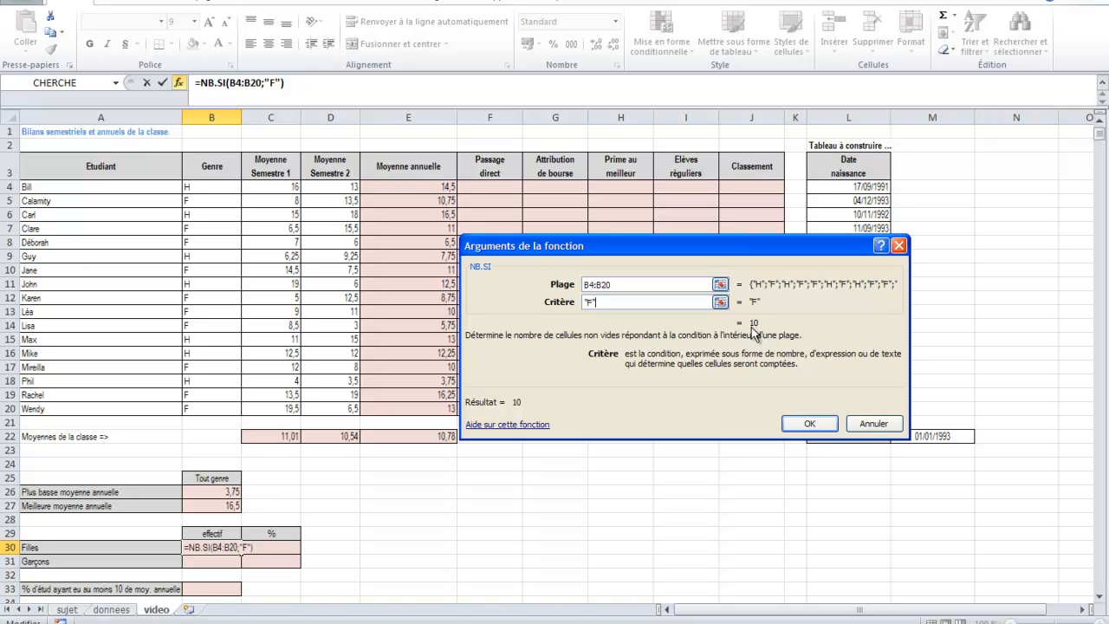
pyautogui.click(805, 424)
# Step: Count the boys in B31 with =NB.SI(B4:B20;"H"), using the function arguments dialog
pyautogui.click(219, 560)
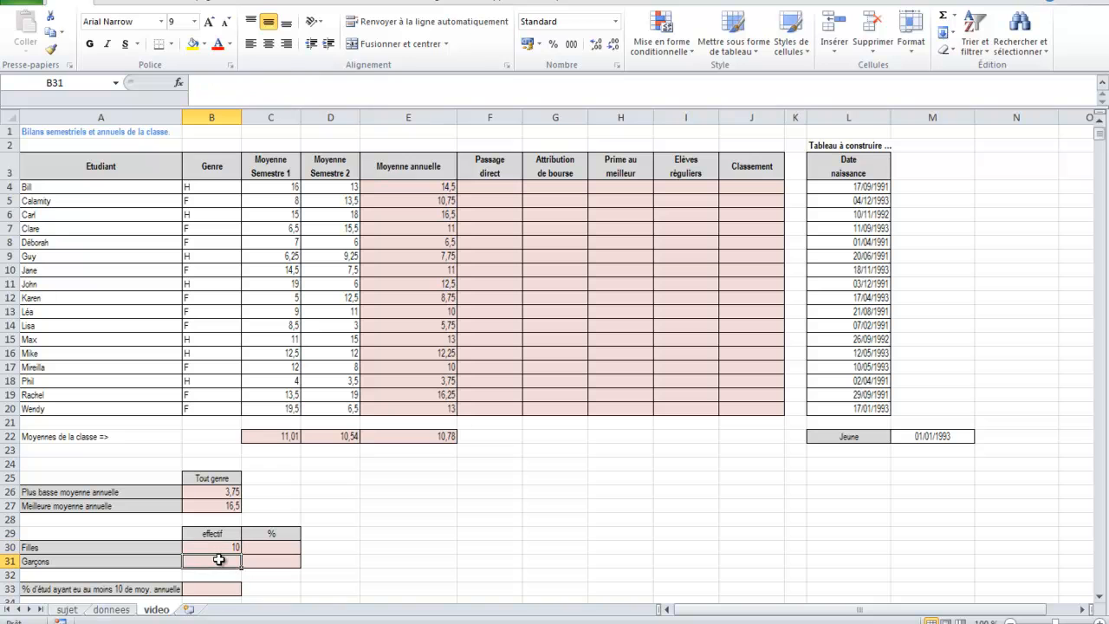
pyautogui.write('=nb')
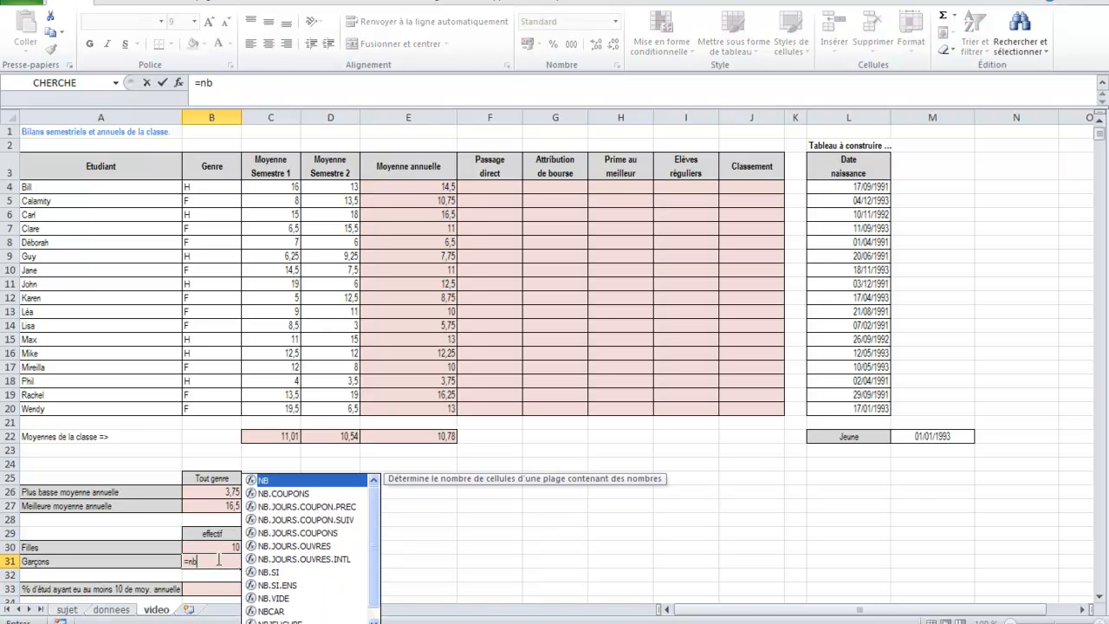
pyautogui.doubleClick(262, 572)
pyautogui.click(178, 82)
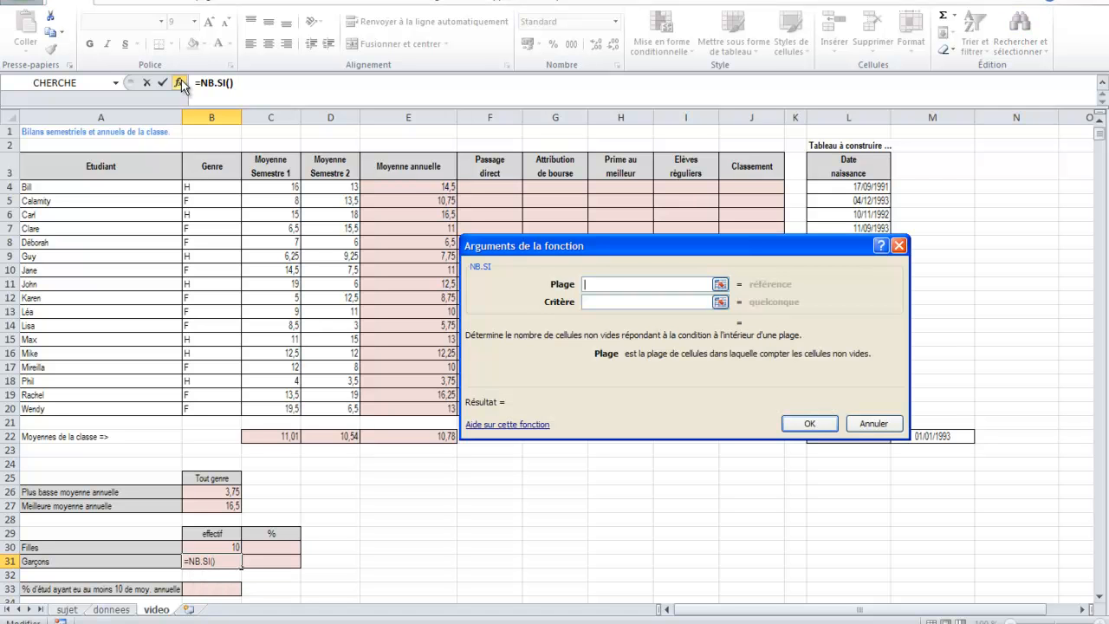
pyautogui.moveTo(212, 186); pyautogui.dragTo(216, 408)
pyautogui.click(602, 299)
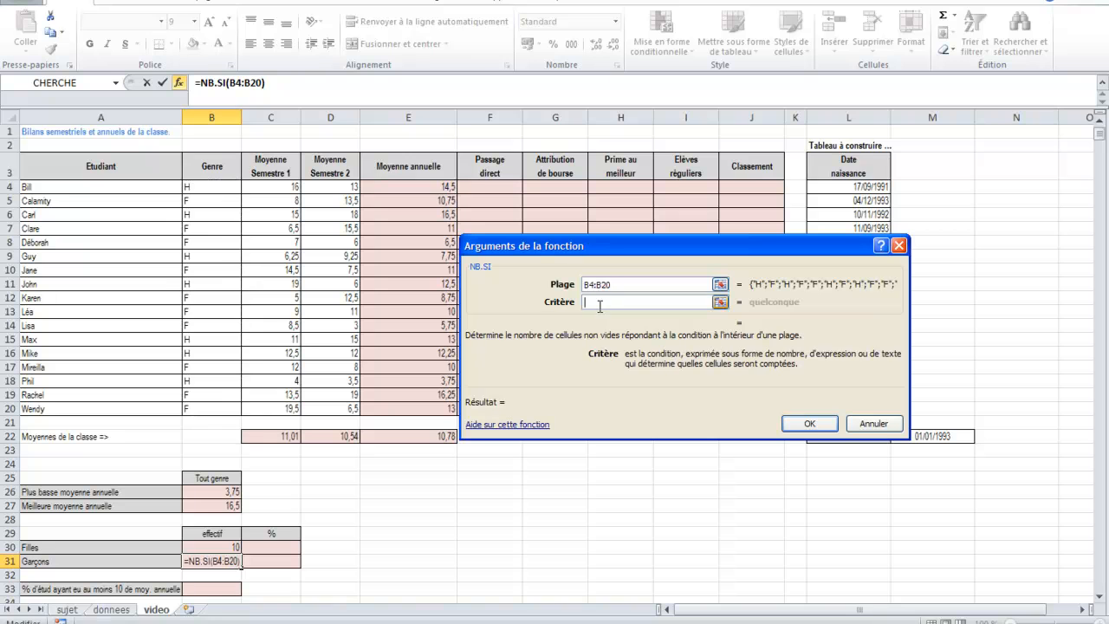
pyautogui.write('"H"')
pyautogui.click(806, 425)
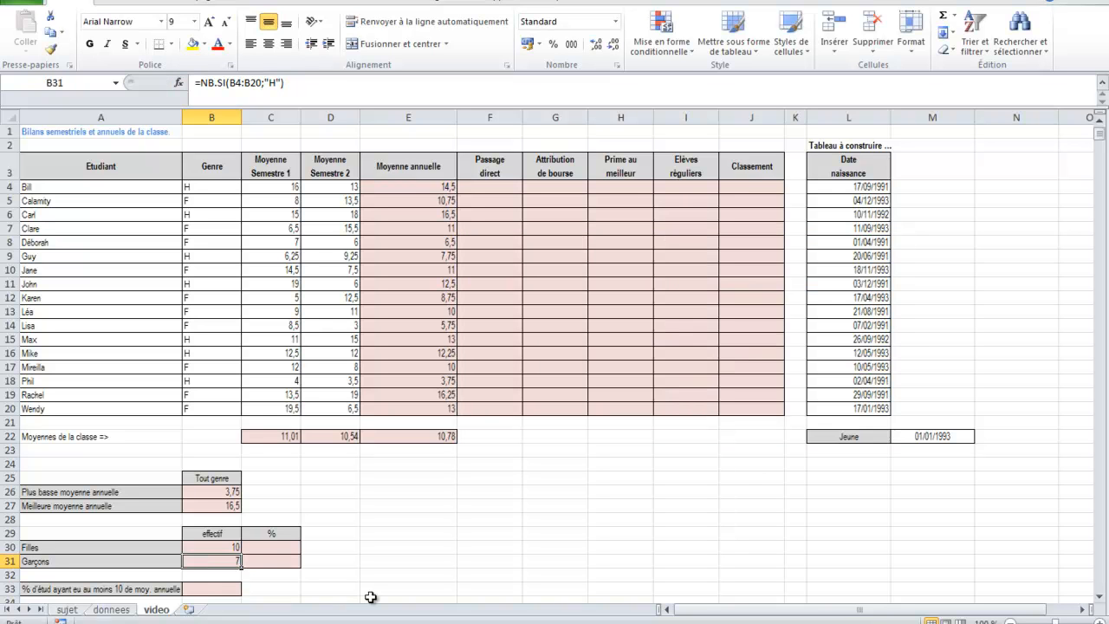
# Step: Calculate the girls' share of the class in C30 with =B30/(B30+B31)
pyautogui.press('Up')
pyautogui.press('Right')
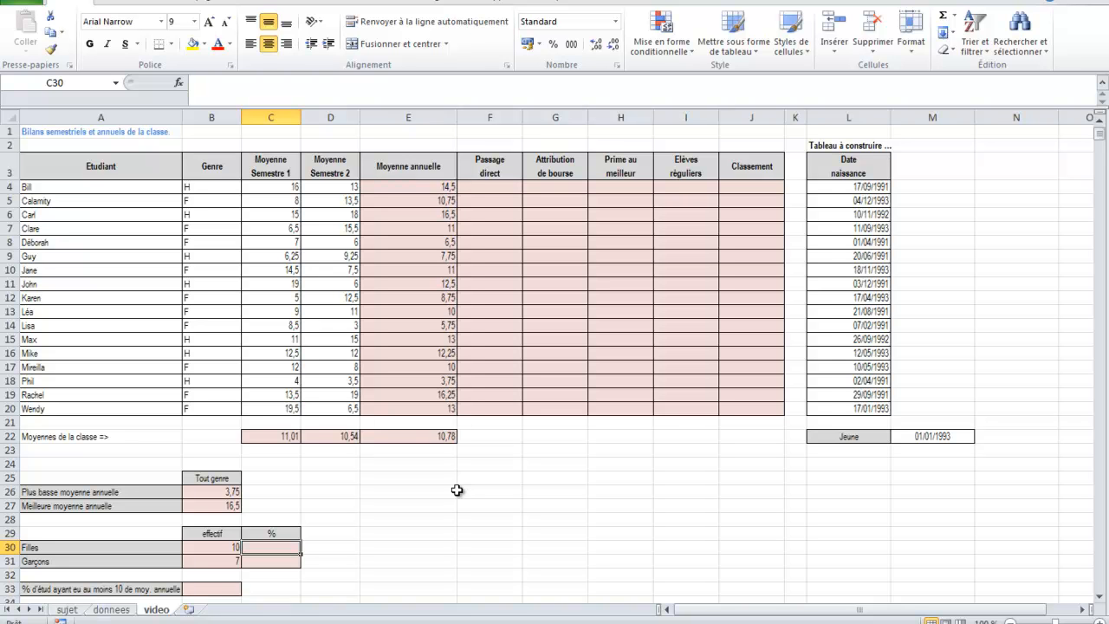
pyautogui.click(209, 548)
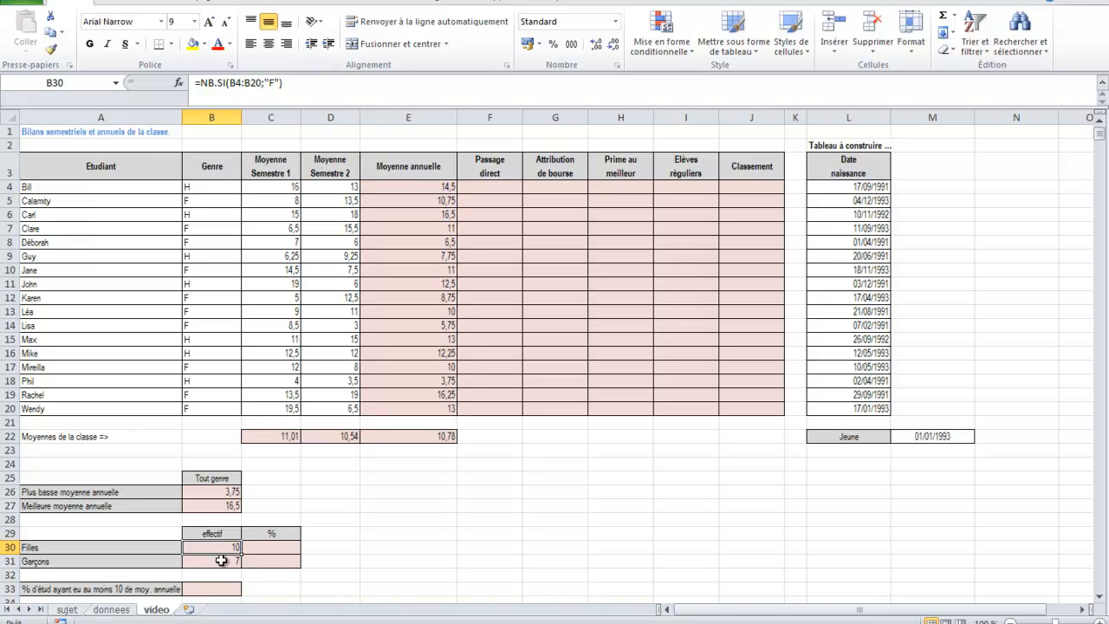
pyautogui.click(281, 547)
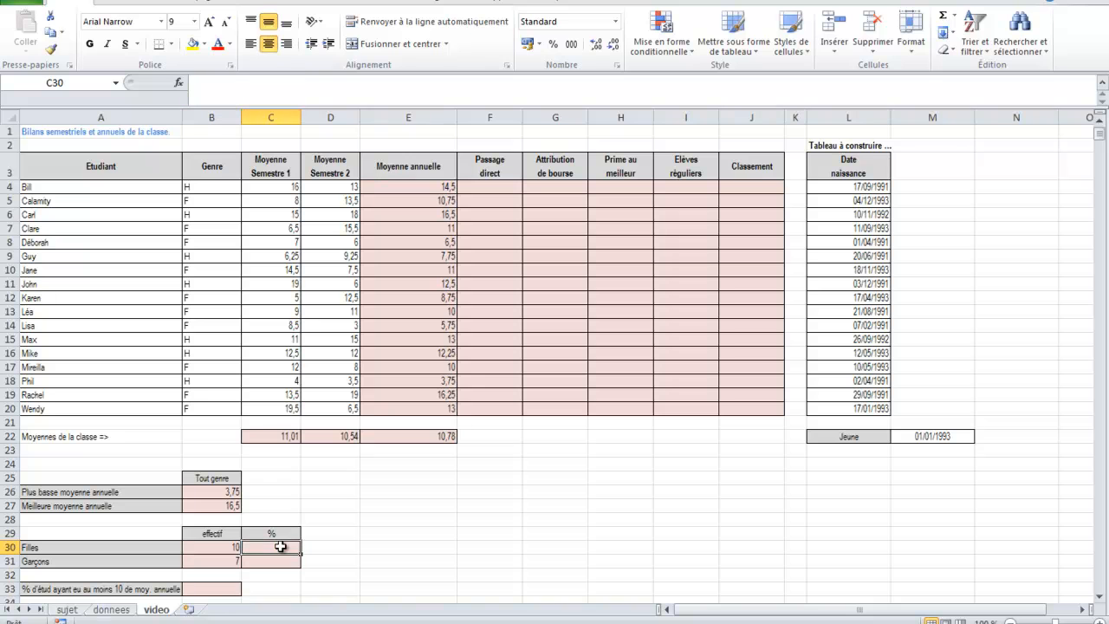
pyautogui.write('=')
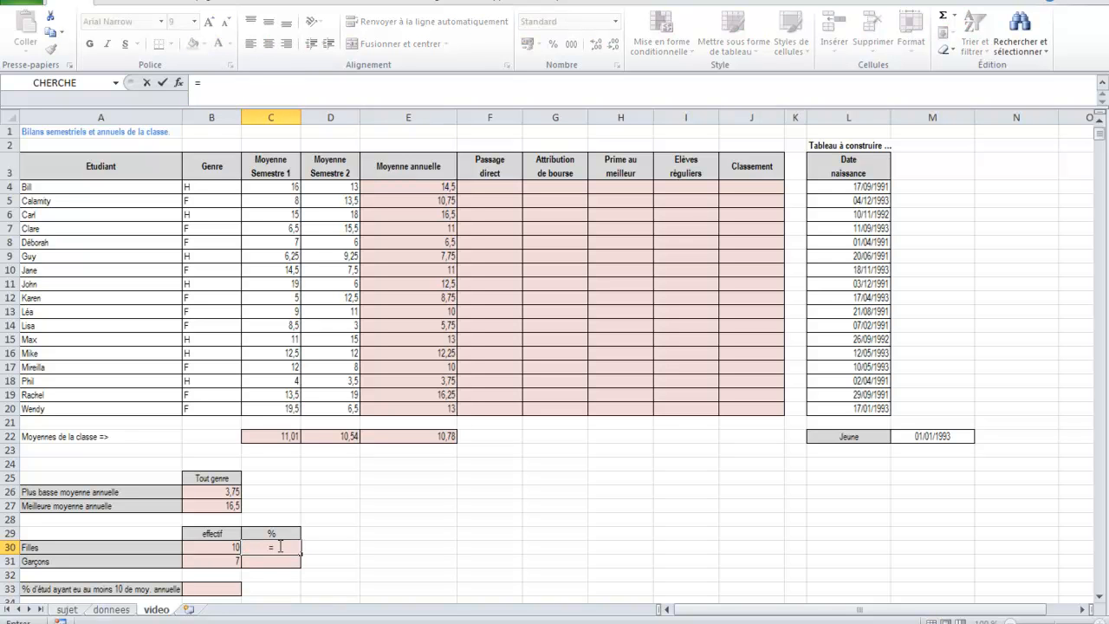
pyautogui.click(200, 549)
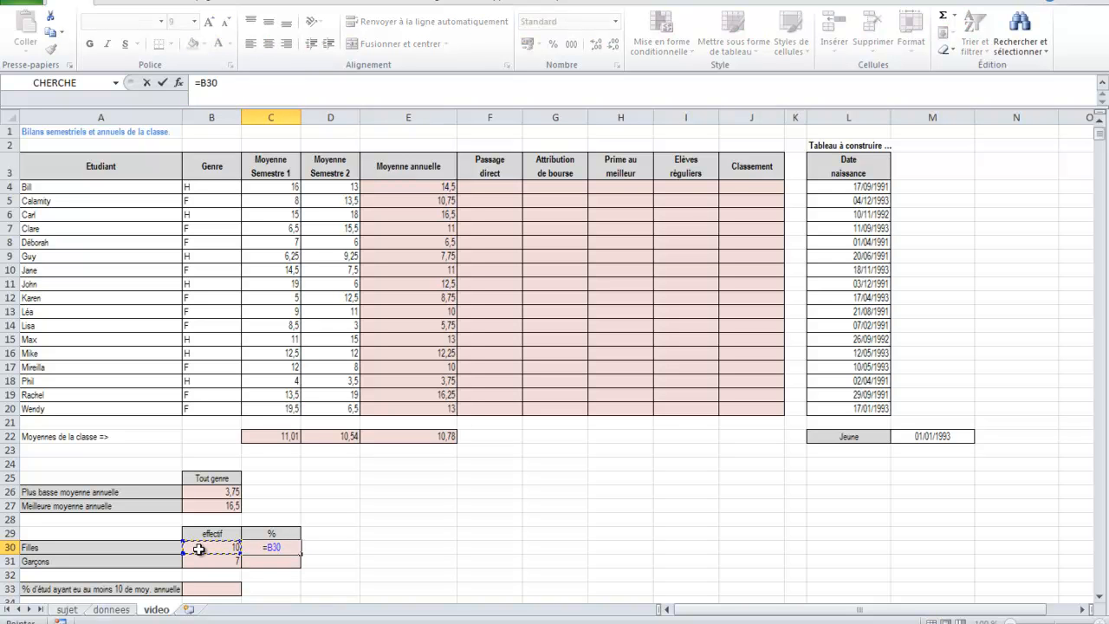
pyautogui.write('/(')
pyautogui.click(199, 549)
pyautogui.write('+')
pyautogui.click(199, 562)
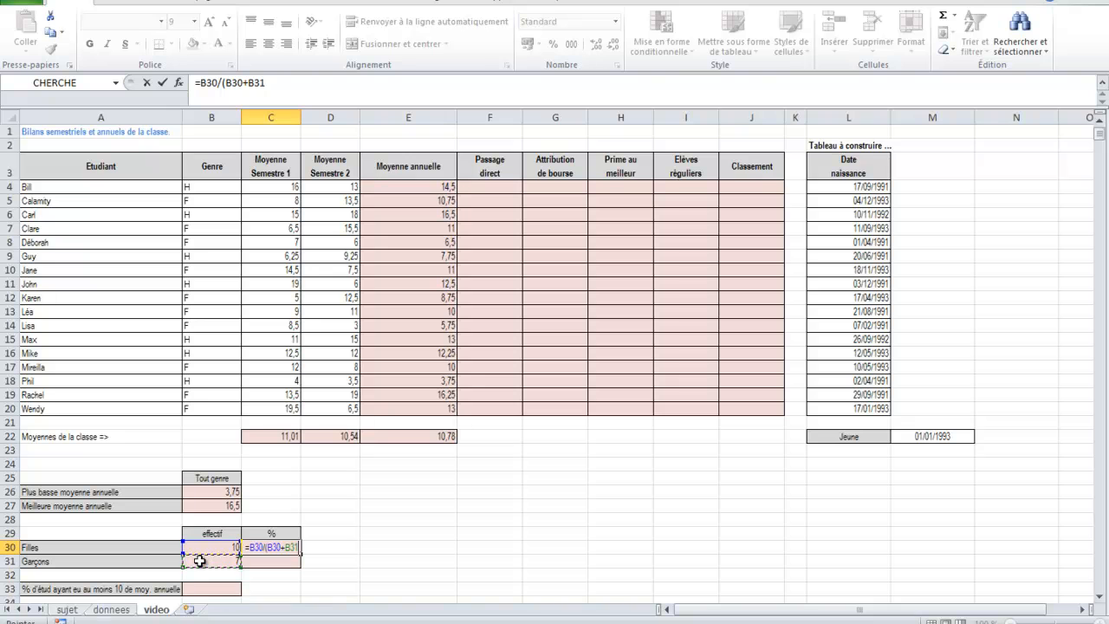
pyautogui.write(')')
pyautogui.press('Return')
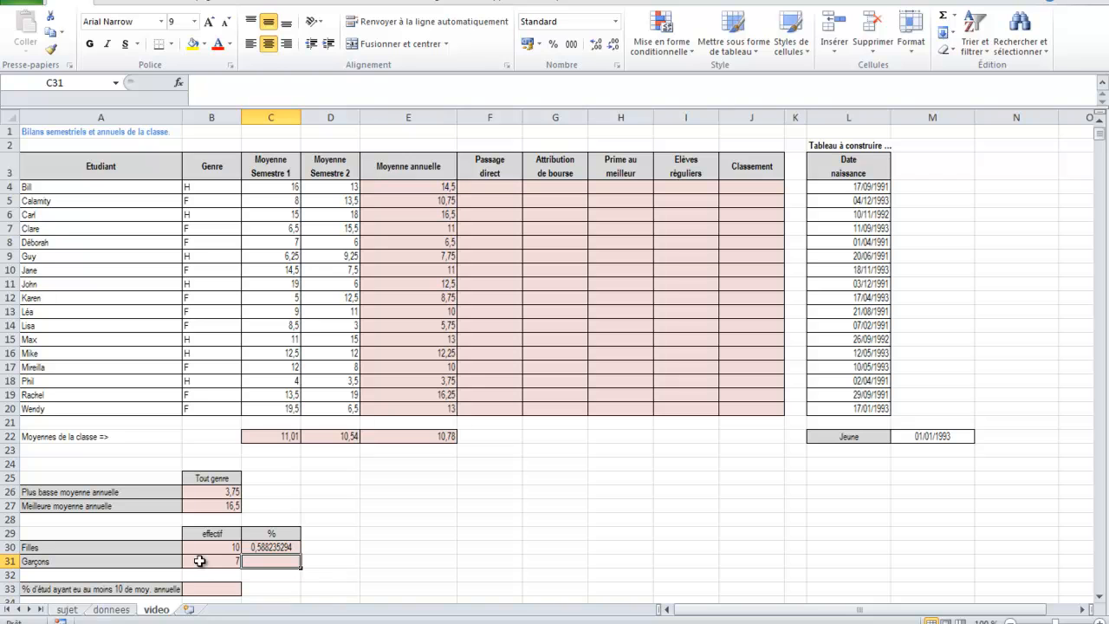
# Step: Format the girls' share in C30 as a percentage (Pourcentage)
pyautogui.click(261, 547)
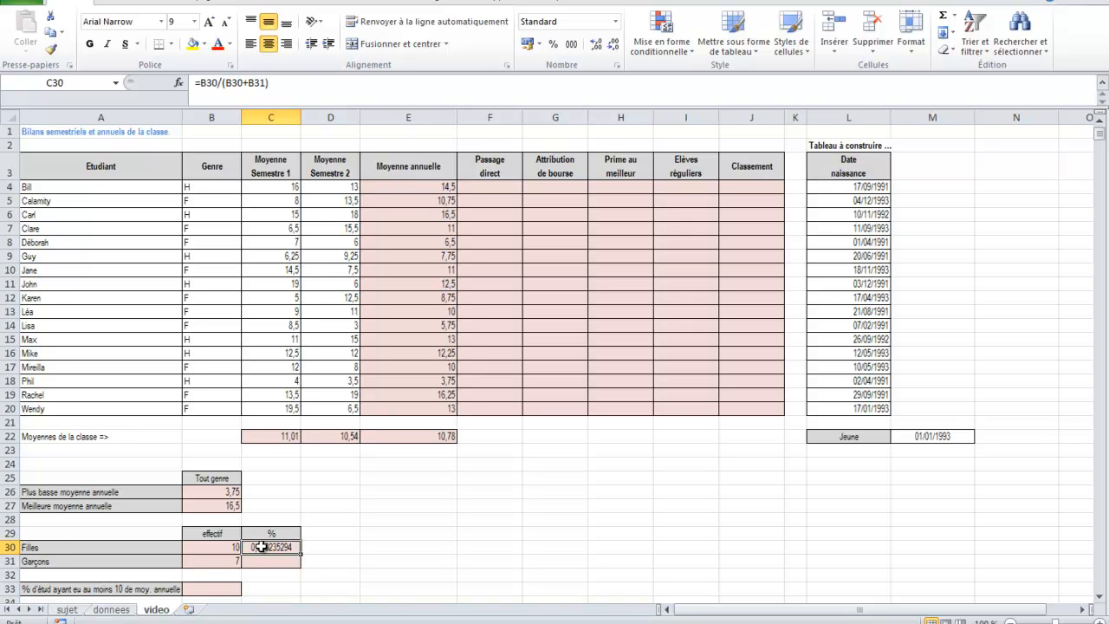
pyautogui.click(618, 24)
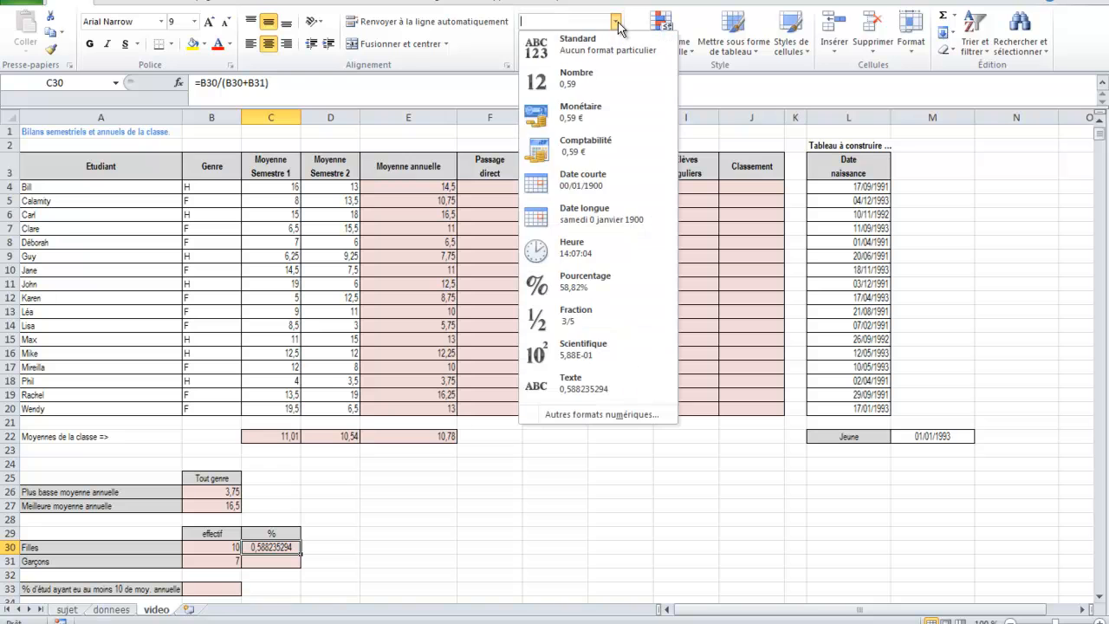
pyautogui.click(591, 284)
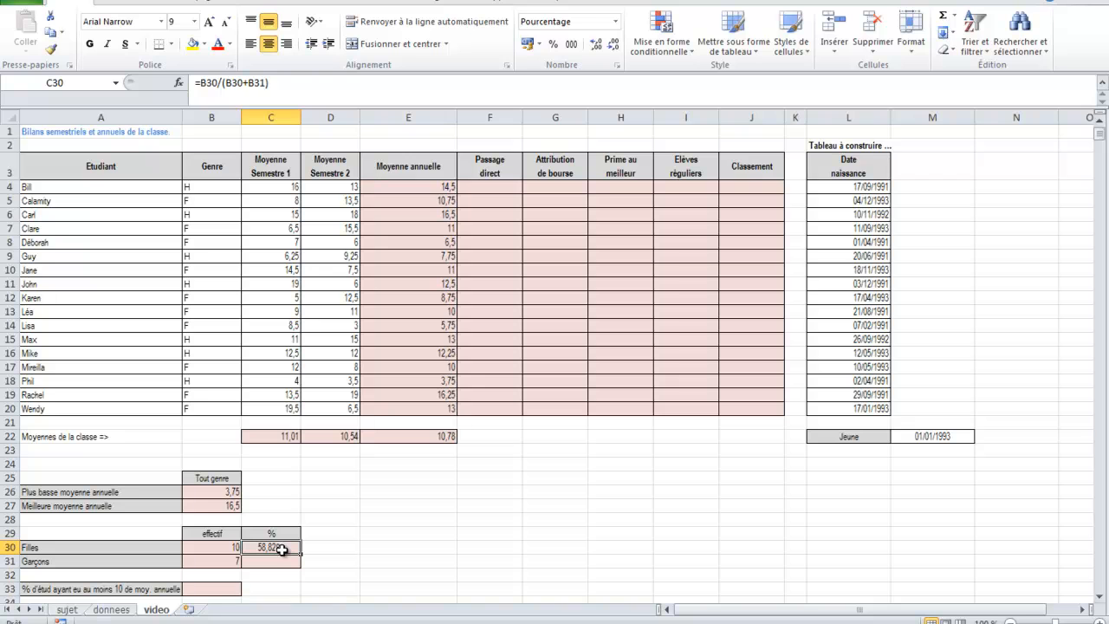
# Step: Replace the girls' percentage formula in C30 with =B30/NBVAL(A4:A20), dividing by the number of student names
pyautogui.press('Delete')
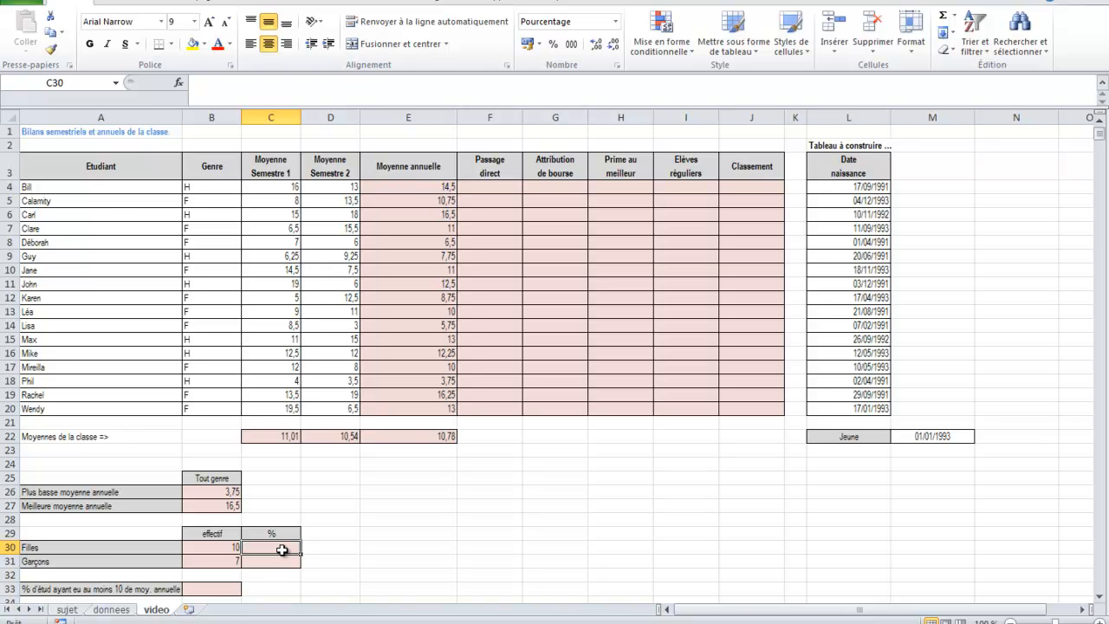
pyautogui.moveTo(100, 186); pyautogui.dragTo(100, 403)
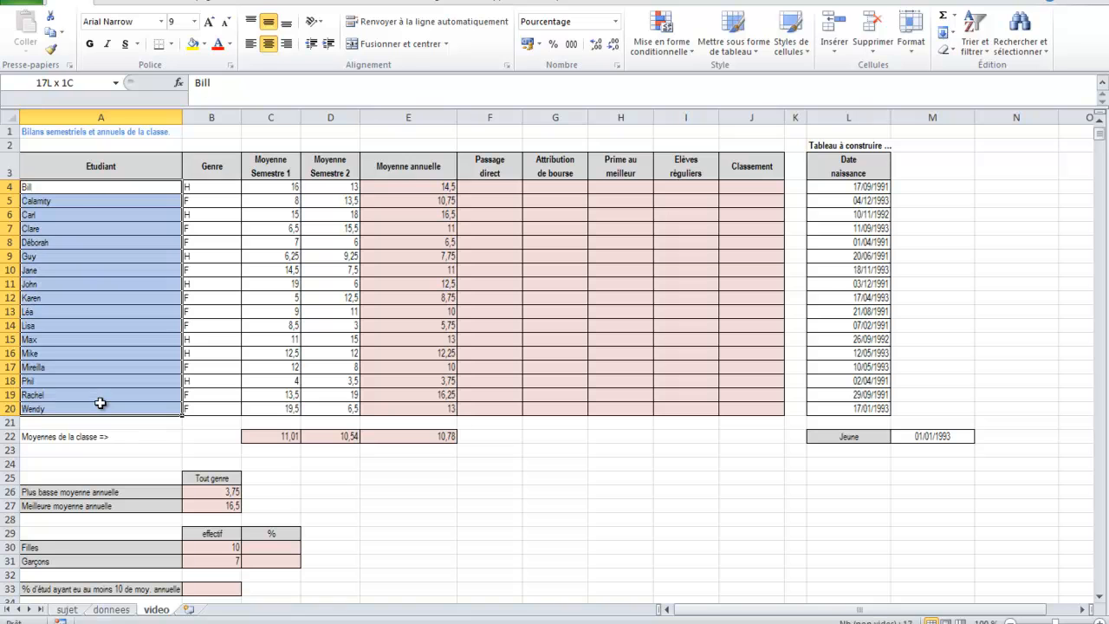
pyautogui.click(274, 548)
pyautogui.write('=')
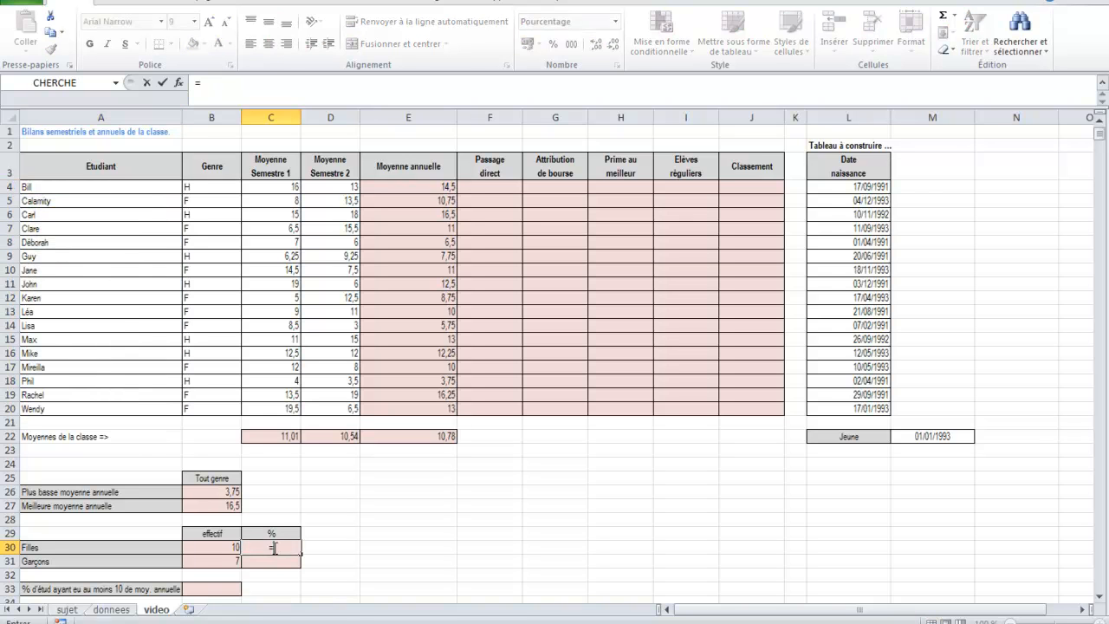
pyautogui.click(212, 546)
pyautogui.write('/nbval')
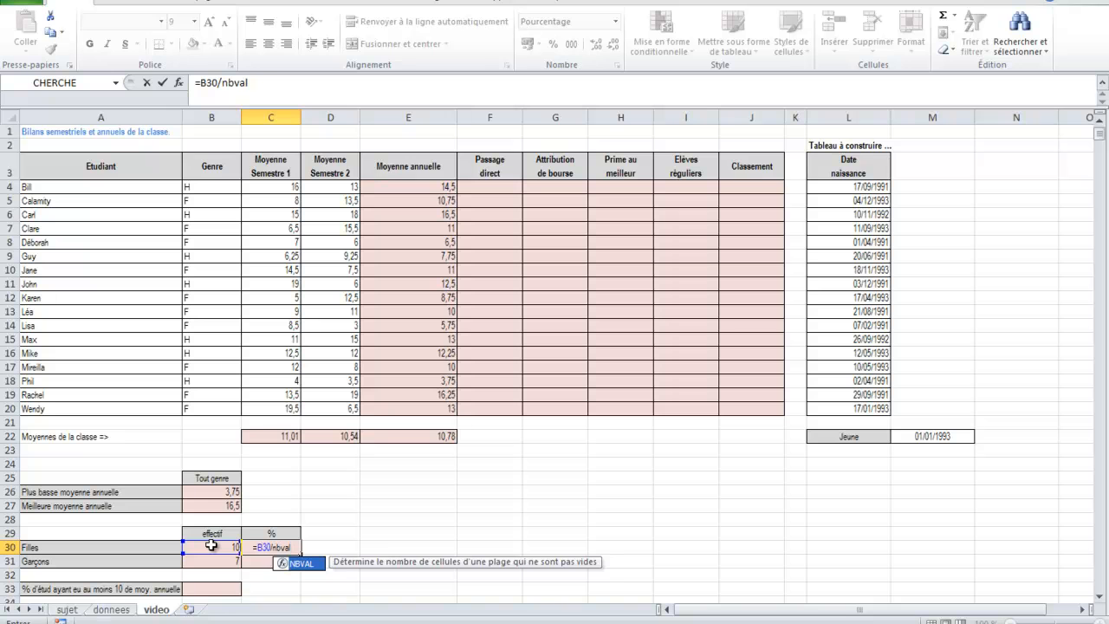
pyautogui.write('(')
pyautogui.moveTo(54, 185); pyautogui.dragTo(74, 406)
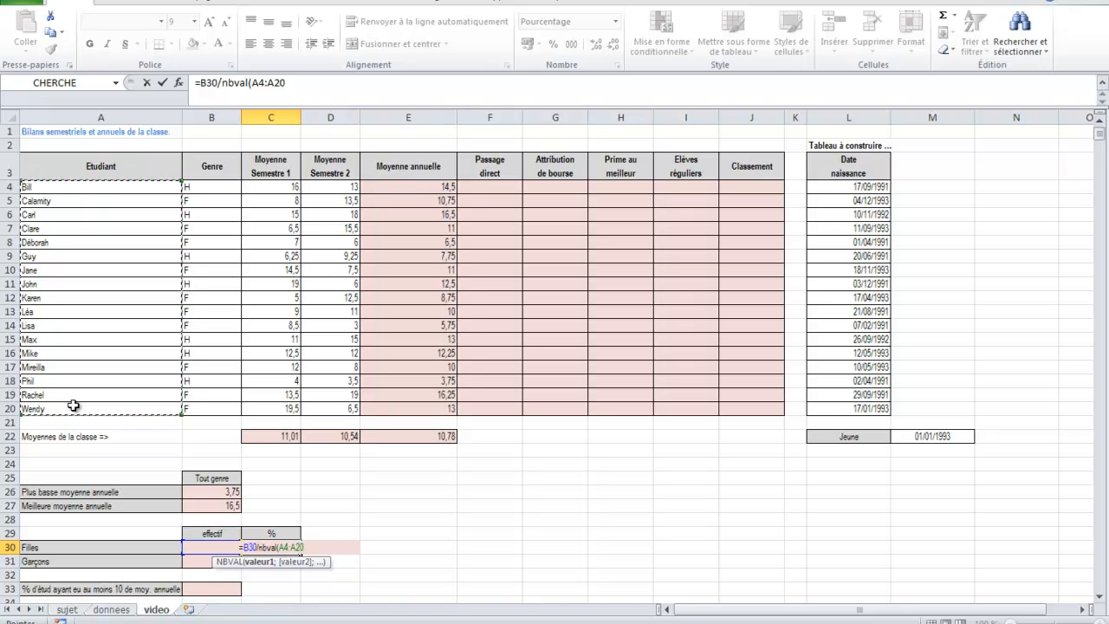
pyautogui.write(')')
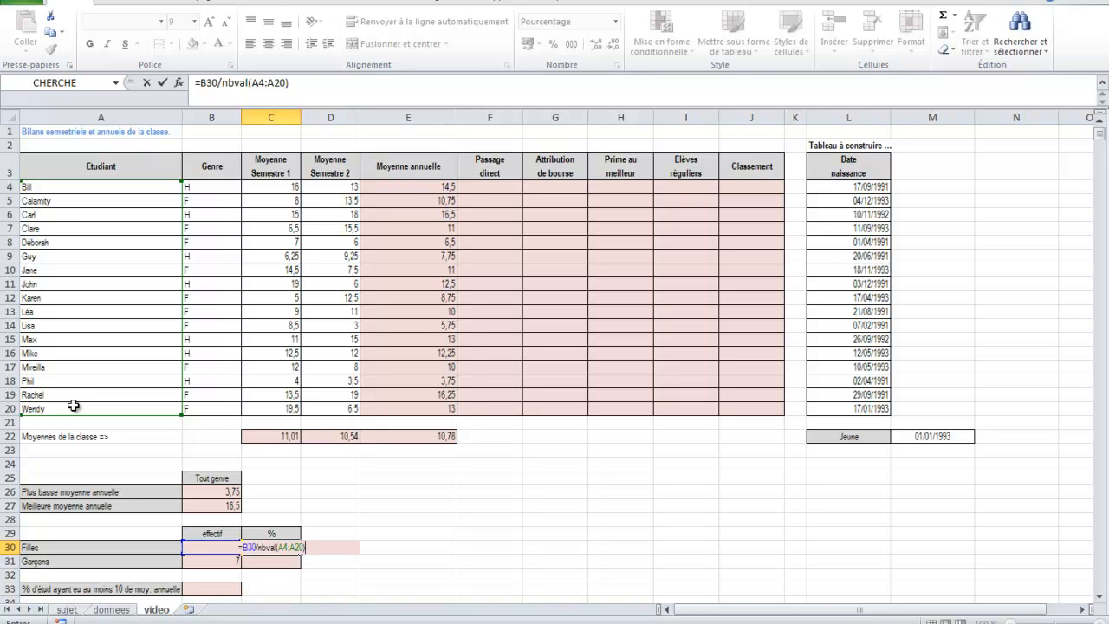
pyautogui.press('Return')
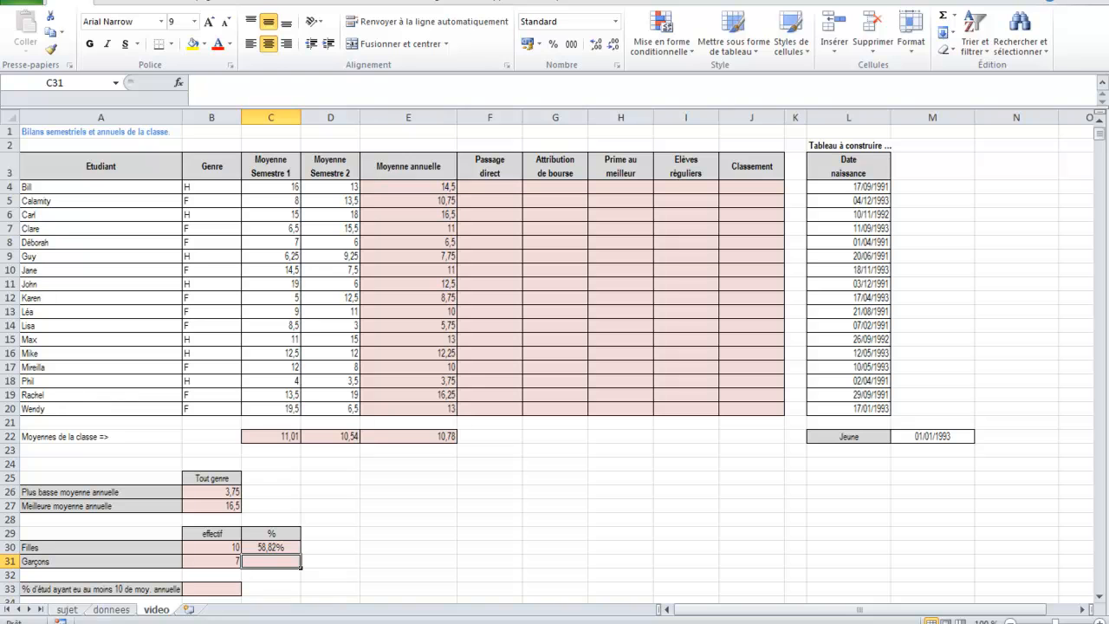
# Step: Check which cells the girls' percentage formula in C30 refers to, leaving the formula as it is
pyautogui.click(279, 547)
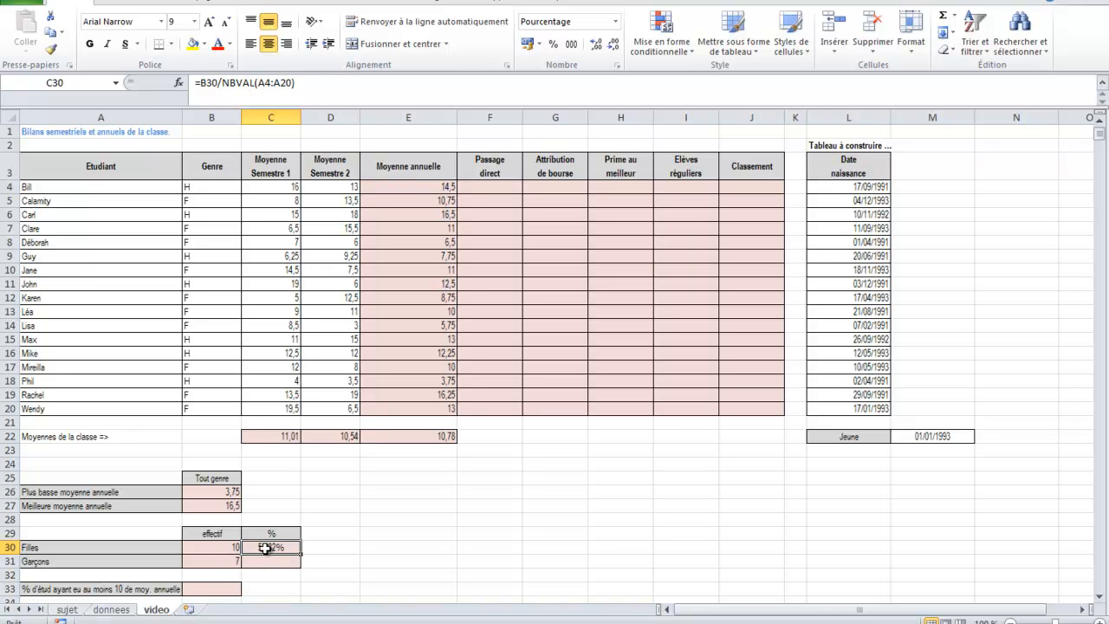
pyautogui.doubleClick(265, 548)
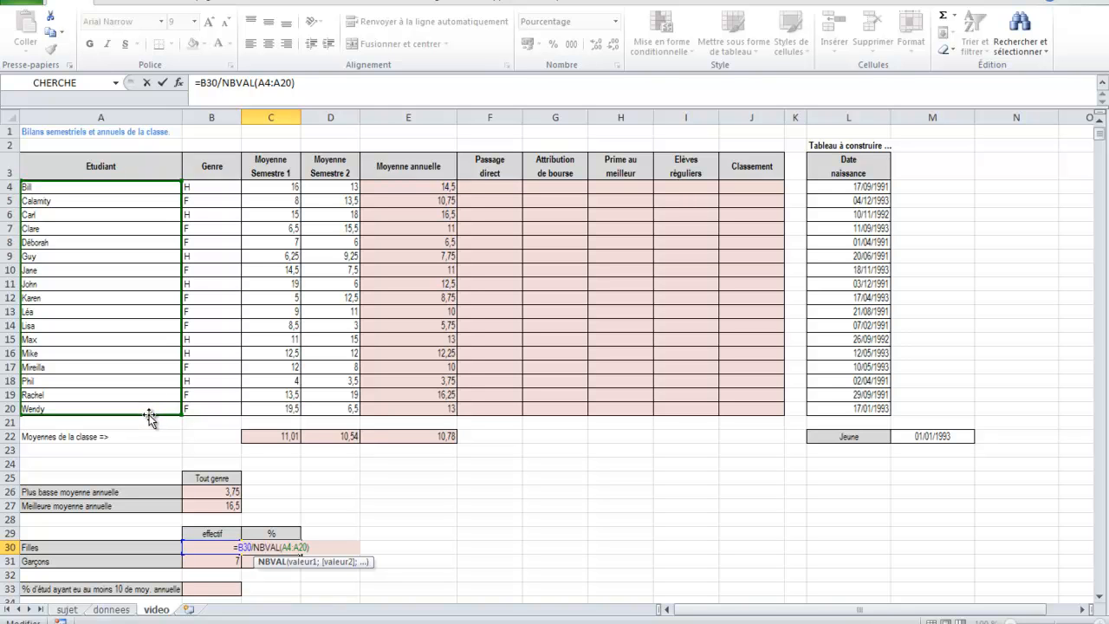
pyautogui.press('Return')
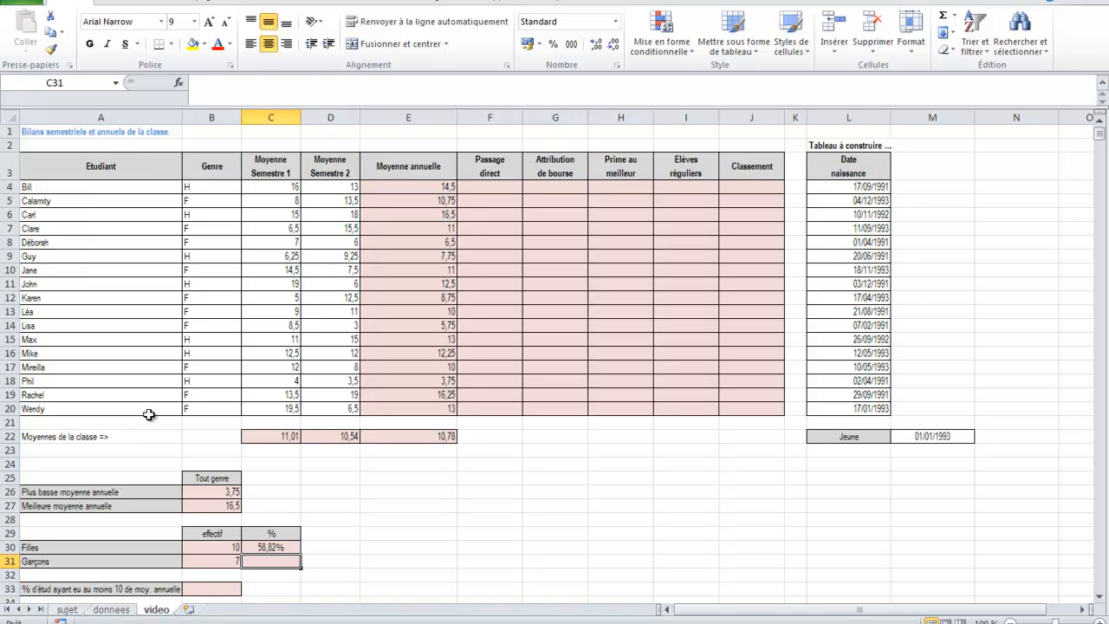
# Step: Calculate the boys' share of the class in C31 with =B31/NBVAL(A4:A20)
pyautogui.write('=')
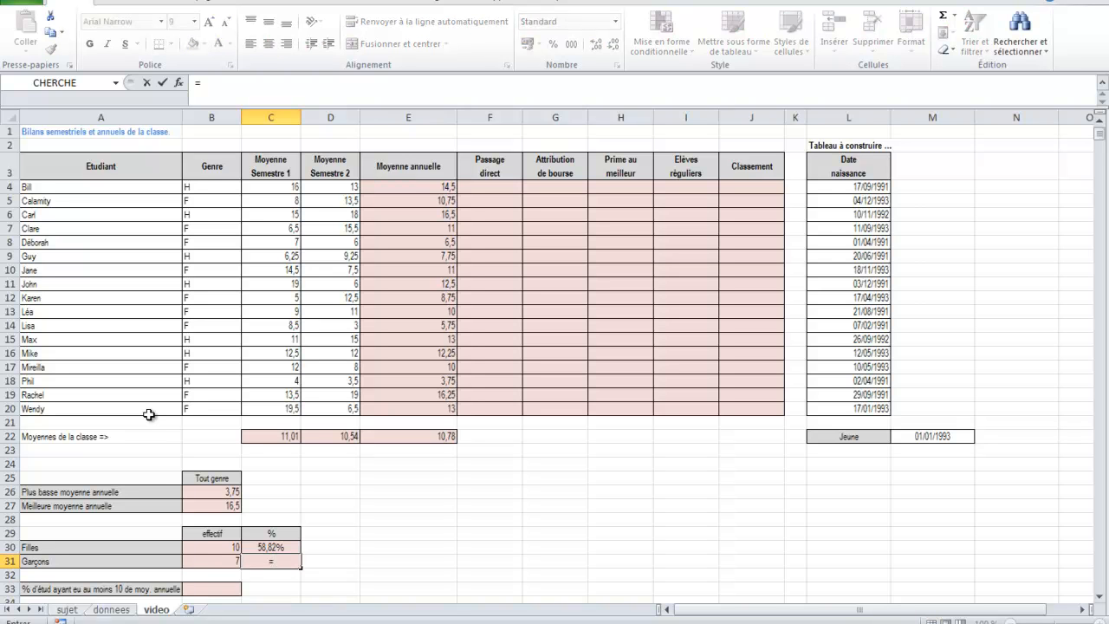
pyautogui.click(199, 559)
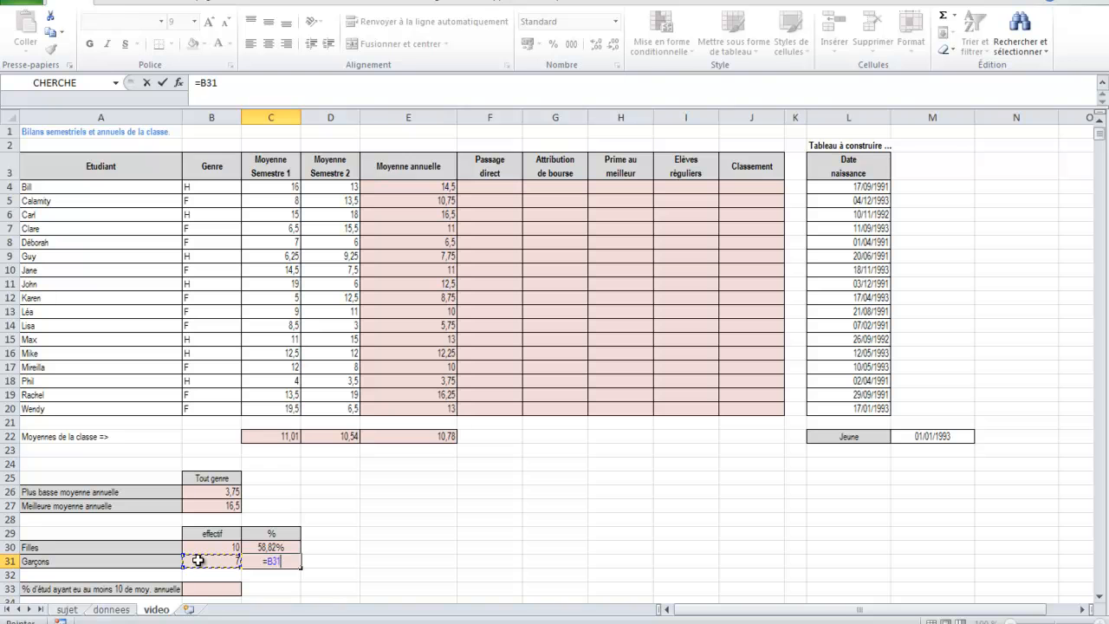
pyautogui.write('/nbval(')
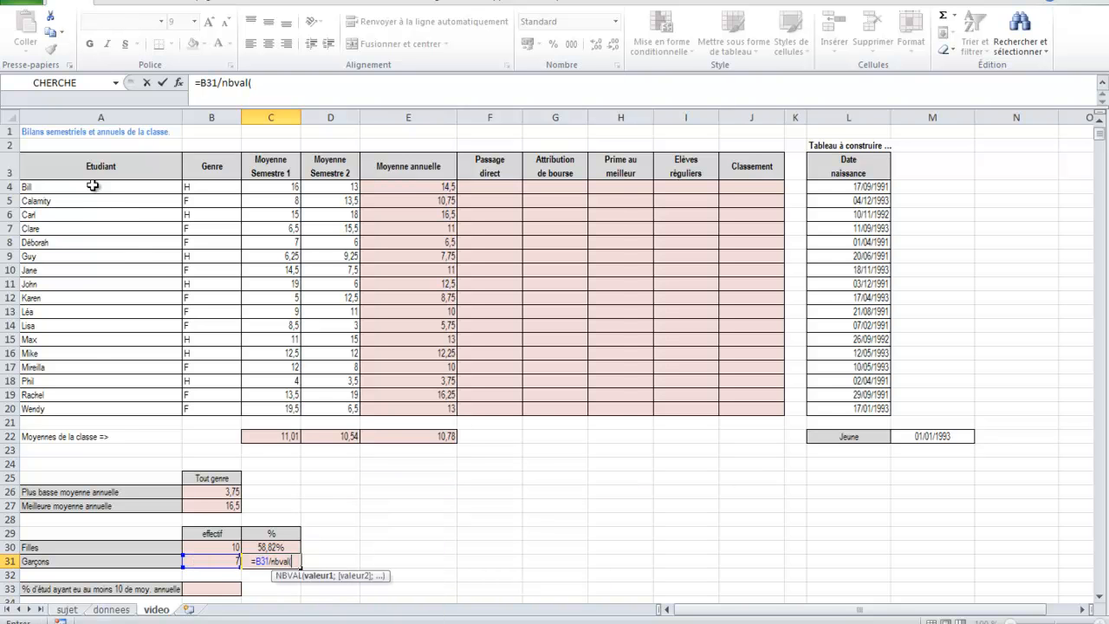
pyautogui.moveTo(95, 187); pyautogui.dragTo(98, 411)
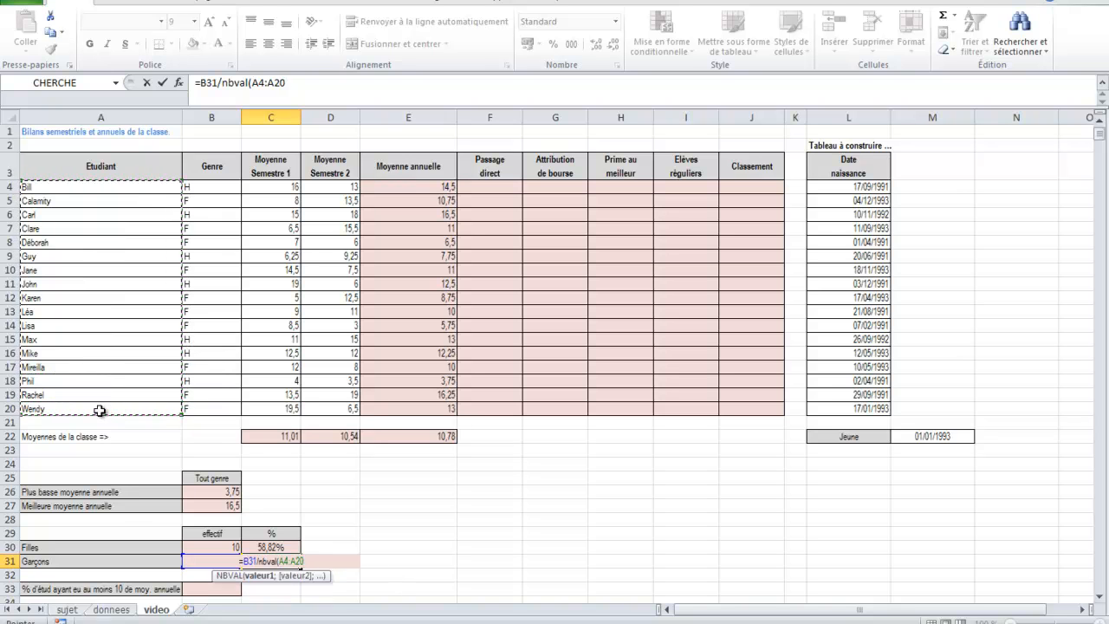
pyautogui.write(')')
pyautogui.press('Return')
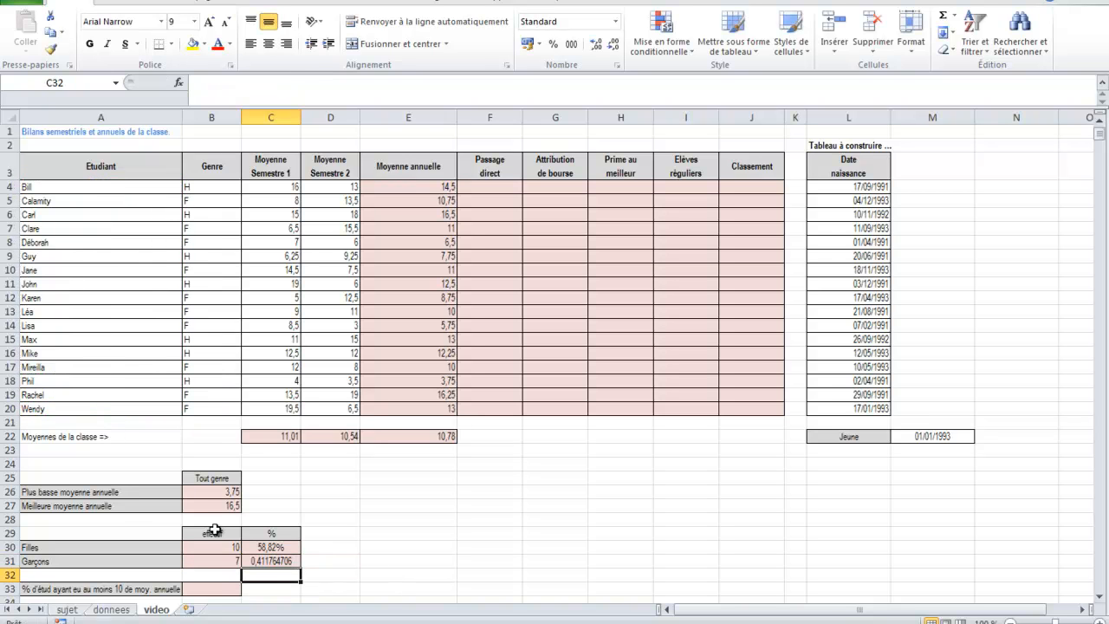
# Step: Format the boys' share in C31 as a percentage (Pourcentage)
pyautogui.click(257, 561)
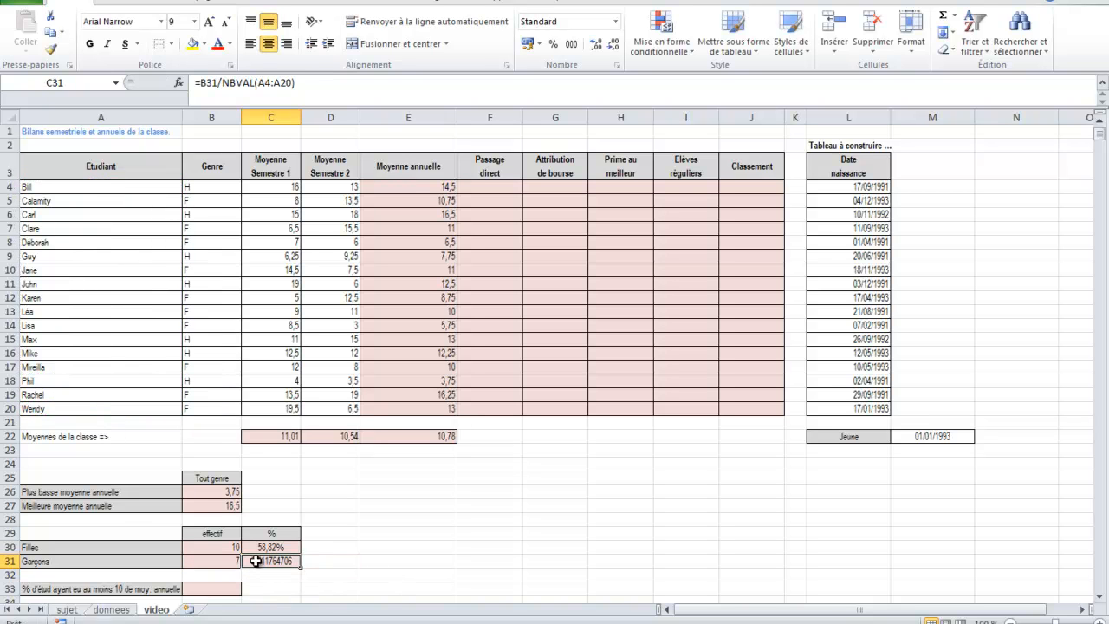
pyautogui.click(615, 21)
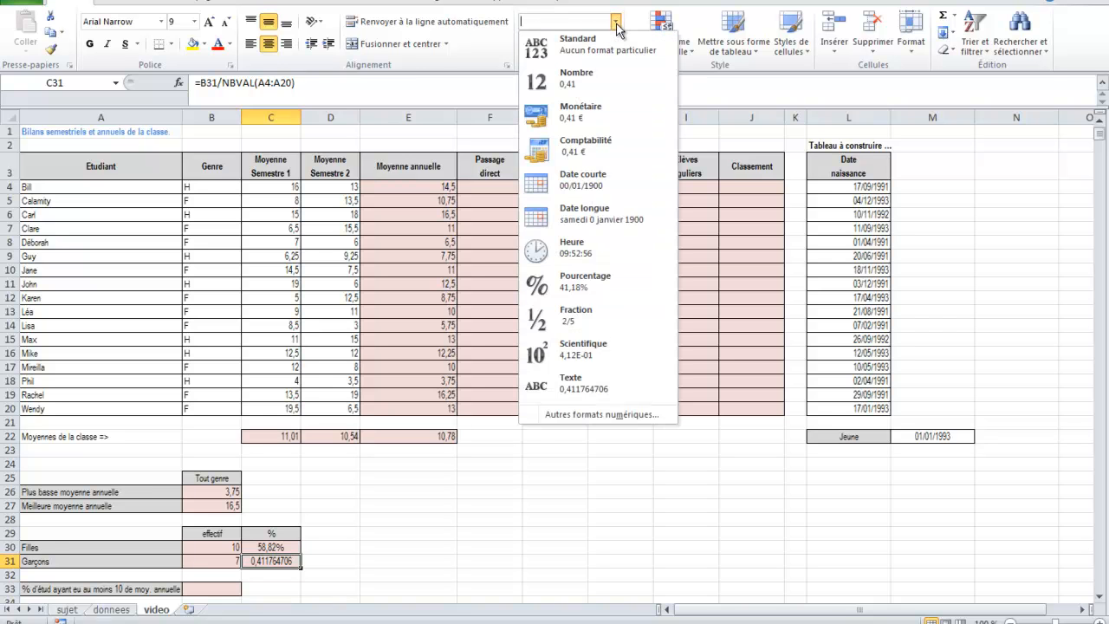
pyautogui.click(589, 278)
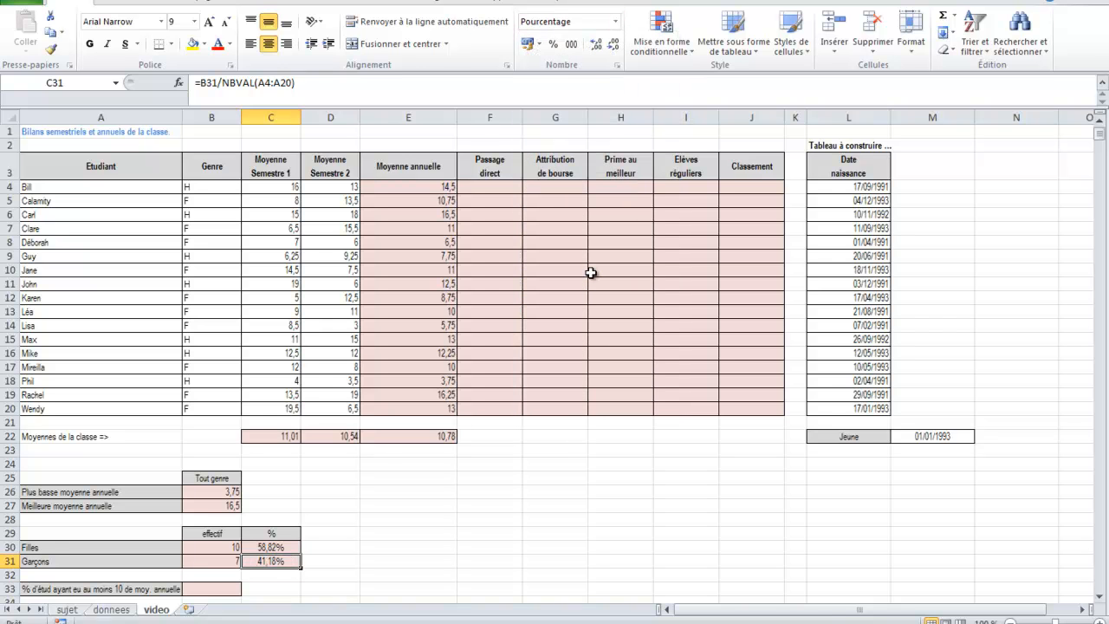
# Step: Start an NB.SI function in B33 with the annual averages E4:E20 as its range
pyautogui.scroll(-2, 386, 452)
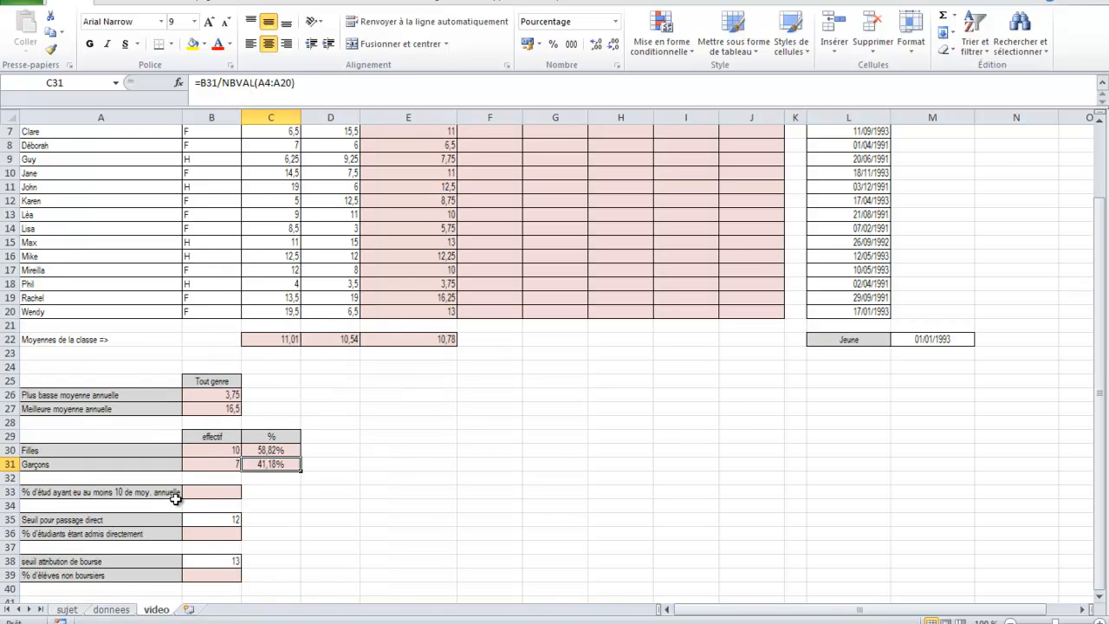
pyautogui.scroll(2, 349, 526)
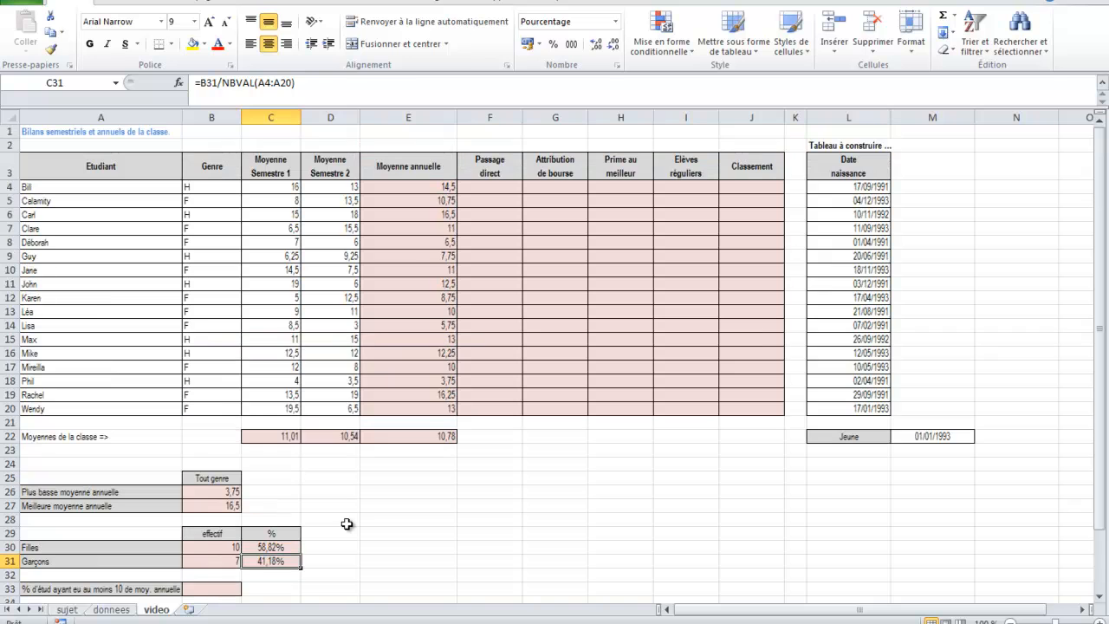
pyautogui.moveTo(384, 191); pyautogui.dragTo(388, 407)
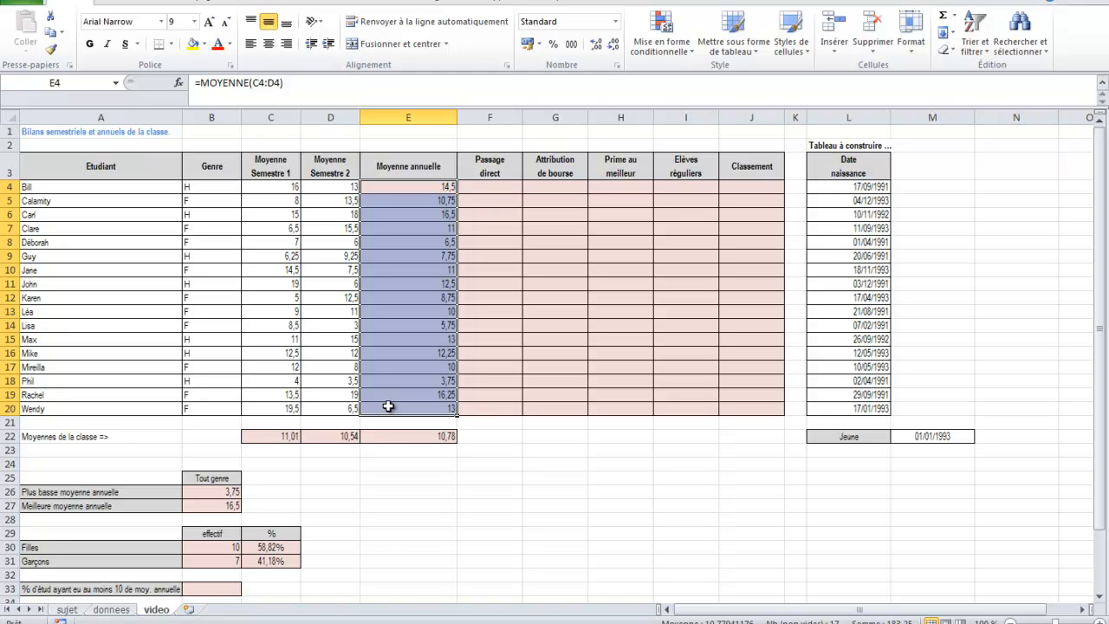
pyautogui.click(384, 550)
pyautogui.scroll(-4, 383, 559)
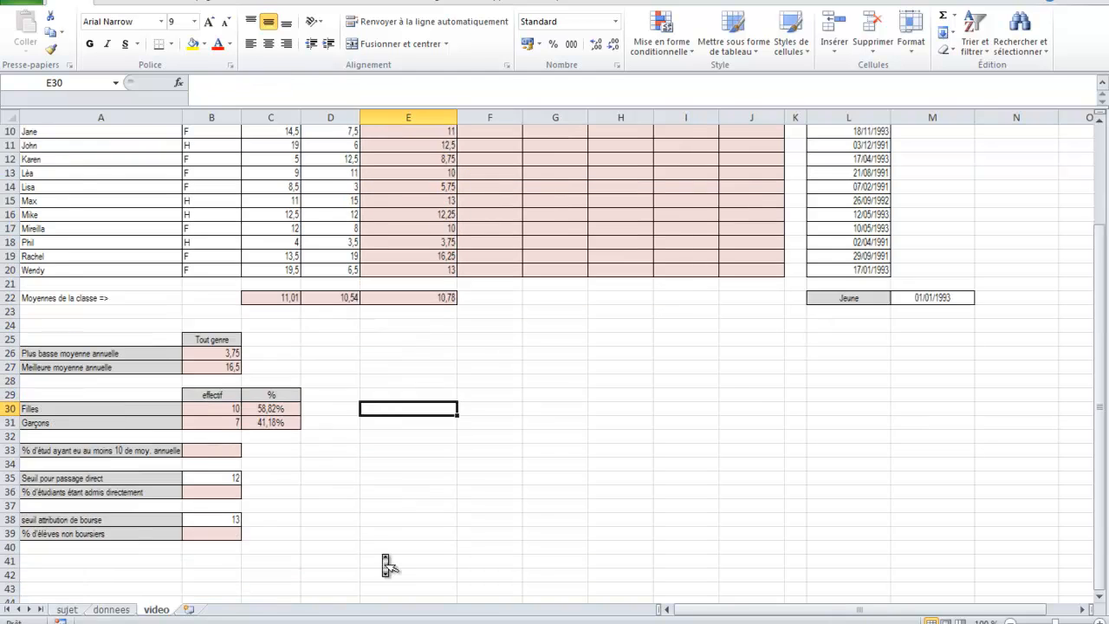
pyautogui.click(200, 410)
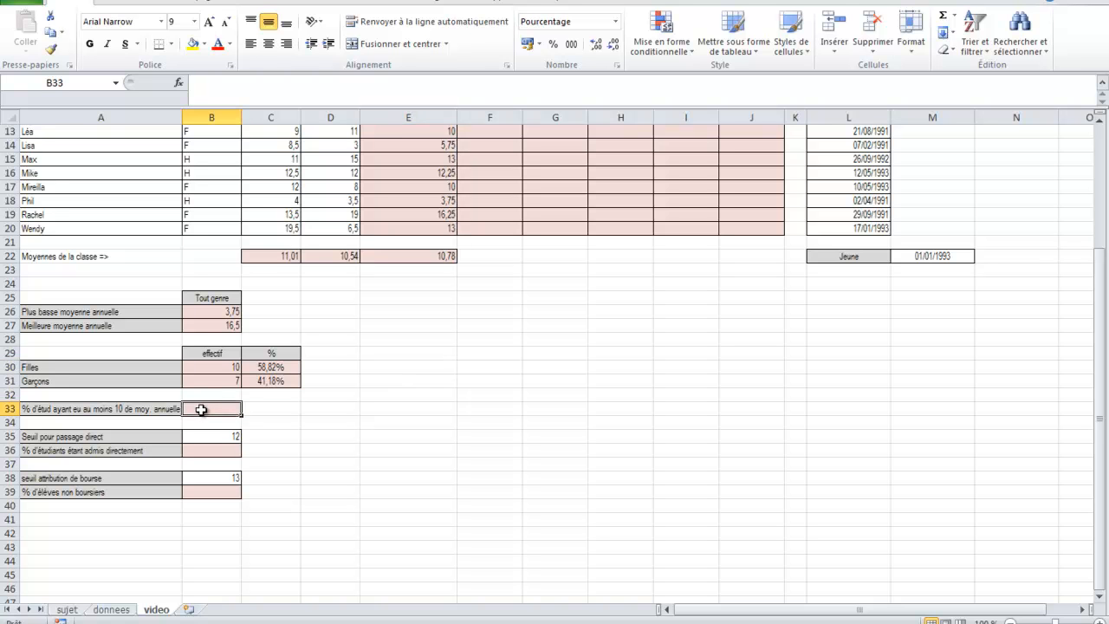
pyautogui.write('=nb.si')
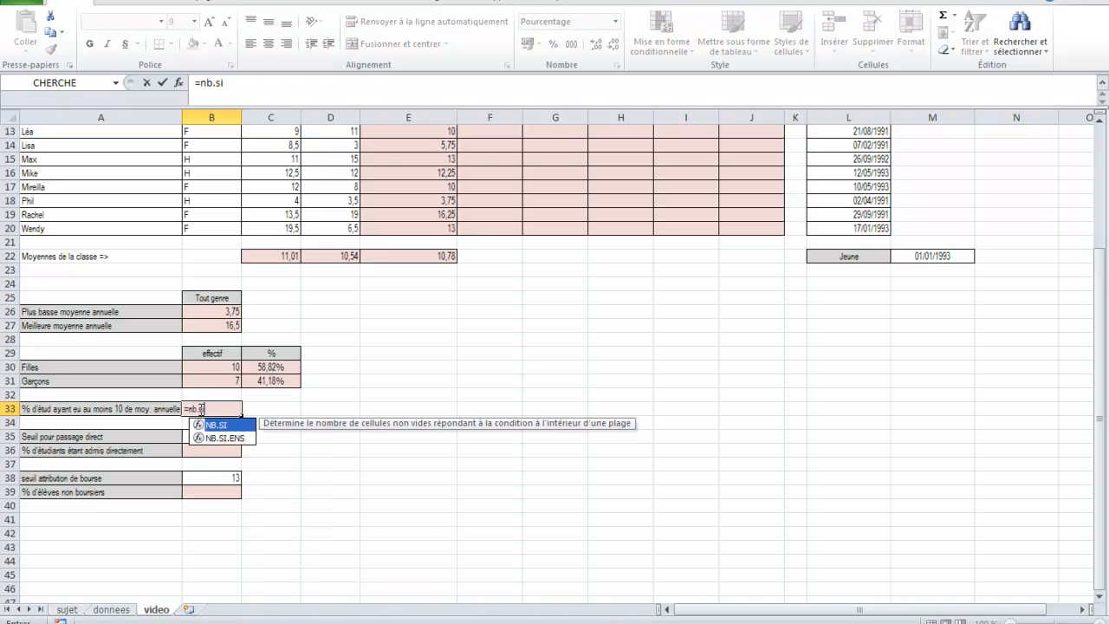
pyautogui.write('(')
pyautogui.scroll(4, 307, 276)
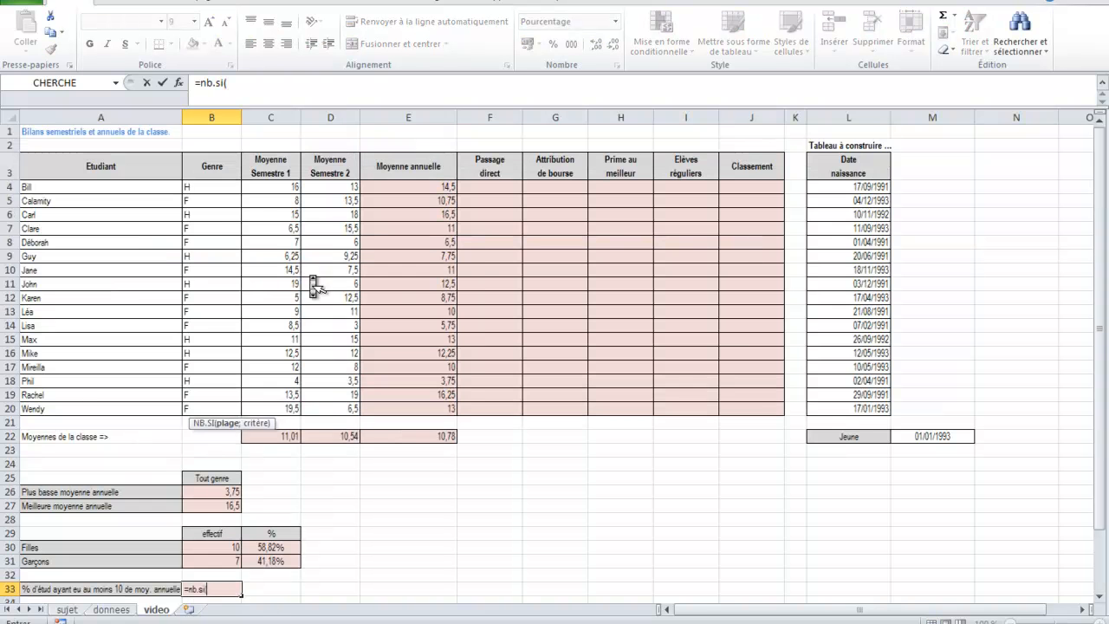
pyautogui.click(180, 83)
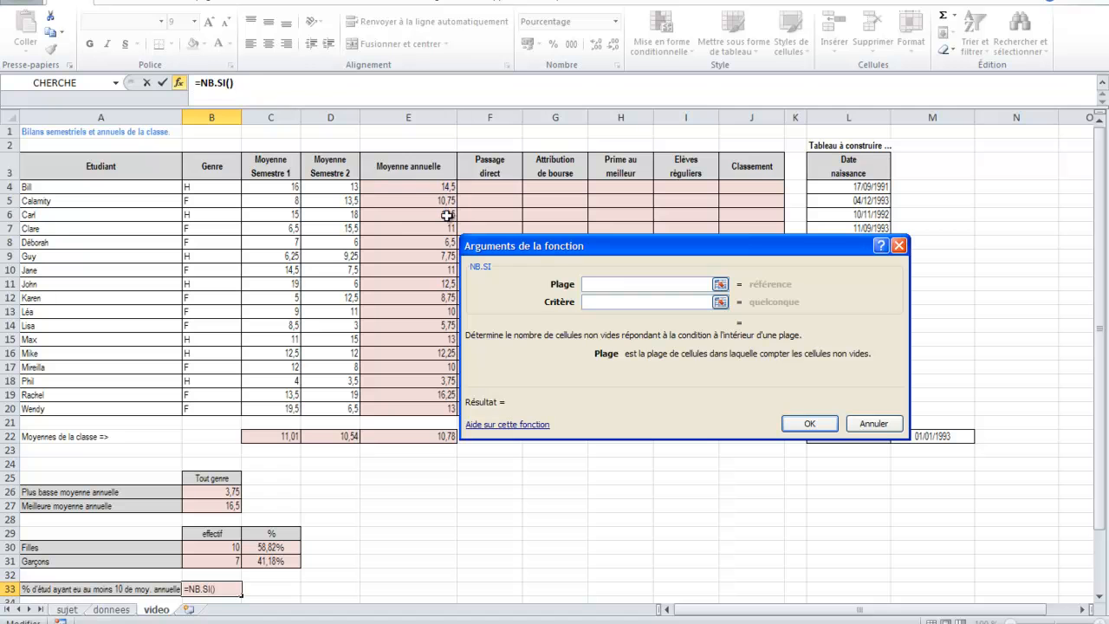
pyautogui.moveTo(410, 187); pyautogui.dragTo(423, 409)
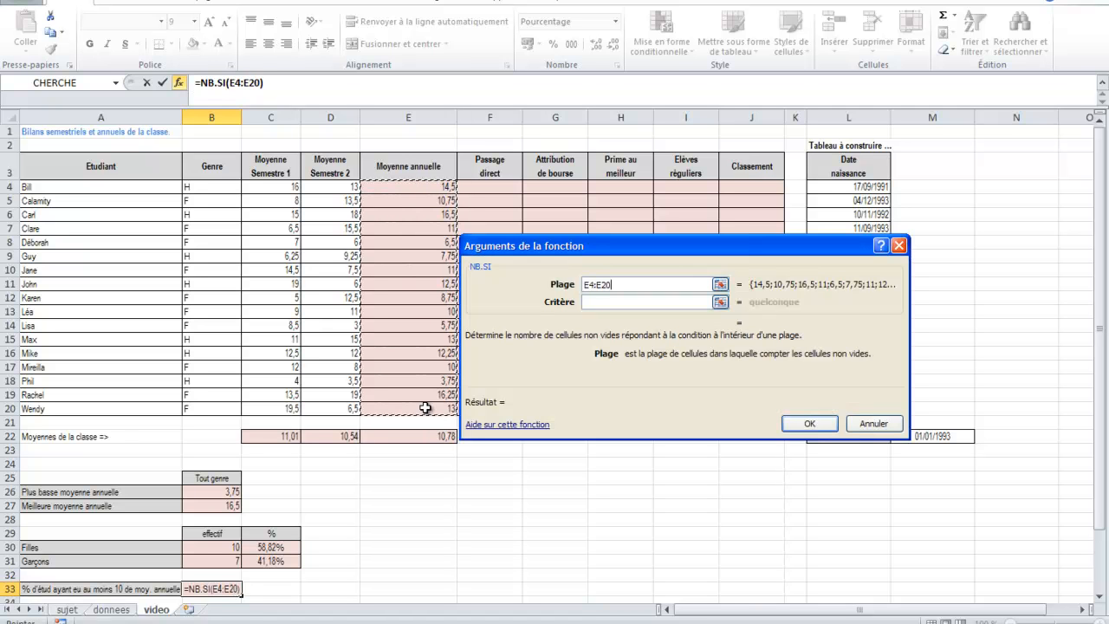
# Step: Set the NB.SI criterion to ">=10" and complete the function in B33
pyautogui.click(598, 300)
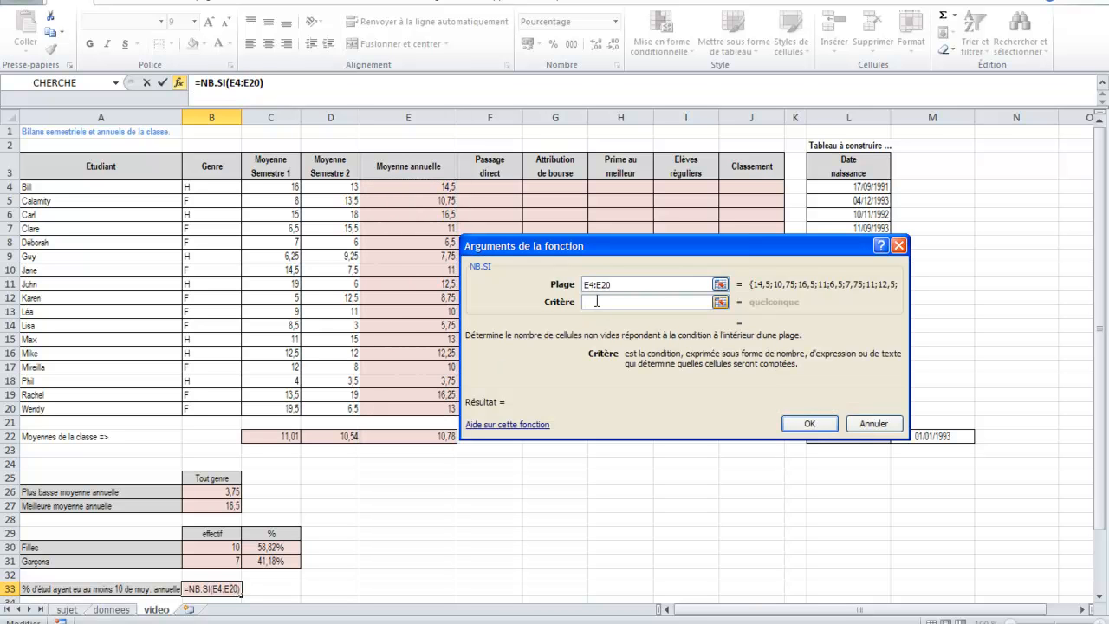
pyautogui.write('<=10')
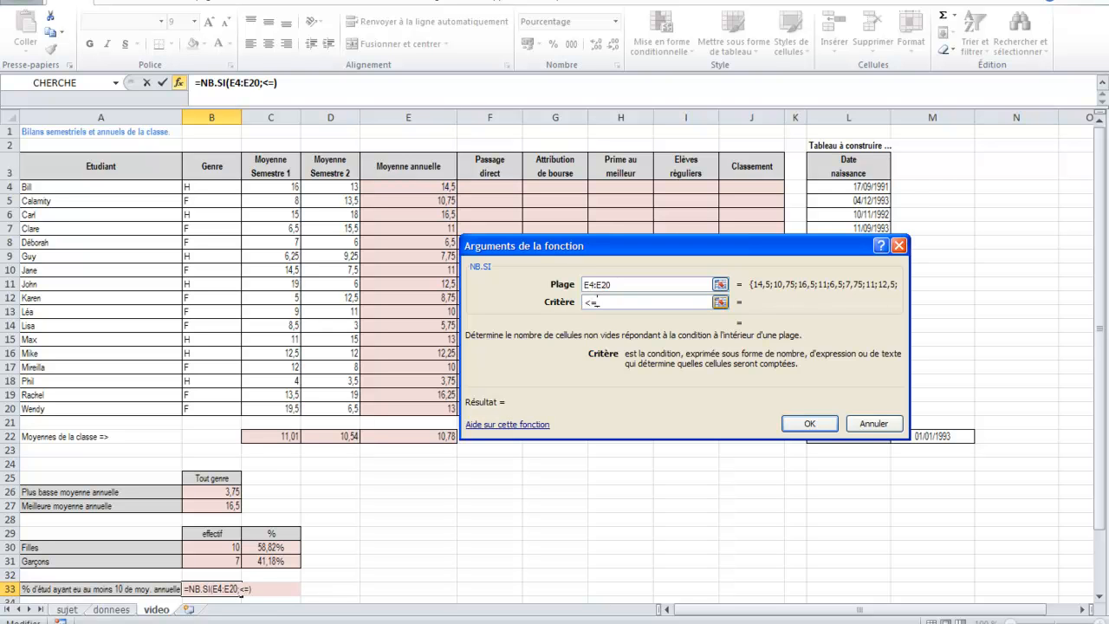
pyautogui.press('BackSpace')
pyautogui.press('BackSpace')
pyautogui.press('BackSpace')
pyautogui.press('BackSpace')
pyautogui.write('=10')
pyautogui.write('"')
pyautogui.click(585, 302)
pyautogui.write('"')
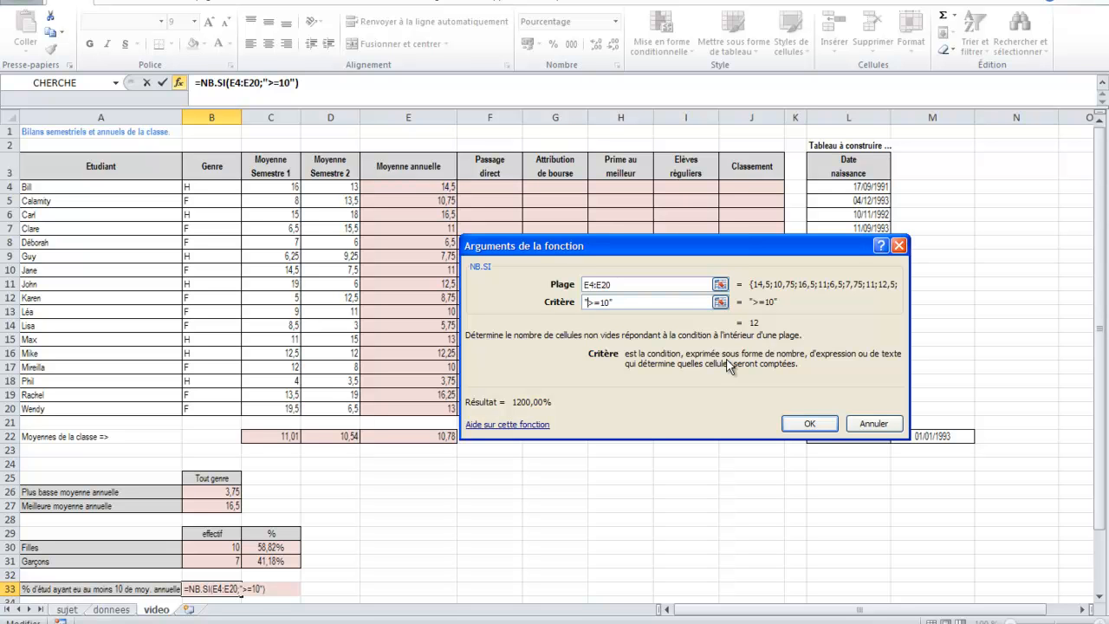
pyautogui.click(818, 424)
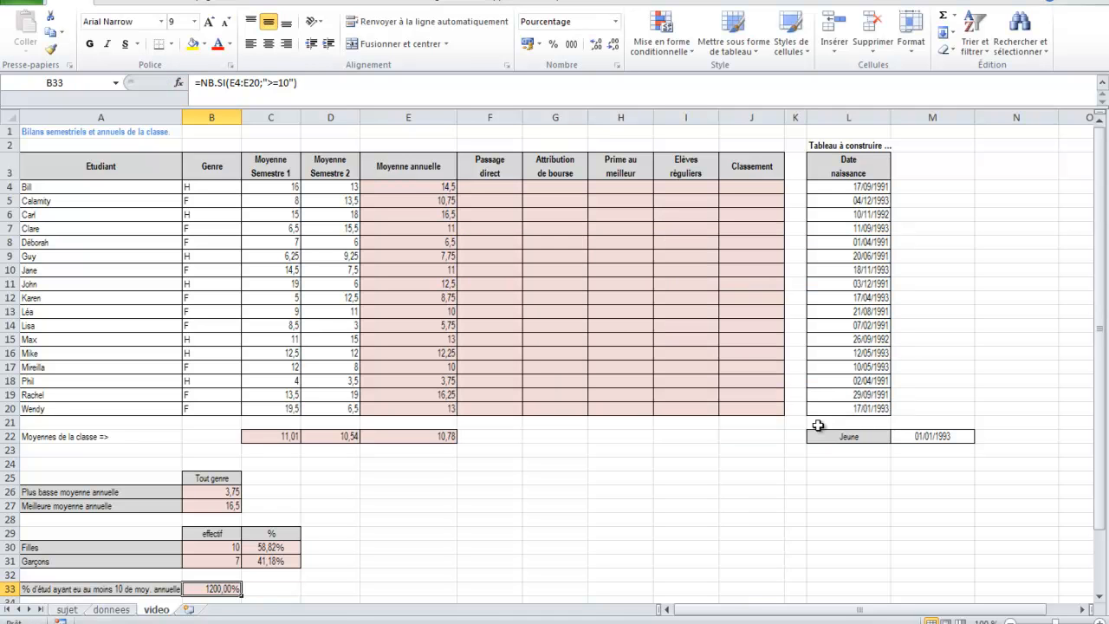
# Step: Extend the B33 formula to divide the count by the total number of students, (B30+B31)
pyautogui.click(312, 85)
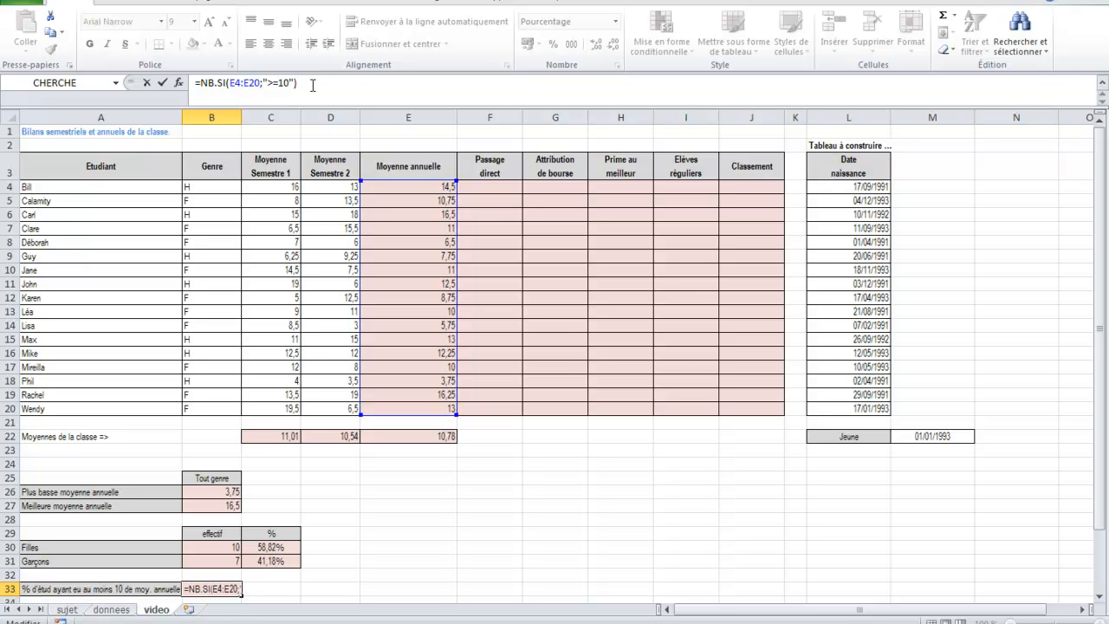
pyautogui.write('/')
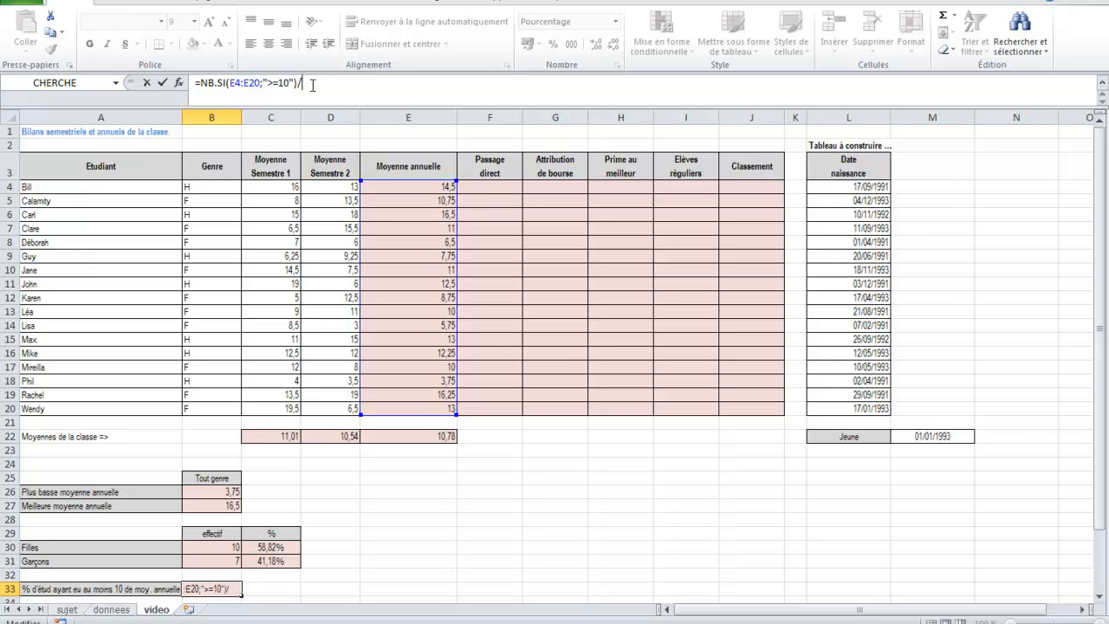
pyautogui.write('(')
pyautogui.click(214, 544)
pyautogui.write('+')
pyautogui.click(216, 562)
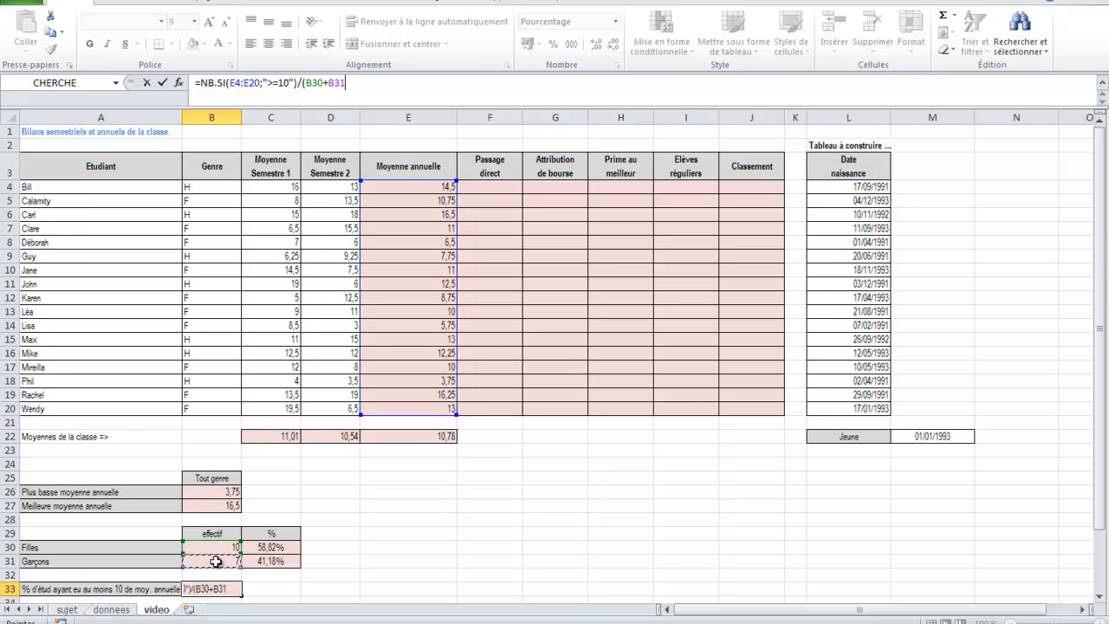
pyautogui.write(')')
pyautogui.press('Return')
pyautogui.click(221, 574)
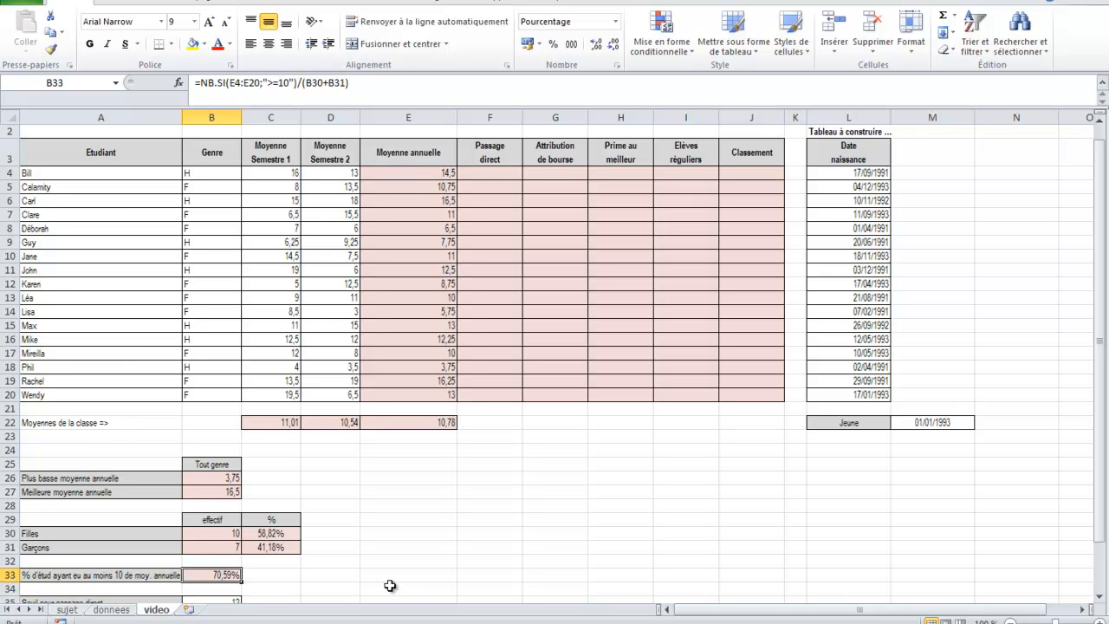
# Step: Check the direct-pass threshold in B35 that applies to the Passage direct column
pyautogui.scroll(1, 390, 586)
pyautogui.click(490, 186)
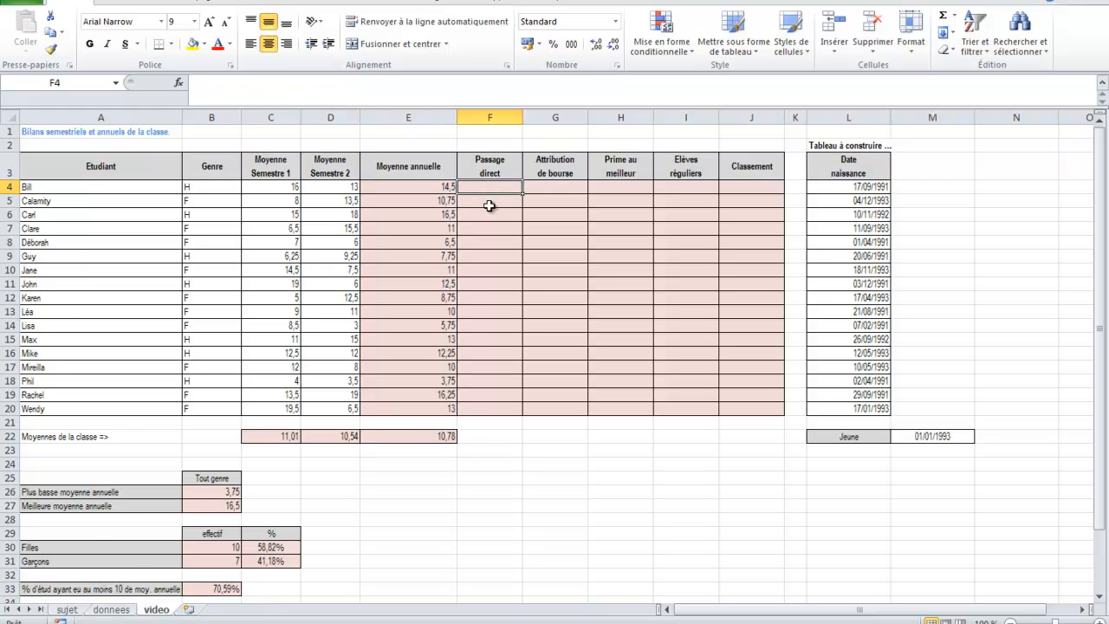
pyautogui.scroll(-3, 472, 451)
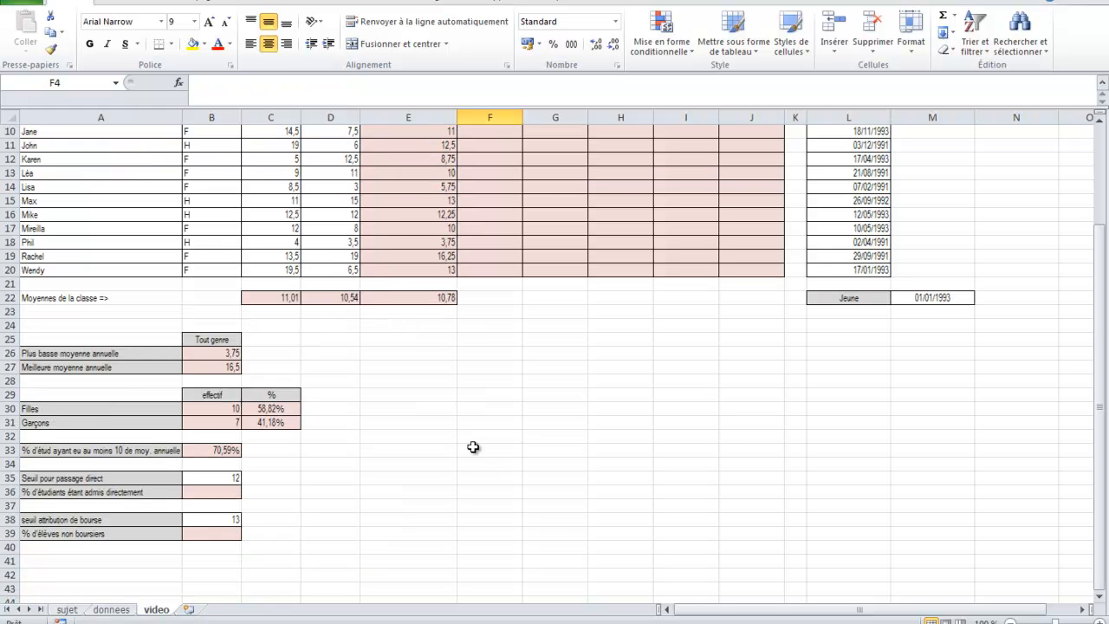
pyautogui.click(228, 476)
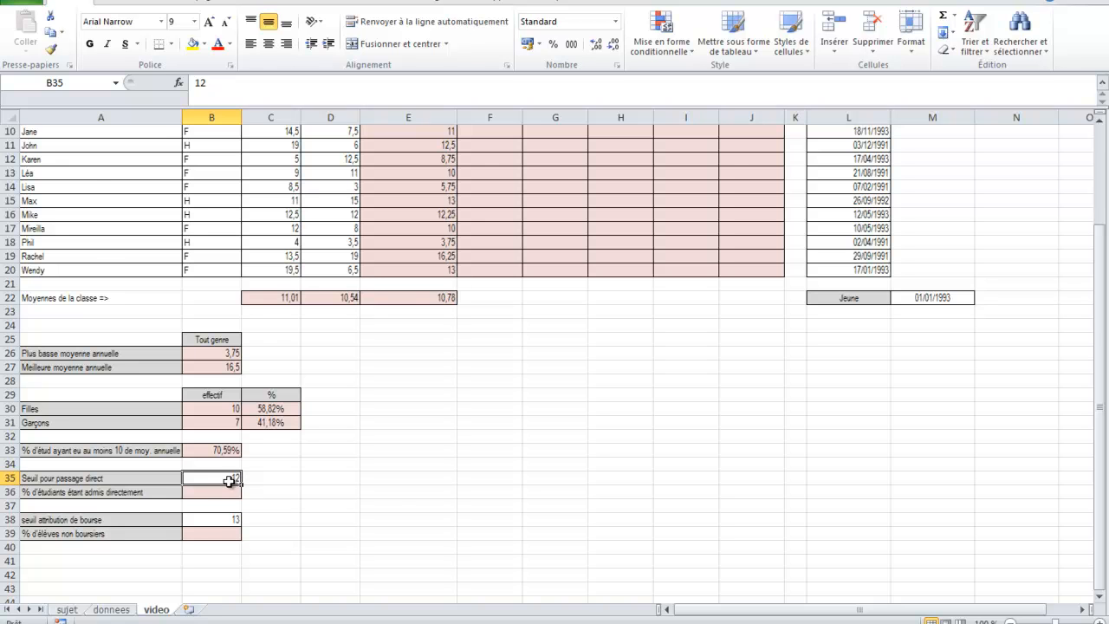
pyautogui.scroll(3, 389, 500)
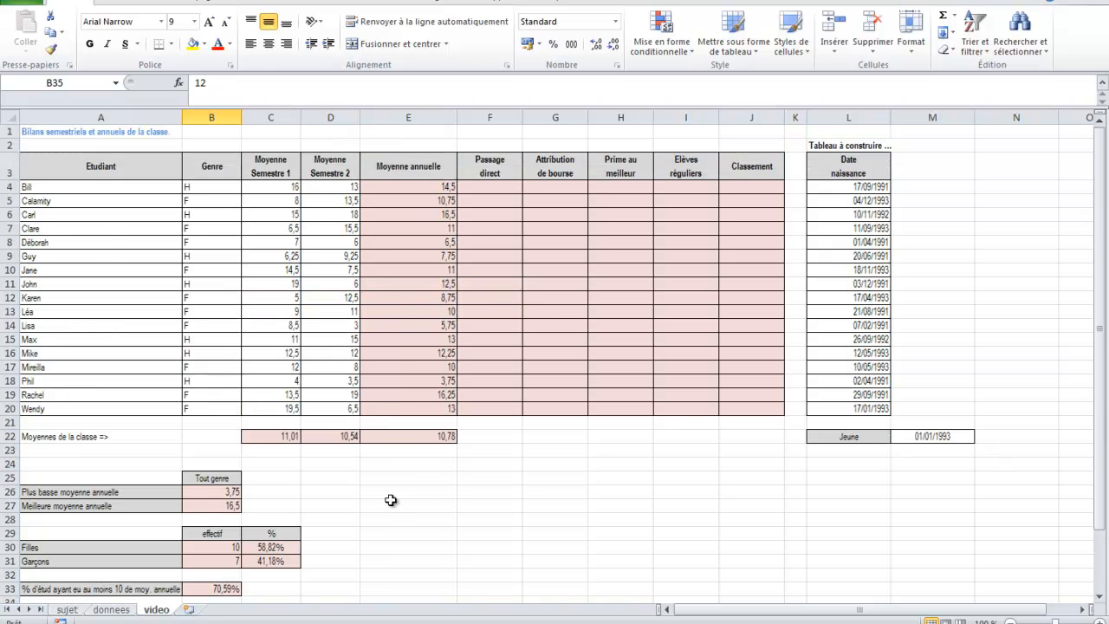
# Step: Start an SI function in F4 and begin its logical test with E4>=
pyautogui.click(472, 188)
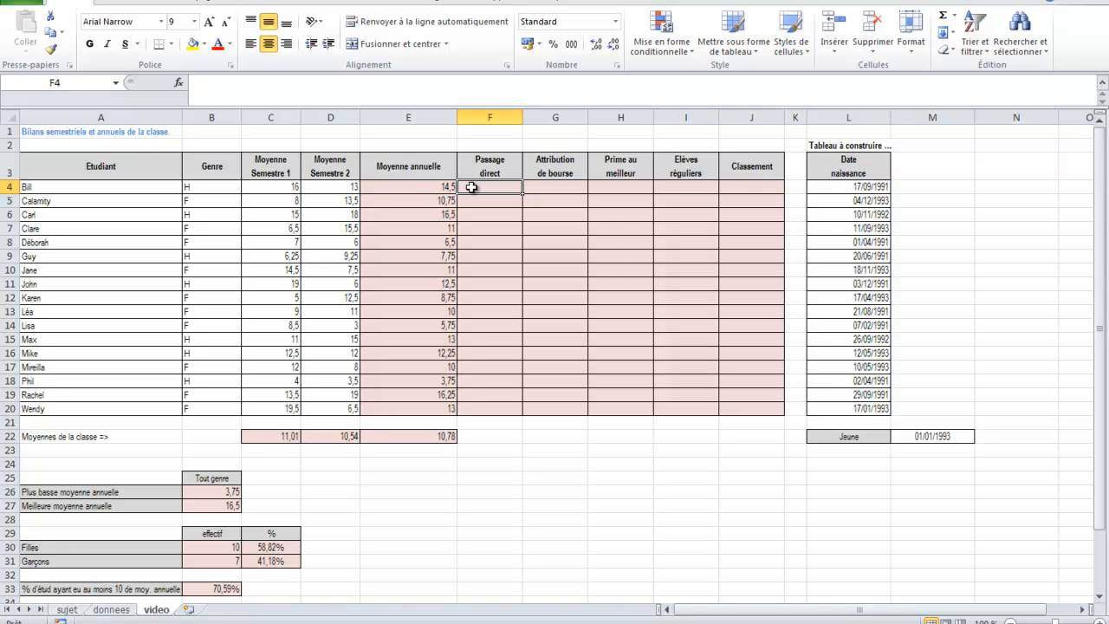
pyautogui.write('=si(')
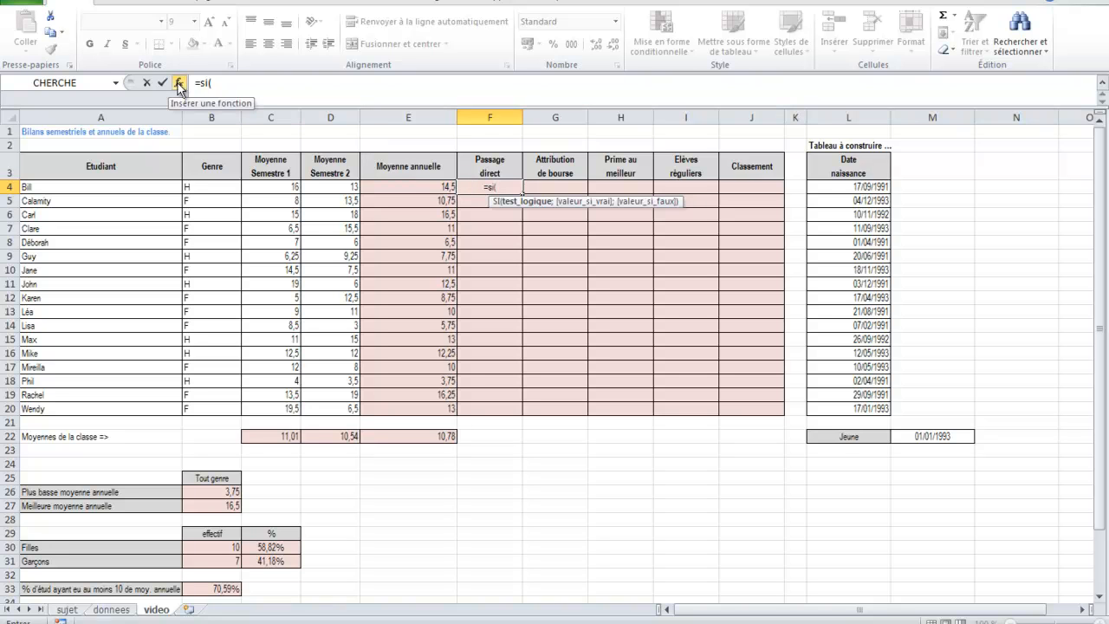
pyautogui.click(179, 84)
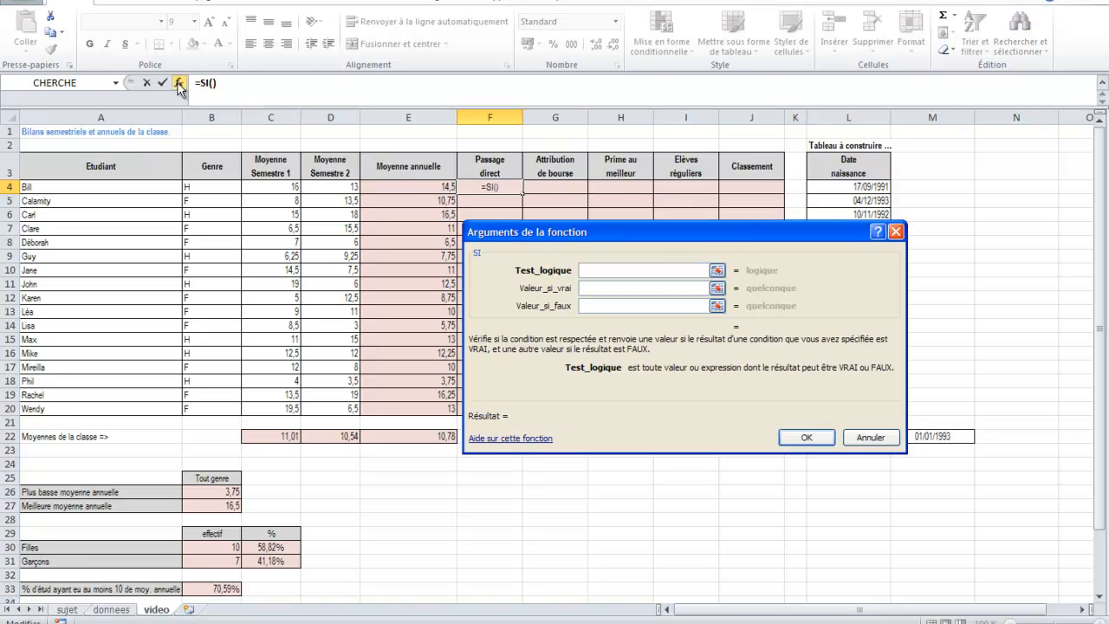
pyautogui.click(400, 189)
pyautogui.write('>=')
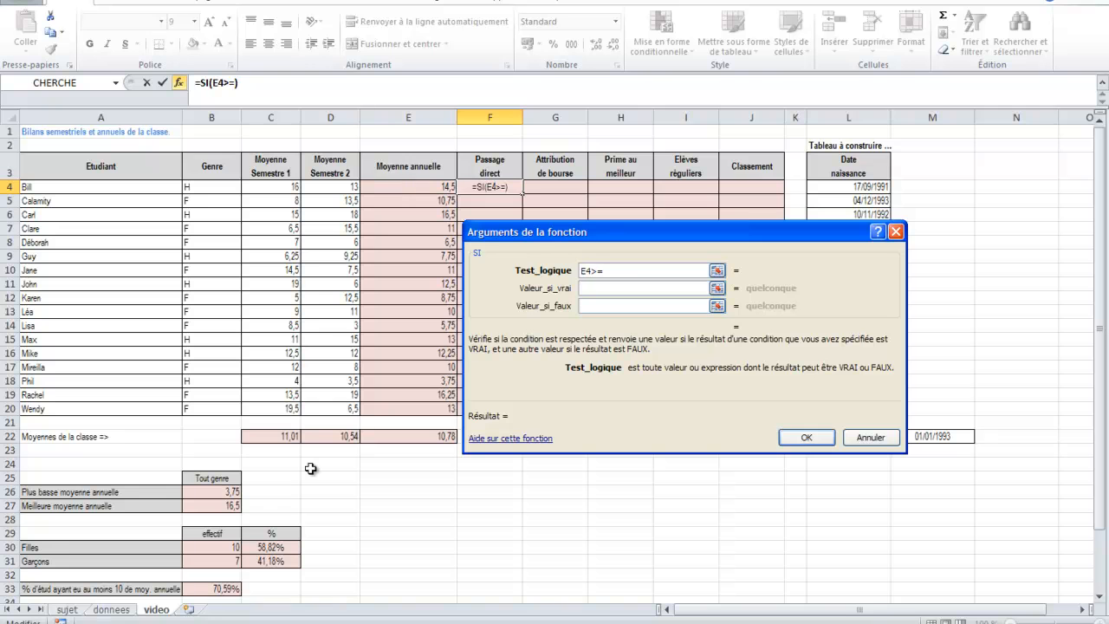
# Step: Complete the SI logical test in F4 with the direct-pass threshold, locking its row as B$35
pyautogui.click(1101, 599)
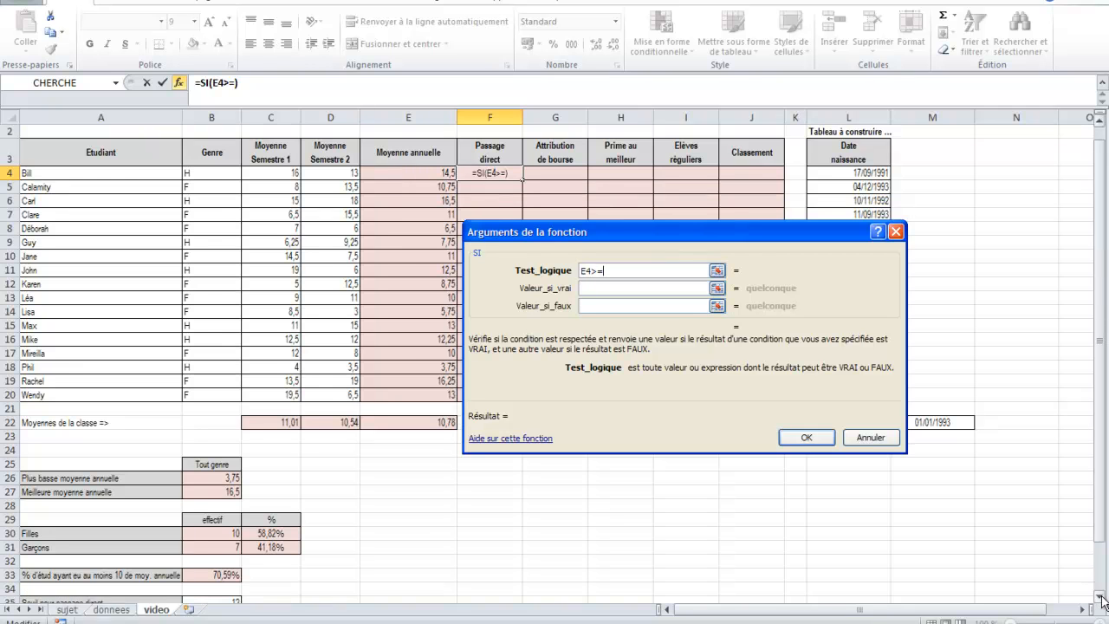
pyautogui.click(1101, 599)
pyautogui.click(1101, 599)
pyautogui.click(1101, 599)
pyautogui.click(1102, 599)
pyautogui.click(1102, 599)
pyautogui.click(1101, 599)
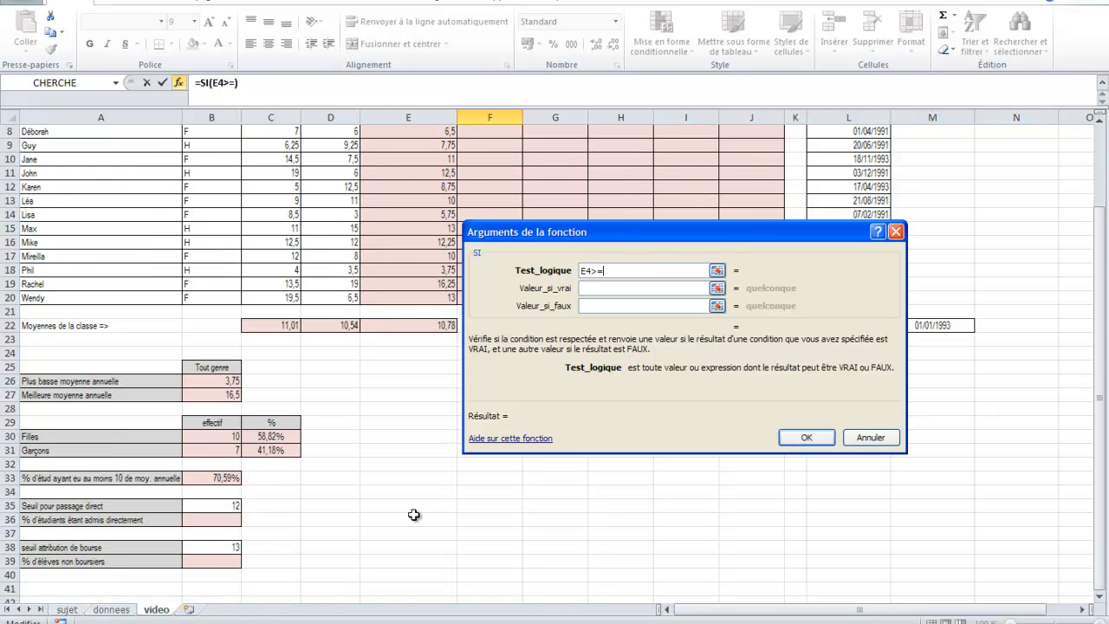
pyautogui.click(200, 505)
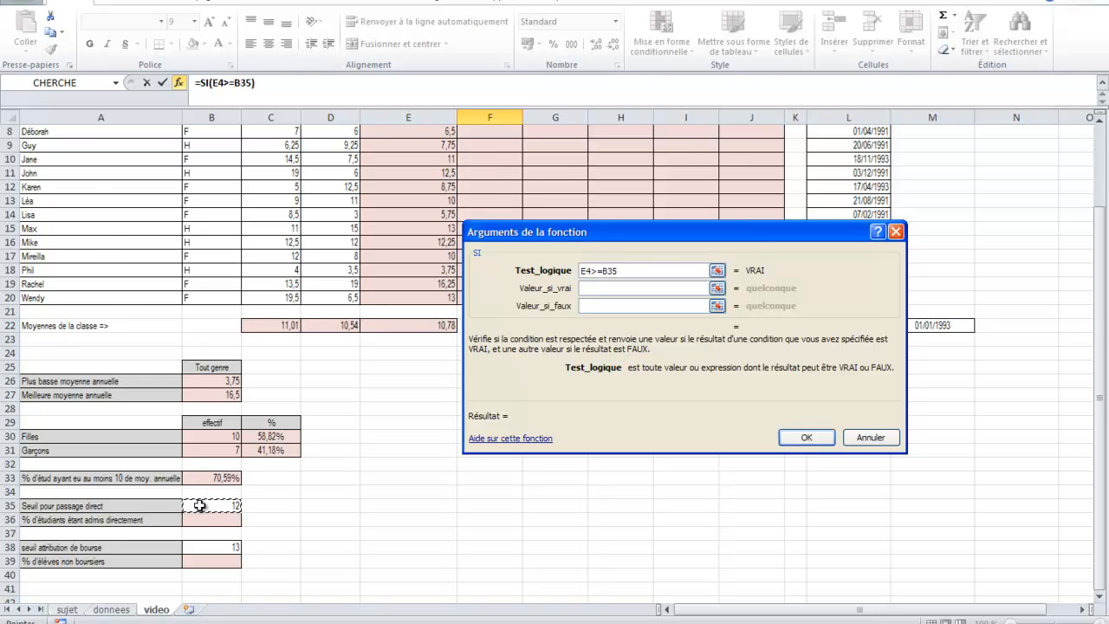
pyautogui.press('F4')
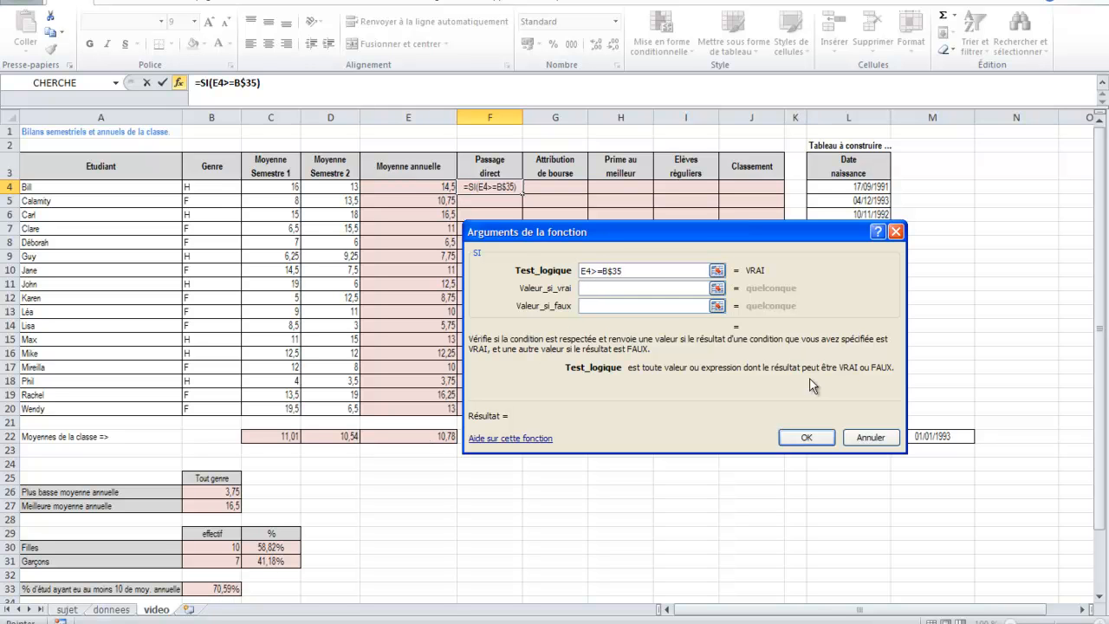
# Step: Set the SI value if true to "DIRECT", leave the value if false empty, and copy the formula down to F20
pyautogui.click(1100, 597)
pyautogui.click(1100, 596)
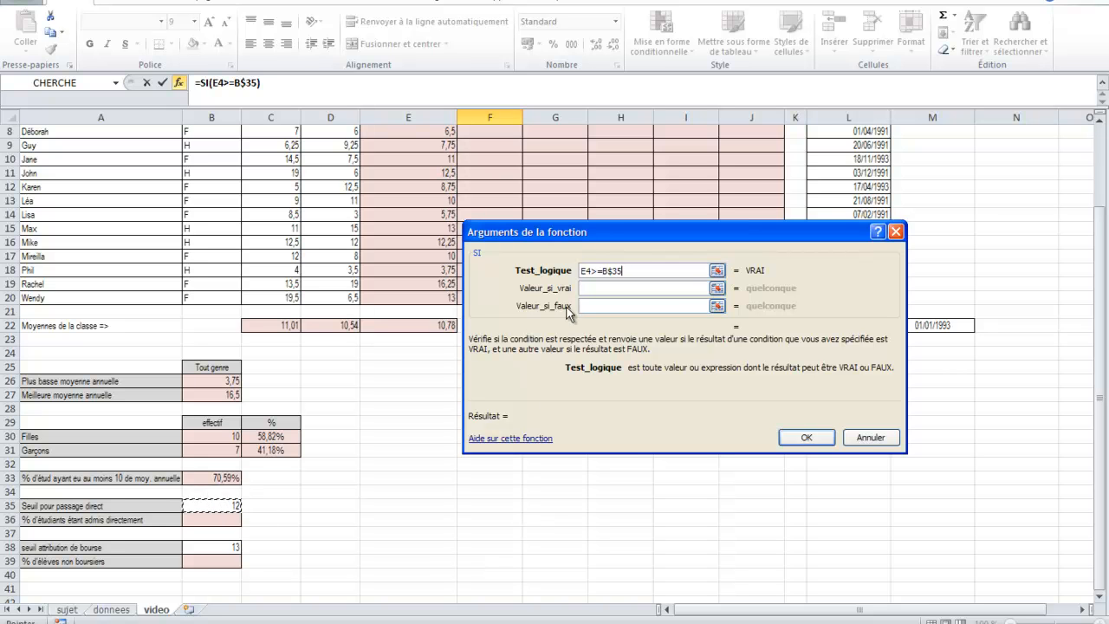
pyautogui.click(596, 286)
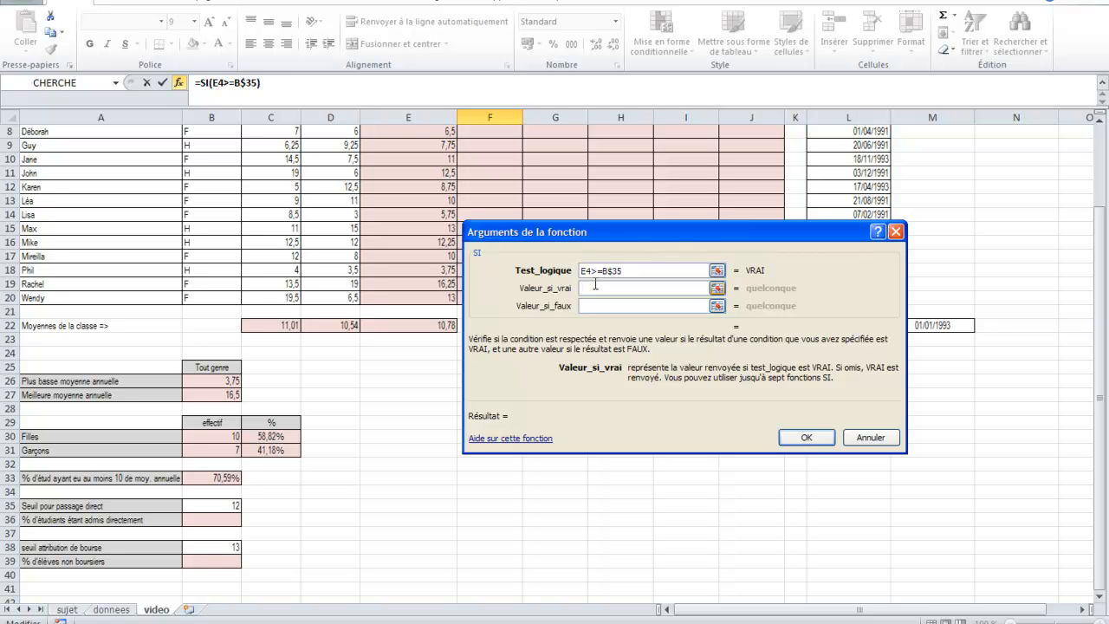
pyautogui.write('"DIRECT"')
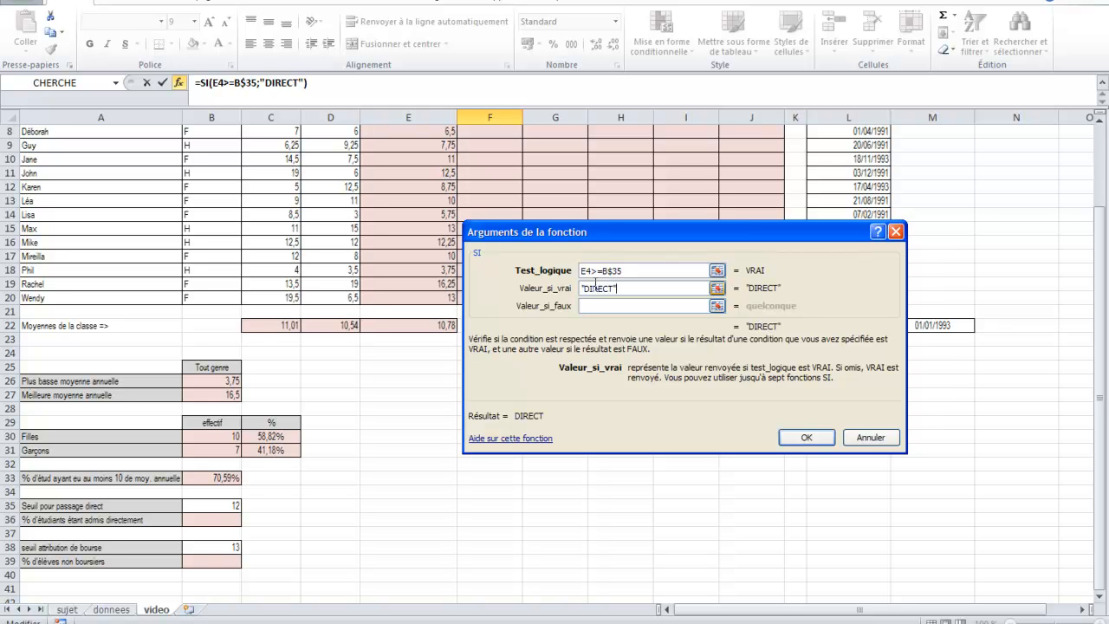
pyautogui.click(591, 305)
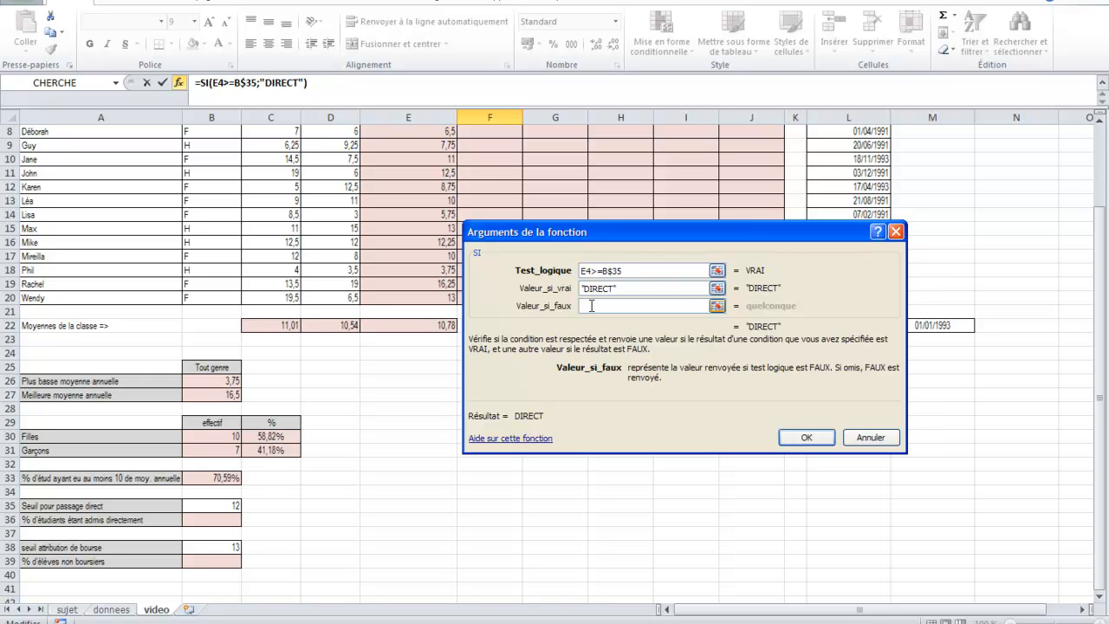
pyautogui.click(806, 437)
pyautogui.moveTo(523, 137); pyautogui.dragTo(516, 356)
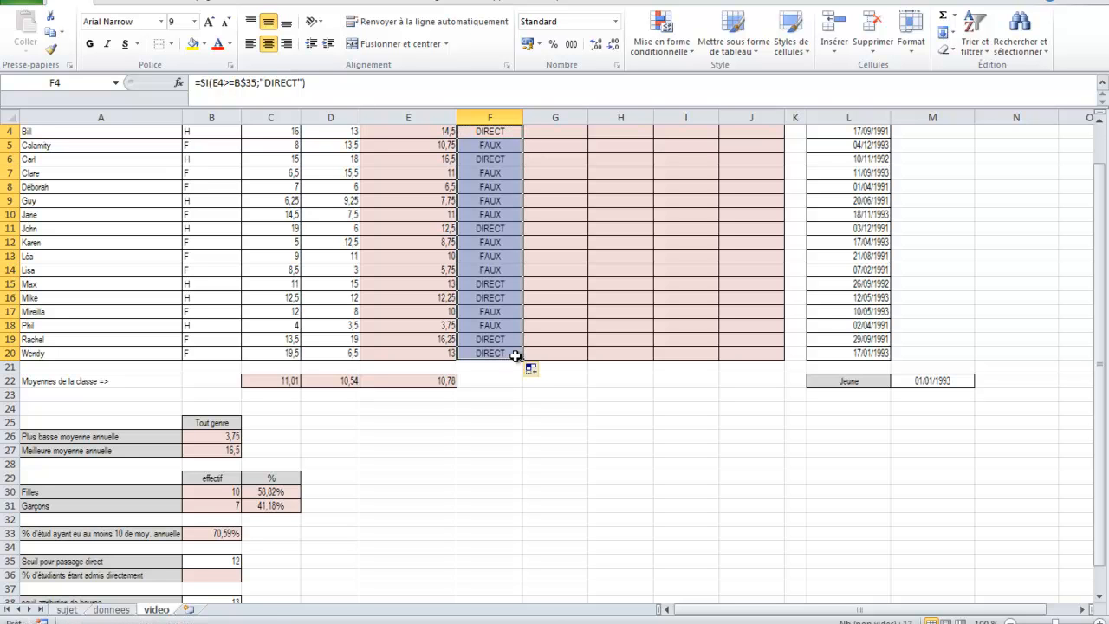
# Step: Check the SI function arguments of the direct-pass formula in F7 without changing them
pyautogui.click(489, 177)
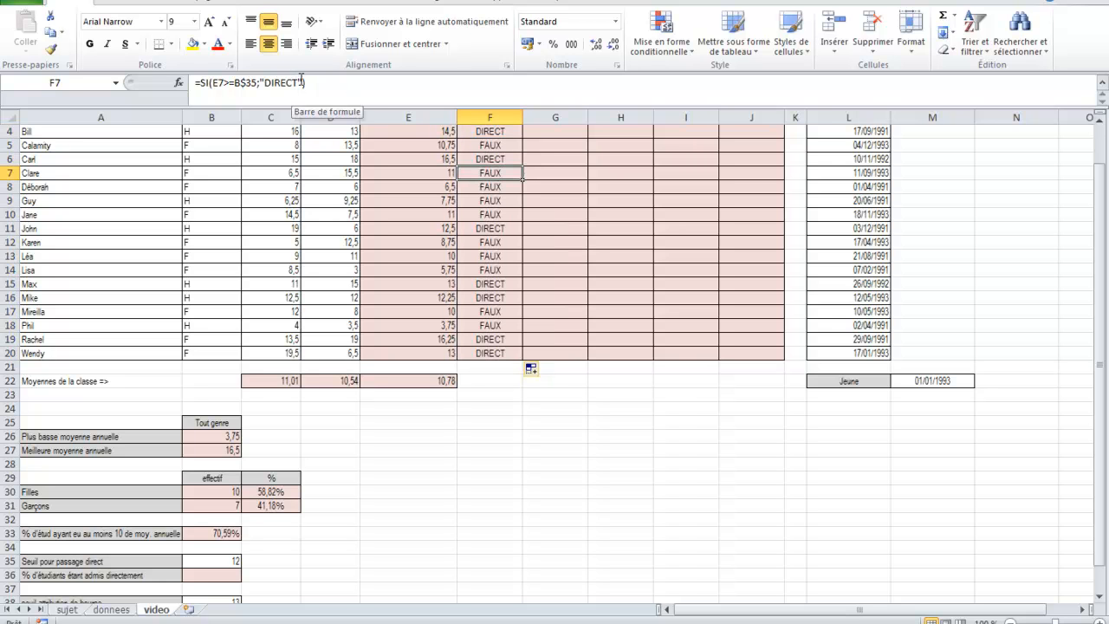
pyautogui.click(181, 83)
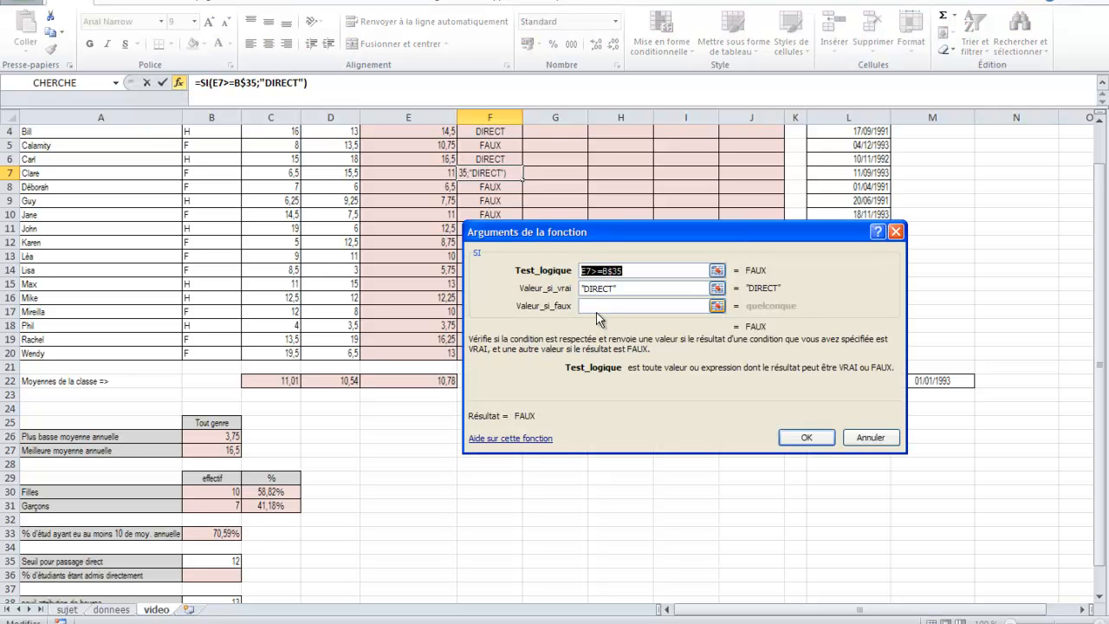
pyautogui.click(862, 438)
# Step: Set the value if false of the F4 formula to an empty text "" and copy the formula down to F20
pyautogui.scroll(1, 599, 402)
pyautogui.click(491, 190)
pyautogui.click(180, 81)
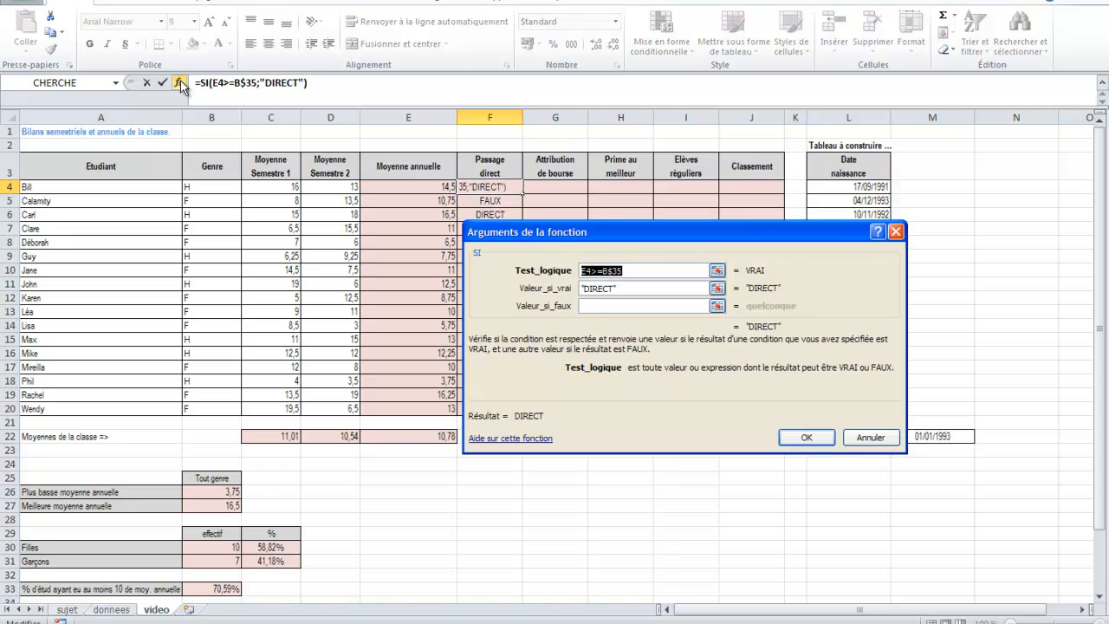
pyautogui.click(589, 305)
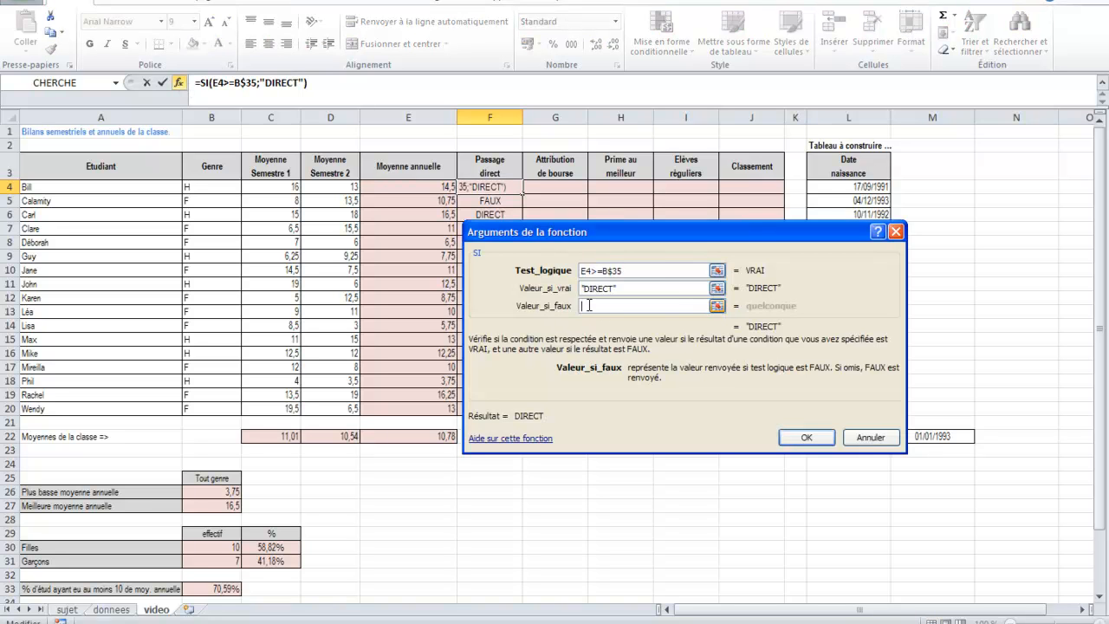
pyautogui.write('""')
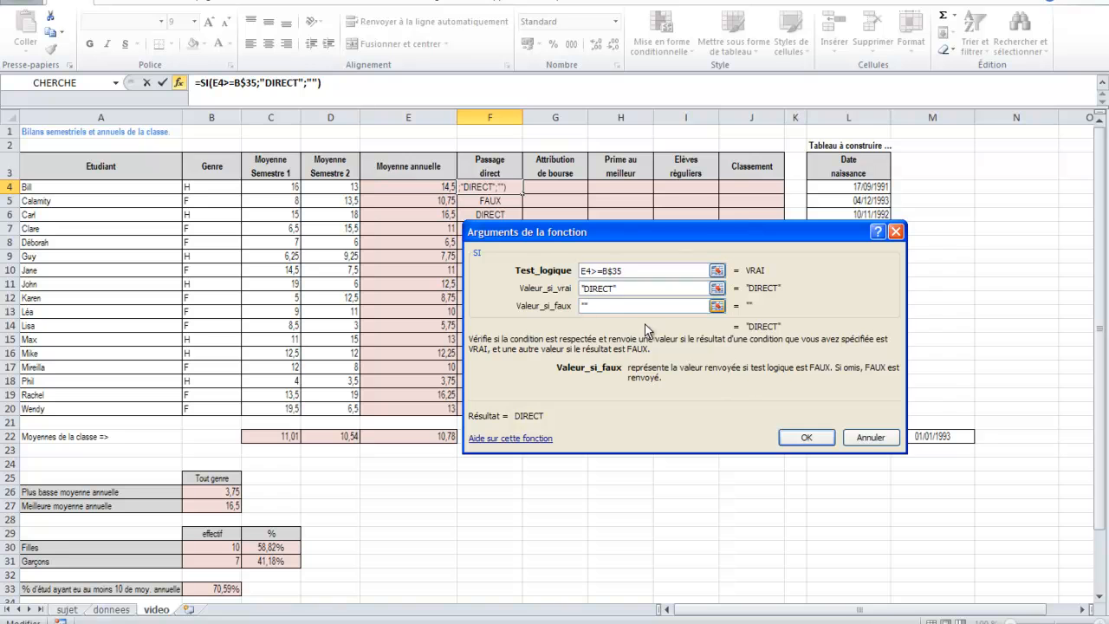
pyautogui.click(808, 437)
pyautogui.moveTo(522, 197); pyautogui.dragTo(493, 410)
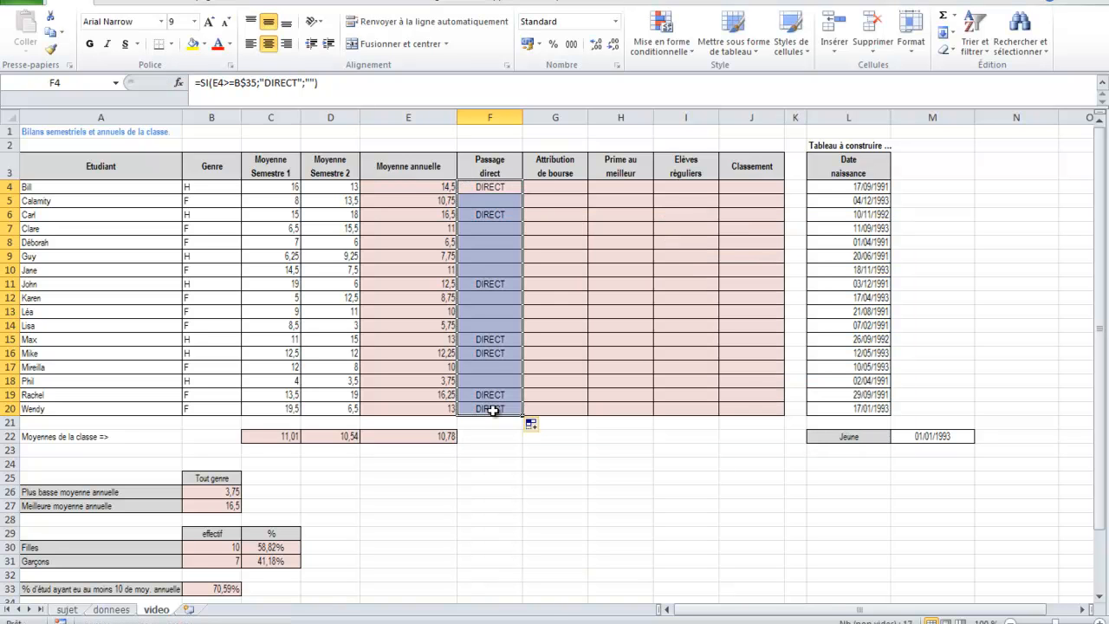
pyautogui.click(479, 447)
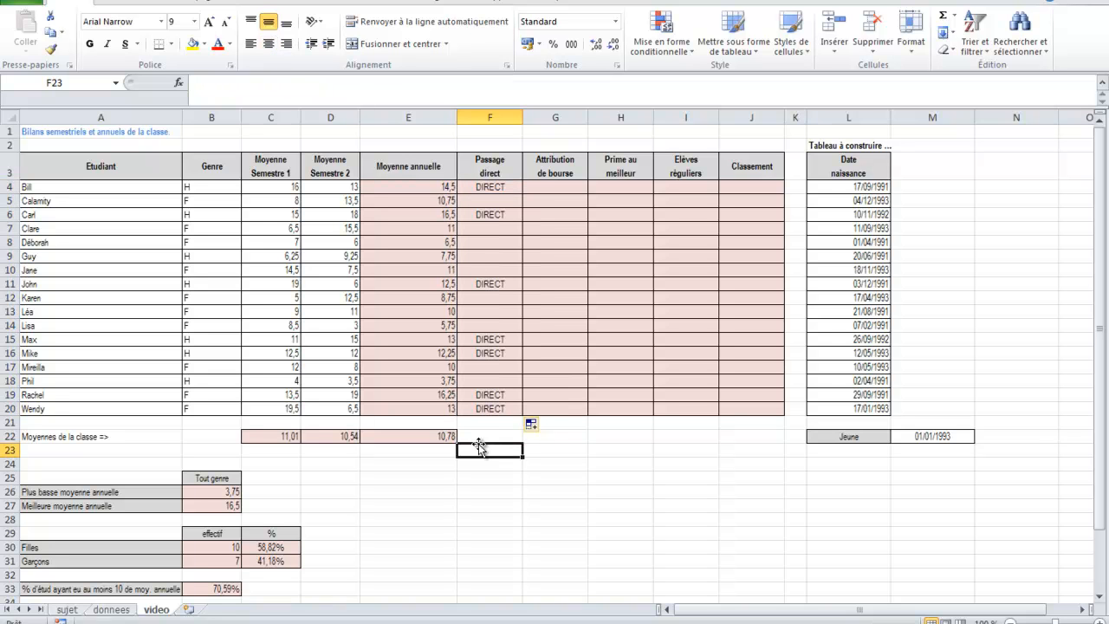
# Step: Enter an NB.SI function in B36 counting "DIRECT" in F4:F20, followed by a division sign
pyautogui.click(385, 479)
pyautogui.scroll(-3, 381, 485)
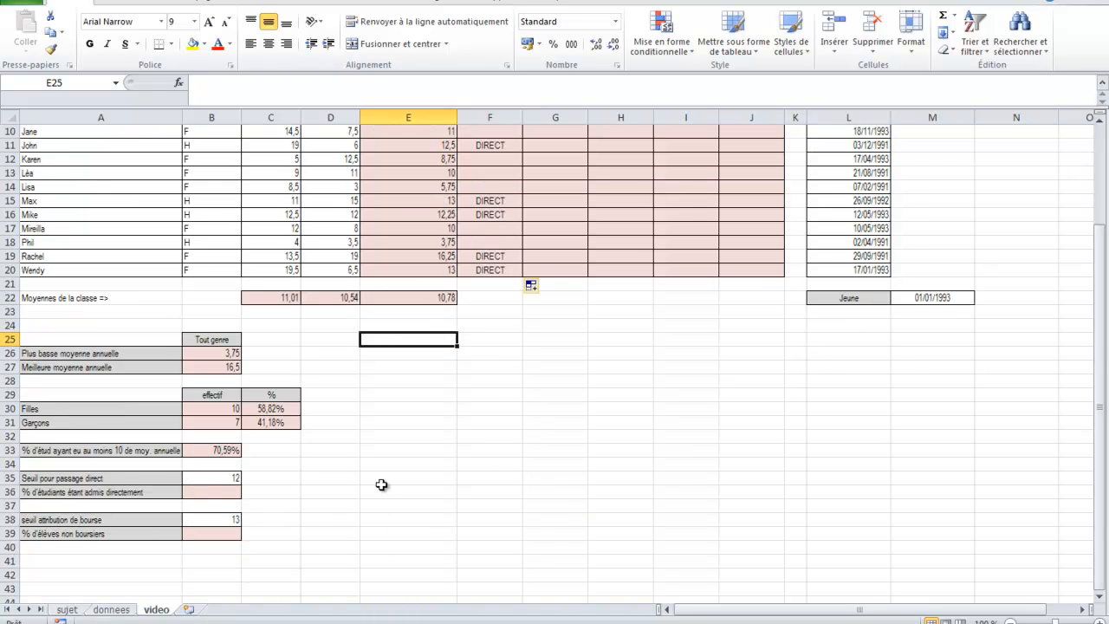
pyautogui.click(189, 492)
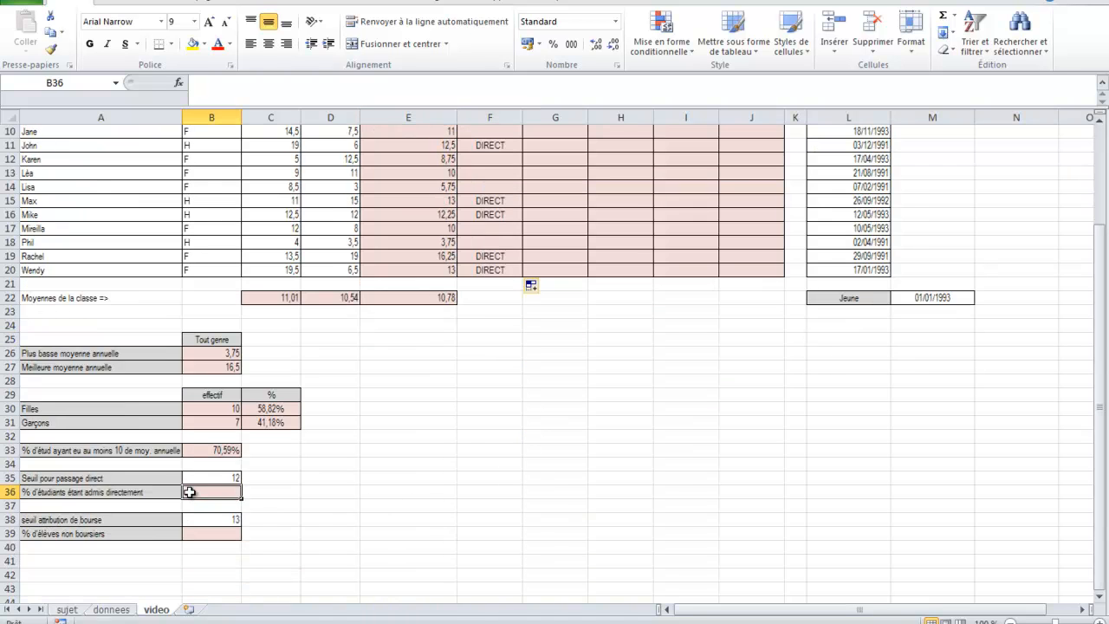
pyautogui.scroll(3, 391, 514)
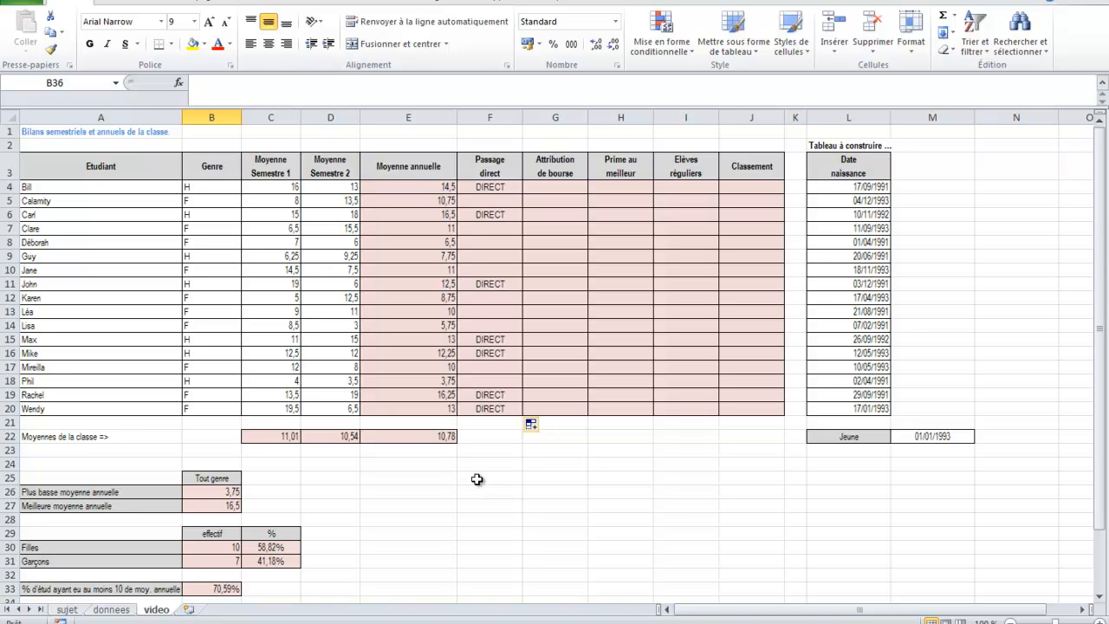
pyautogui.scroll(-4, 476, 480)
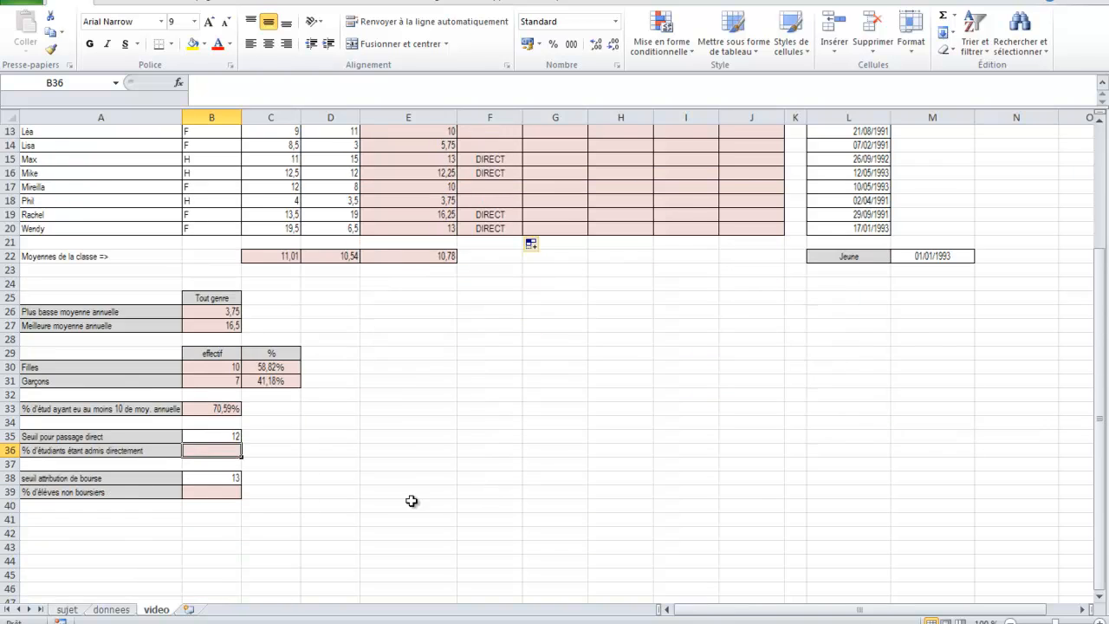
pyautogui.write('=nb')
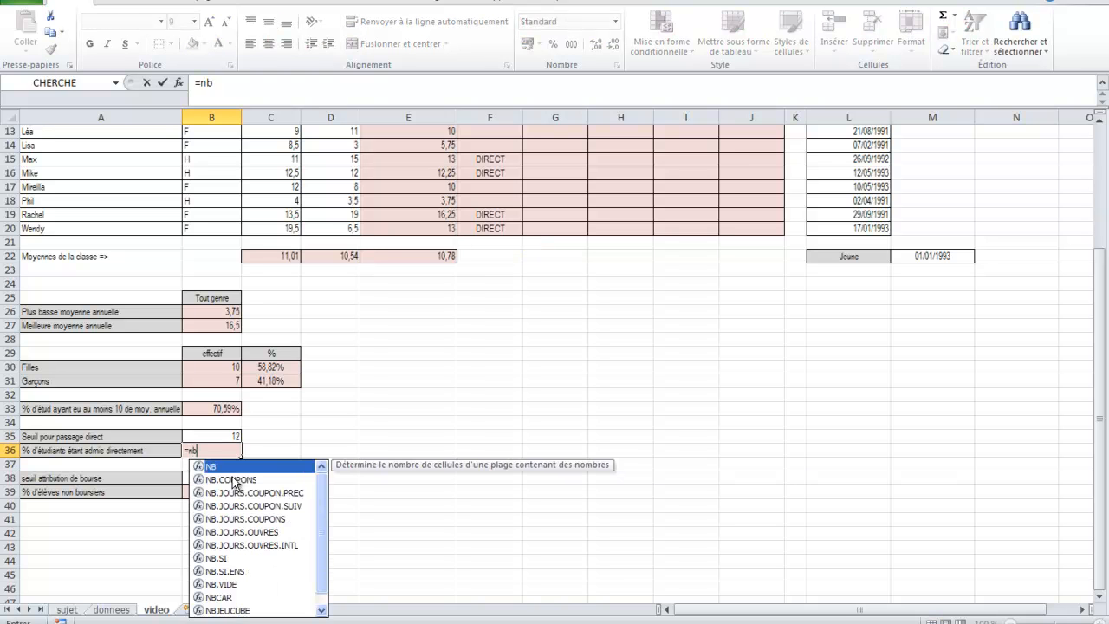
pyautogui.write('.si(')
pyautogui.scroll(4, 234, 481)
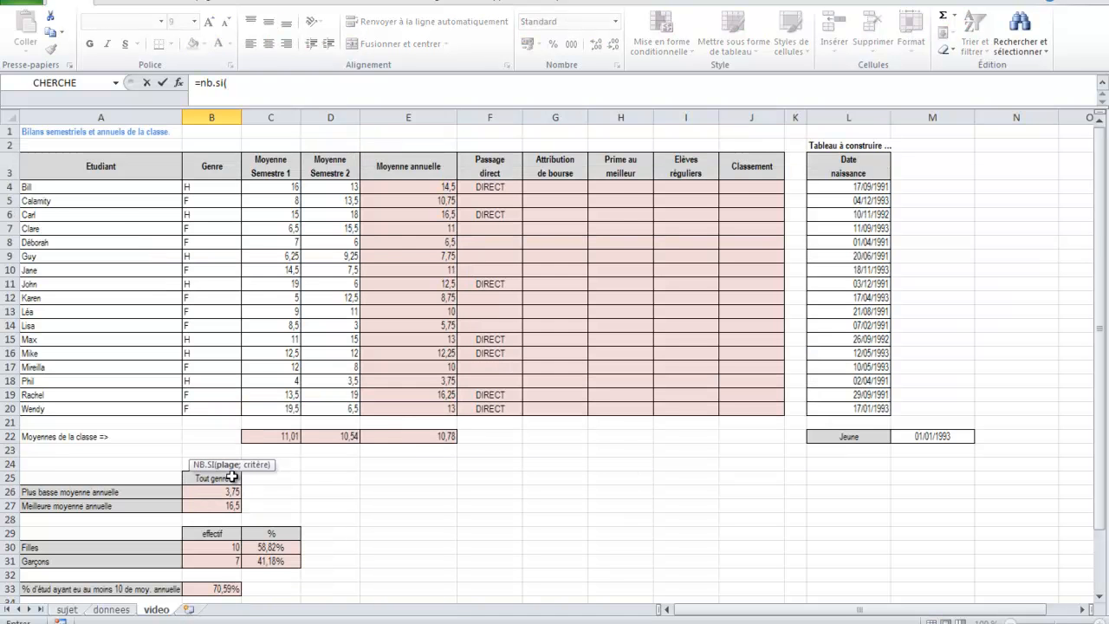
pyautogui.click(482, 186)
pyautogui.moveTo(483, 187); pyautogui.dragTo(491, 411)
pyautogui.write(';"DIRECT")/')
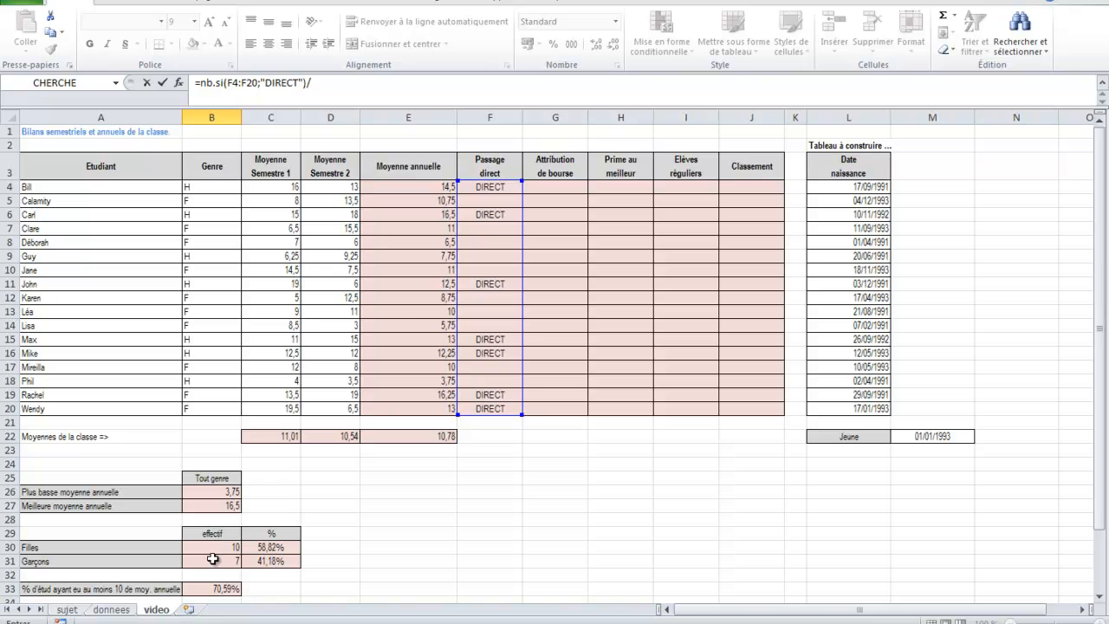
# Step: Complete the B36 formula by dividing by the number of students, NBVAL(A4:A20)
pyautogui.click(329, 87)
pyautogui.write('nbval(')
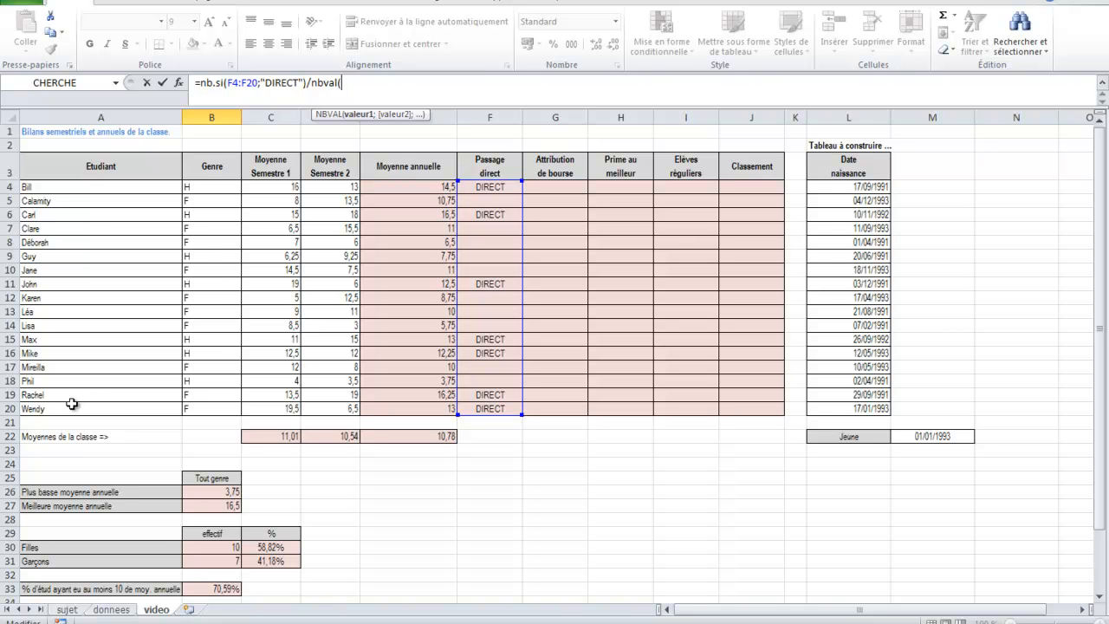
pyautogui.moveTo(73, 407); pyautogui.dragTo(67, 189)
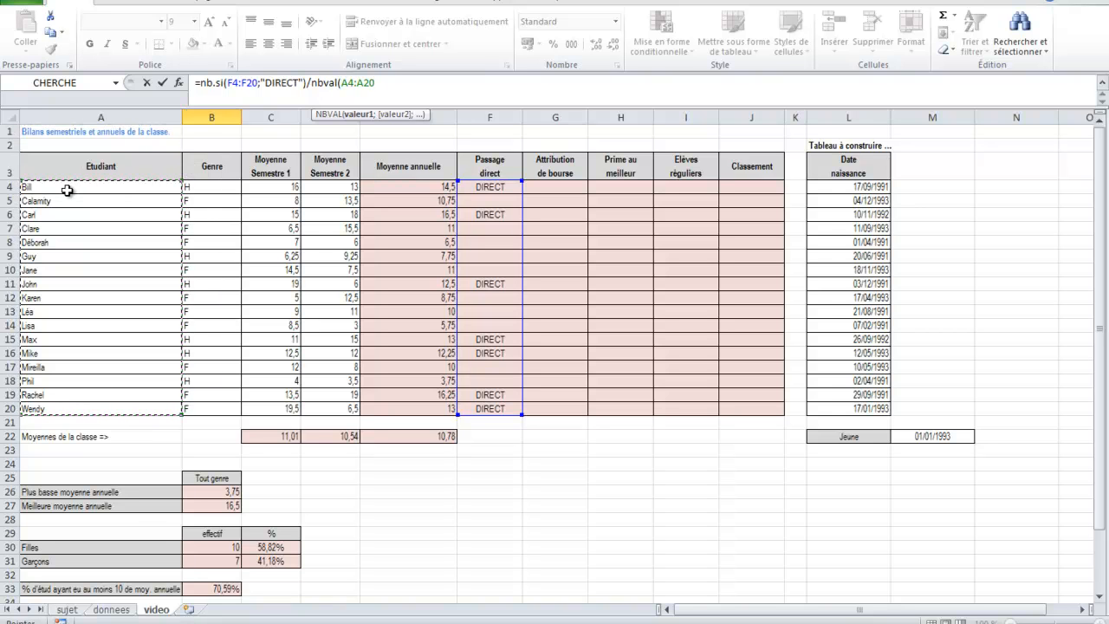
pyautogui.write(')')
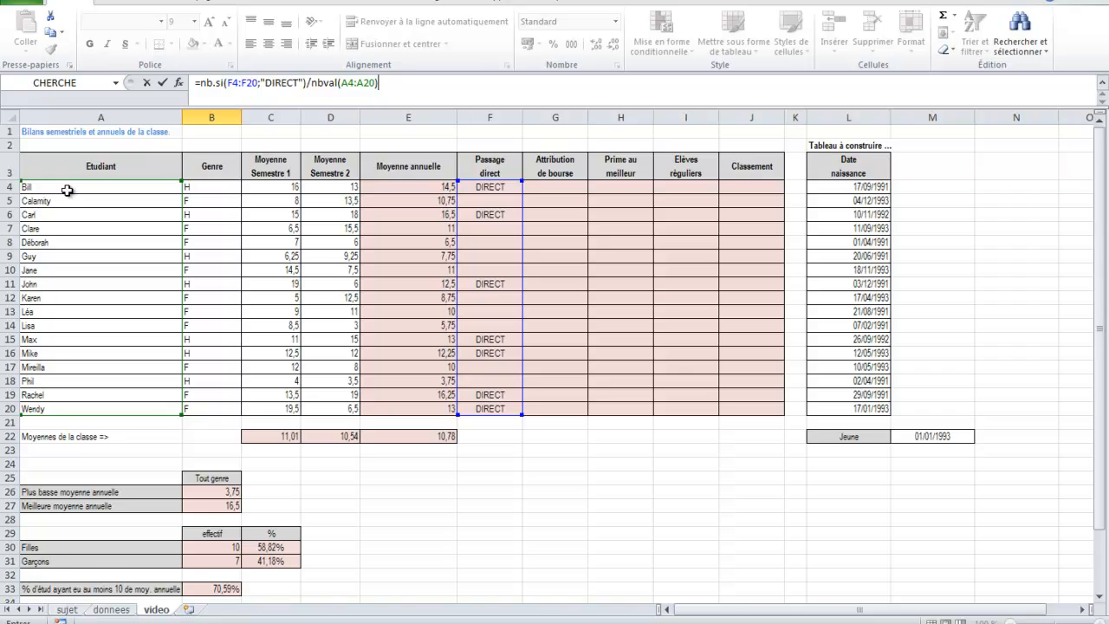
pyautogui.press('Return')
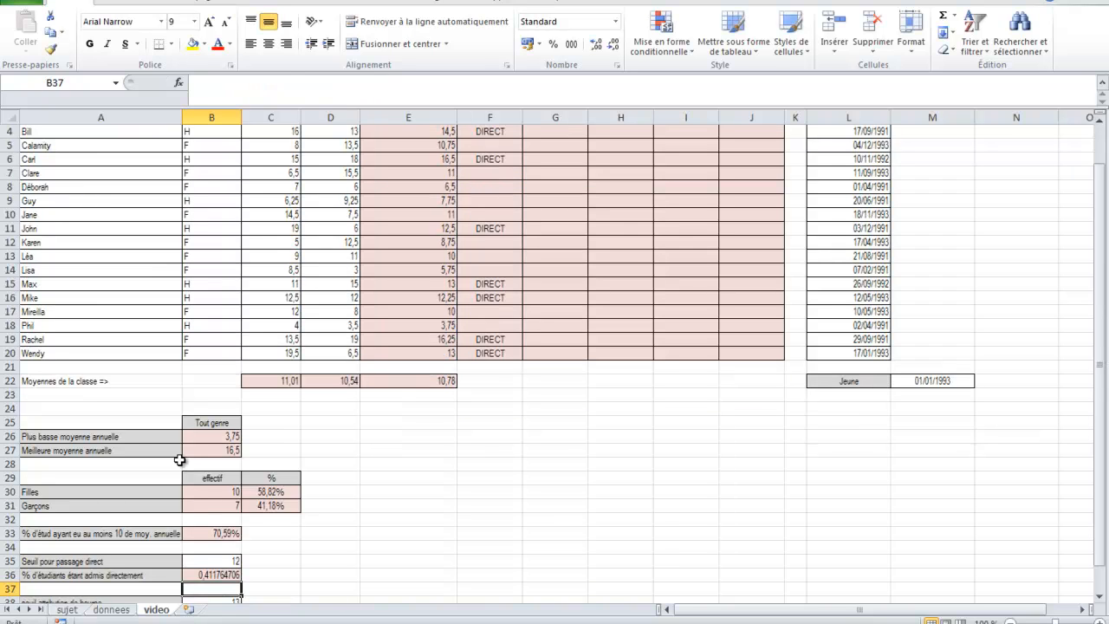
# Step: Format the share of directly admitted students in B36 as Pourcentage
pyautogui.click(212, 575)
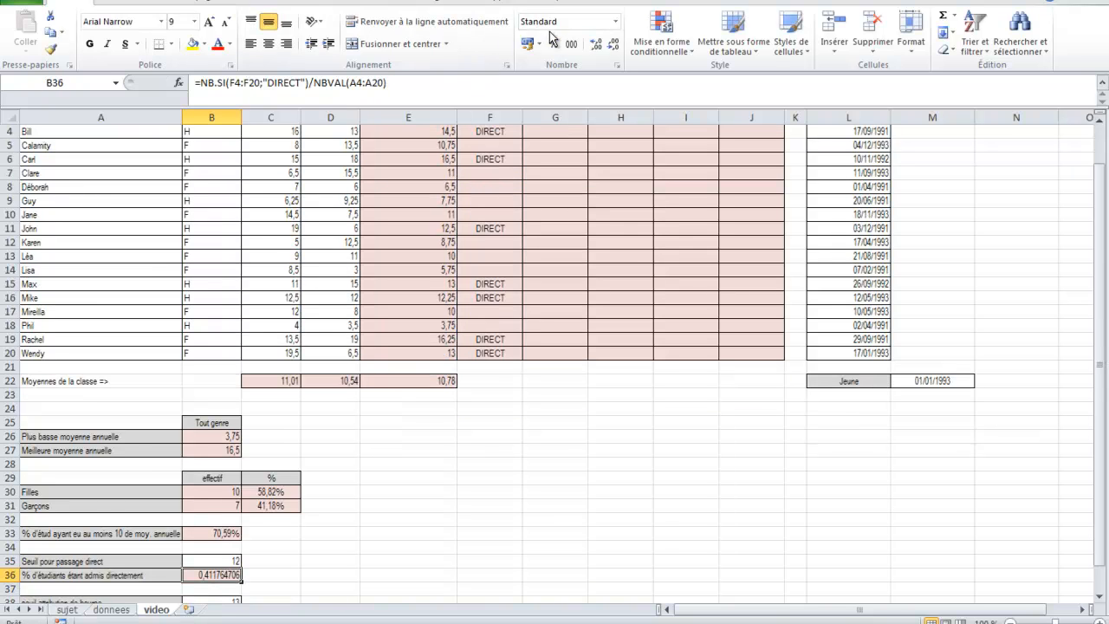
pyautogui.click(615, 20)
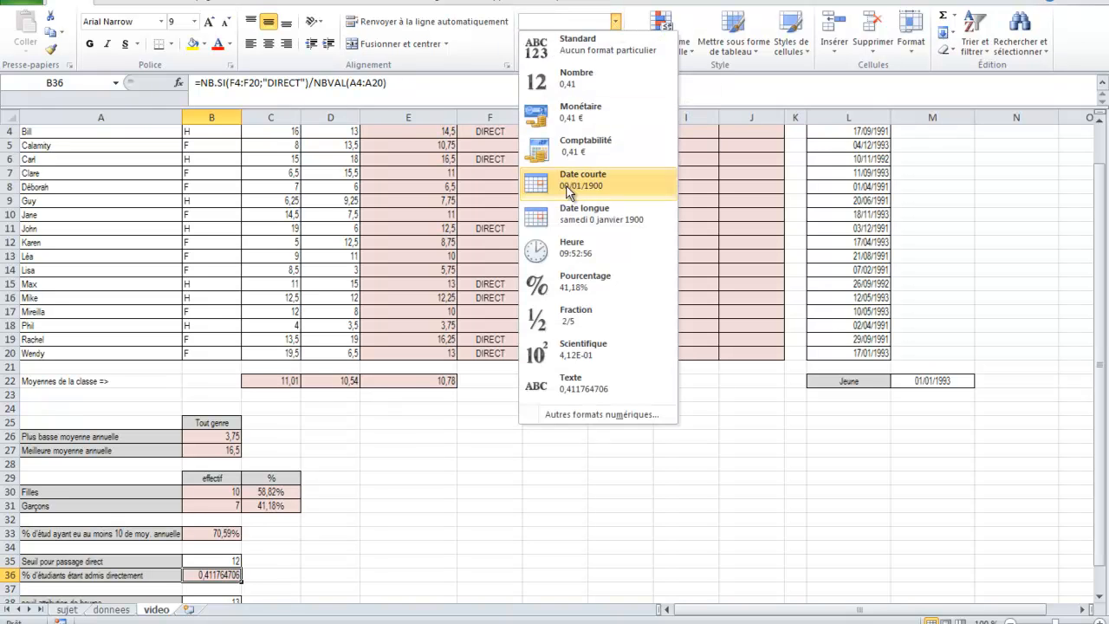
pyautogui.click(571, 286)
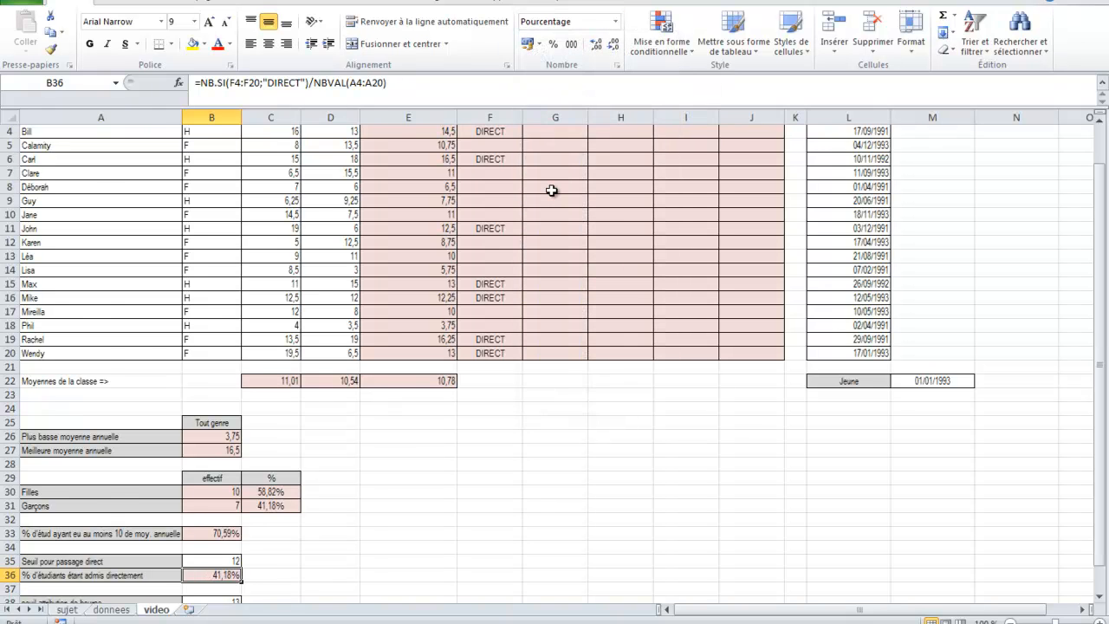
pyautogui.scroll(1, 552, 190)
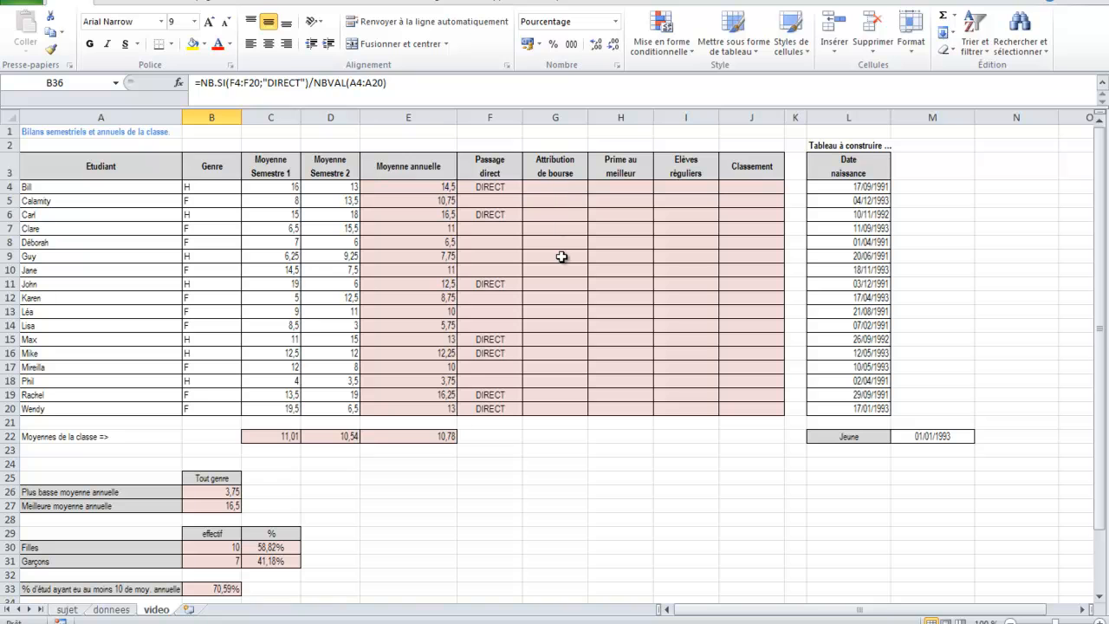
# Step: Start an SI function in G4 under Attribution de bourse and open its function arguments
pyautogui.click(539, 187)
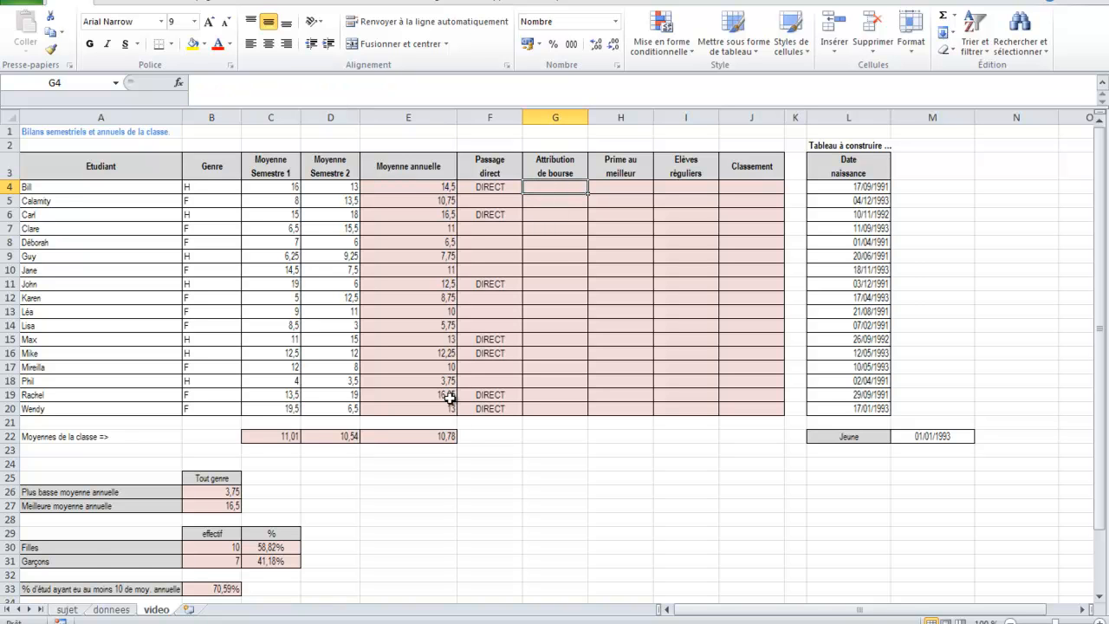
pyautogui.scroll(-5, 450, 398)
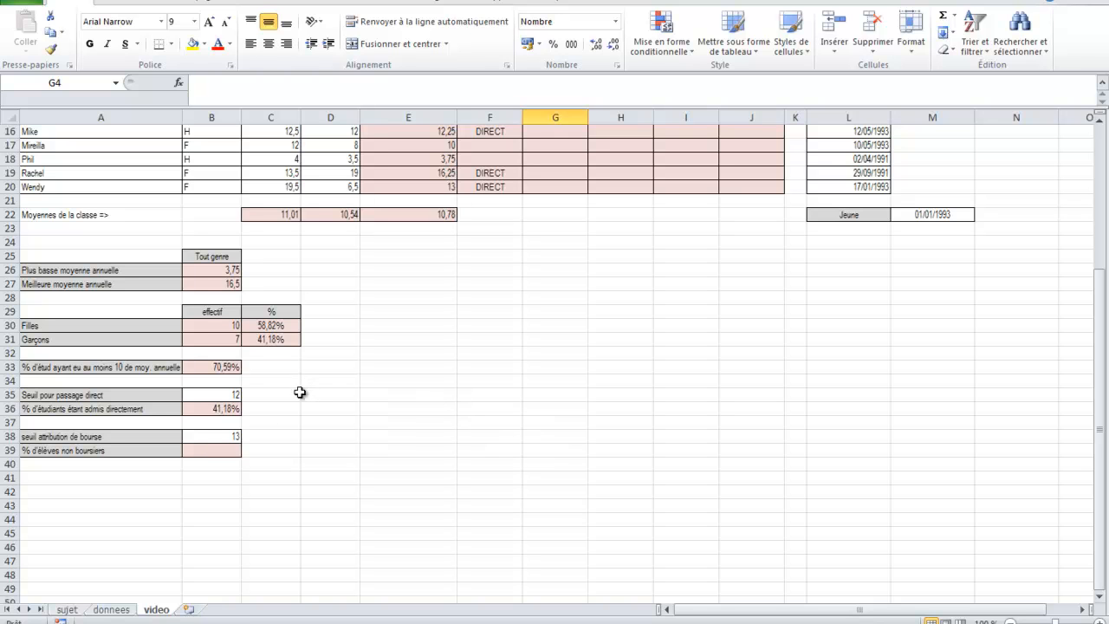
pyautogui.click(196, 441)
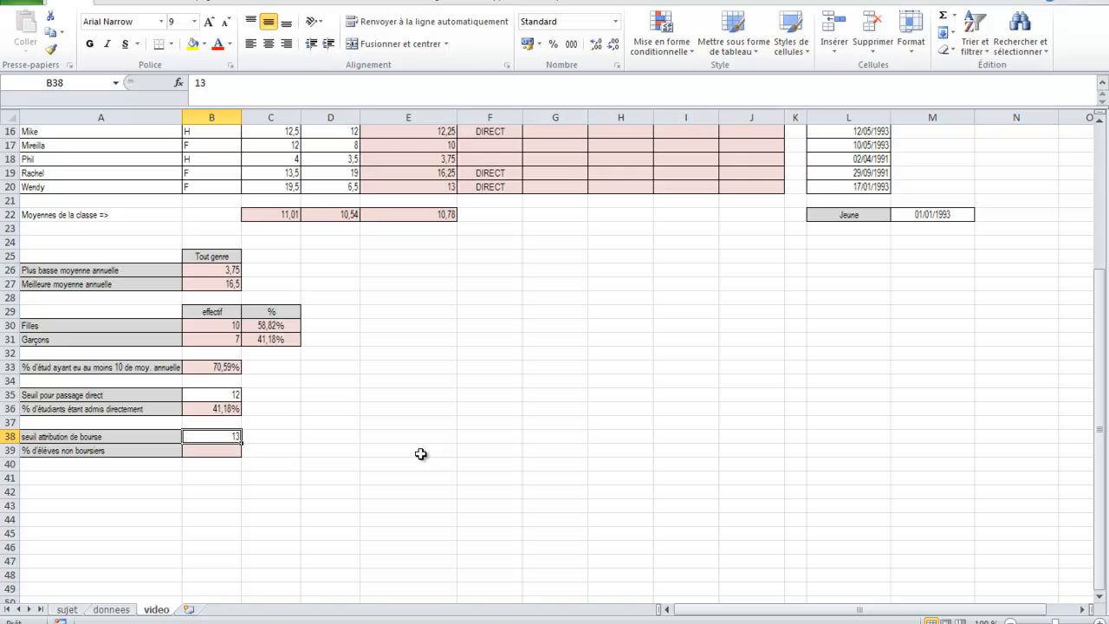
pyautogui.scroll(5, 420, 454)
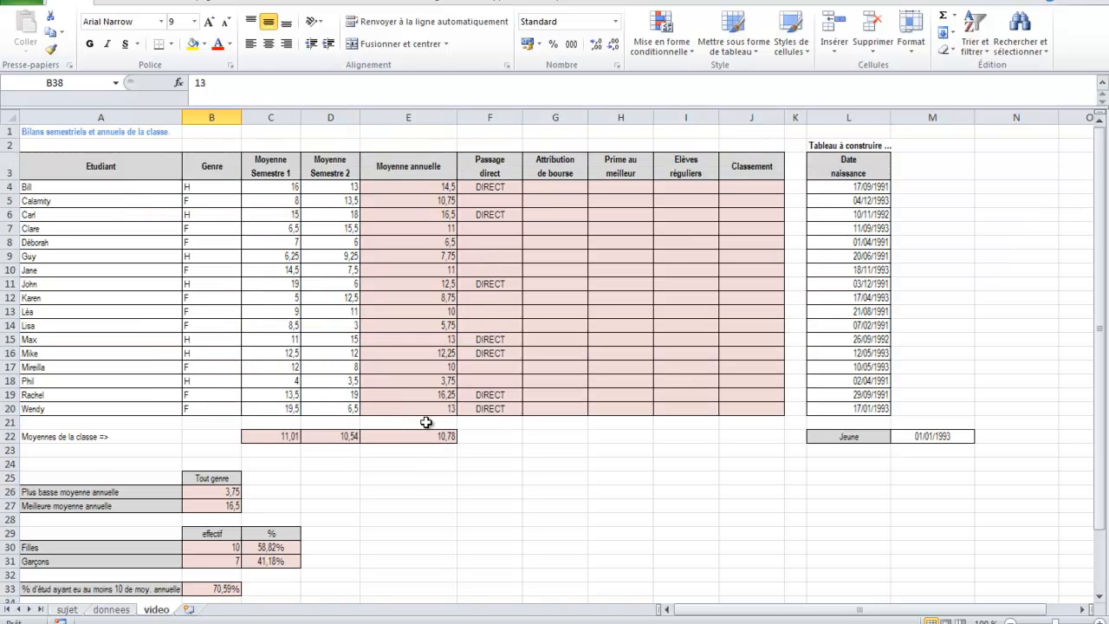
pyautogui.click(543, 188)
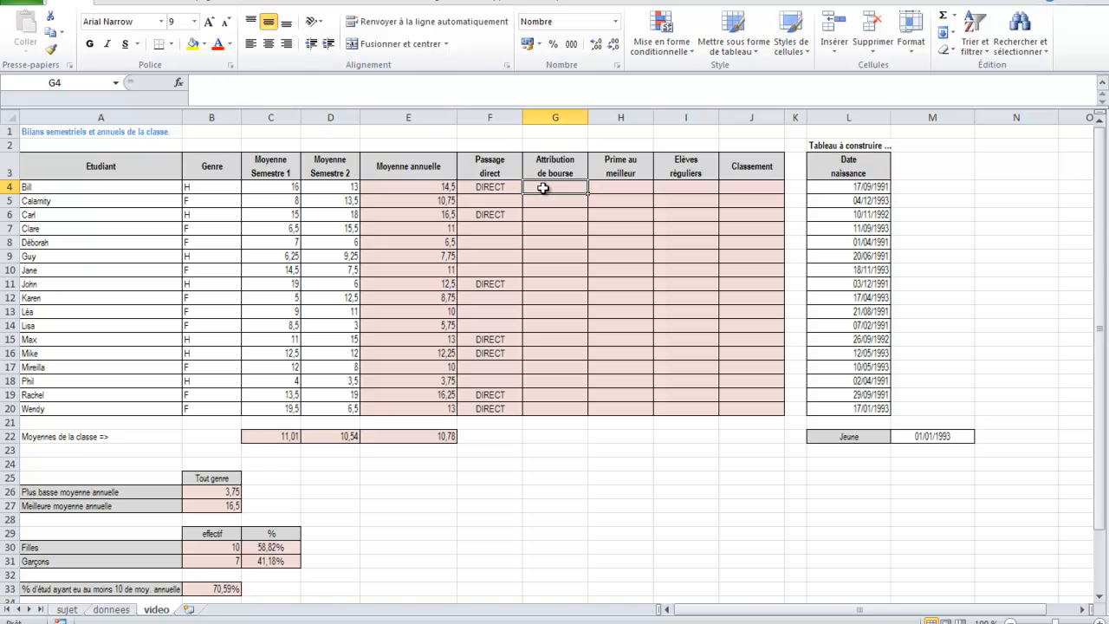
pyautogui.write('=si')
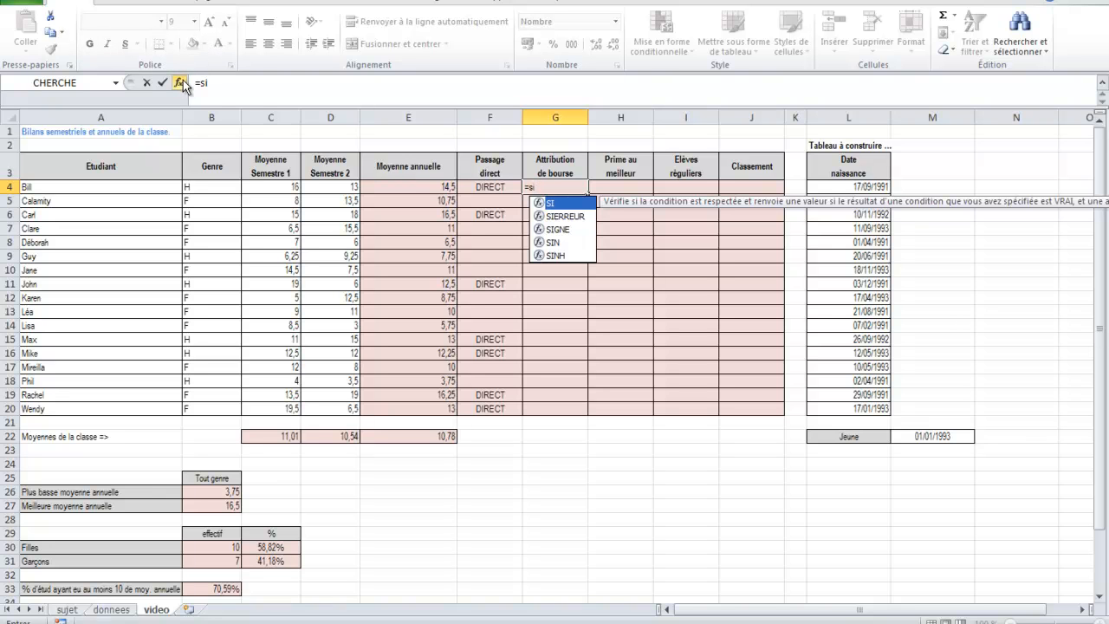
pyautogui.doubleClick(551, 205)
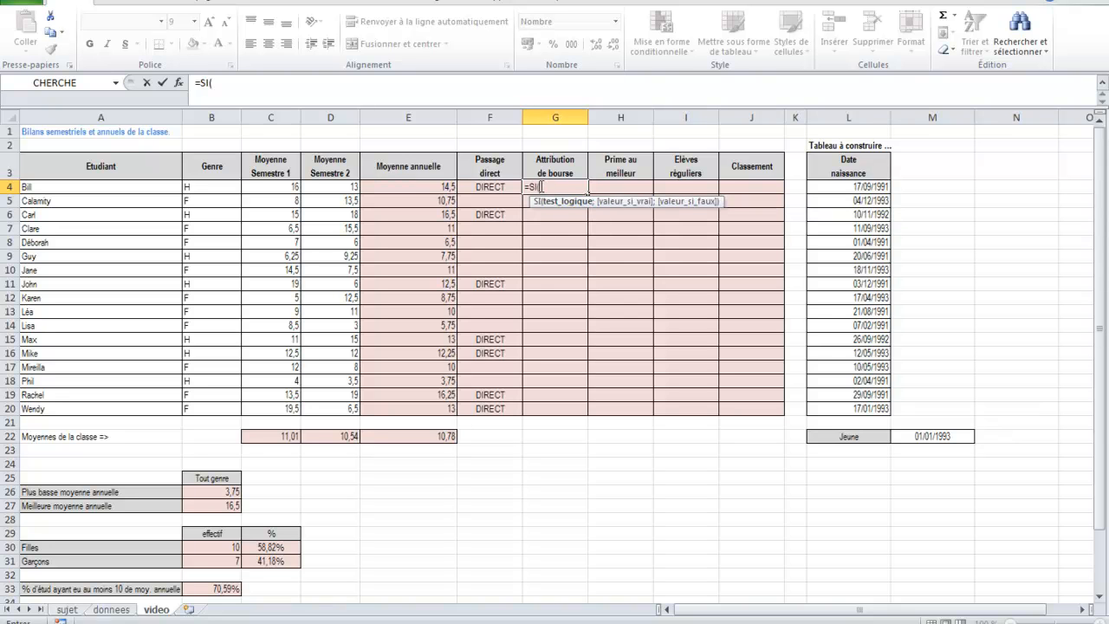
pyautogui.click(177, 83)
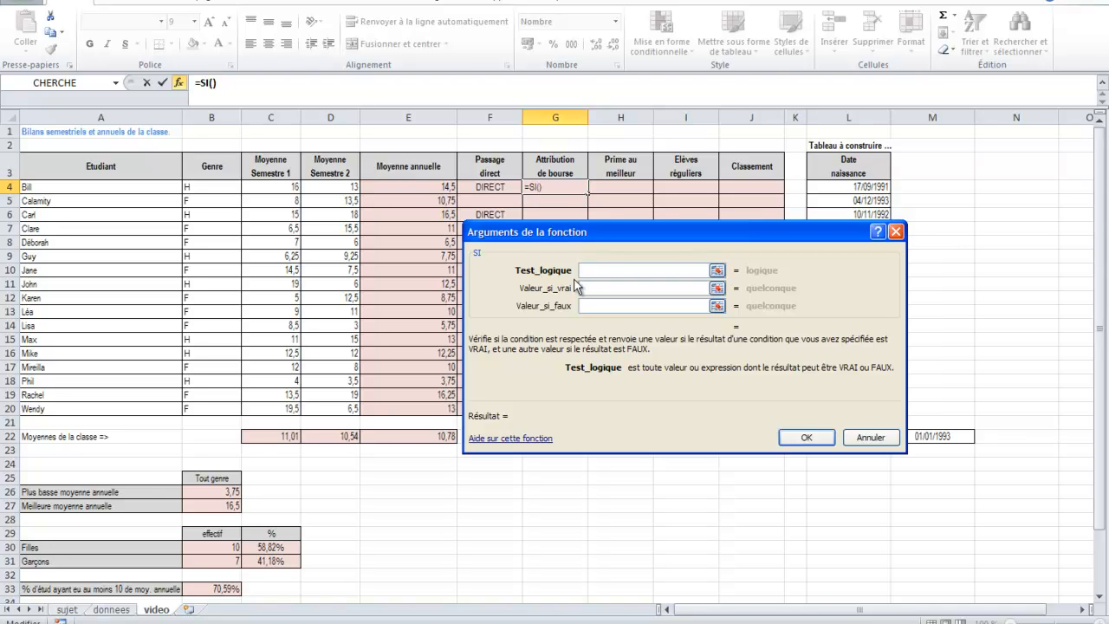
# Step: Set the logical test of the G4 function to E4>B$38, comparing the annual average with the scholarship threshold, row fixed
pyautogui.click(399, 186)
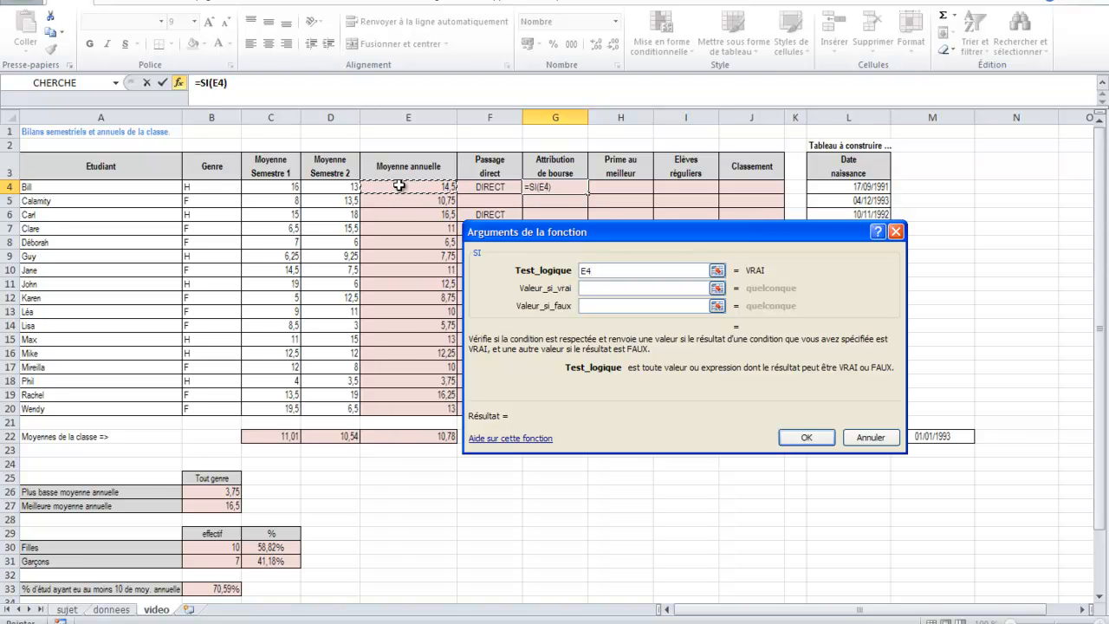
pyautogui.write('>')
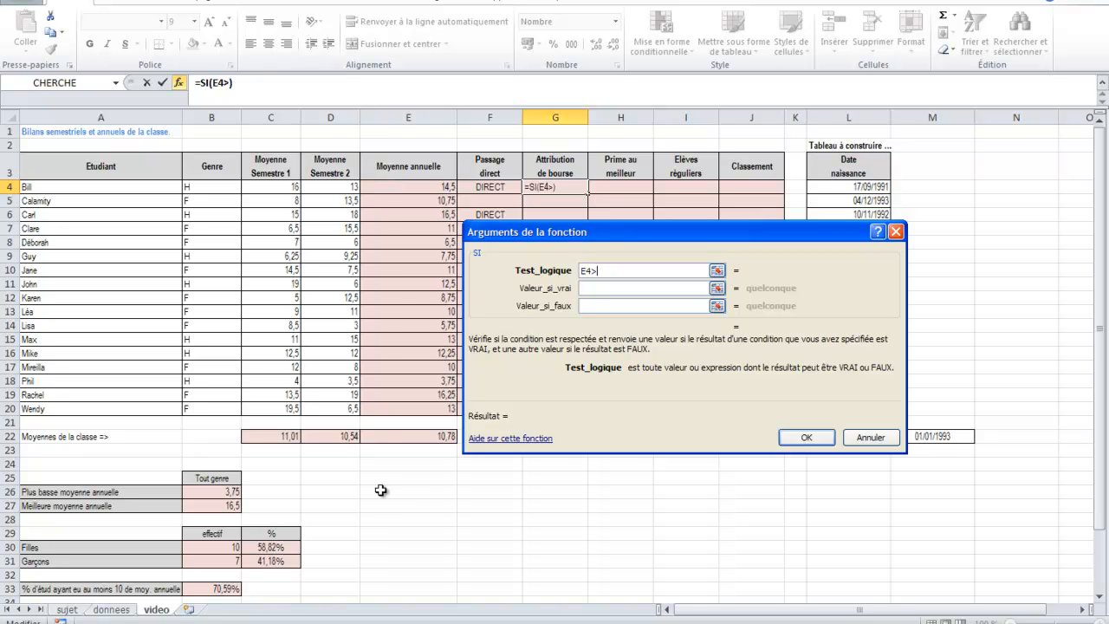
pyautogui.moveTo(1103, 339); pyautogui.dragTo(1094, 507)
pyautogui.click(208, 577)
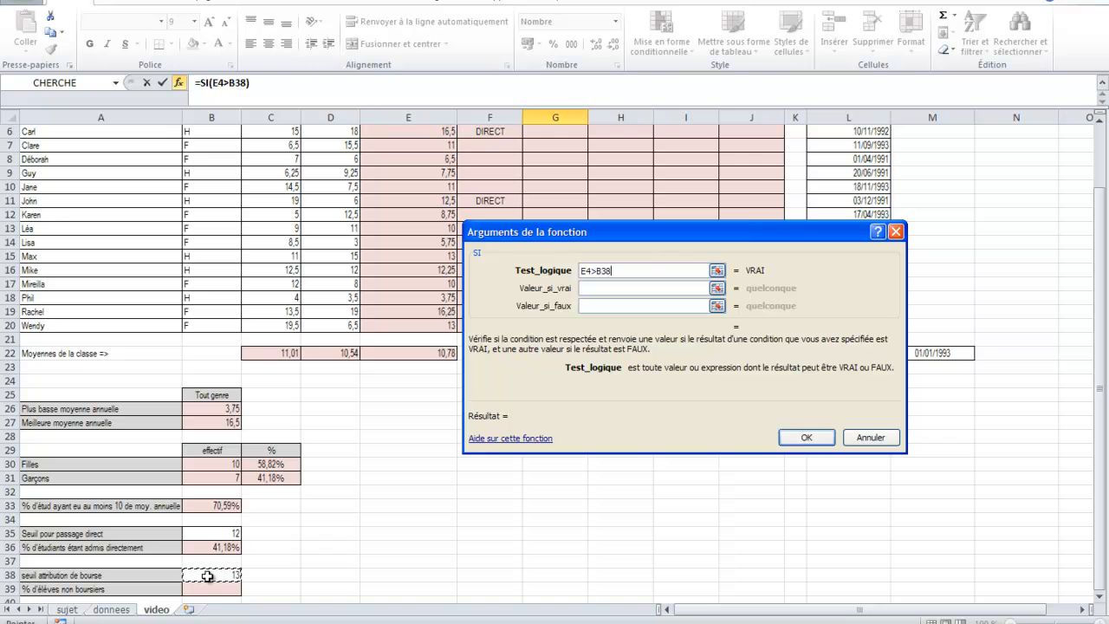
pyautogui.press('F4')
pyautogui.press('F4')
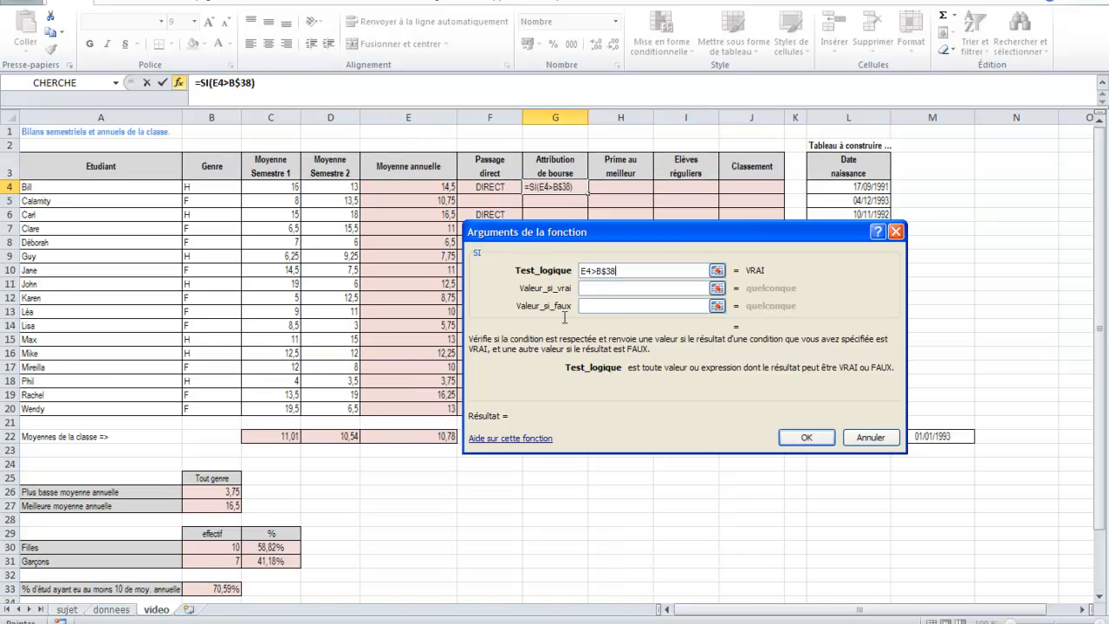
# Step: Set the value if true of the G4 function to 1000*(E4-B$38), keeping the threshold row fixed
pyautogui.click(594, 288)
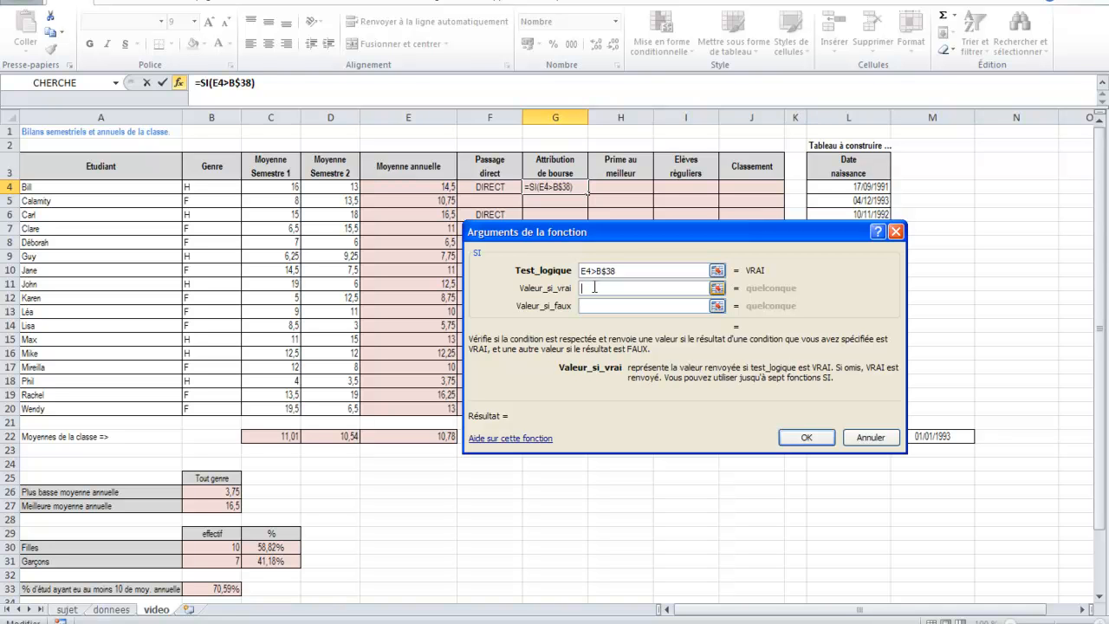
pyautogui.write('100')
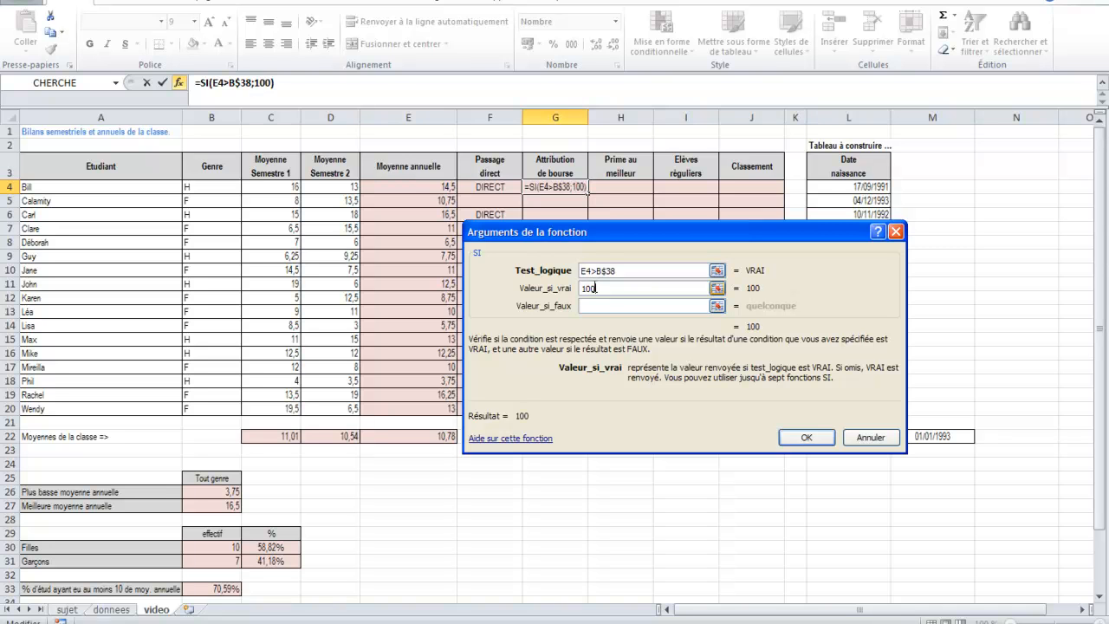
pyautogui.write('0*(')
pyautogui.click(431, 185)
pyautogui.write('-')
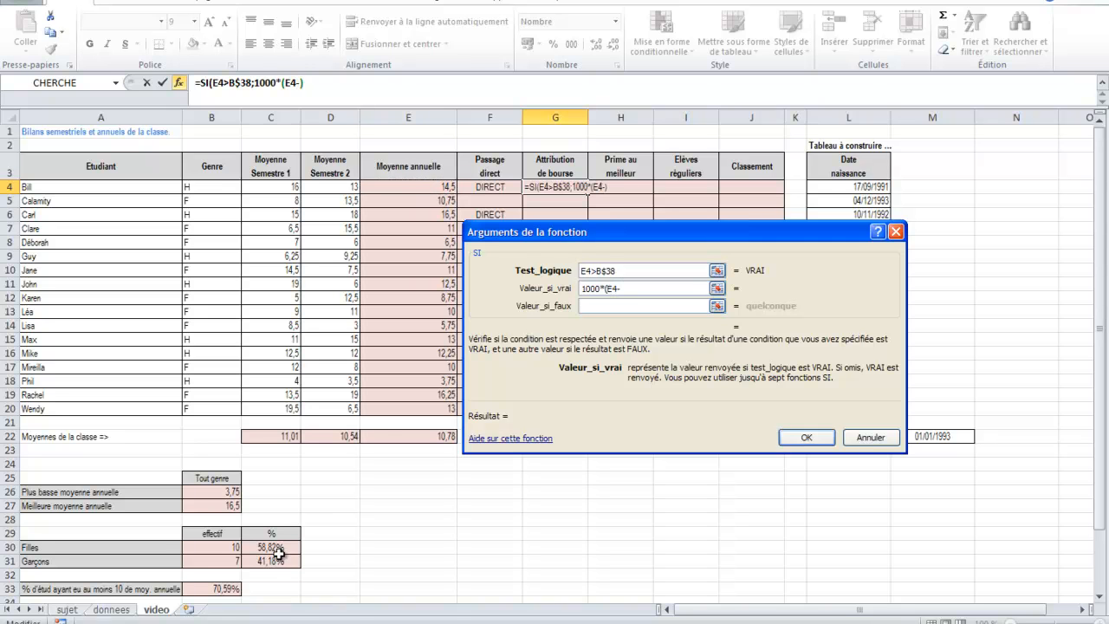
pyautogui.scroll(-2, 1099, 529)
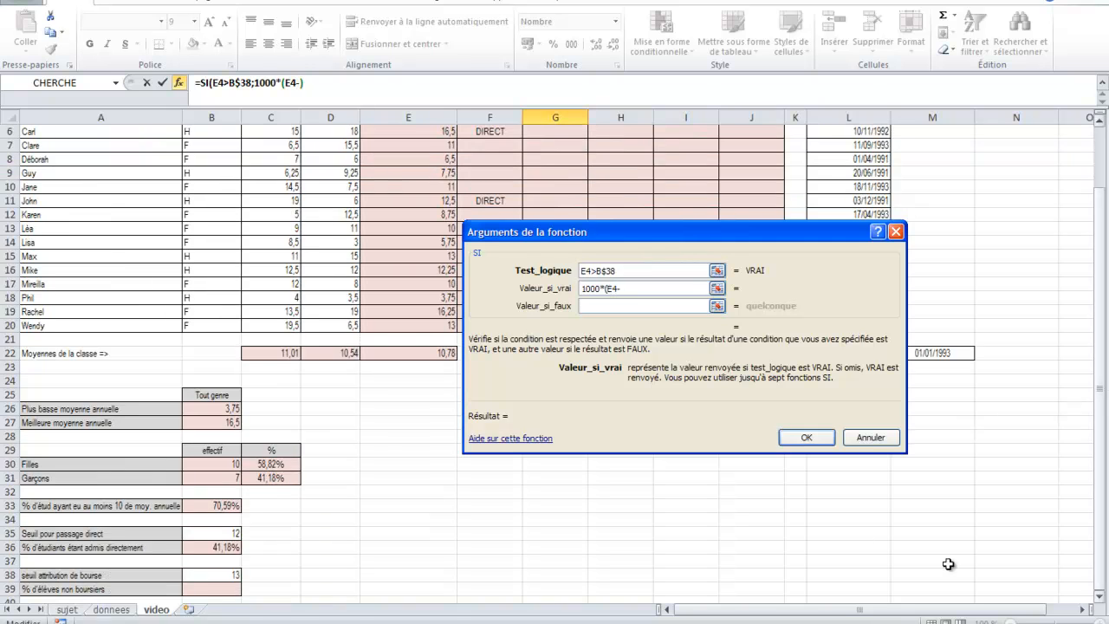
pyautogui.click(214, 576)
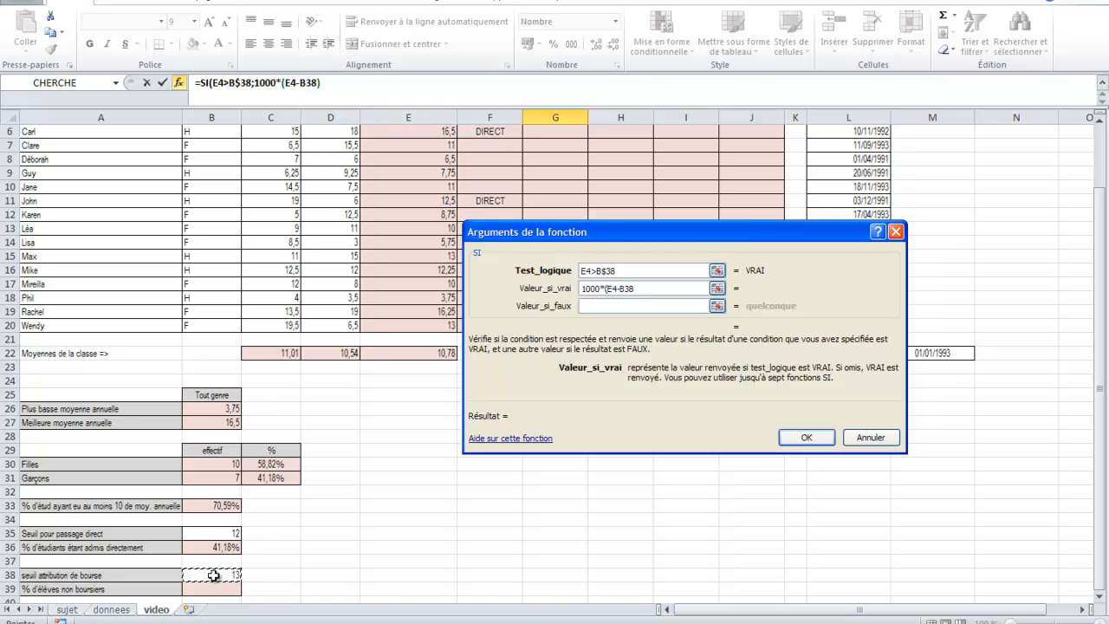
pyautogui.press('F4')
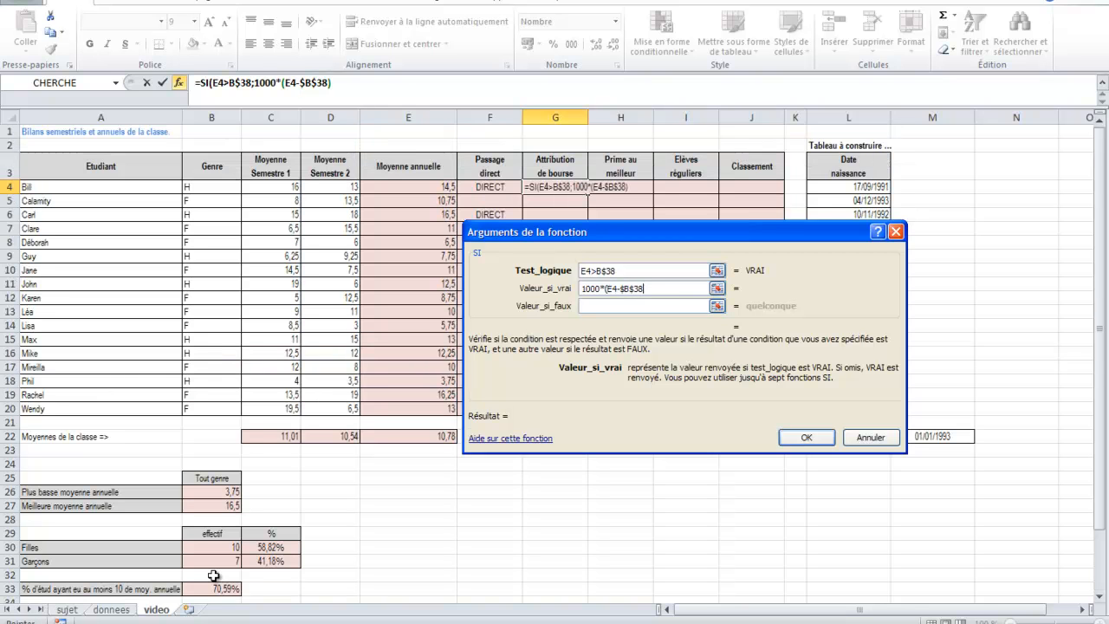
pyautogui.press('F4')
pyautogui.write(')')
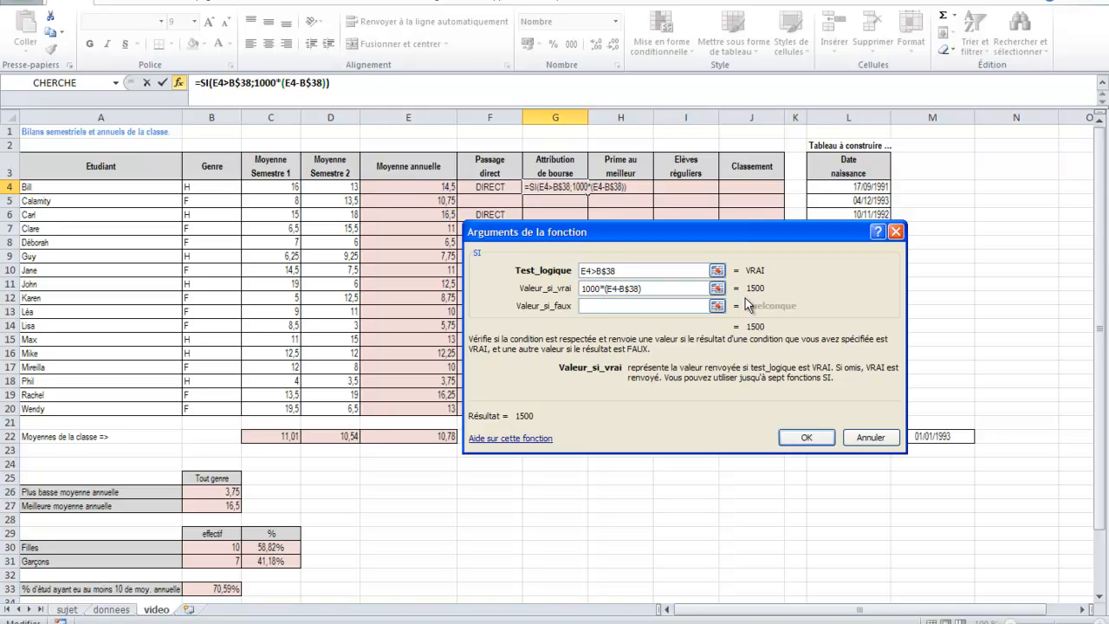
# Step: Set the value if false of the G4 formula to an empty text "" and copy the formula down to G20
pyautogui.click(660, 305)
pyautogui.write('""')
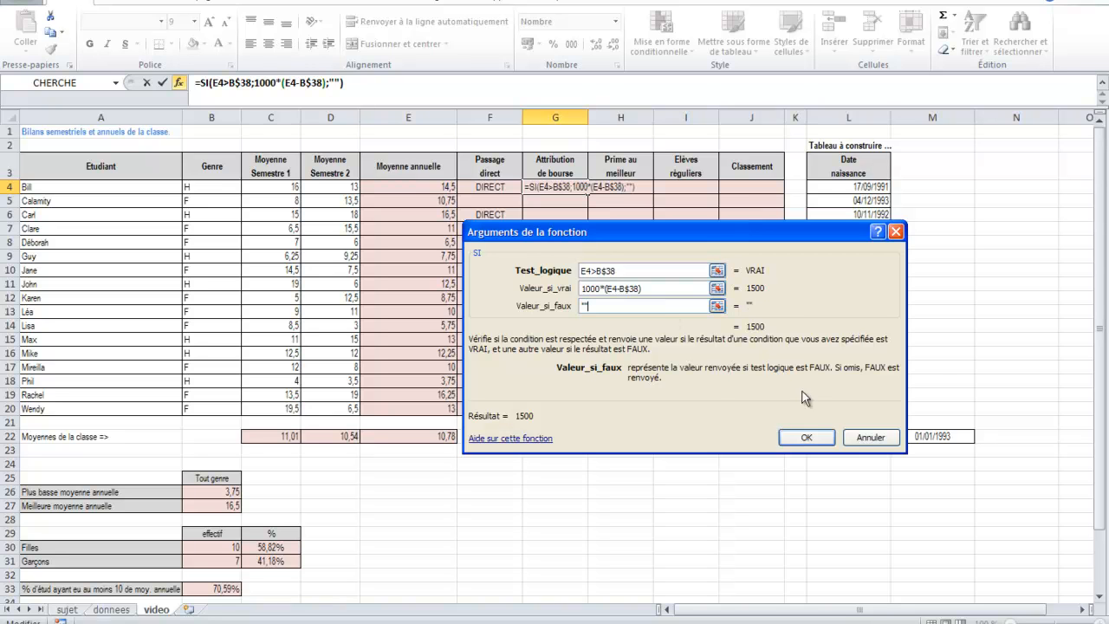
pyautogui.click(810, 437)
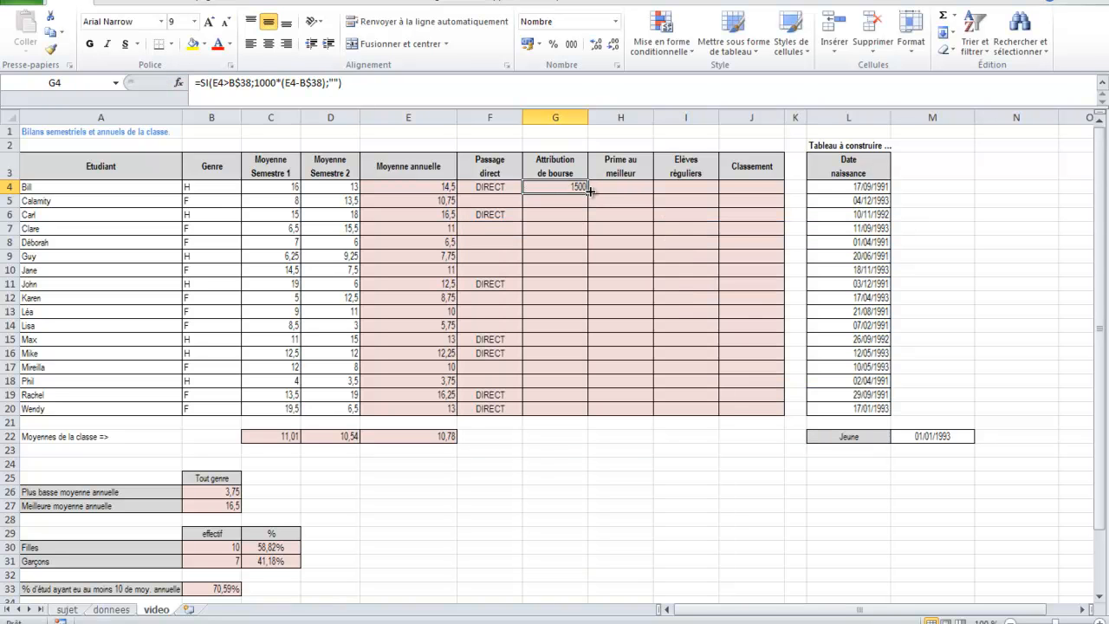
pyautogui.moveTo(587, 192); pyautogui.dragTo(569, 413)
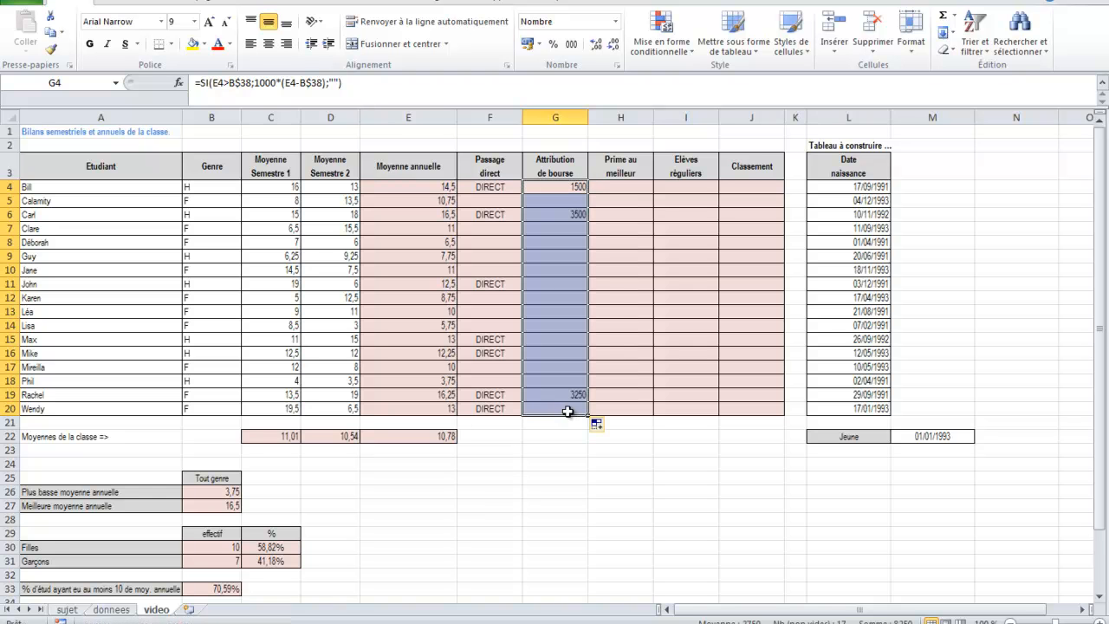
# Step: Enter an NB.VIDE function in B39 counting the empty scholarship cells in G4:G20
pyautogui.click(390, 505)
pyautogui.scroll(-2, 390, 506)
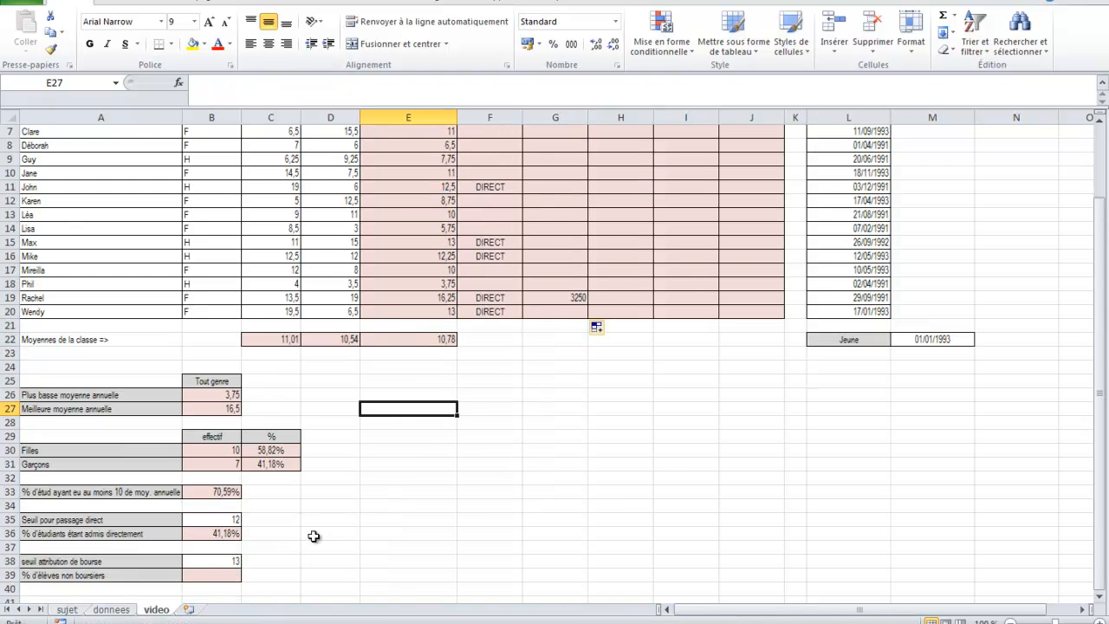
pyautogui.click(205, 571)
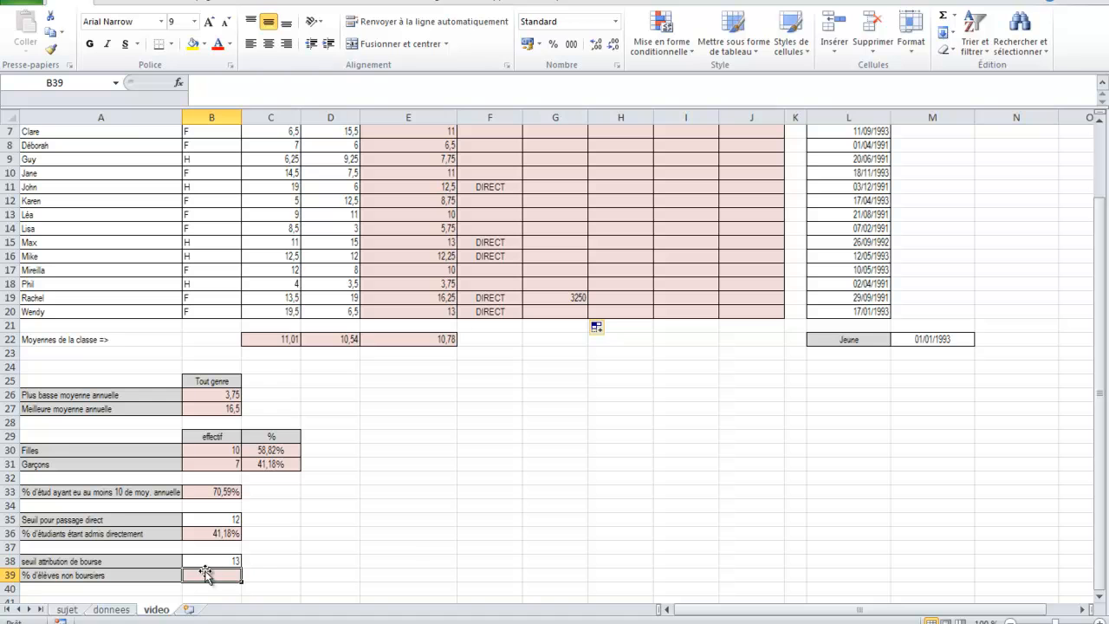
pyautogui.scroll(2, 410, 555)
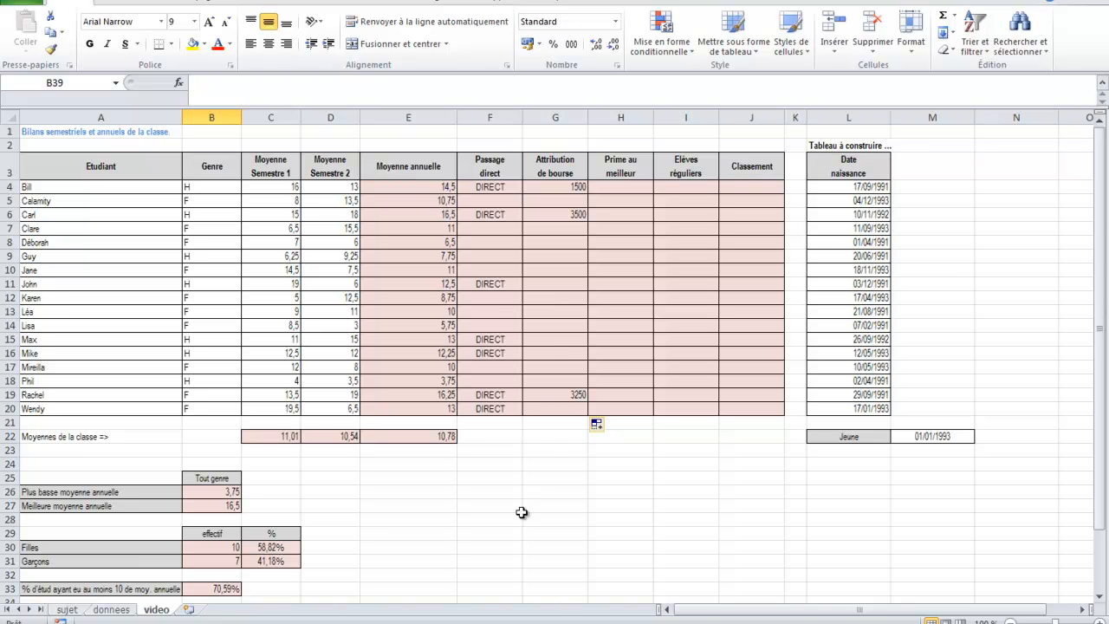
pyautogui.scroll(-3, 523, 512)
pyautogui.write('=nb.')
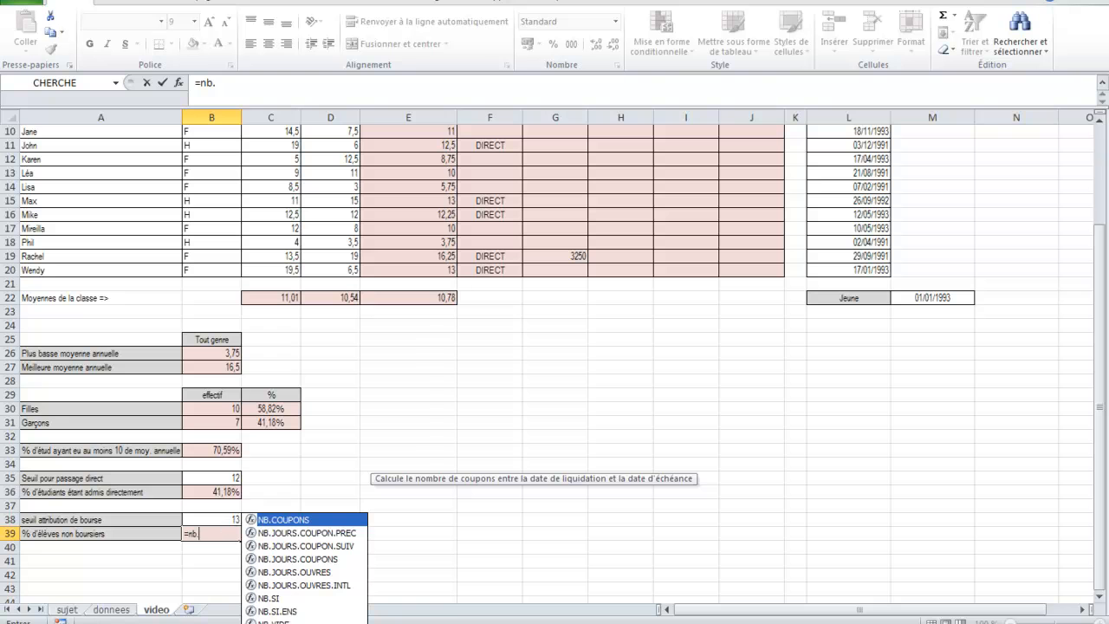
pyautogui.doubleClick(286, 619)
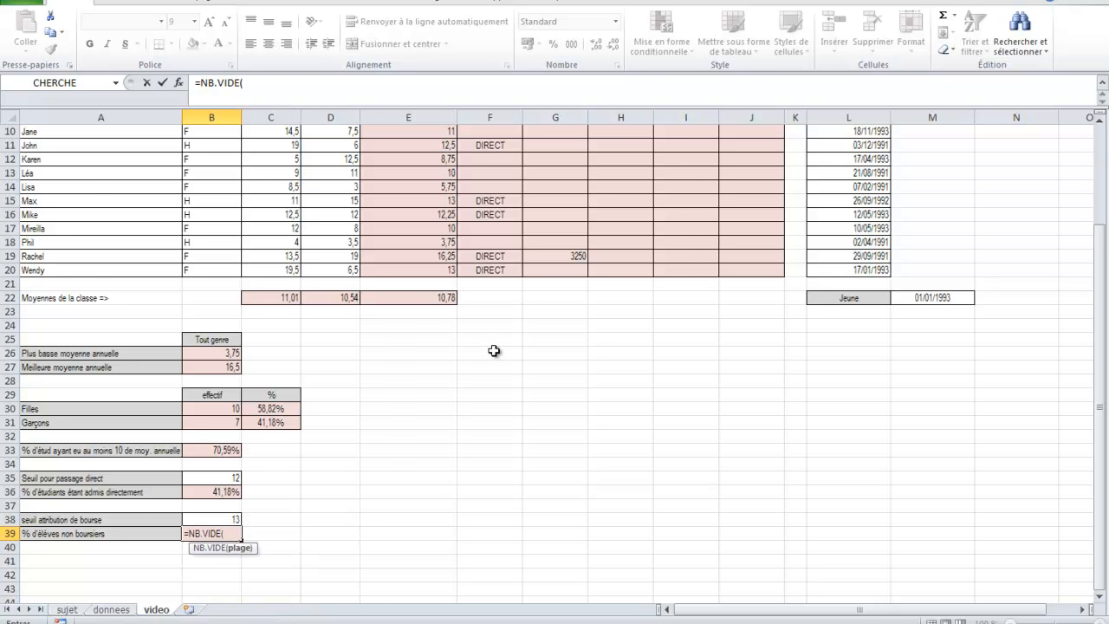
pyautogui.moveTo(540, 271); pyautogui.dragTo(555, 171)
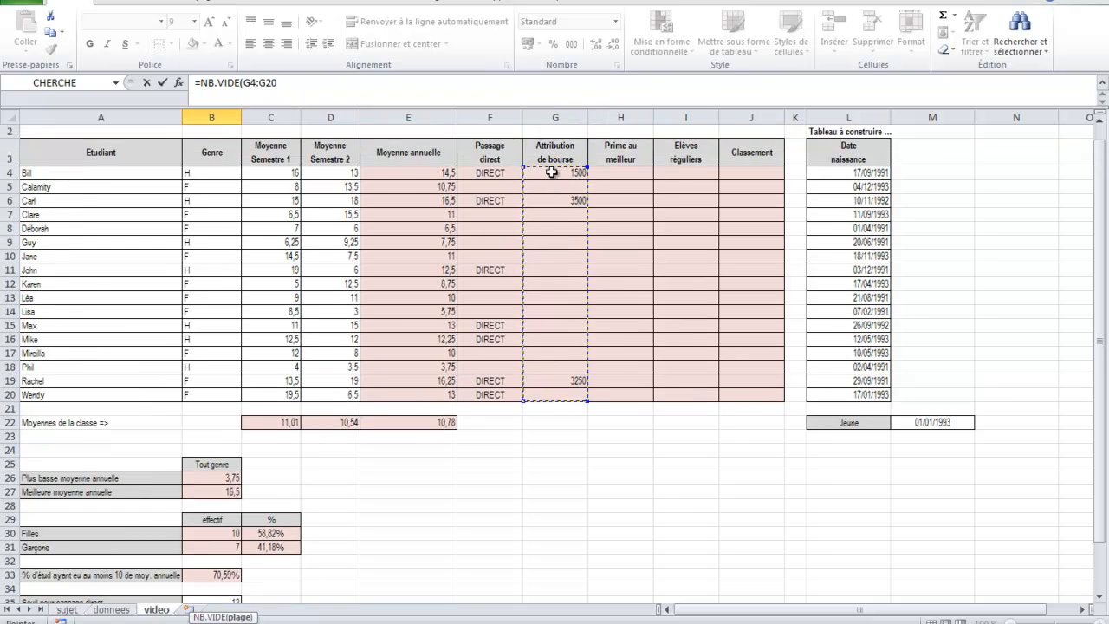
pyautogui.click(319, 85)
pyautogui.write(')')
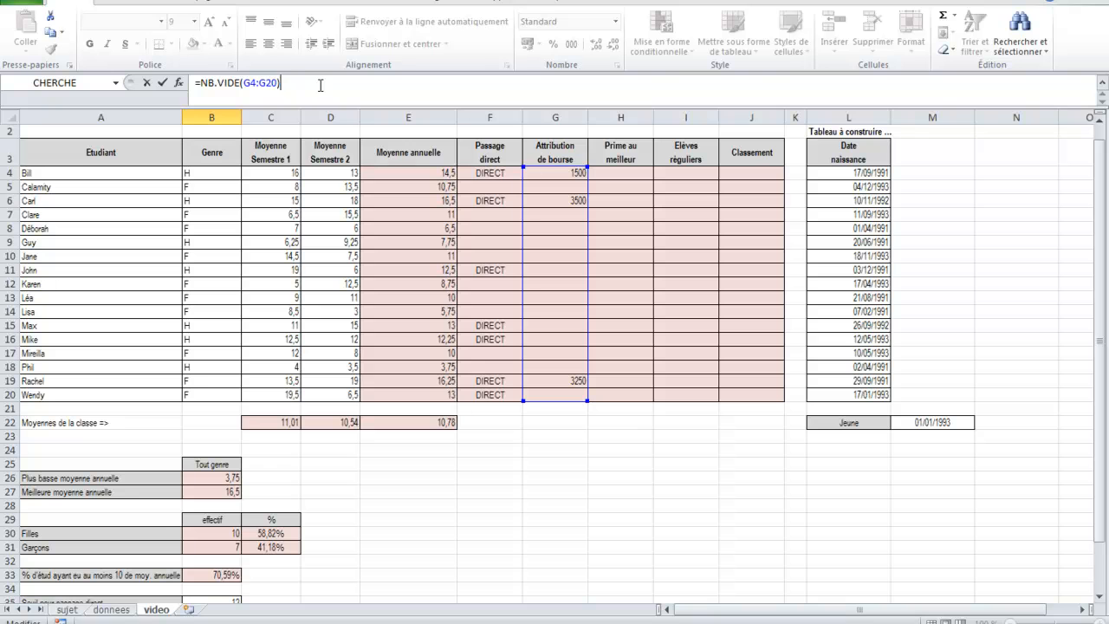
# Step: Divide the B39 count by NBVAL(A4:A20) and format the share of students without a scholarship as Pourcentage
pyautogui.write('/nbval(')
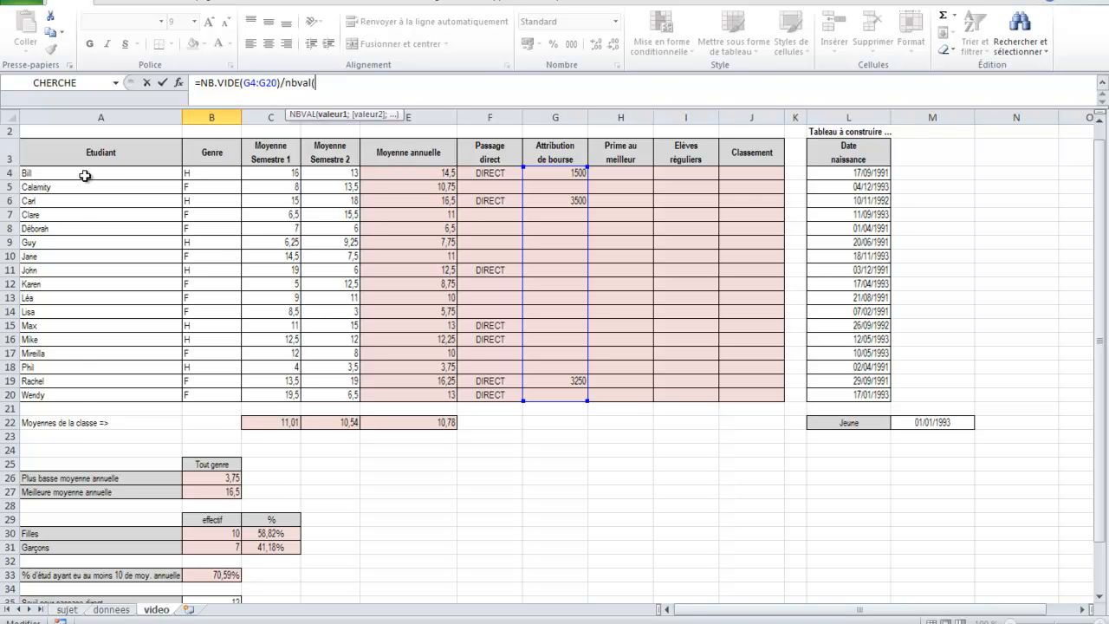
pyautogui.moveTo(86, 174); pyautogui.dragTo(82, 396)
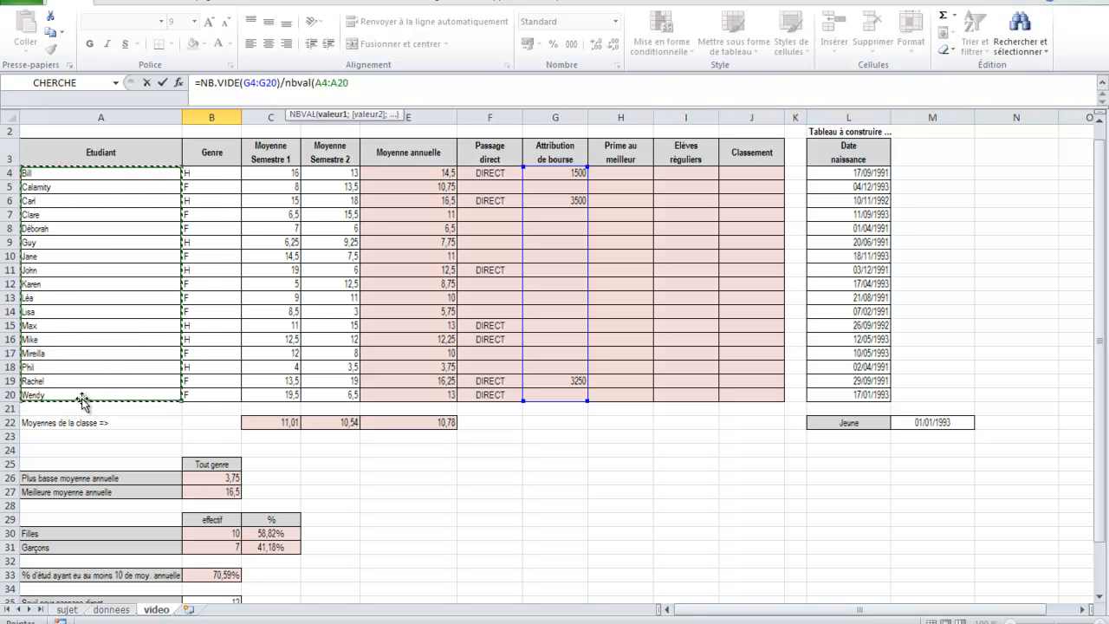
pyautogui.write(')')
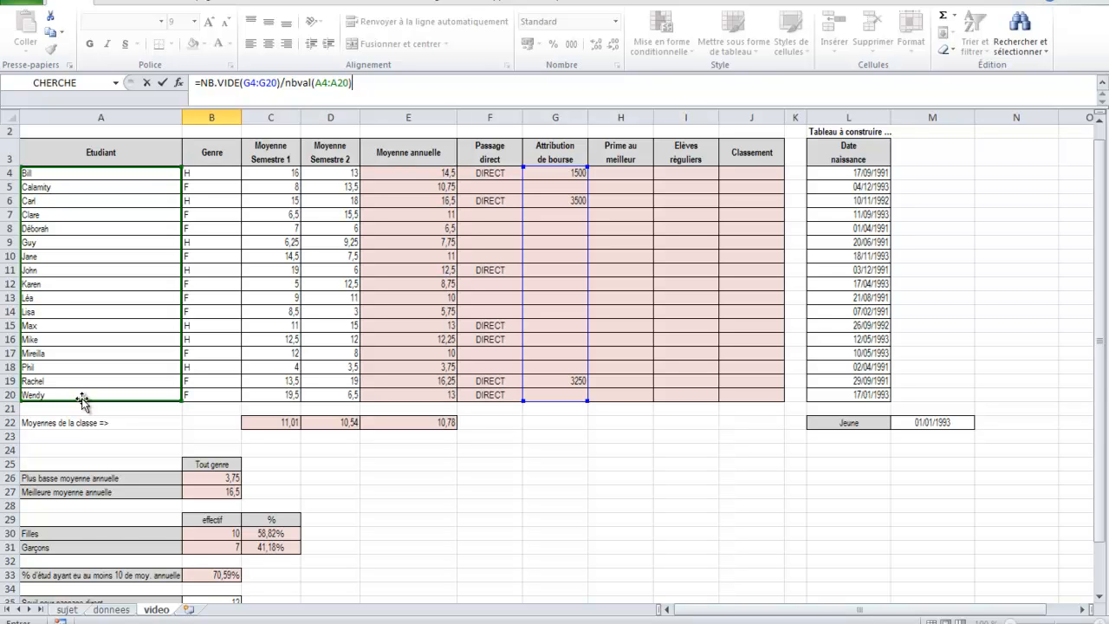
pyautogui.press('Return')
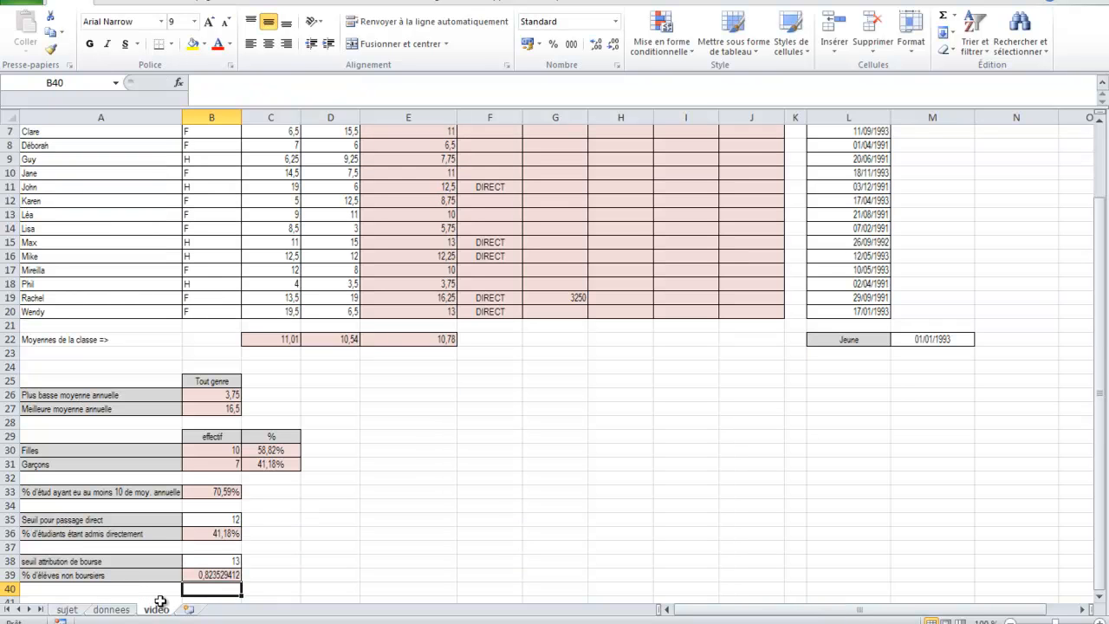
pyautogui.click(204, 575)
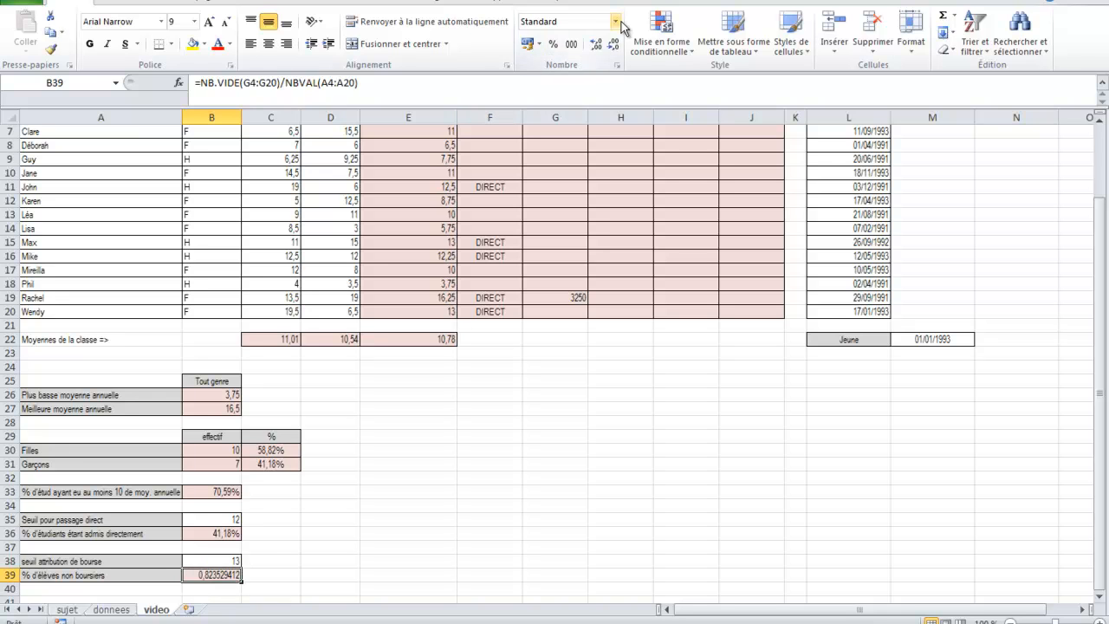
pyautogui.click(553, 46)
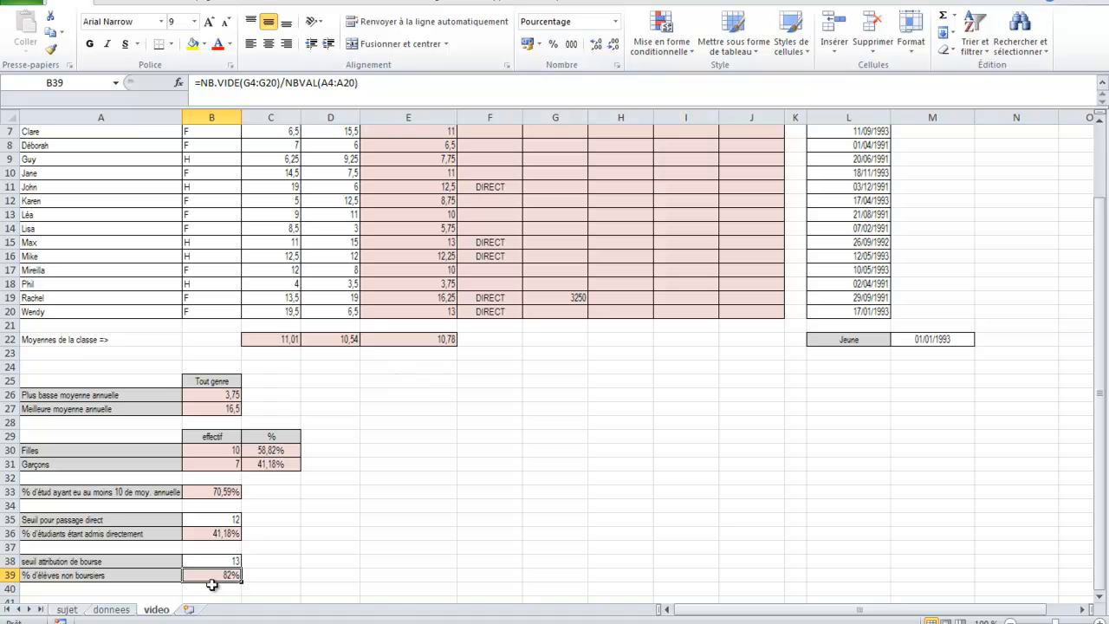
# Step: Show the B39 percentage of students without a scholarship with two decimal places
pyautogui.click(596, 48)
pyautogui.click(596, 47)
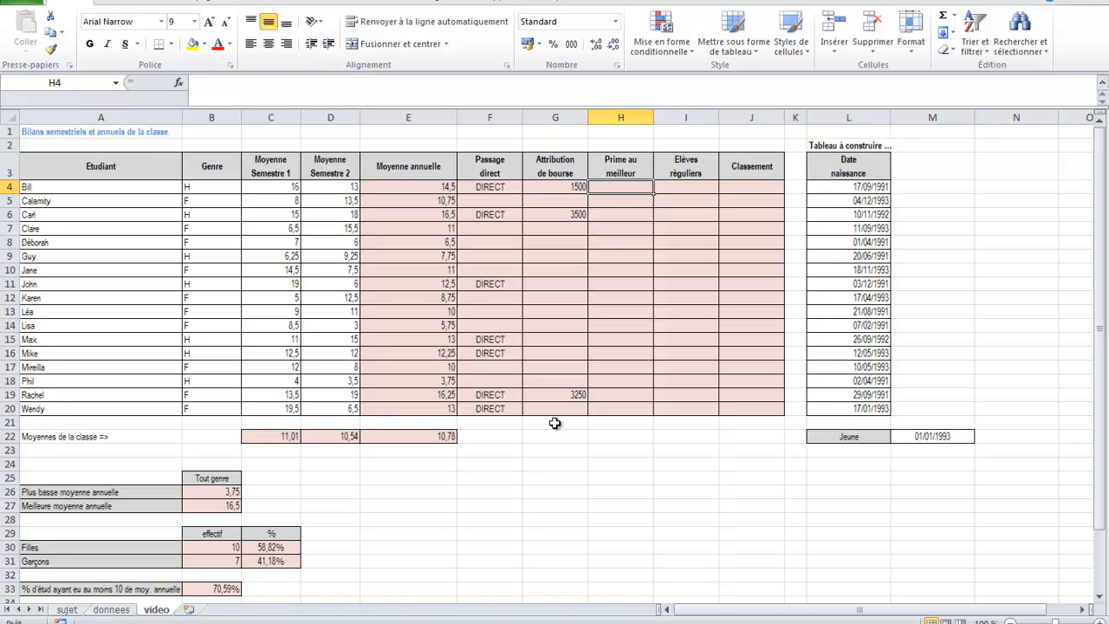
# Step: Fill helper cell H22 with yellow and enter a MAX function over the annual averages E4:E20 in it
pyautogui.moveTo(414, 186); pyautogui.dragTo(410, 406)
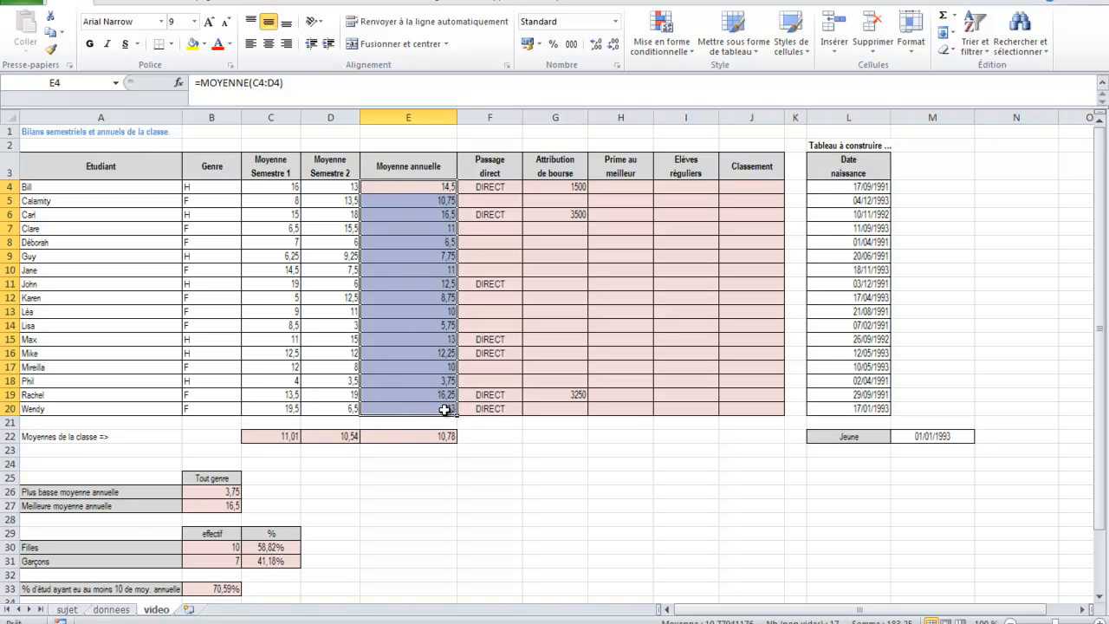
pyautogui.click(612, 438)
pyautogui.click(193, 43)
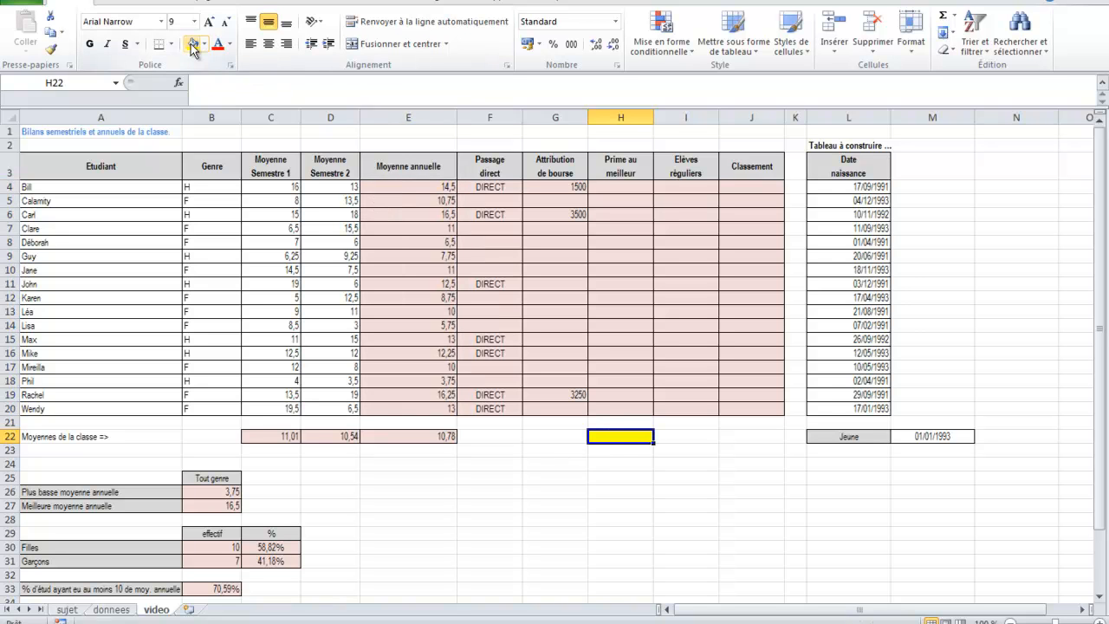
pyautogui.write('=max(')
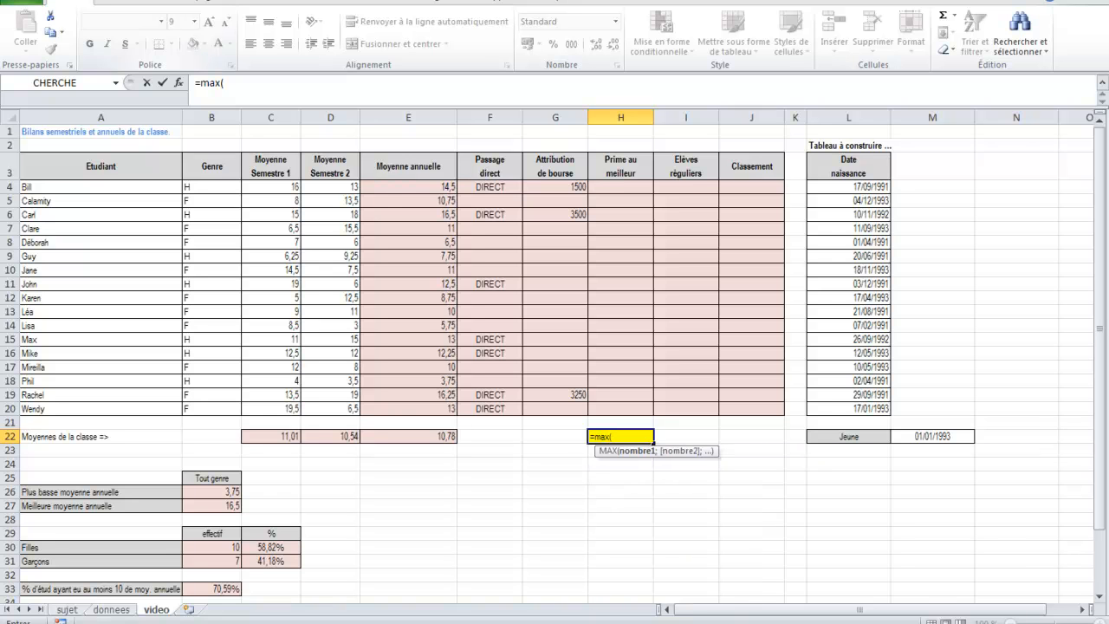
pyautogui.moveTo(384, 185); pyautogui.dragTo(395, 408)
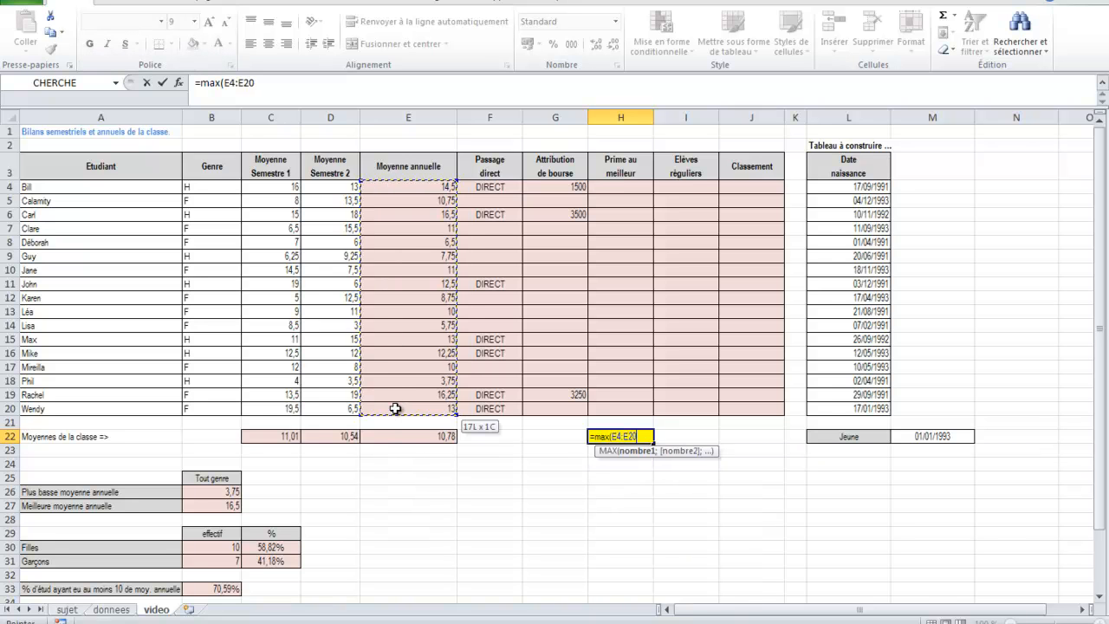
pyautogui.press('Return')
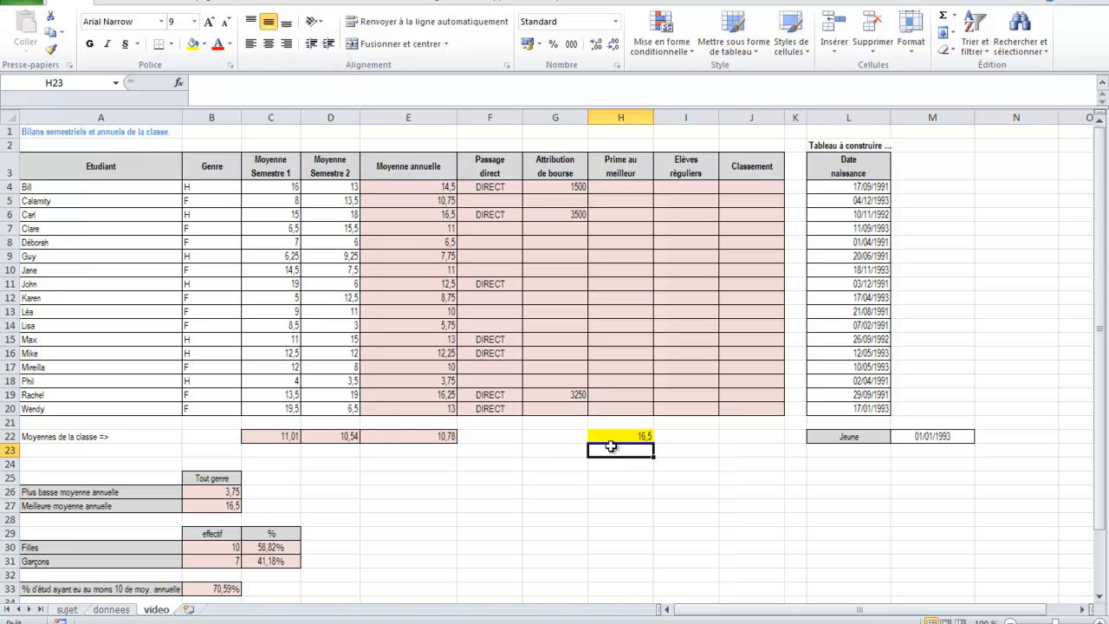
pyautogui.click(621, 188)
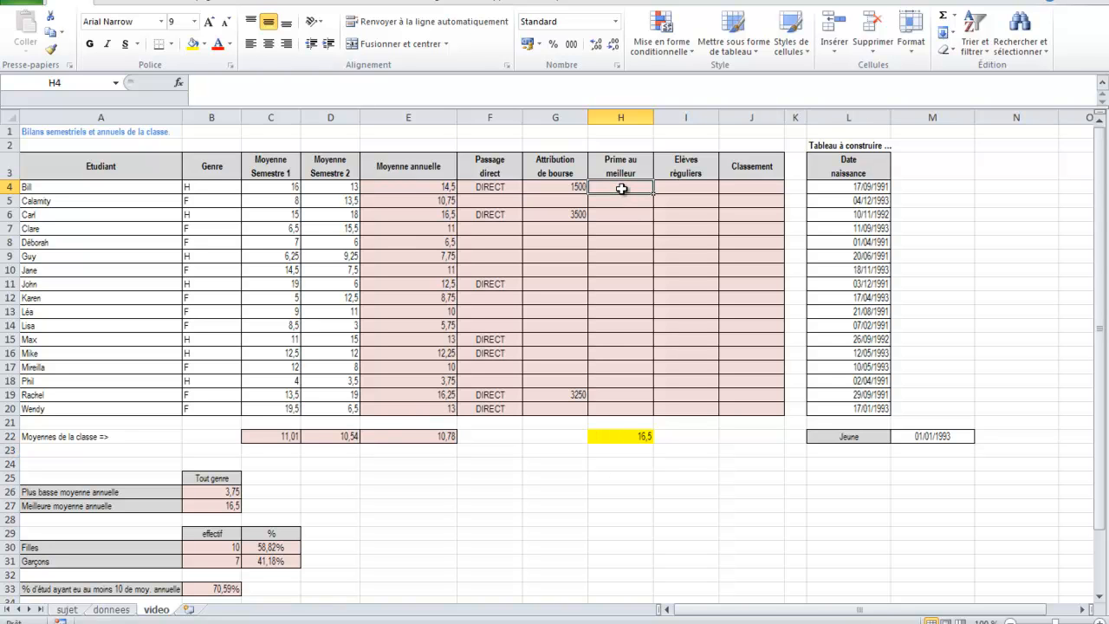
pyautogui.write('si(')
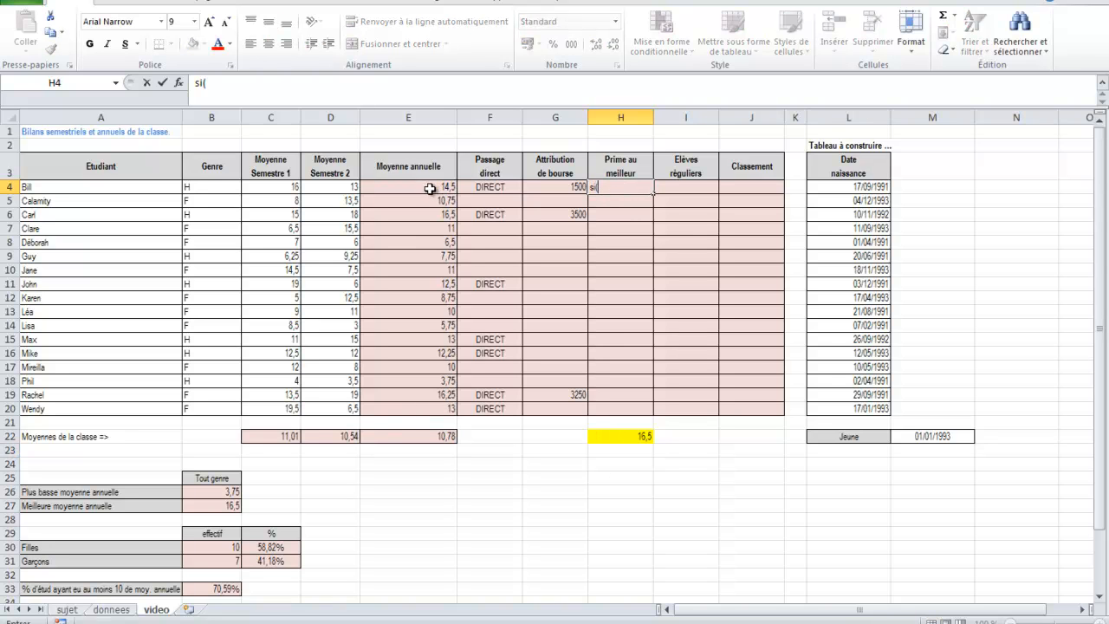
pyautogui.click(430, 189)
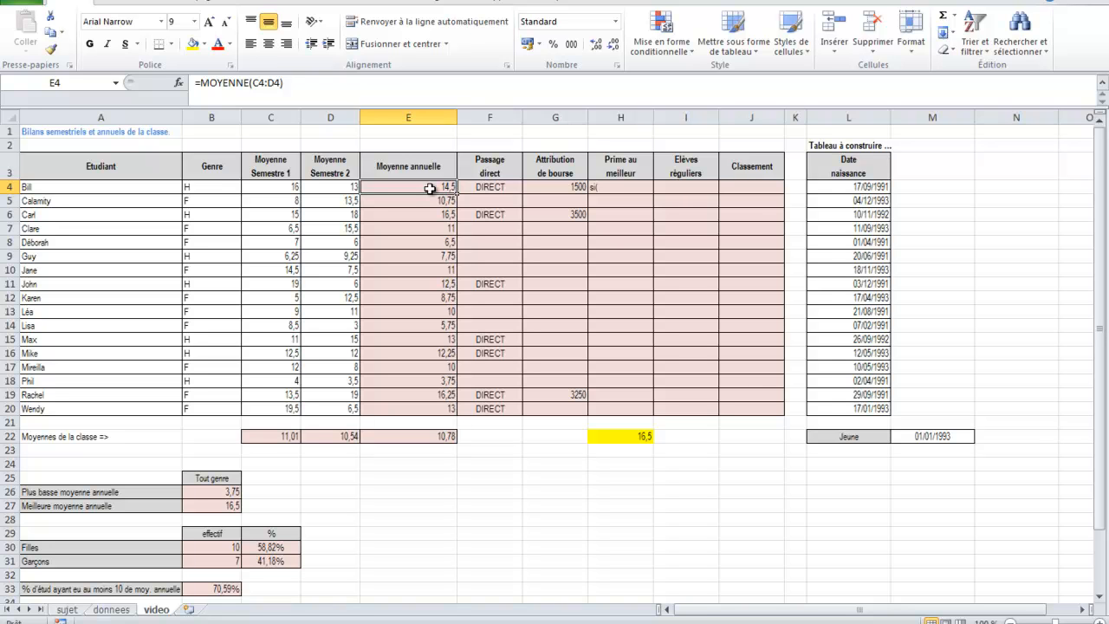
# Step: Start an SI function in H4 testing whether E4 equals the helper cell H$22, with the row fixed
pyautogui.click(596, 188)
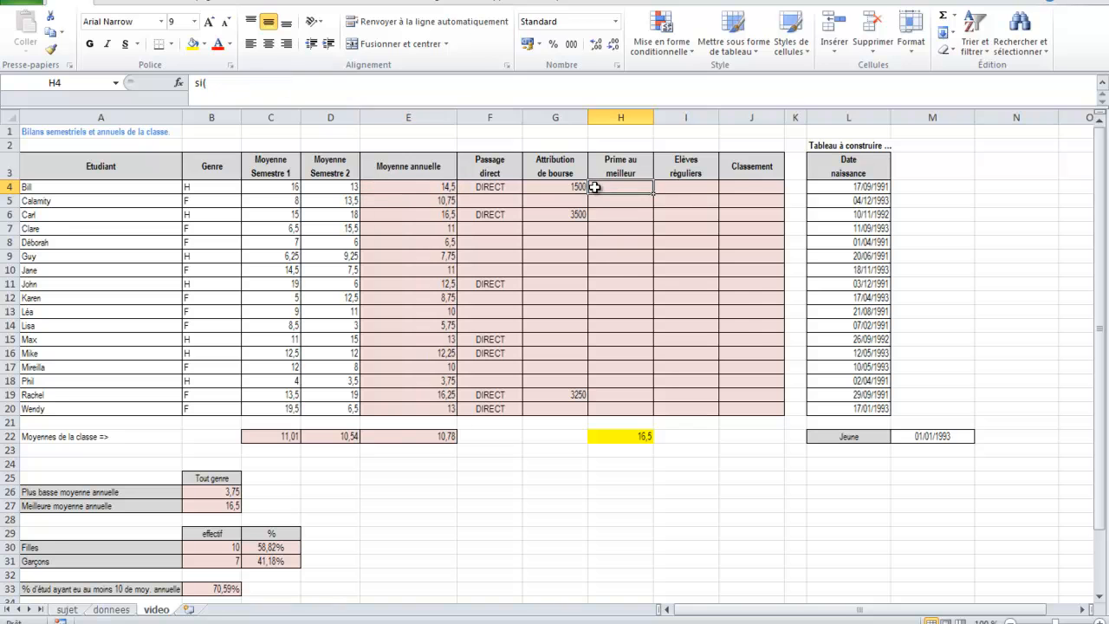
pyautogui.write('=si(')
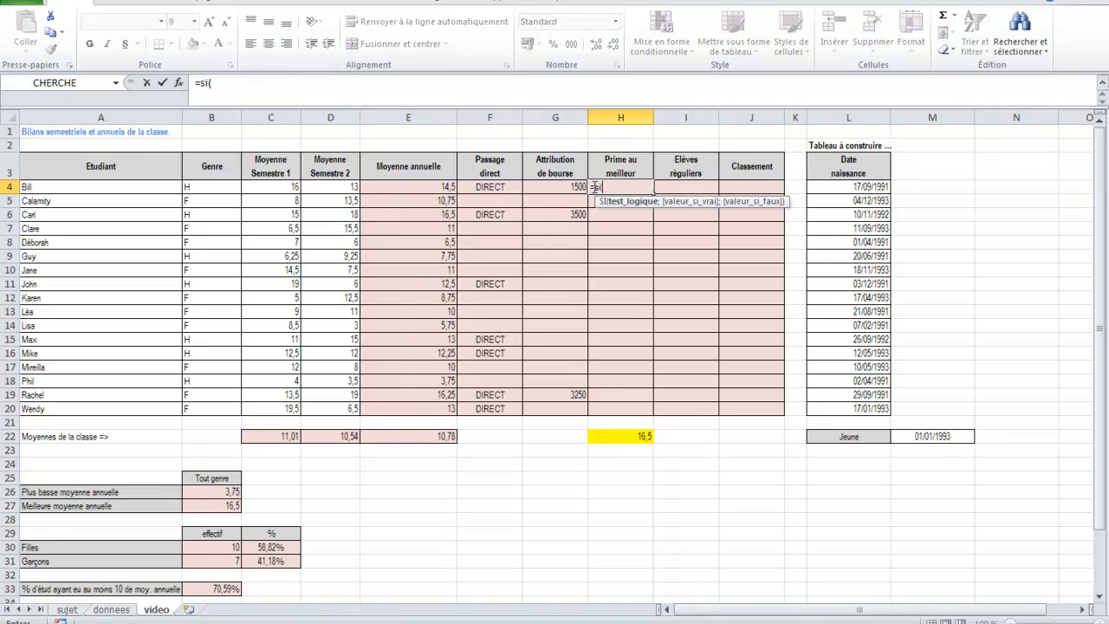
pyautogui.click(436, 188)
pyautogui.write('=')
pyautogui.click(617, 435)
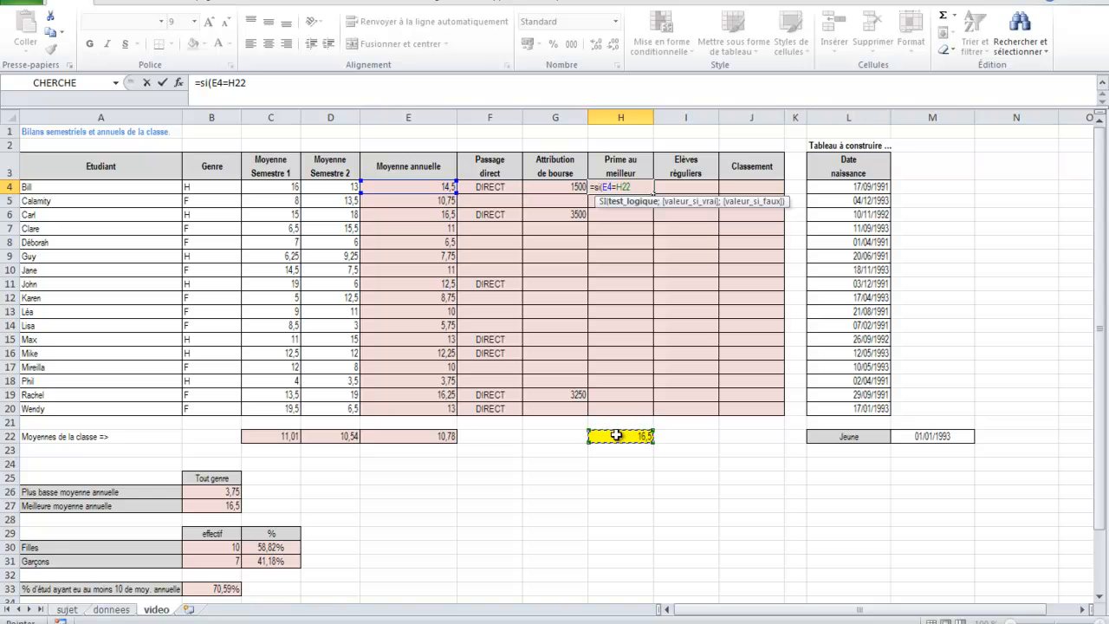
pyautogui.press('F4')
pyautogui.press('F4')
# Step: Set the value if true of the H4 SI function to 100*E4
pyautogui.write(';"Meill')
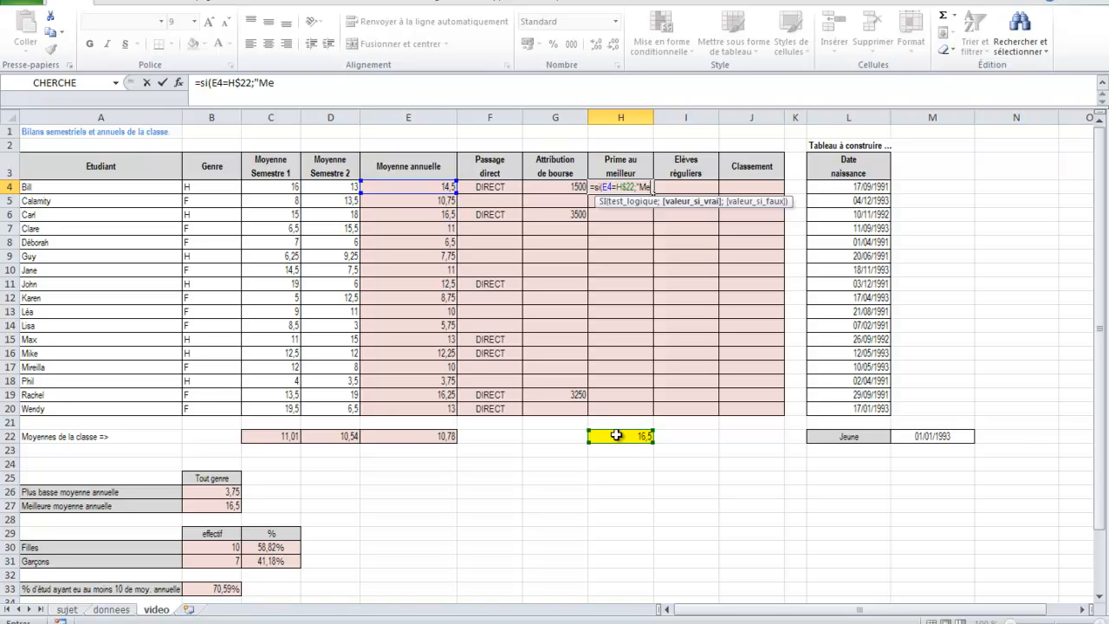
pyautogui.press('BackSpace')
pyautogui.press('BackSpace')
pyautogui.press('BackSpace')
pyautogui.press('BackSpace')
pyautogui.press('BackSpace')
pyautogui.press('BackSpace')
pyautogui.write('100')
pyautogui.click(395, 186)
pyautogui.write(';')
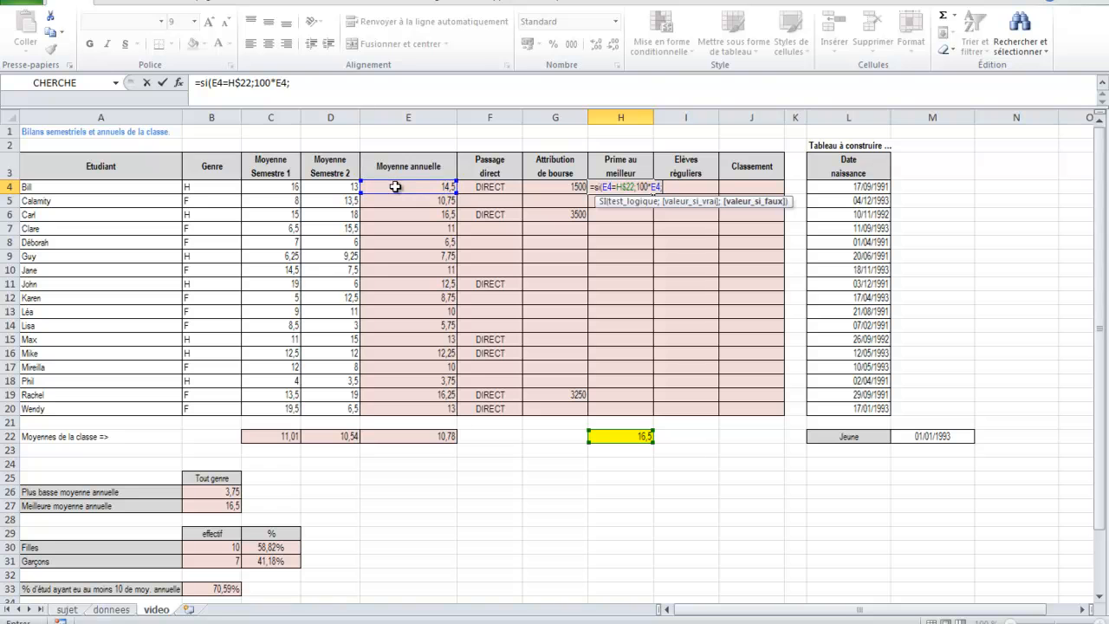
# Step: Set the value if false of the H4 formula to an empty text "" and copy the formula down to H20
pyautogui.click(179, 82)
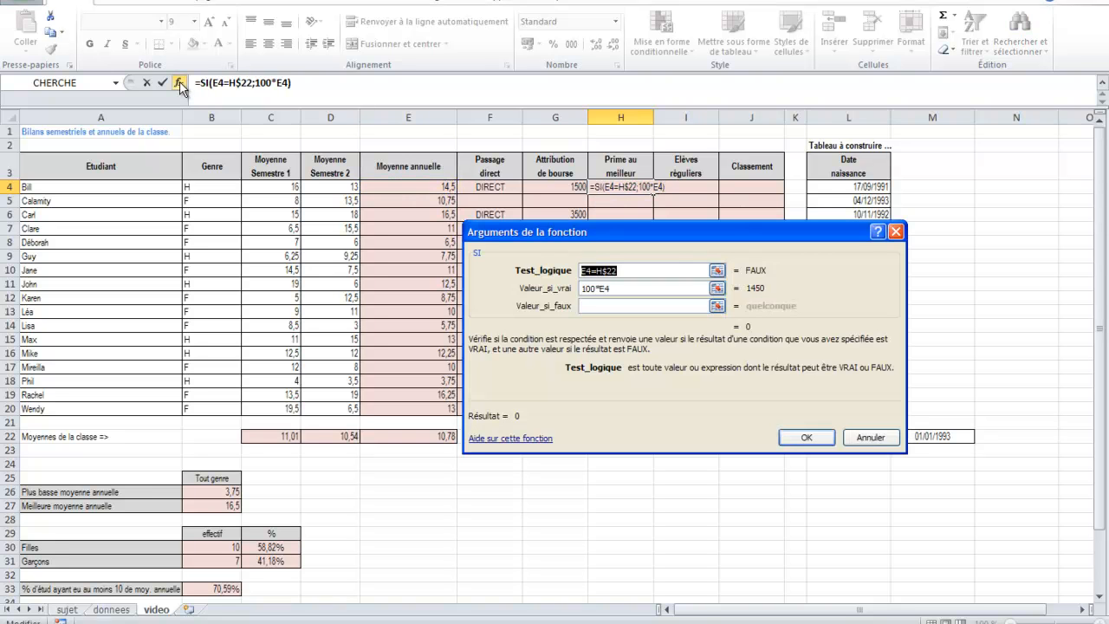
pyautogui.click(601, 305)
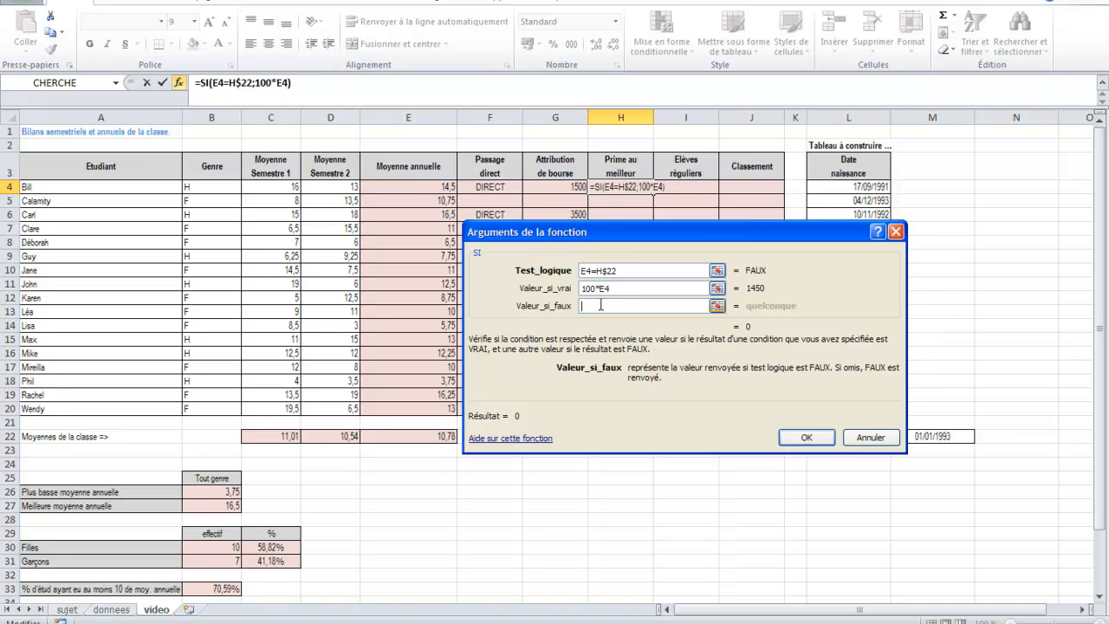
pyautogui.write('""')
pyautogui.moveTo(613, 239); pyautogui.dragTo(745, 177)
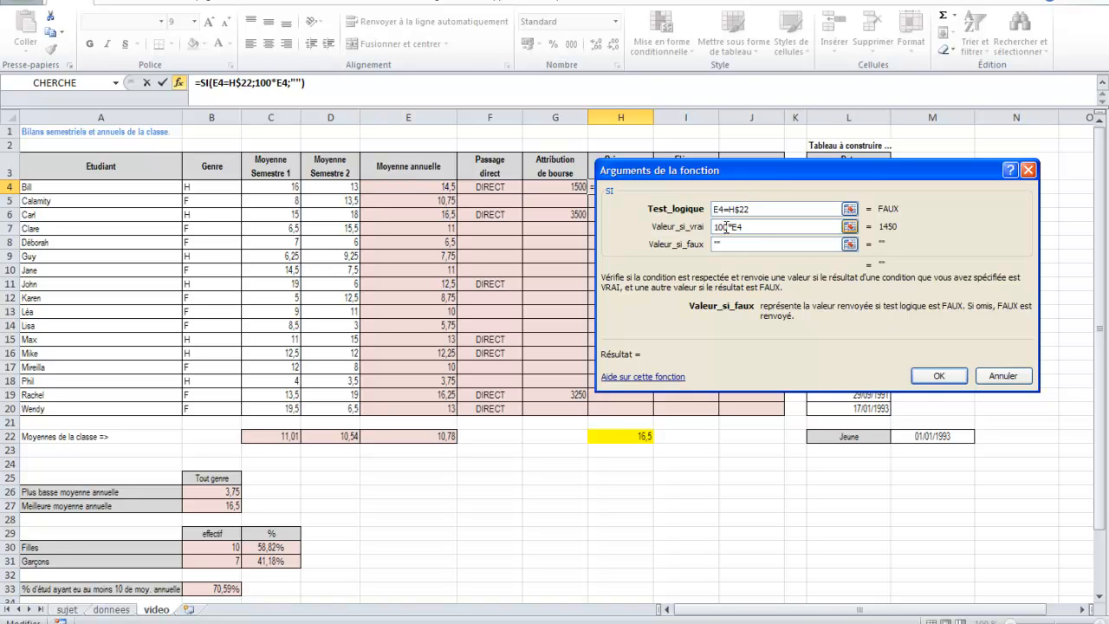
pyautogui.click(934, 376)
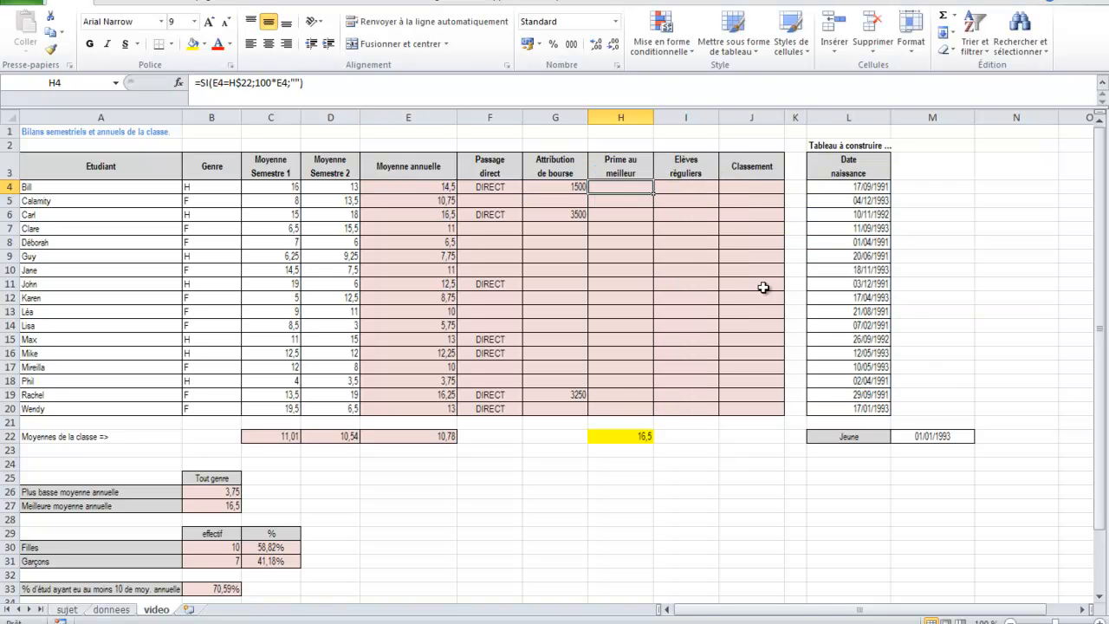
pyautogui.moveTo(653, 193); pyautogui.dragTo(652, 413)
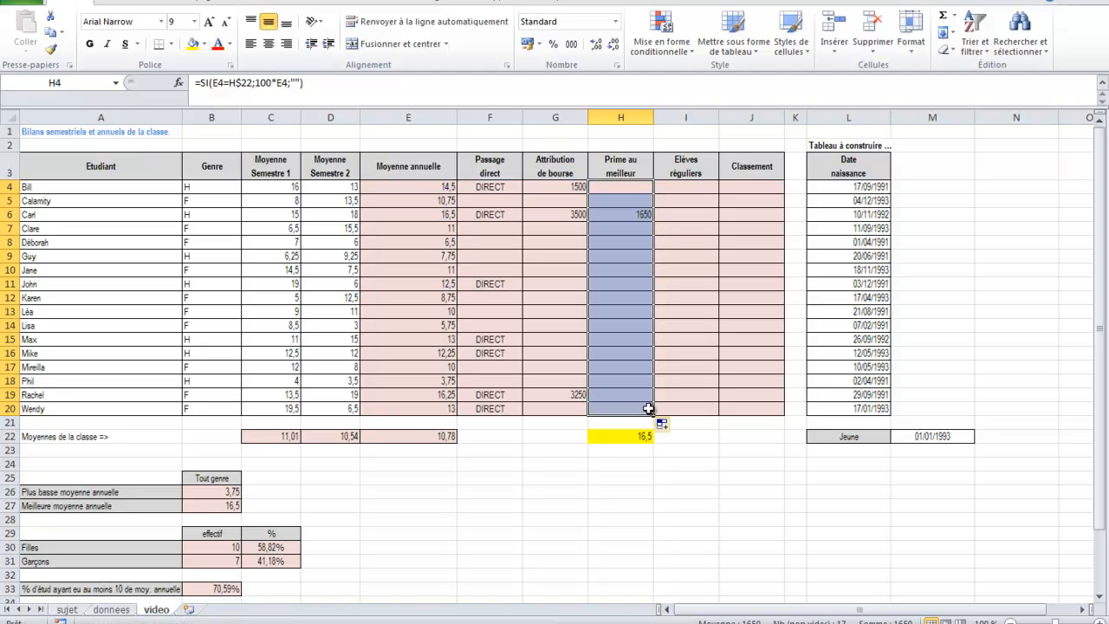
# Step: Examine the best-student bonus formulas in H6, H4 and H9, including the SI arguments and the reference to H22
pyautogui.click(612, 218)
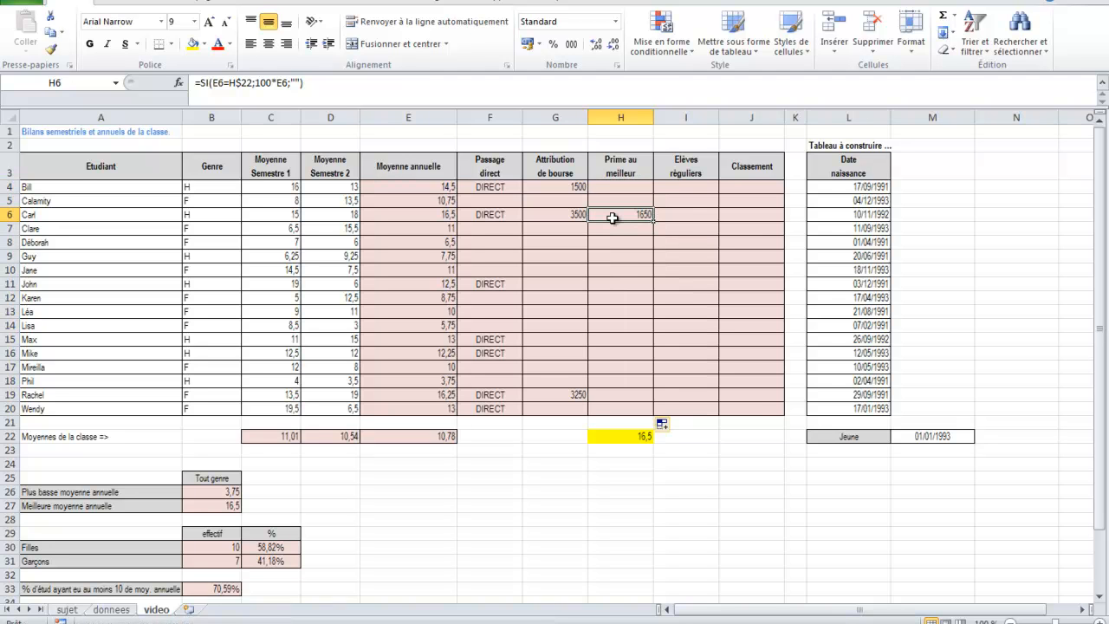
pyautogui.click(608, 190)
pyautogui.click(184, 81)
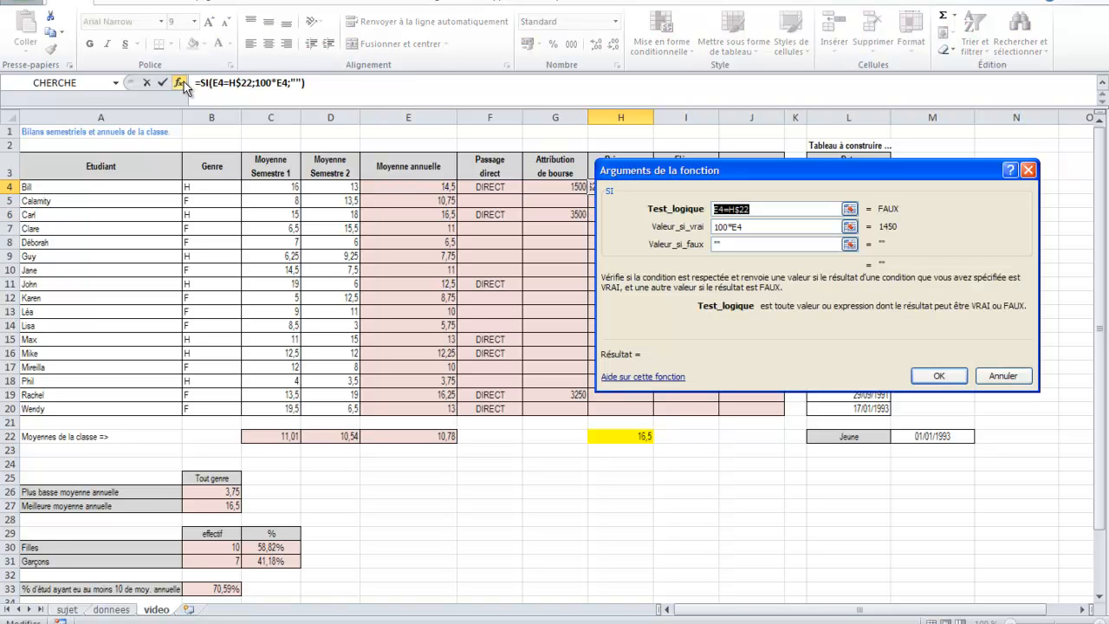
pyautogui.click(732, 209)
pyautogui.click(934, 376)
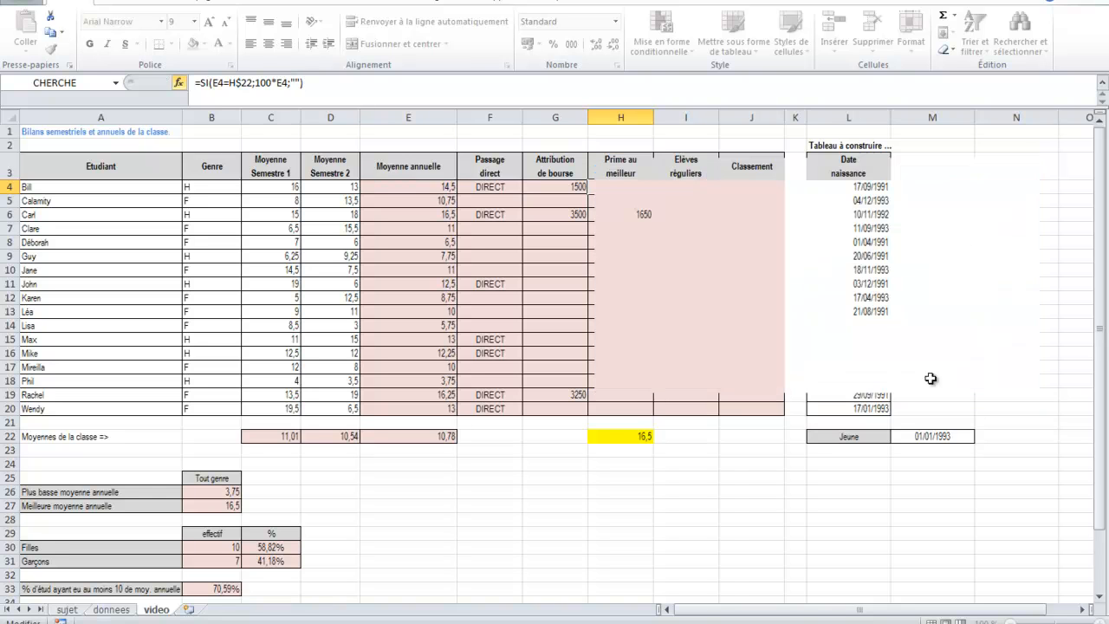
pyautogui.doubleClick(607, 257)
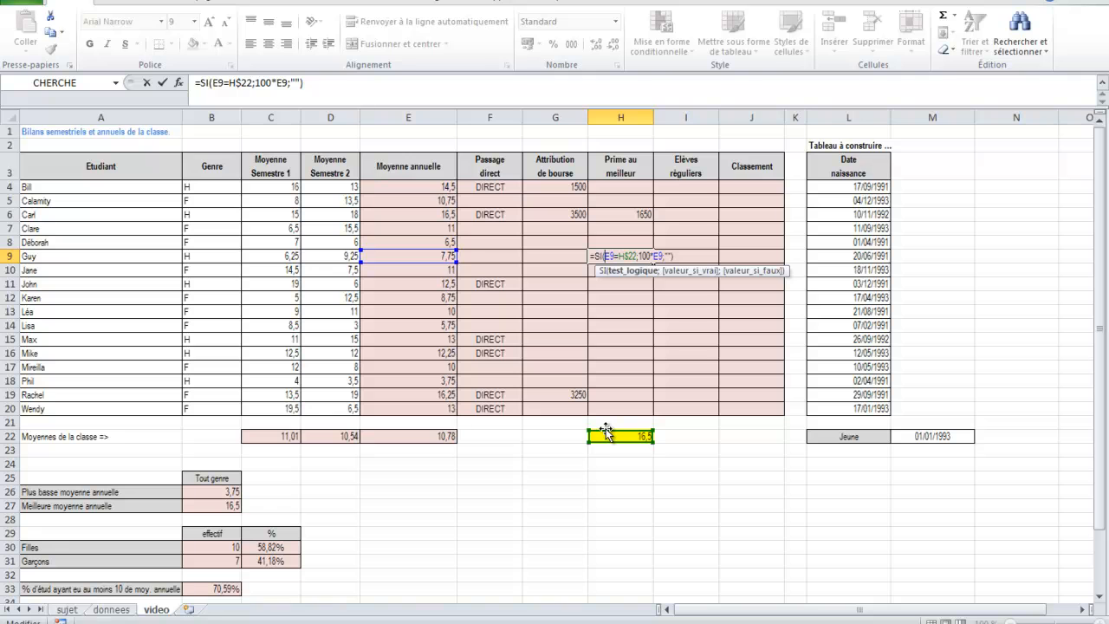
pyautogui.press('Return')
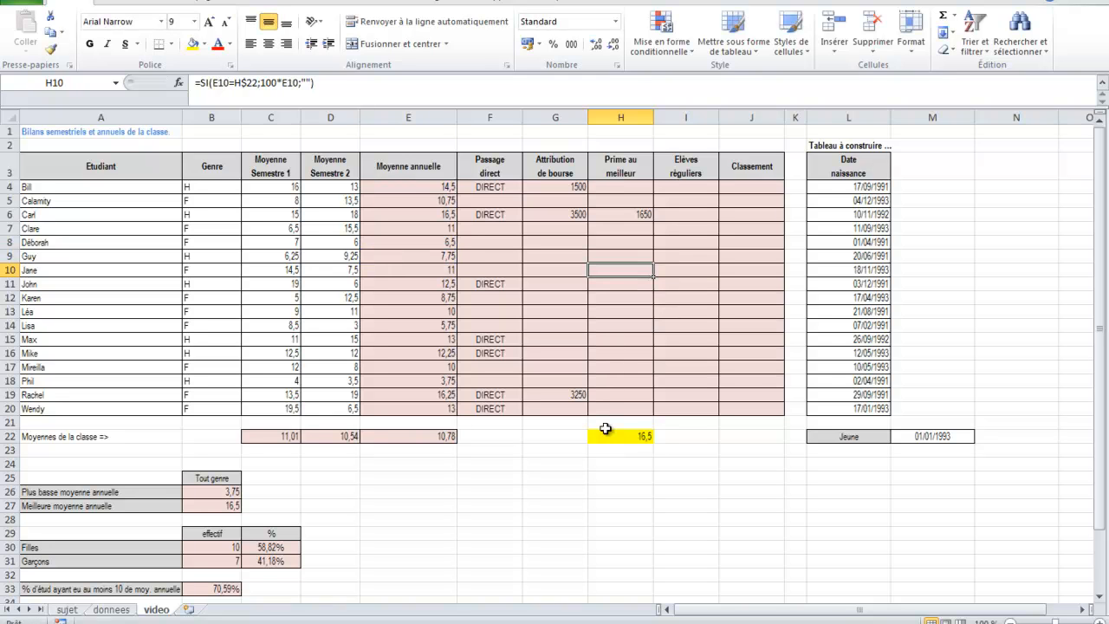
# Step: Clear the bonus formulas in H4:H20 and remove the yellow helper cell H22 with its fill
pyautogui.click(629, 453)
pyautogui.click(632, 183)
pyautogui.moveTo(633, 183)
pyautogui.mouseDown()
pyautogui.moveTo(642, 418)
pyautogui.moveTo(621, 183)
pyautogui.mouseUp()
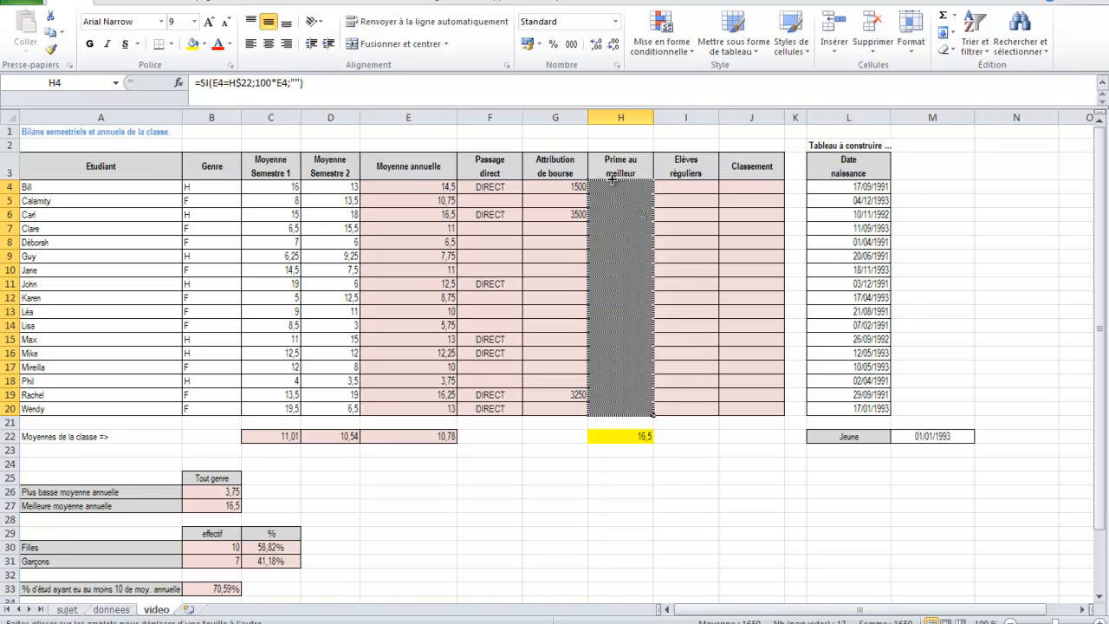
pyautogui.click(631, 467)
pyautogui.moveTo(652, 472); pyautogui.dragTo(637, 421)
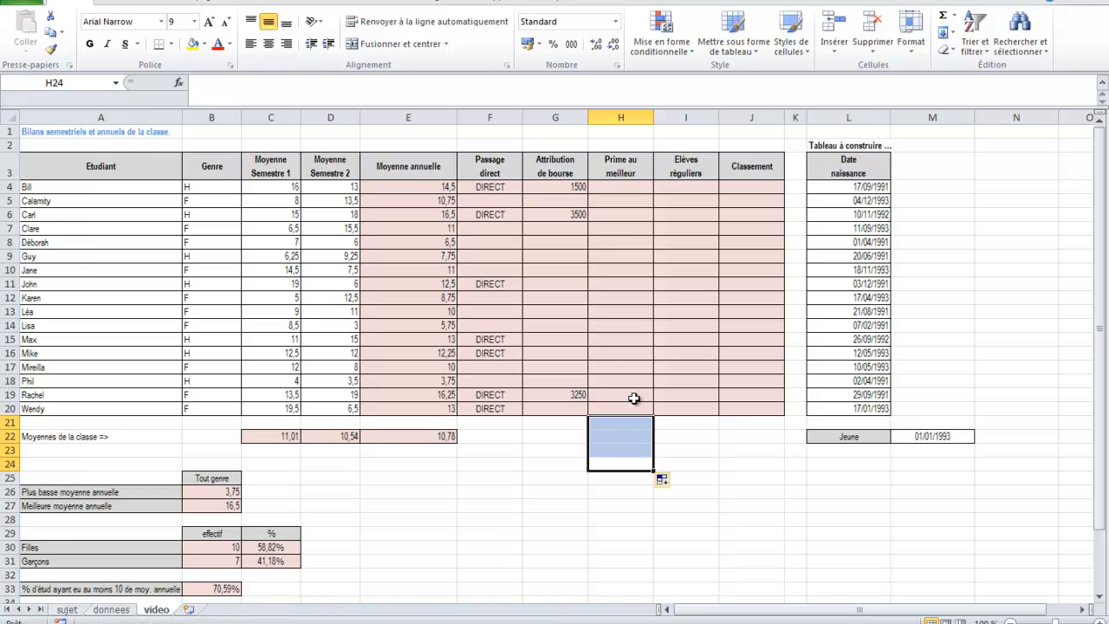
# Step: Start an SI function in H4 with the logical test E4=max(E$4:E$20), keeping the range rows fixed
pyautogui.click(625, 187)
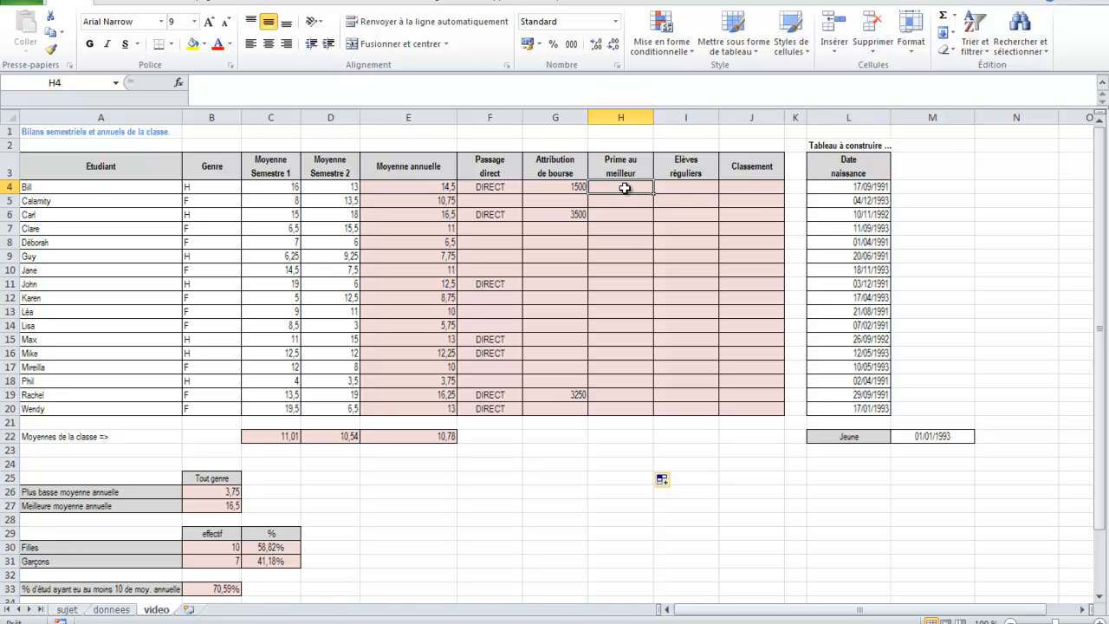
pyautogui.write('=si(')
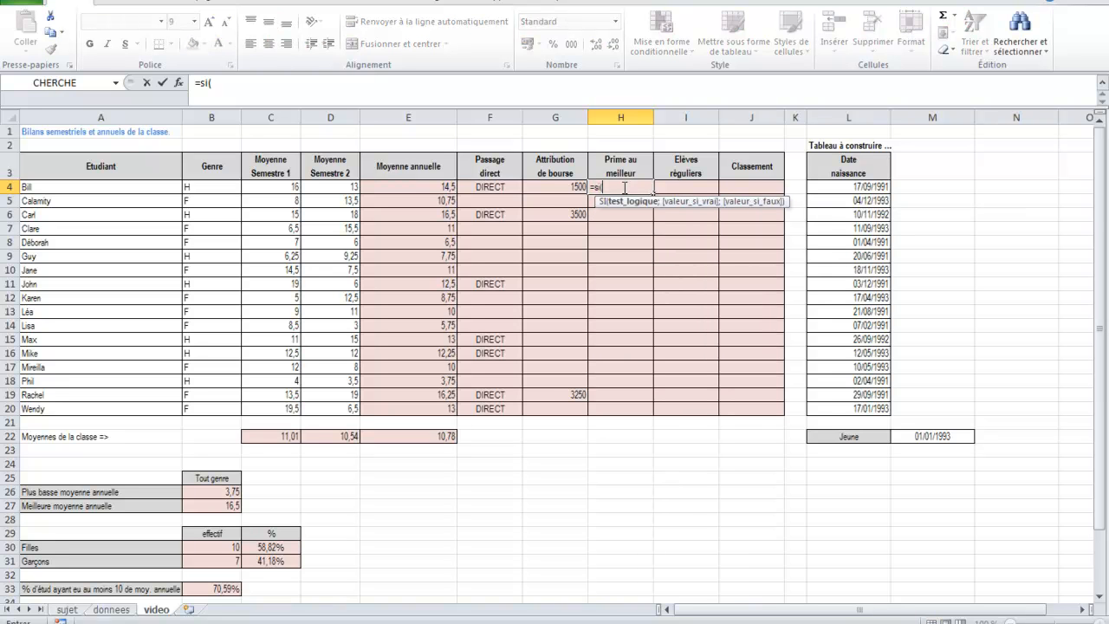
pyautogui.click(180, 82)
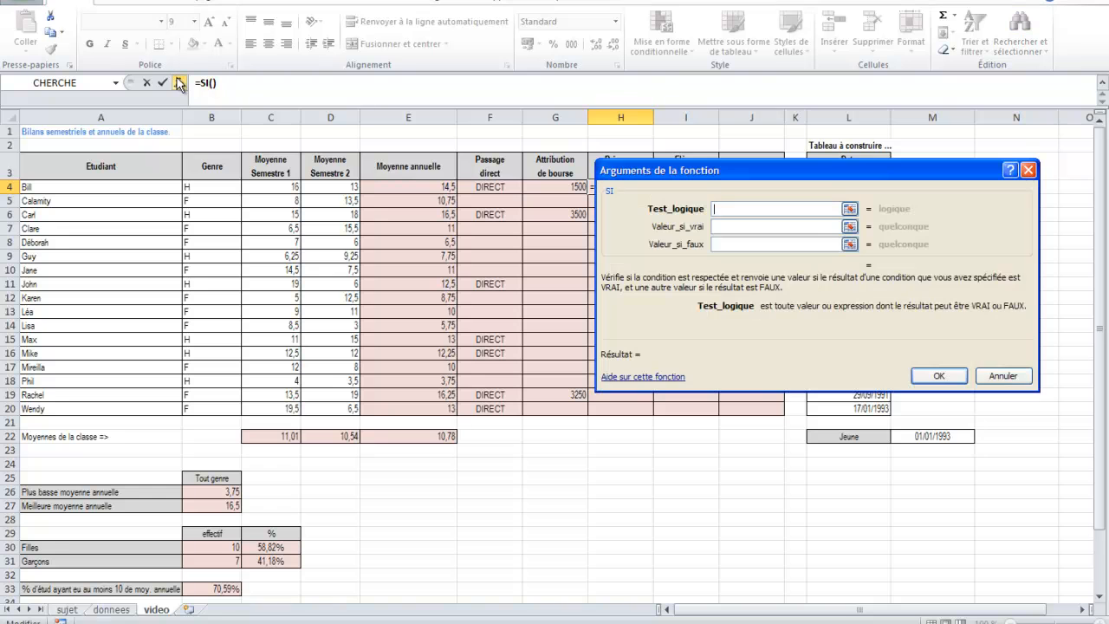
pyautogui.click(399, 186)
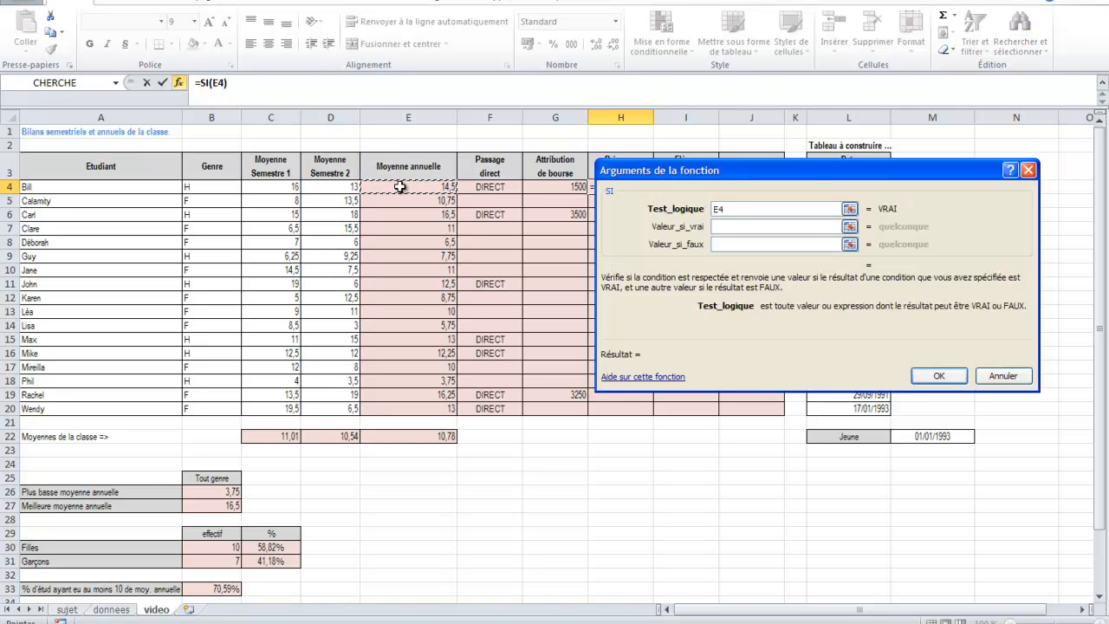
pyautogui.write('=max(')
pyautogui.moveTo(399, 186); pyautogui.dragTo(403, 405)
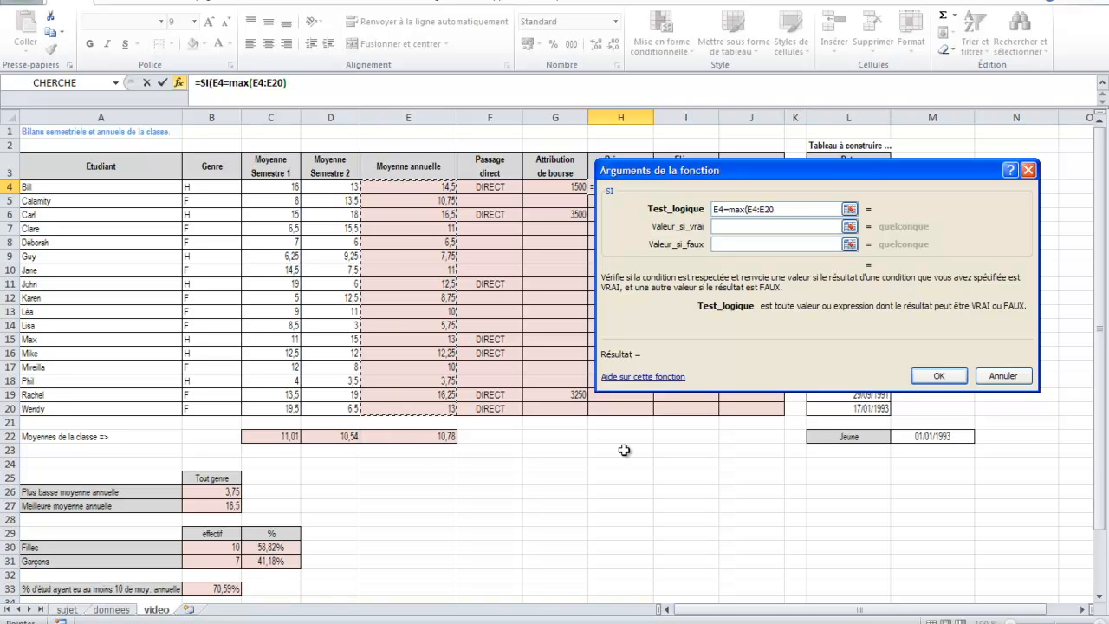
pyautogui.press('F4')
pyautogui.press('F4')
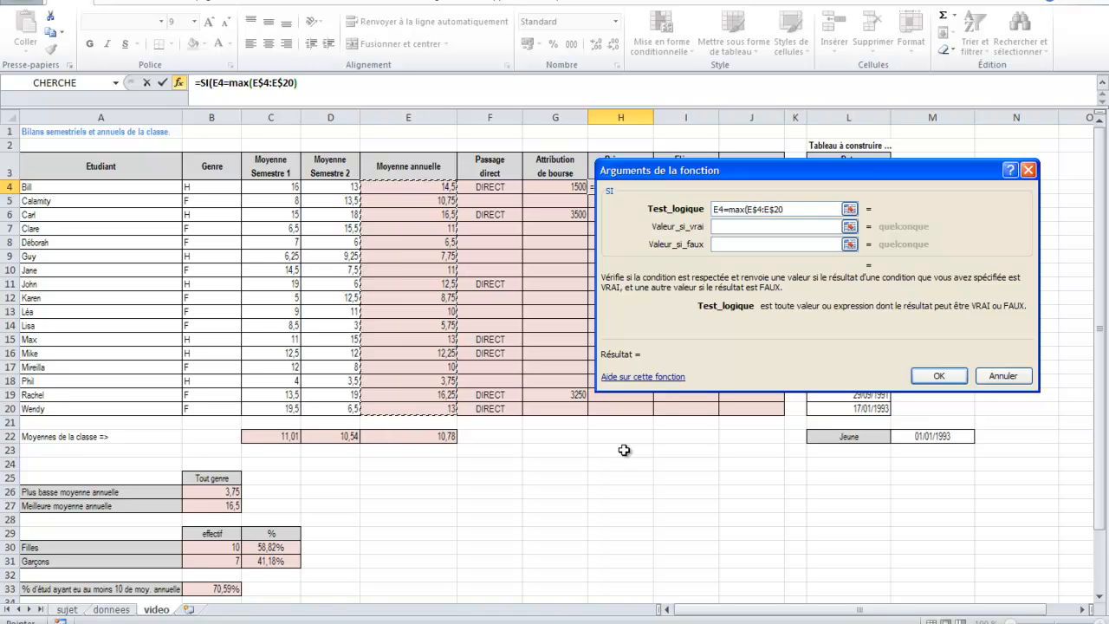
pyautogui.write(')')
# Step: Set the value if true of the H4 SI function to E4*100
pyautogui.click(720, 226)
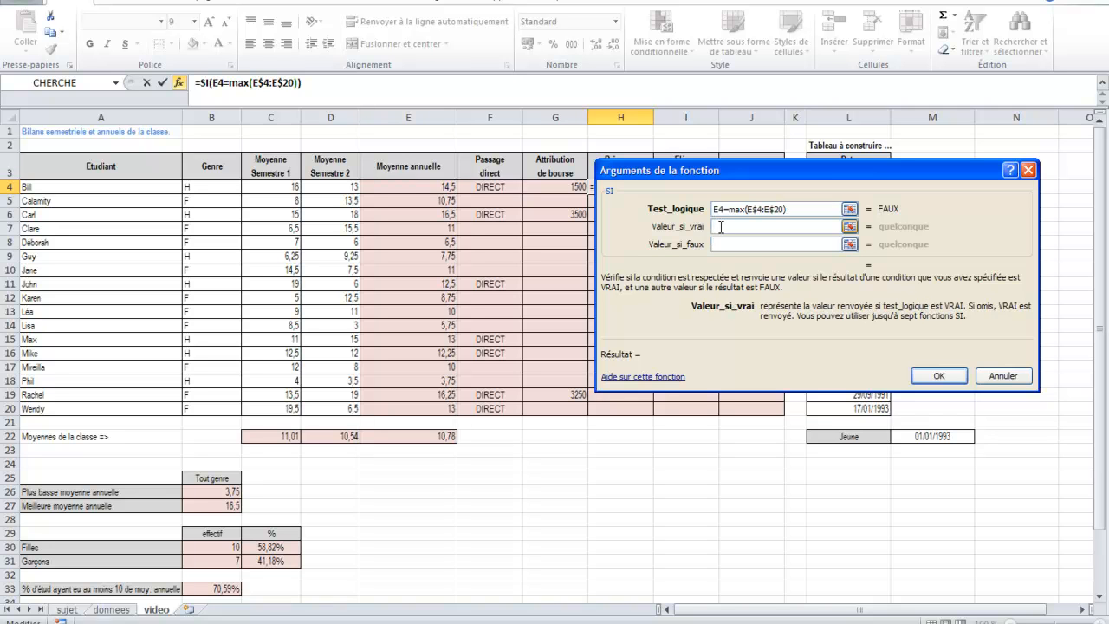
pyautogui.click(416, 189)
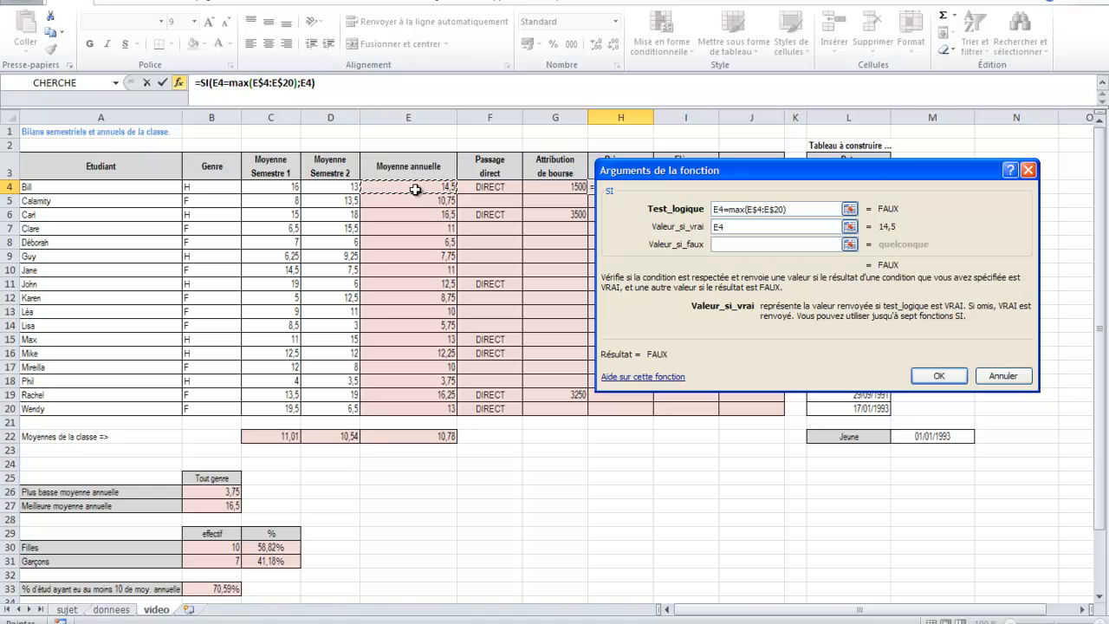
pyautogui.write('*100')
pyautogui.click(731, 243)
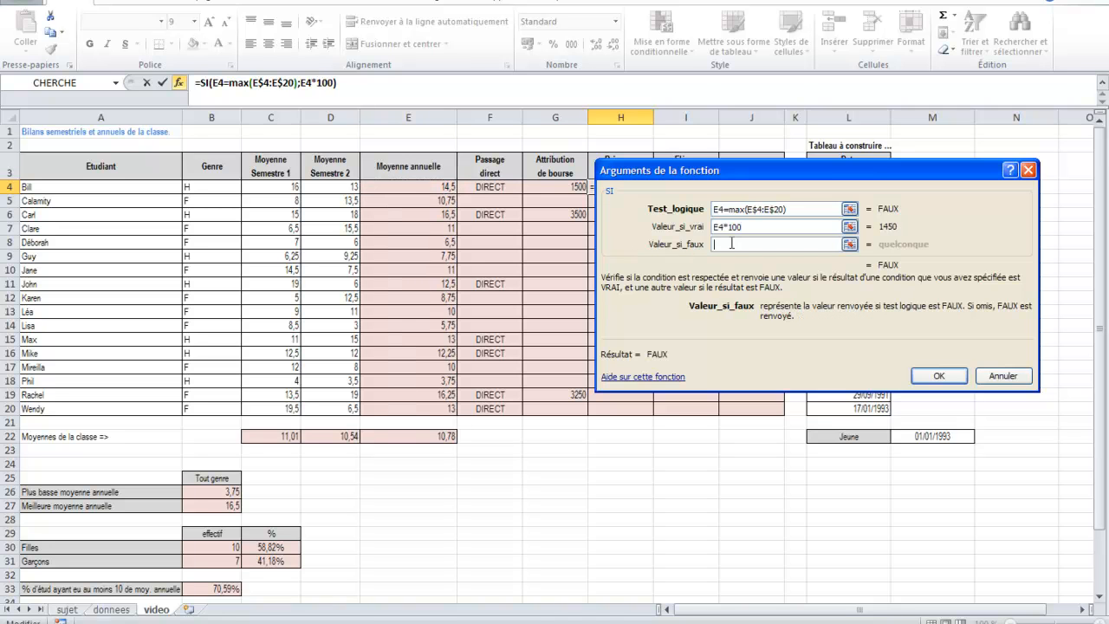
# Step: Set the value if false of the H4 SI function to "" and fill the formula down to H20
pyautogui.write('""')
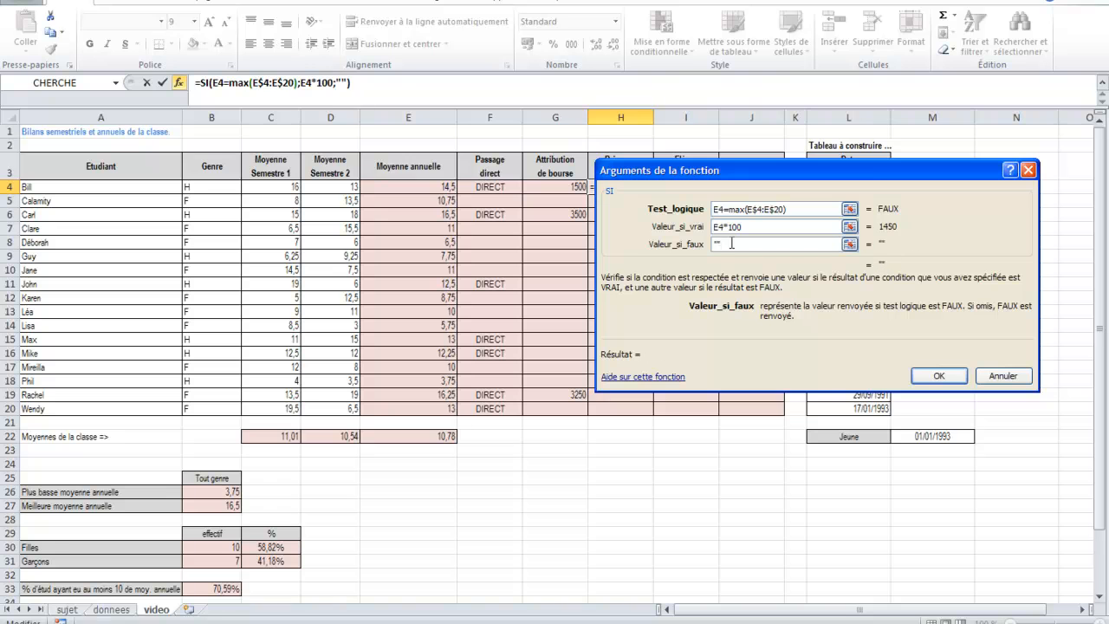
pyautogui.click(936, 375)
pyautogui.moveTo(657, 198); pyautogui.dragTo(643, 417)
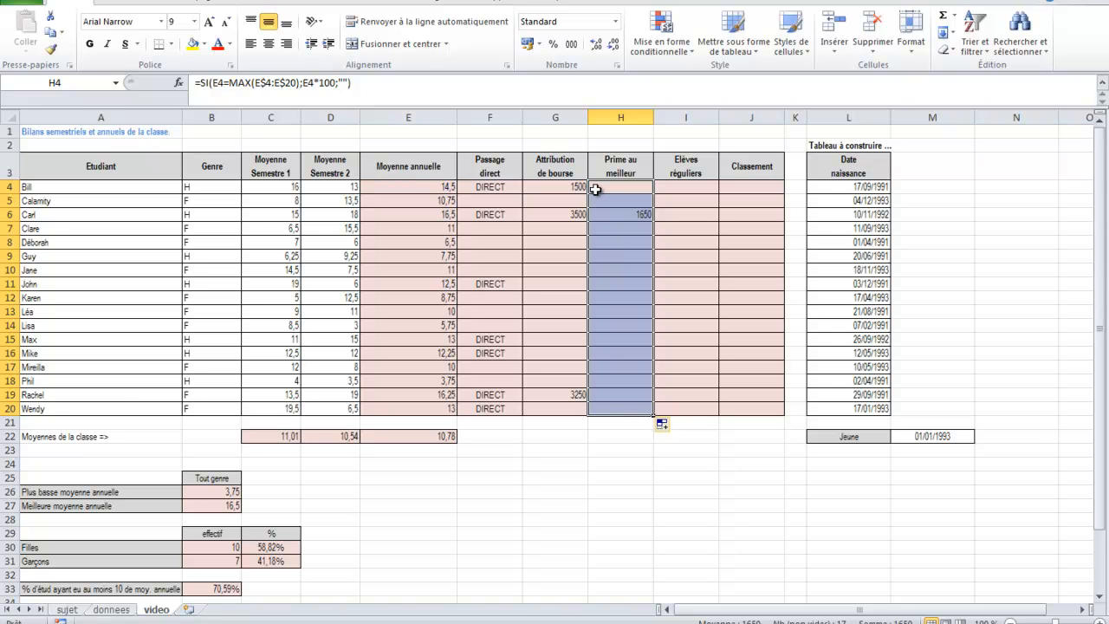
# Step: Examine the bonus formula in H9, checking its reference to E9 and the fixed range of annual averages
pyautogui.click(615, 257)
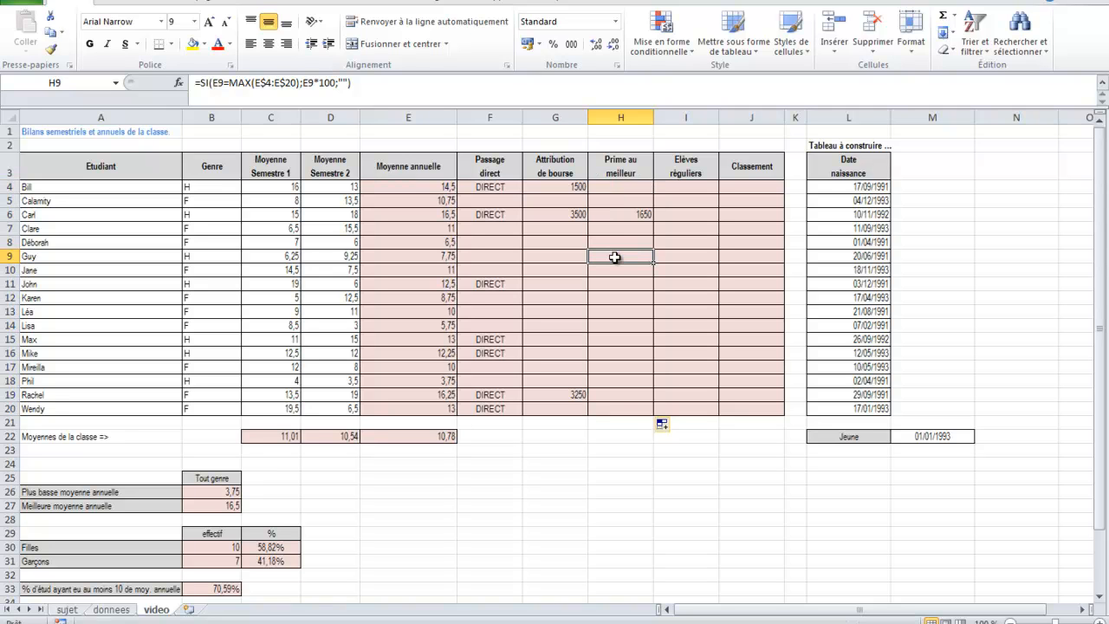
pyautogui.doubleClick(615, 258)
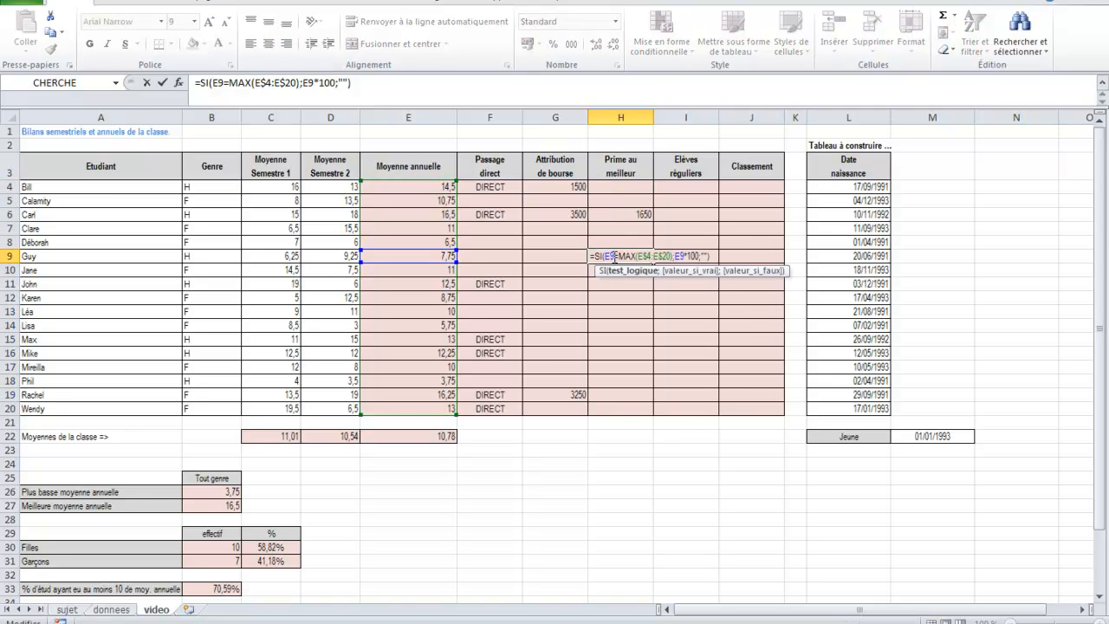
pyautogui.moveTo(614, 258); pyautogui.dragTo(605, 256)
pyautogui.click(412, 260)
pyautogui.click(431, 254)
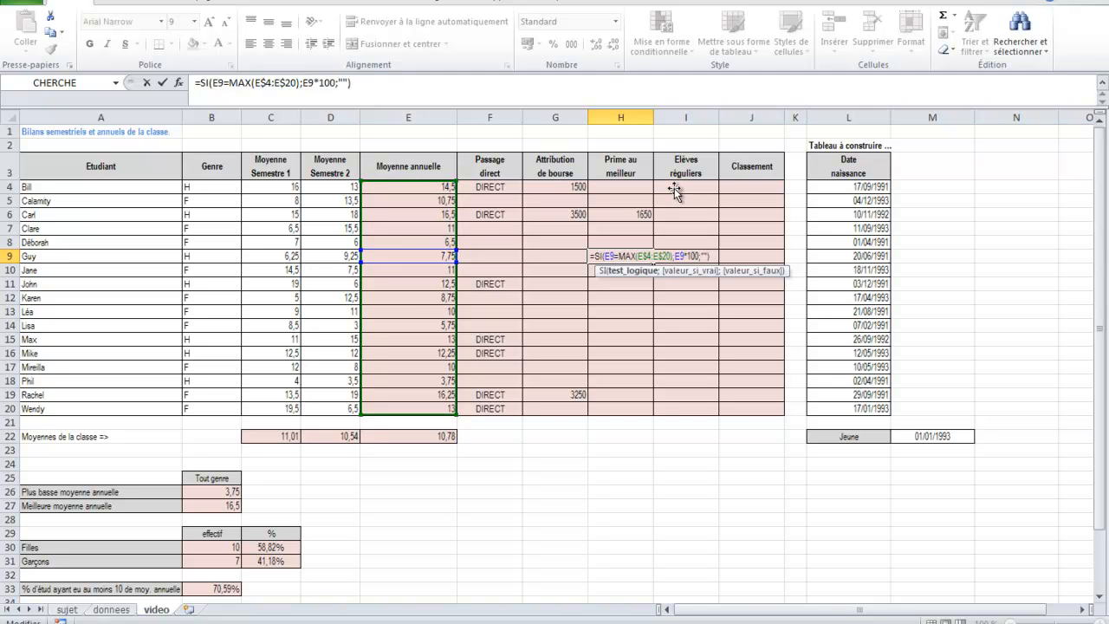
pyautogui.press('Return')
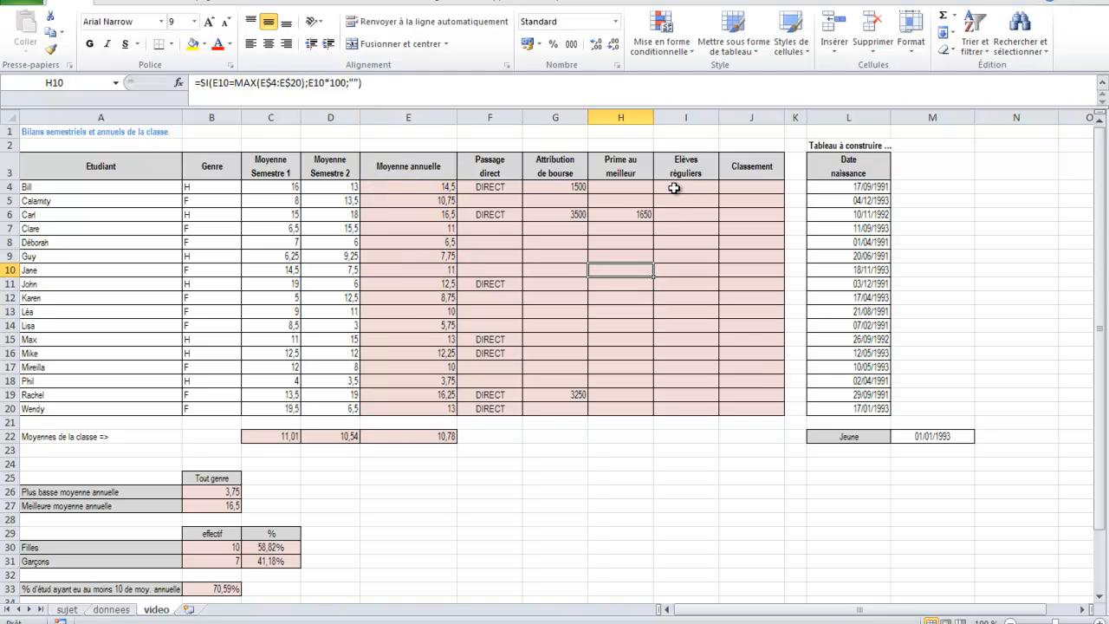
# Step: Start an SI function in I4, under Elèves réguliers, with the logical test C4>=10 on the first-semester average
pyautogui.click(674, 188)
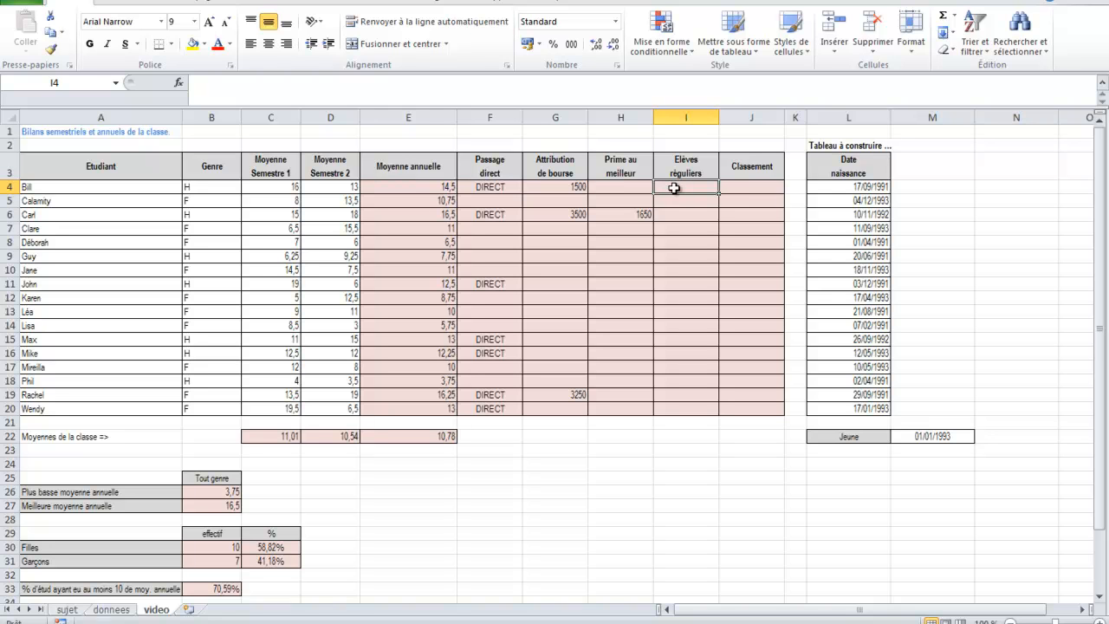
pyautogui.click(263, 187)
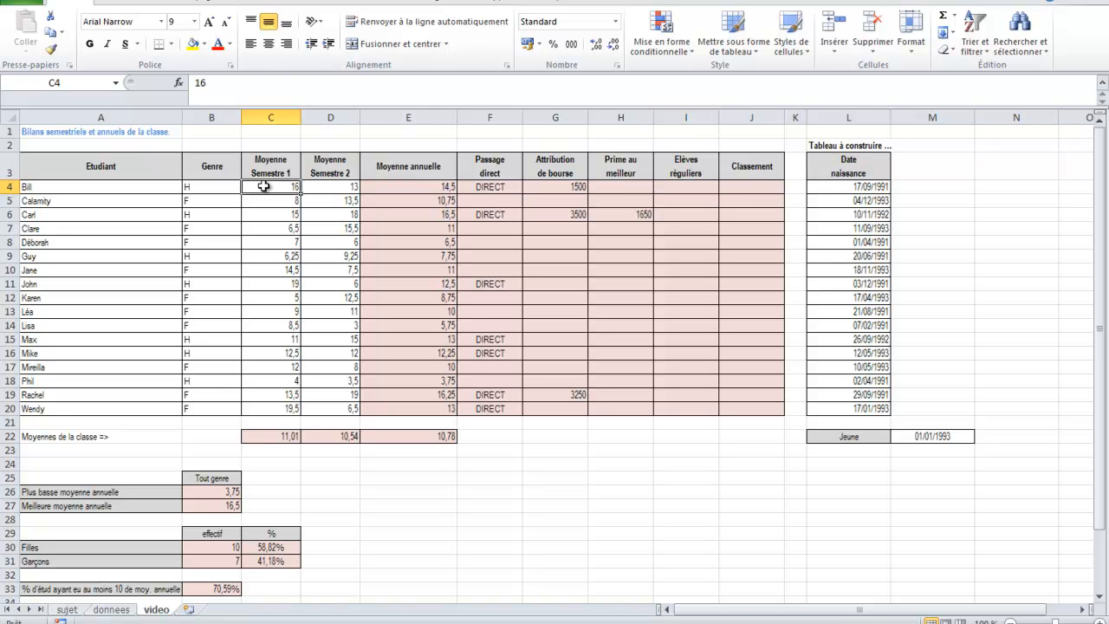
pyautogui.click(328, 185)
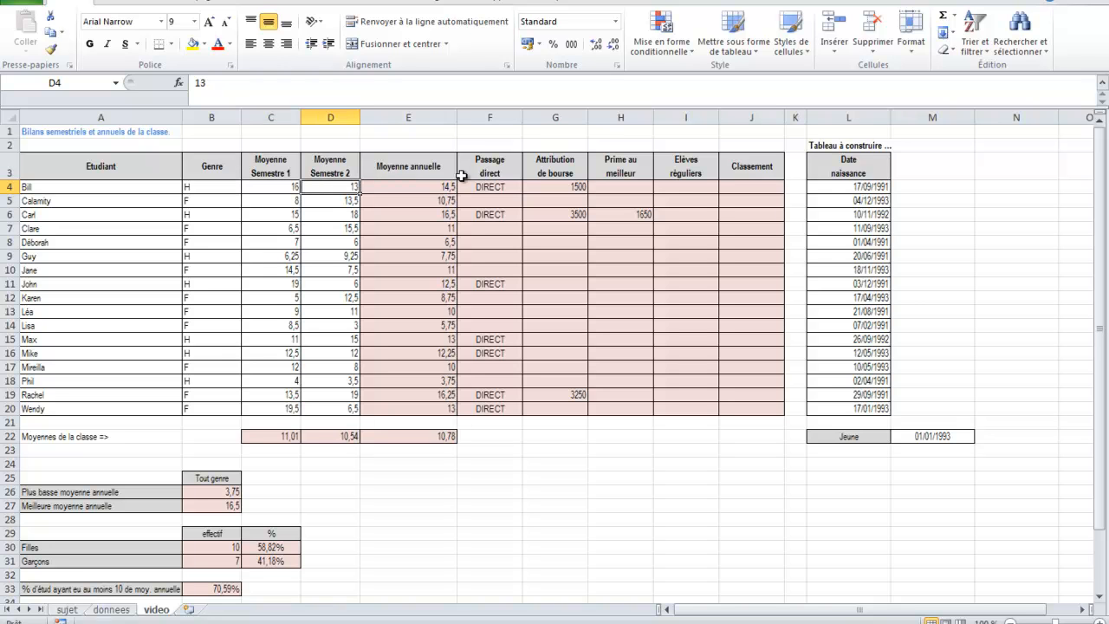
pyautogui.click(670, 188)
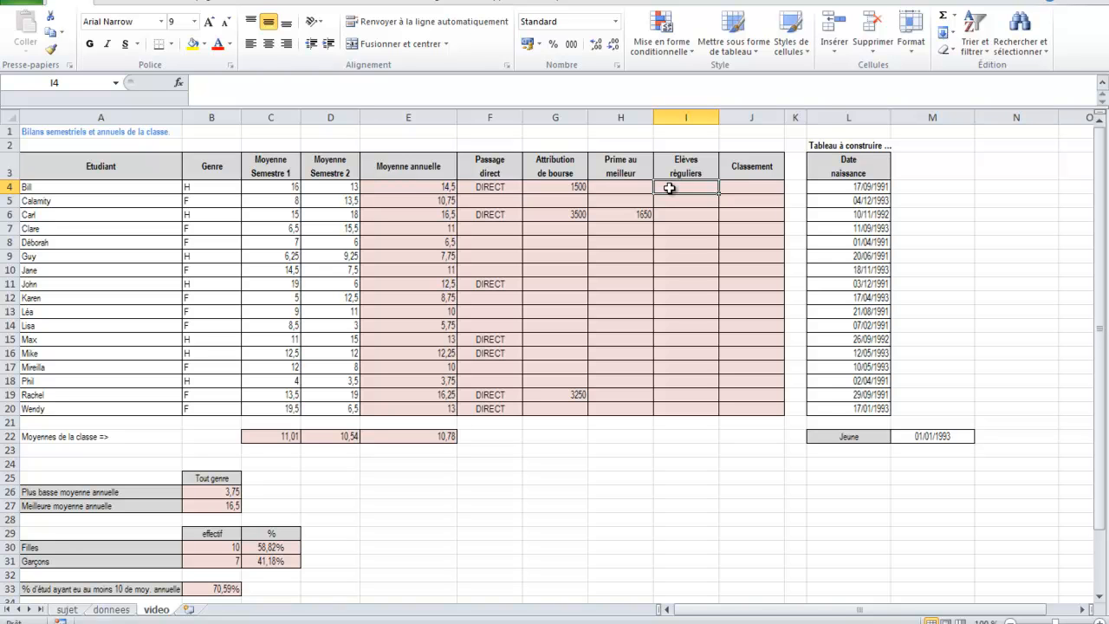
pyautogui.write('=si(')
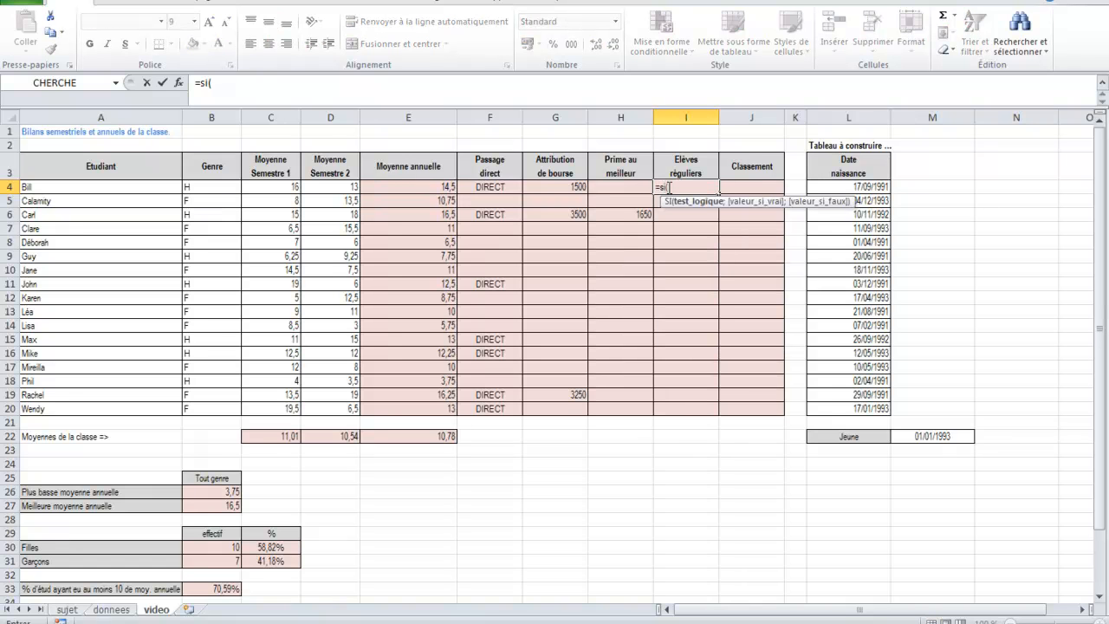
pyautogui.click(178, 82)
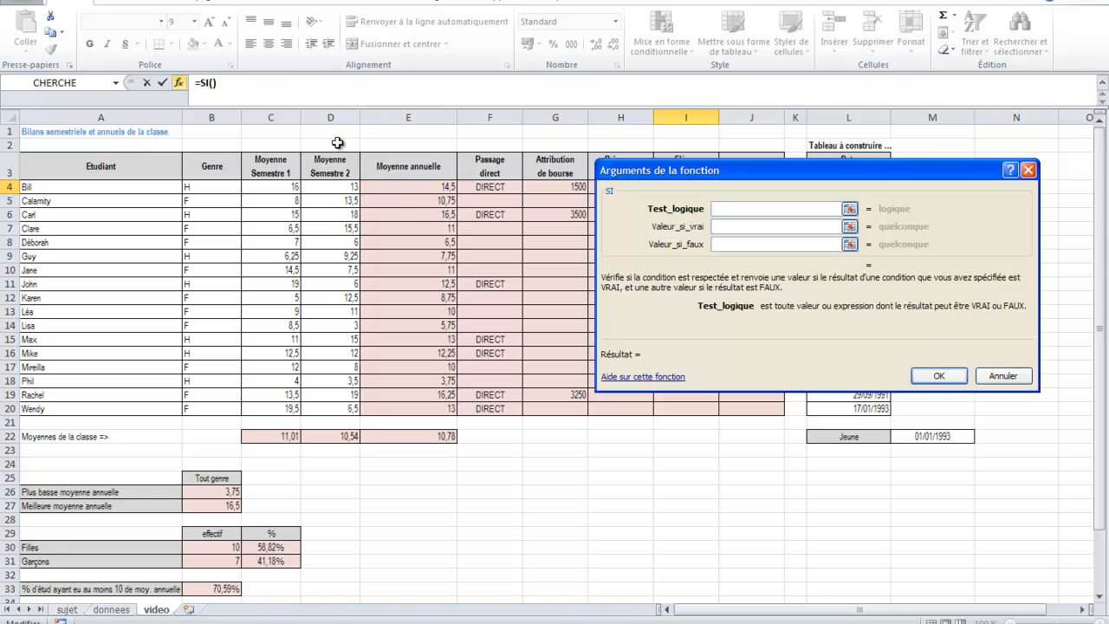
pyautogui.click(280, 189)
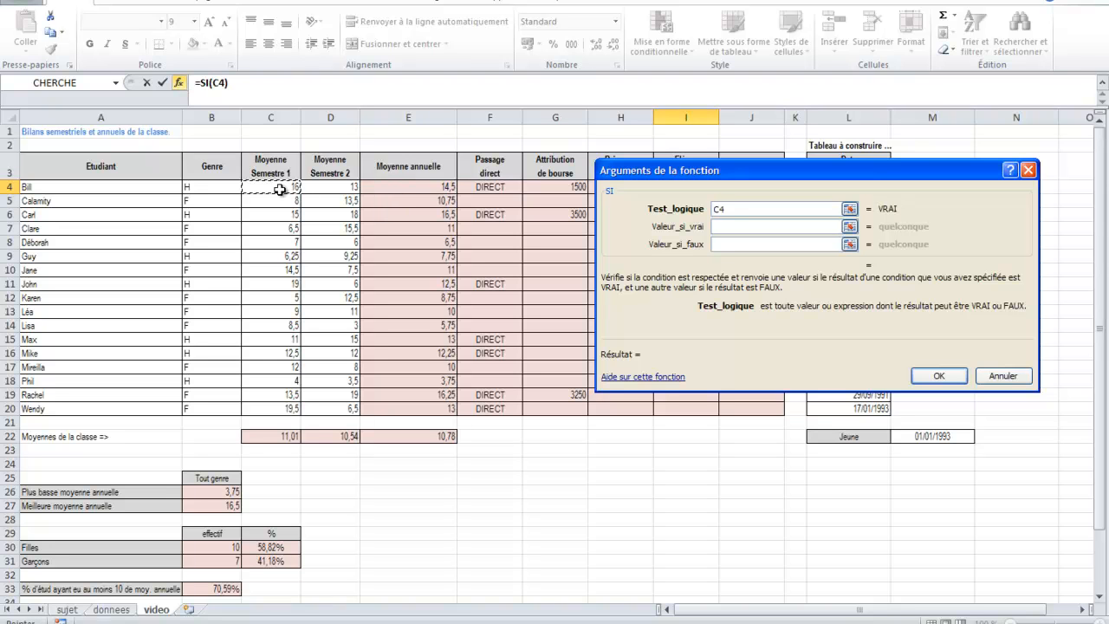
pyautogui.write('>=10')
# Step: Set the value if false of the I4 SI function to ""
pyautogui.click(737, 224)
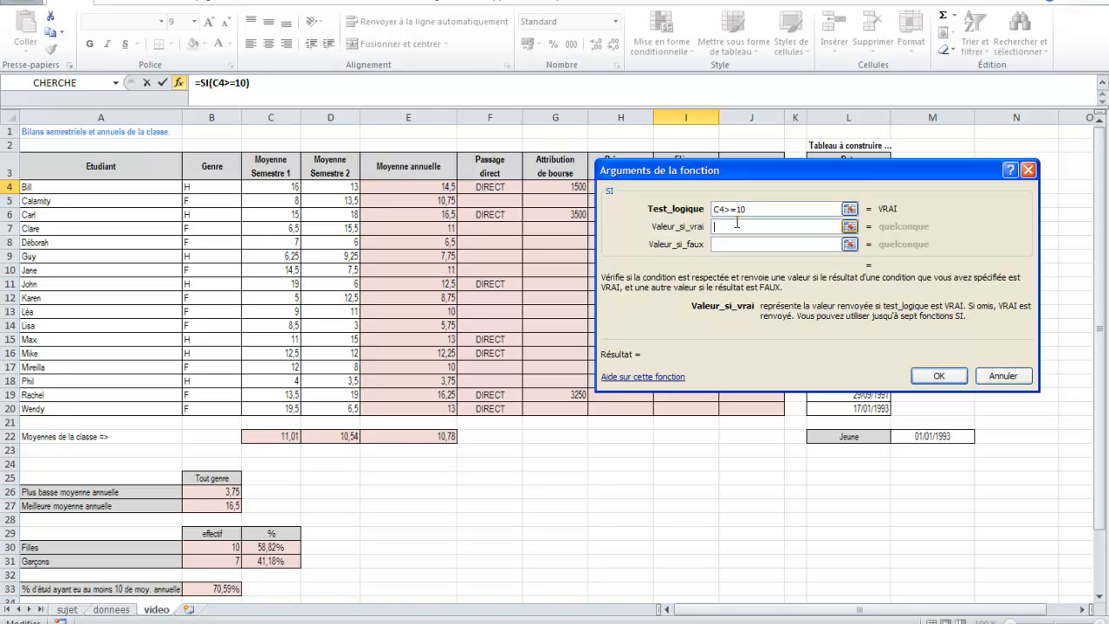
pyautogui.click(716, 243)
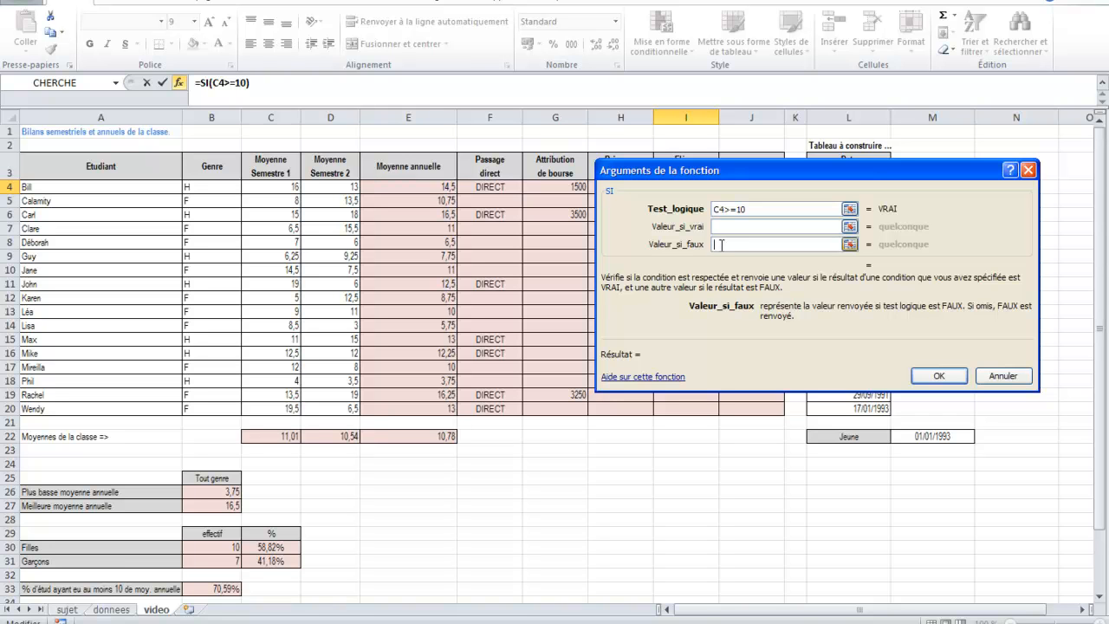
pyautogui.write('""')
# Step: Nest a second, empty SI() function as the value if true of the I4 formula and open its arguments
pyautogui.click(720, 225)
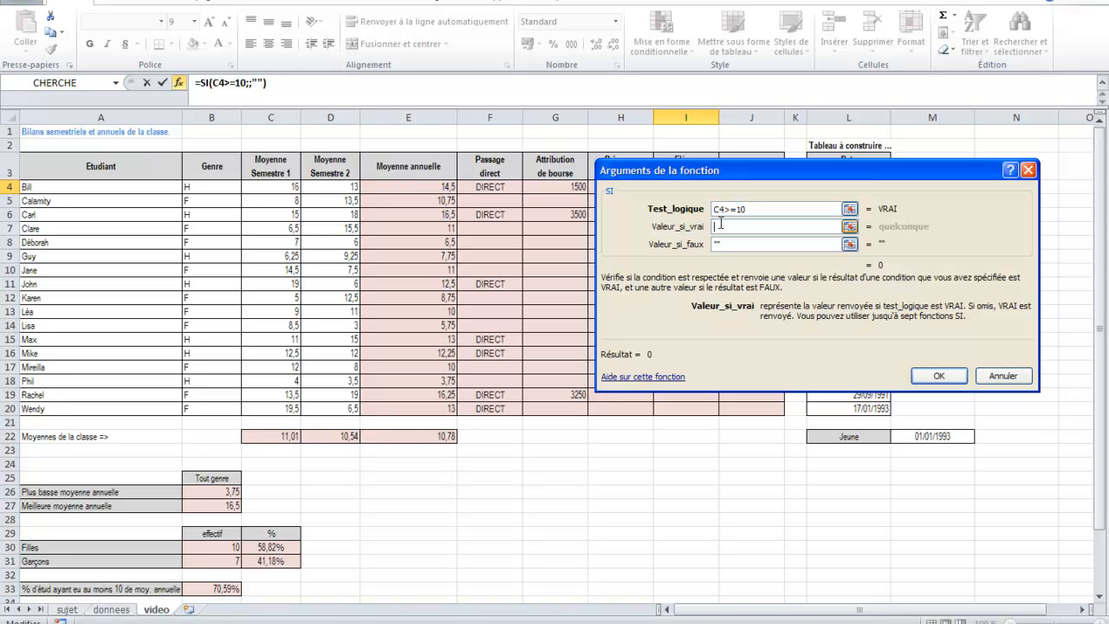
pyautogui.write('si((')
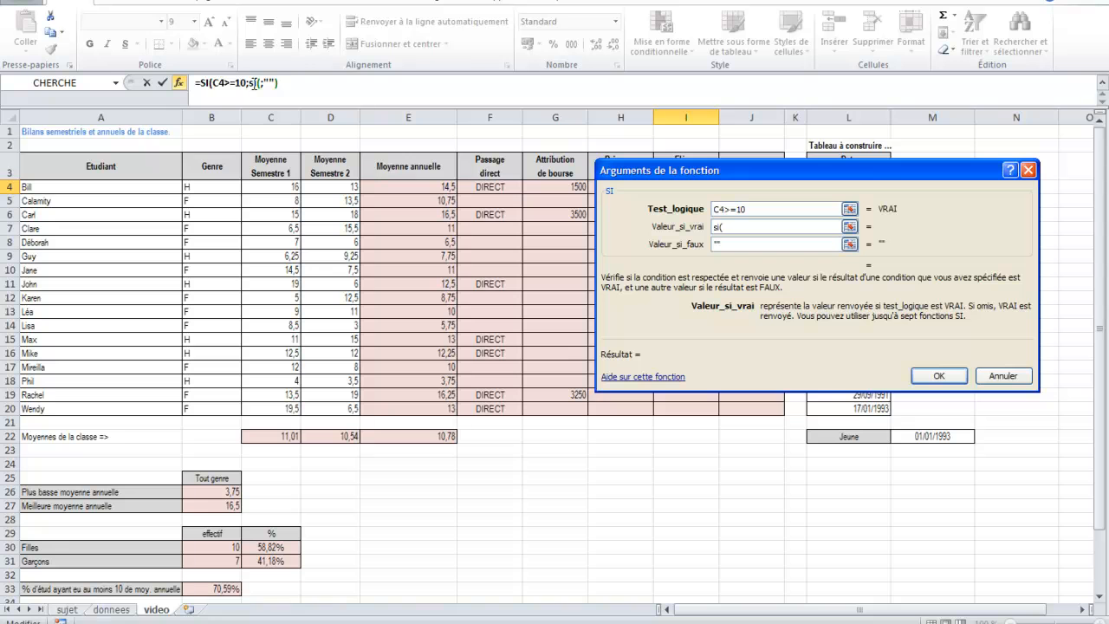
pyautogui.click(253, 83)
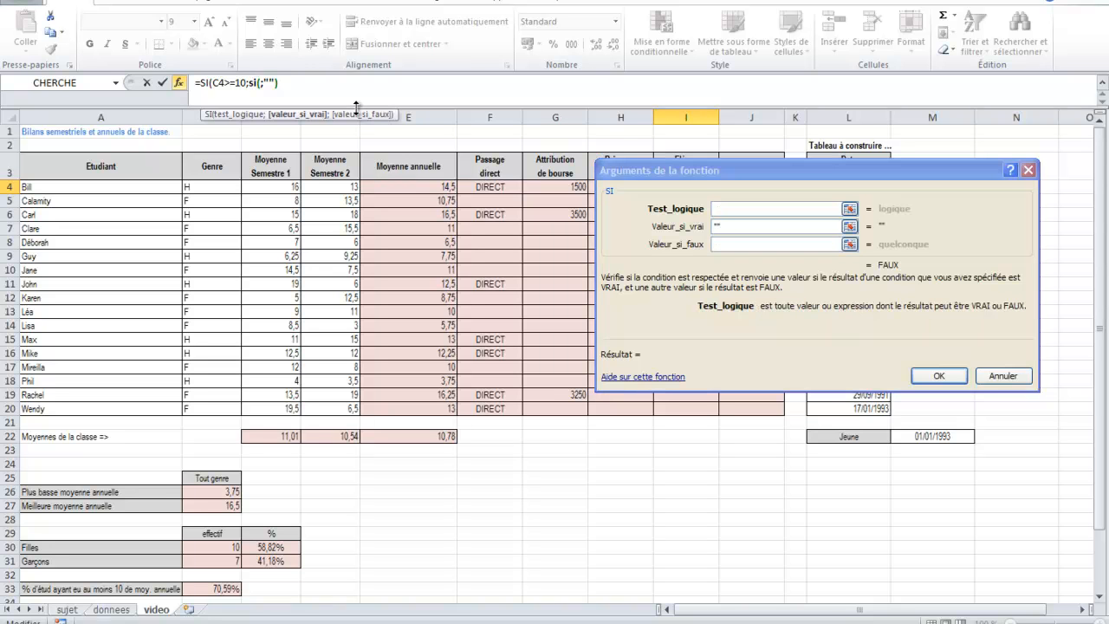
pyautogui.click(260, 83)
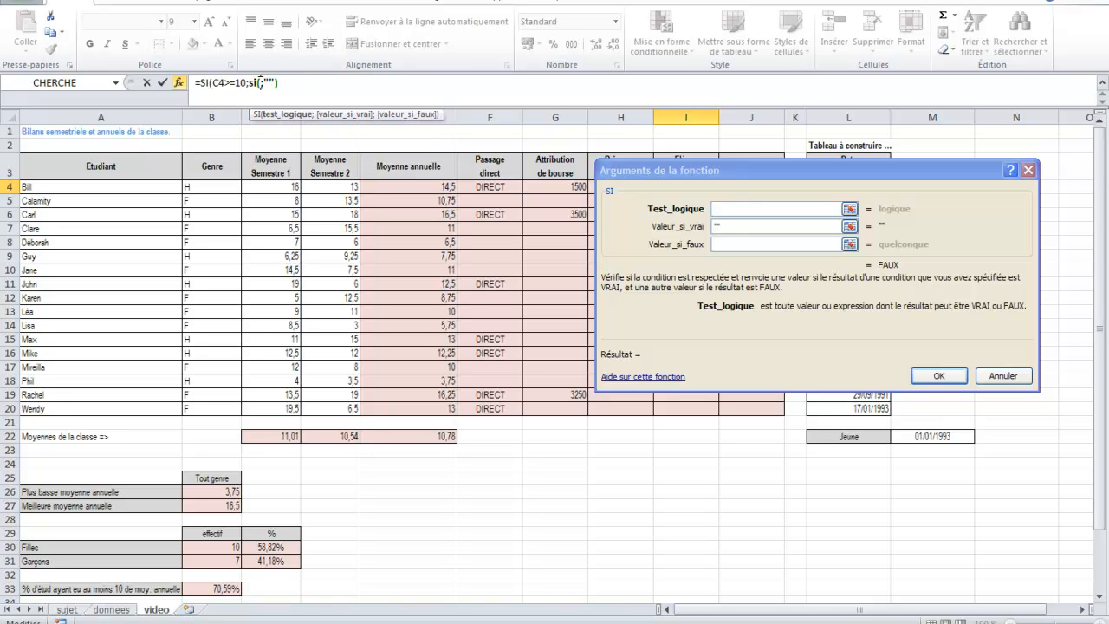
pyautogui.write(';"")')
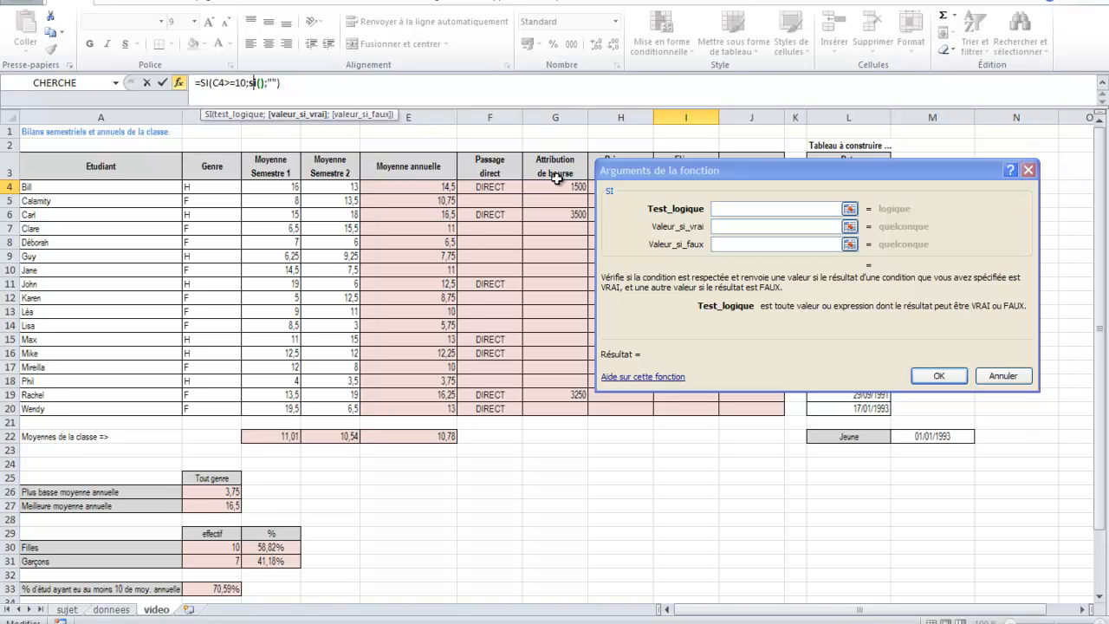
# Step: Give the nested SI in I4 the logical test D4>=10 and the value if true "REGULIER"
pyautogui.click(725, 208)
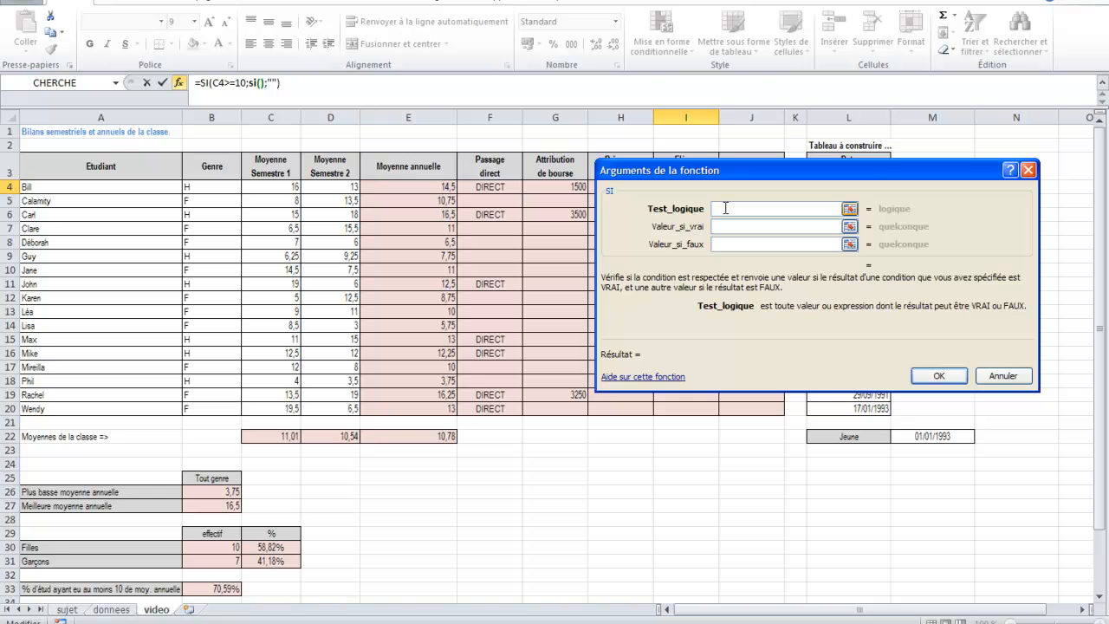
pyautogui.click(324, 188)
pyautogui.write('>')
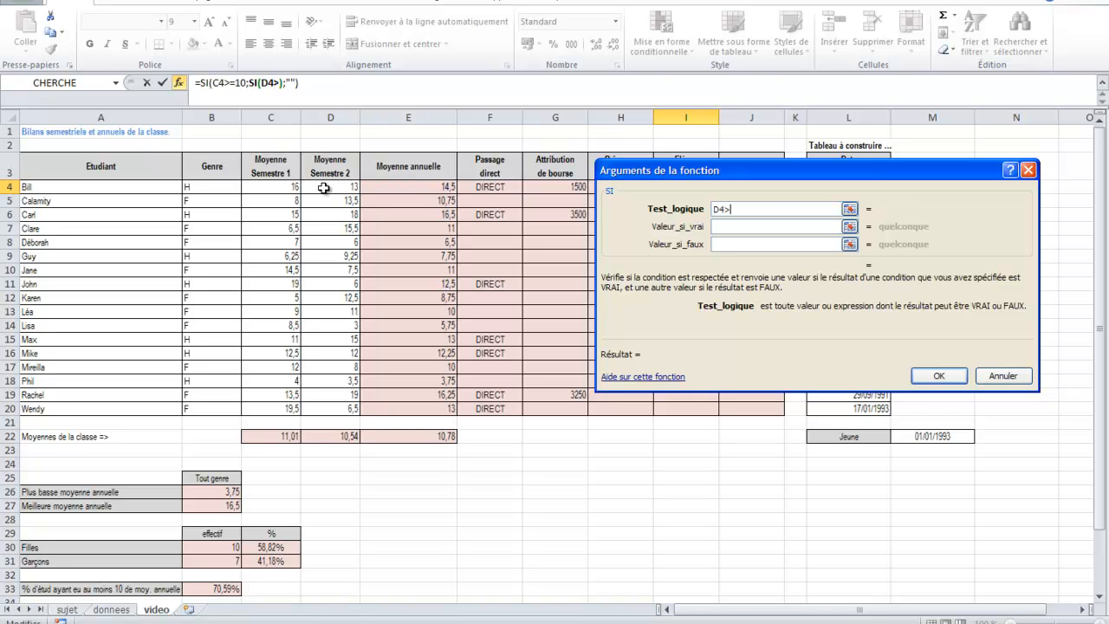
pyautogui.write('=10')
pyautogui.click(741, 226)
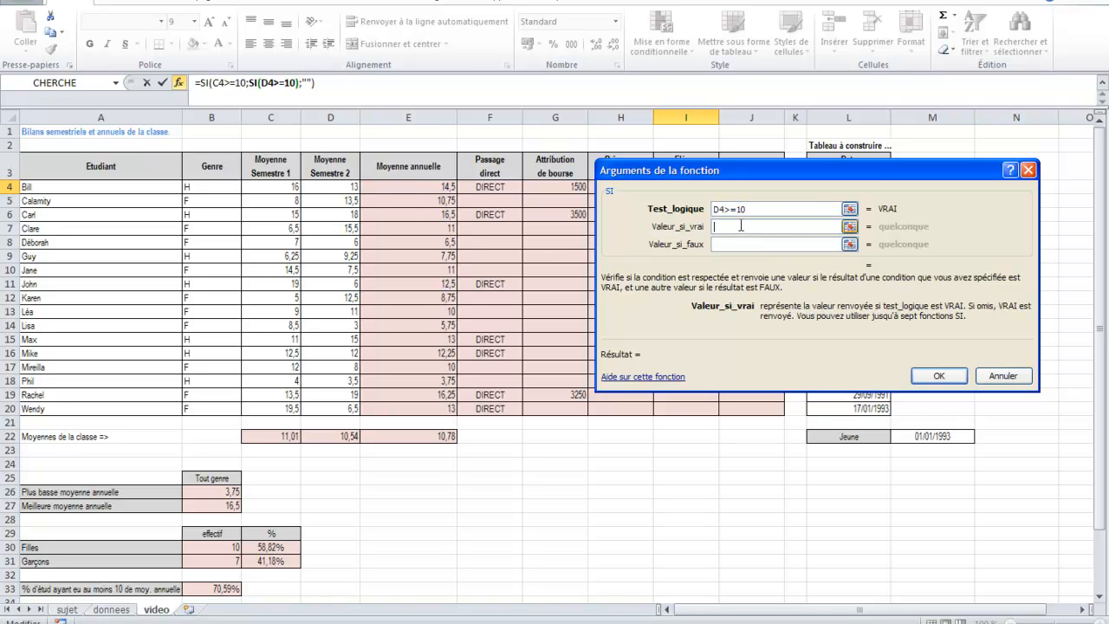
pyautogui.write('"REG')
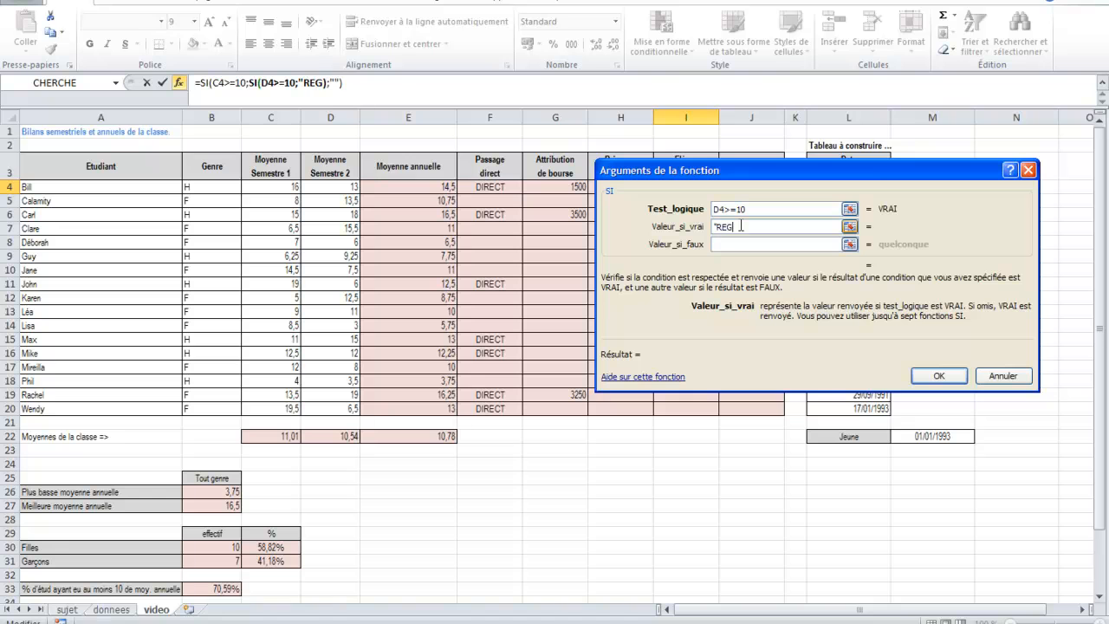
pyautogui.write('ULIER"')
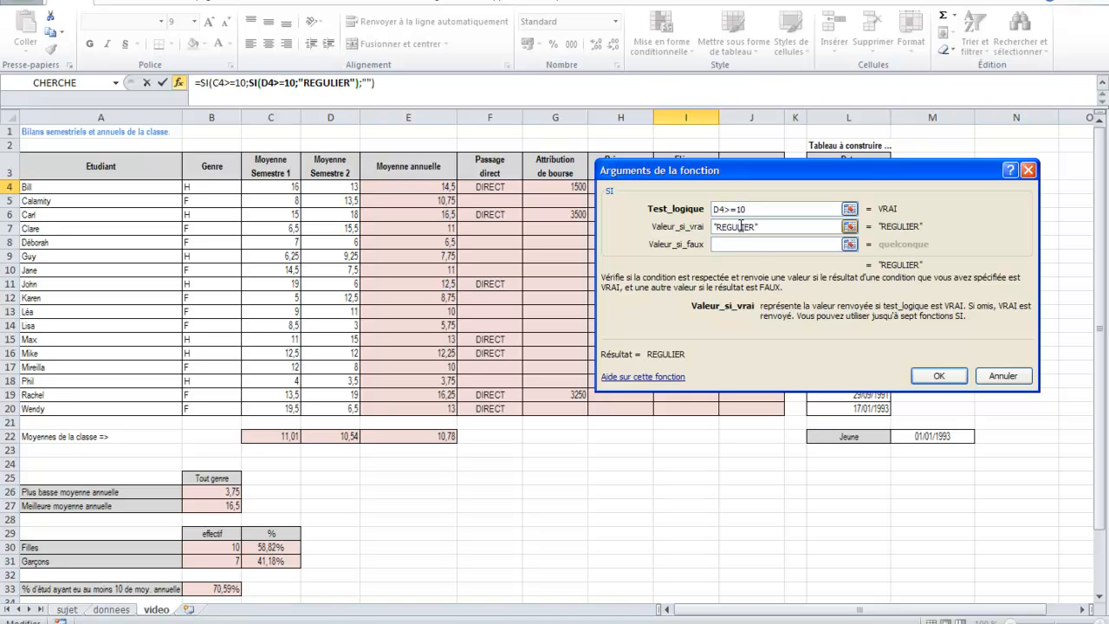
# Step: Set the nested SI's value if false to "" and fill the I4 formula down to I20
pyautogui.click(745, 245)
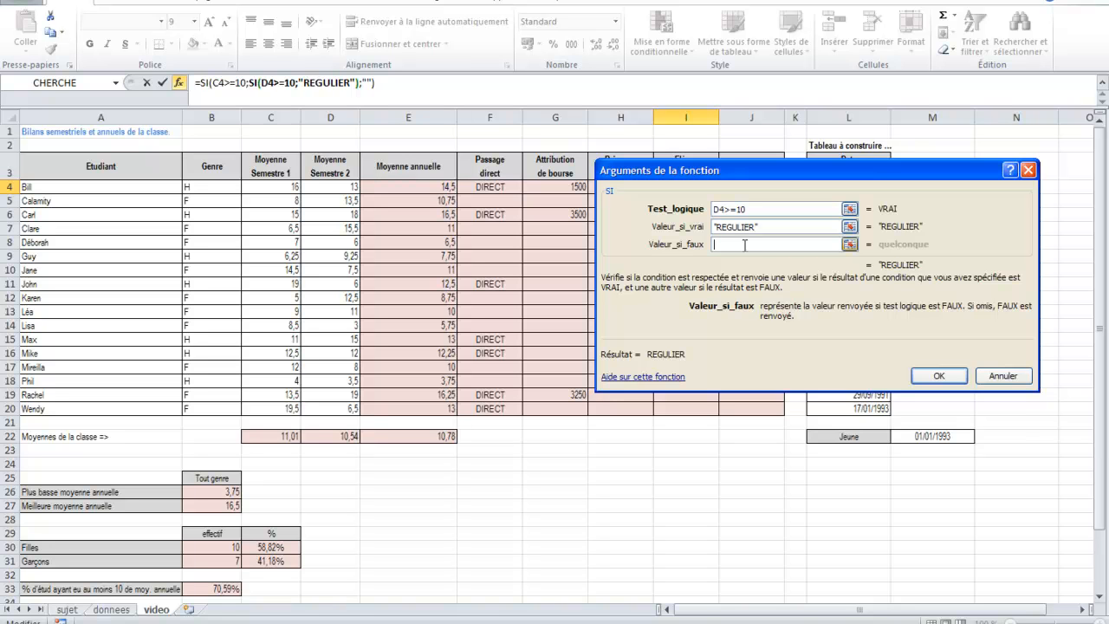
pyautogui.write('""')
pyautogui.click(929, 375)
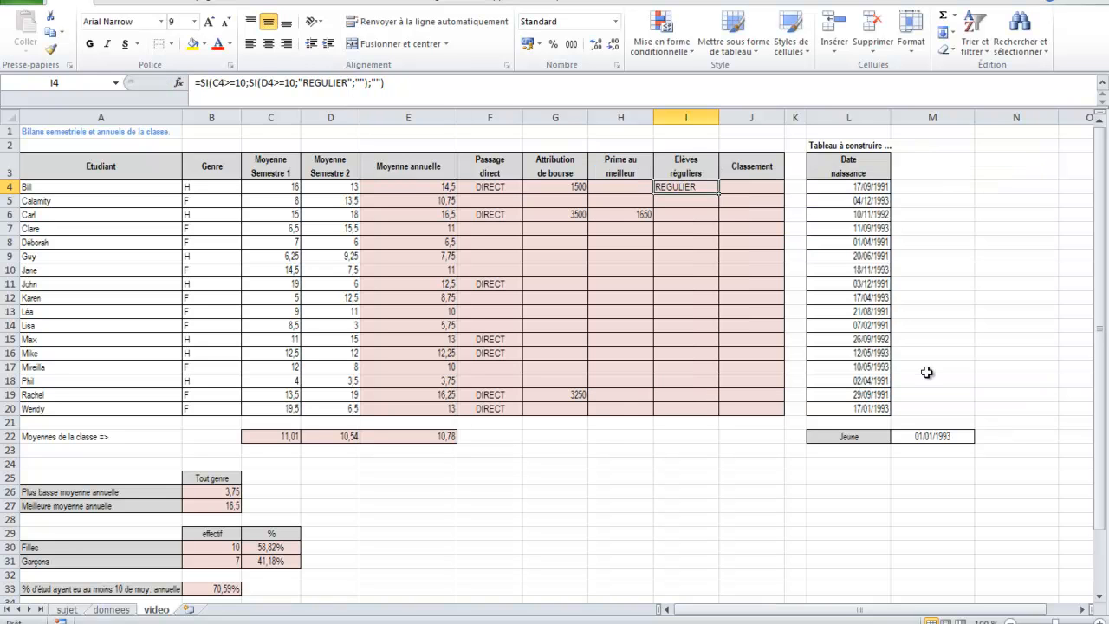
pyautogui.moveTo(718, 192); pyautogui.dragTo(718, 417)
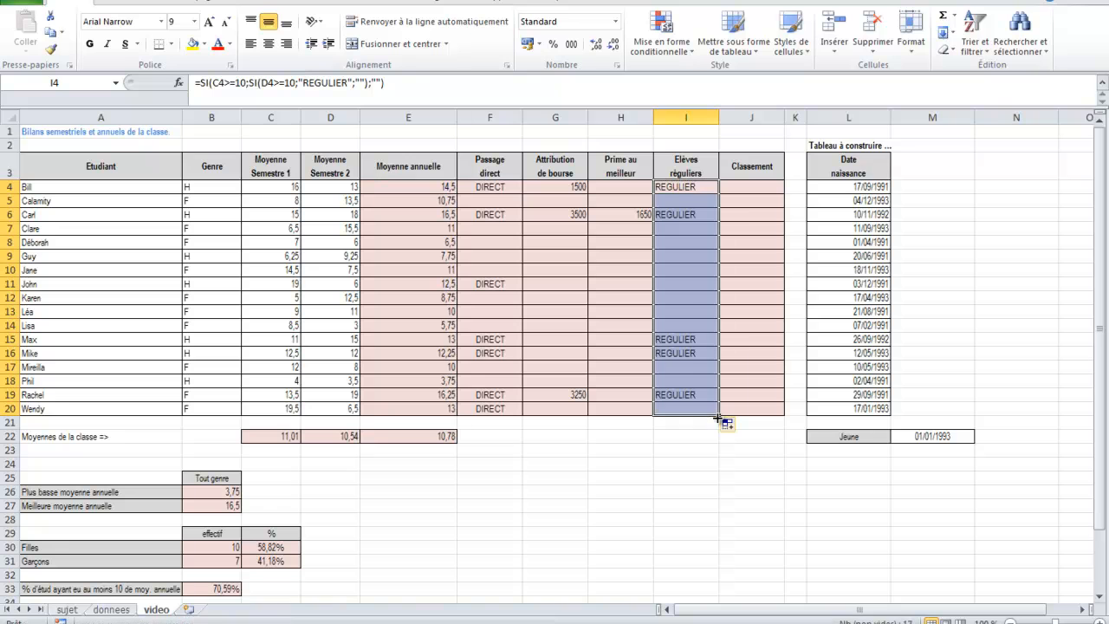
pyautogui.click(674, 188)
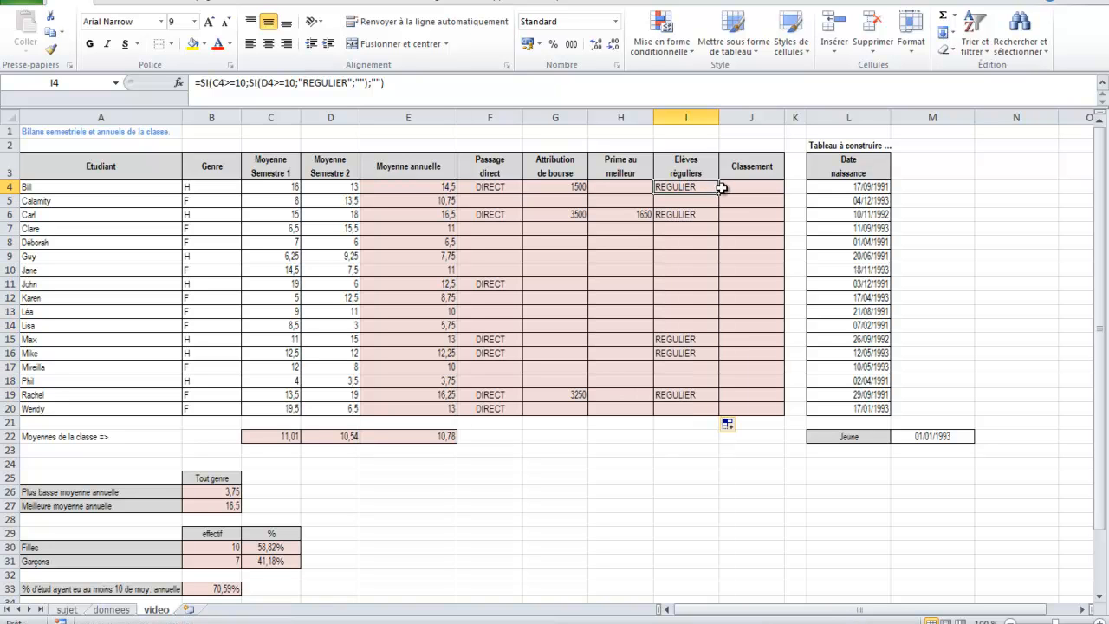
# Step: Start a RANG function in J4, open its arguments and set the number to E4
pyautogui.click(732, 186)
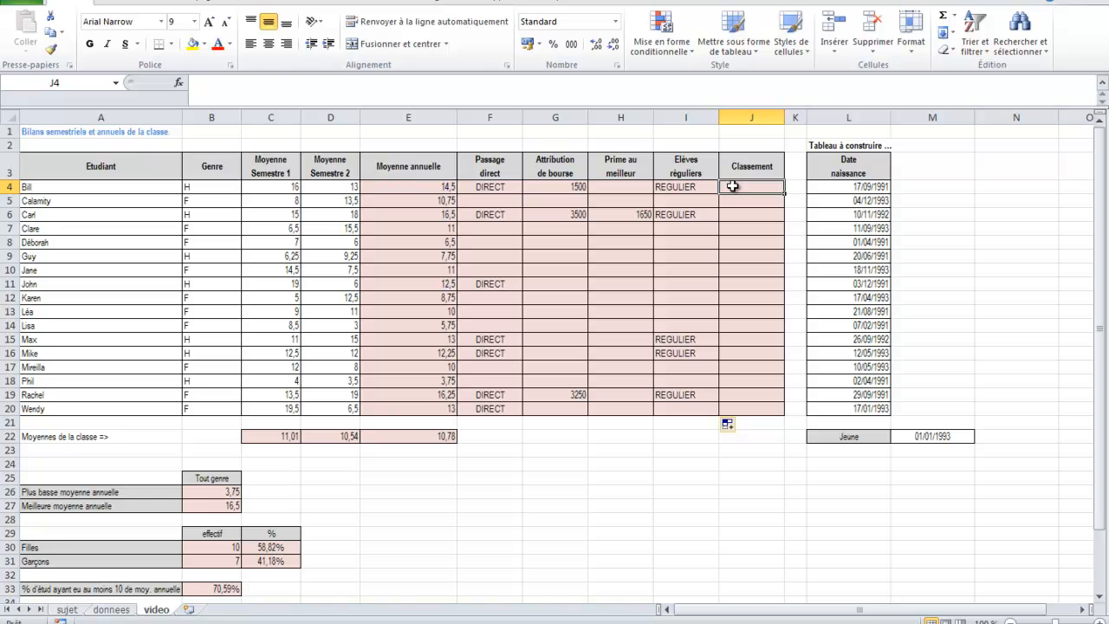
pyautogui.click(375, 187)
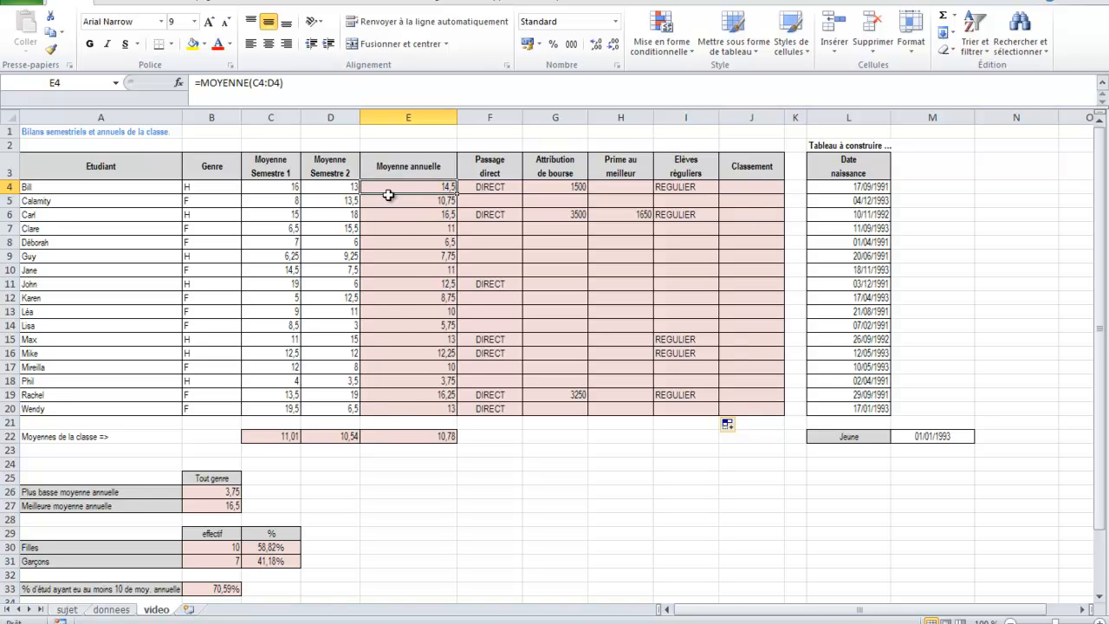
pyautogui.click(748, 187)
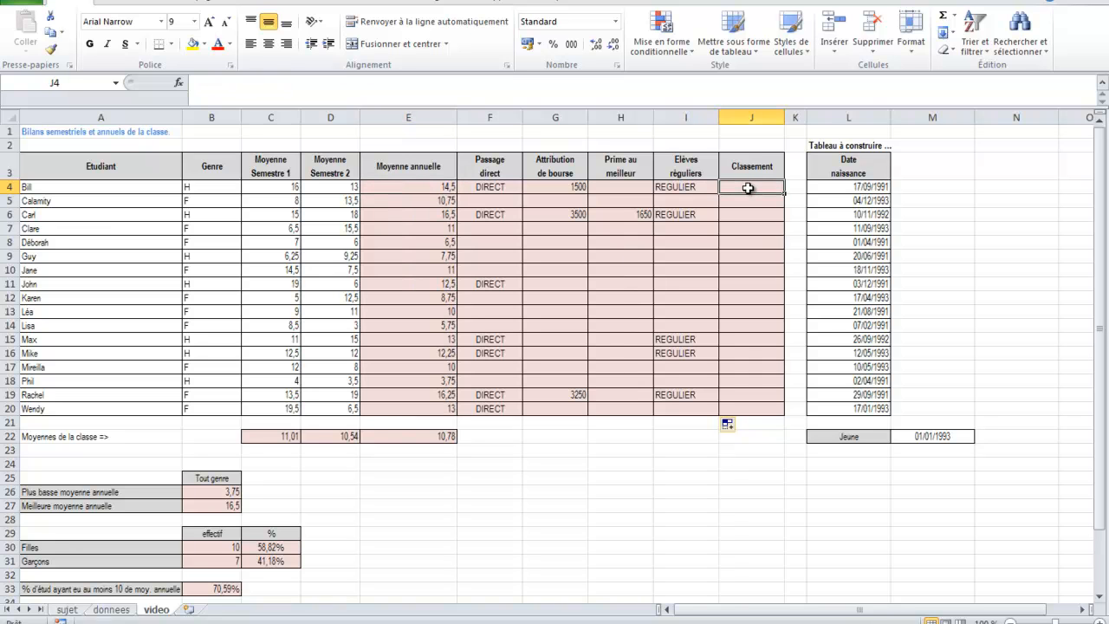
pyautogui.write('=rang(')
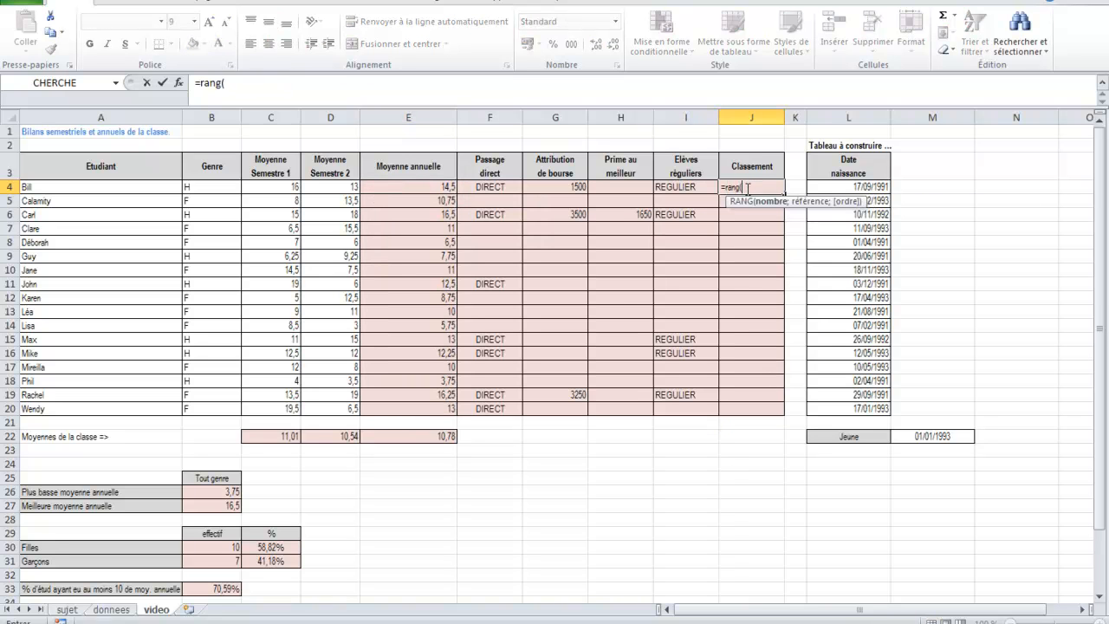
pyautogui.click(179, 82)
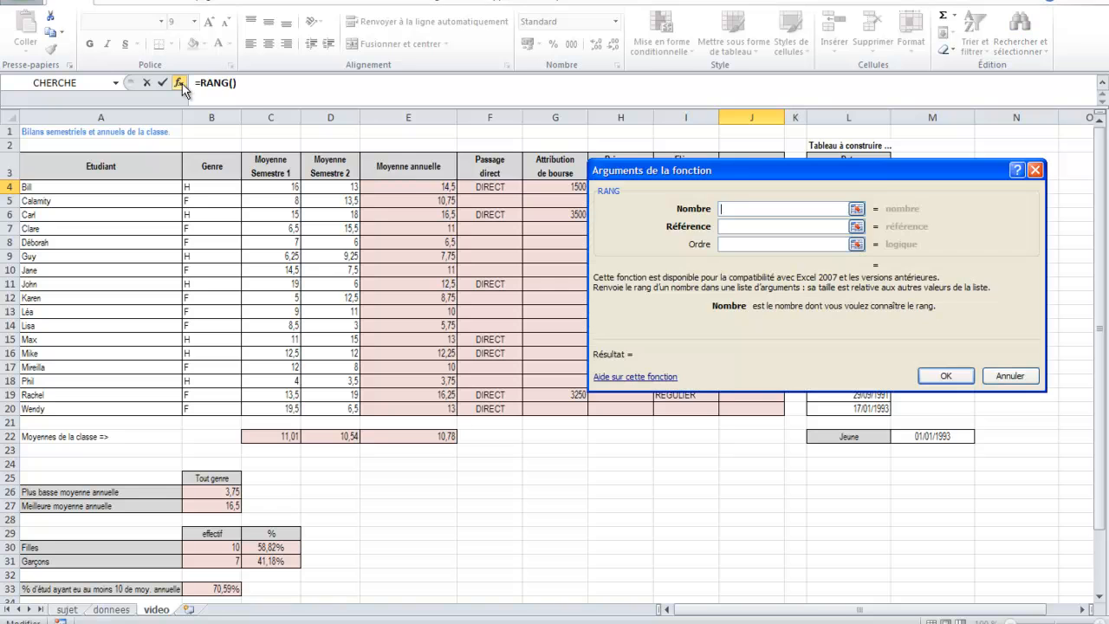
pyautogui.click(408, 186)
pyautogui.press('Tab')
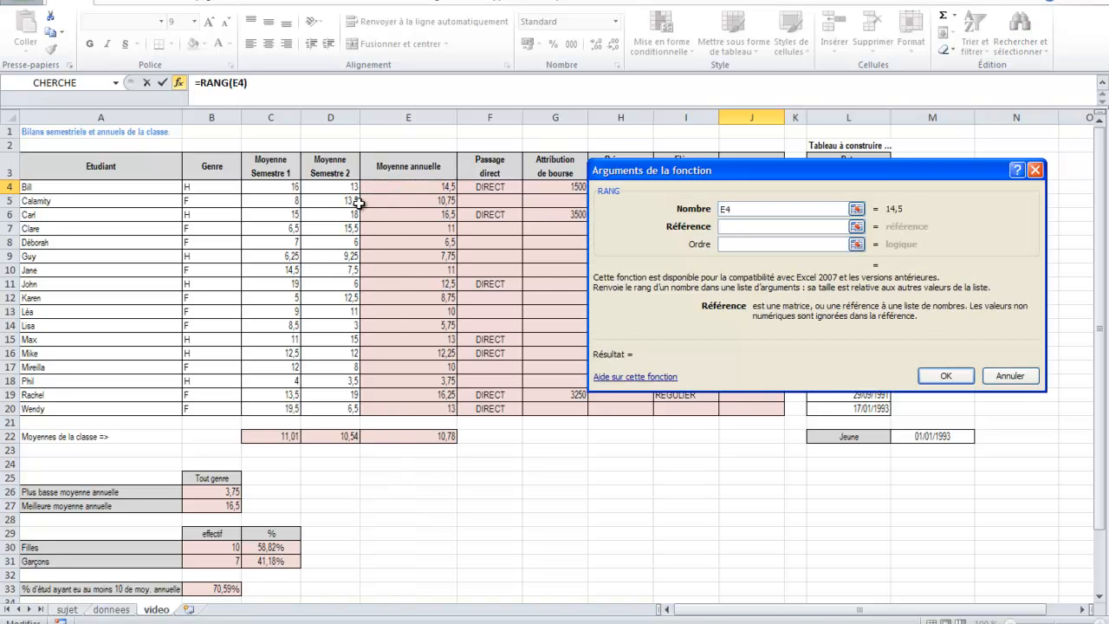
# Step: Set the RANG reference to E$4:E$20, leave the order empty, and fill the J4 formula down to J20
pyautogui.moveTo(384, 187); pyautogui.dragTo(397, 414)
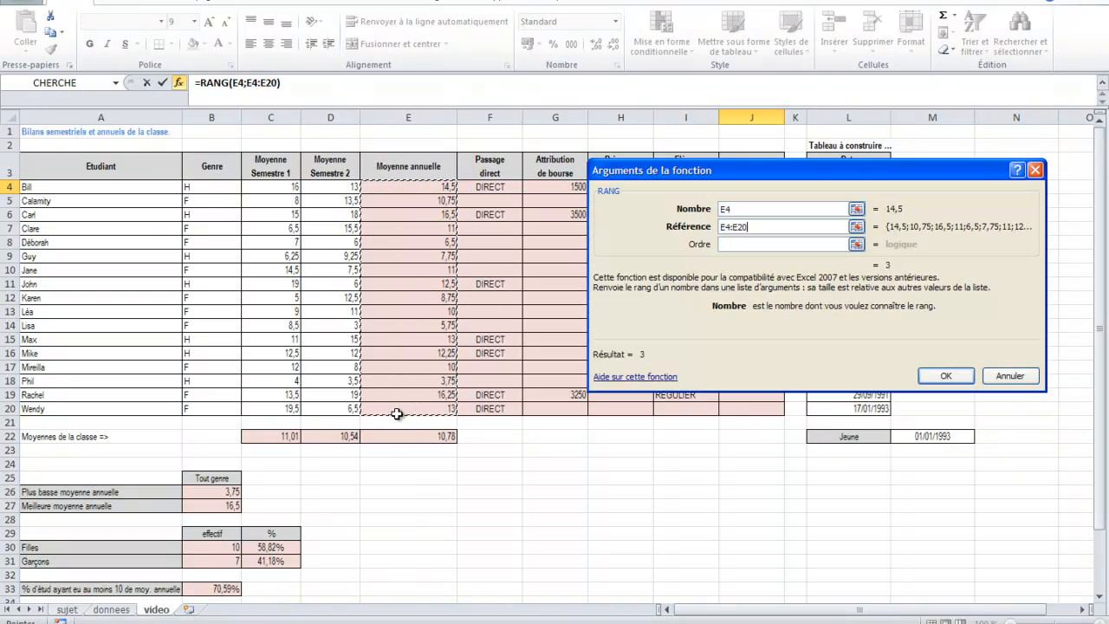
pyautogui.press('F4')
pyautogui.press('F4')
pyautogui.click(731, 246)
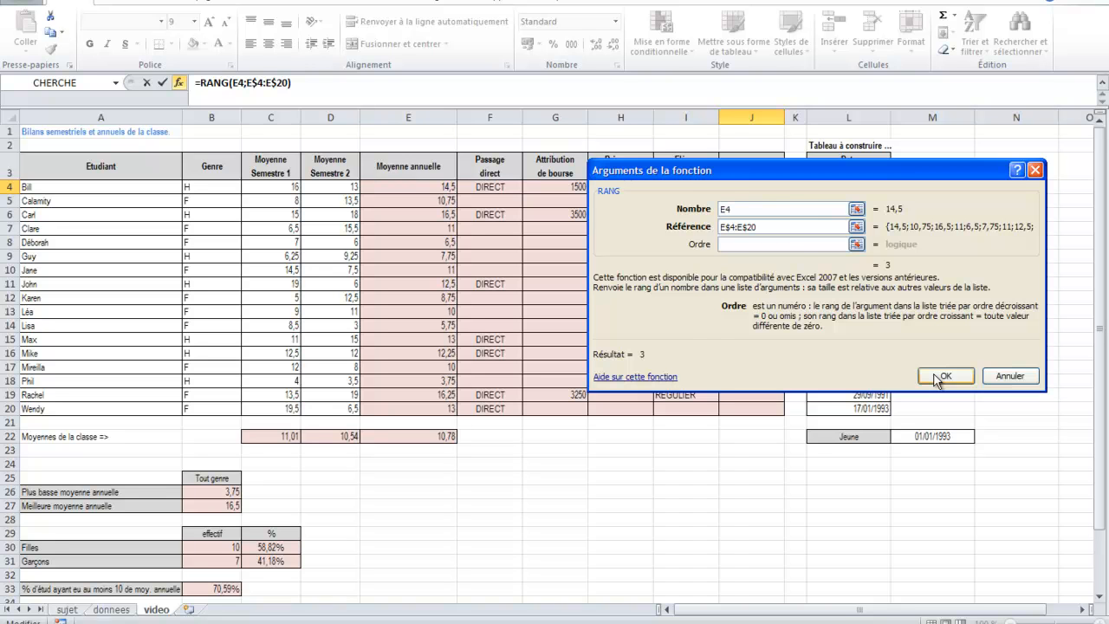
pyautogui.click(939, 378)
pyautogui.moveTo(785, 189); pyautogui.dragTo(786, 418)
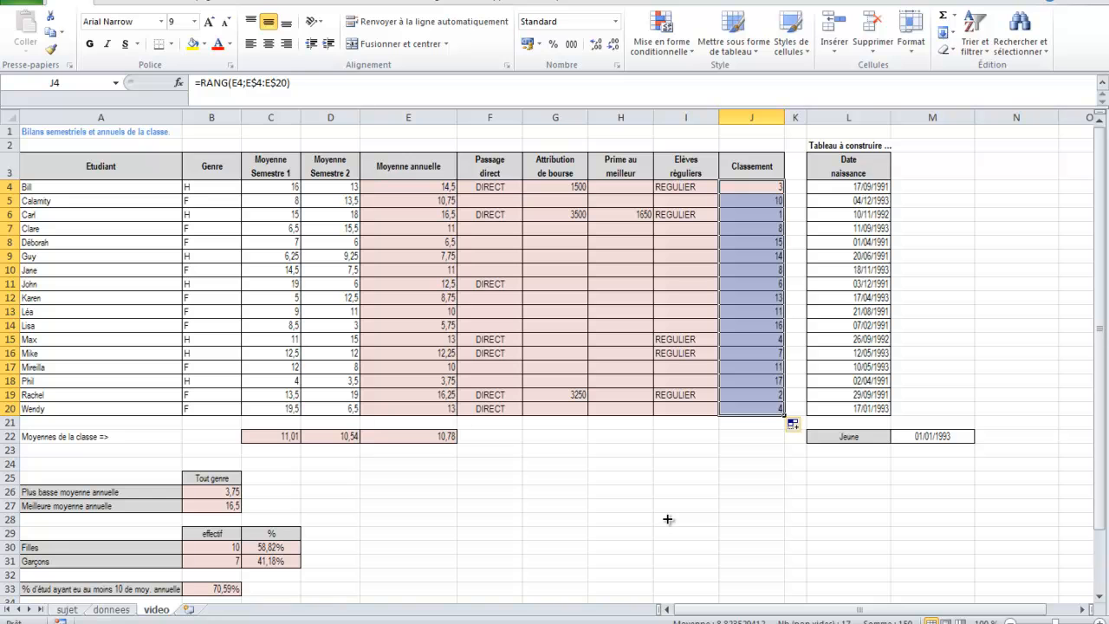
pyautogui.click(666, 518)
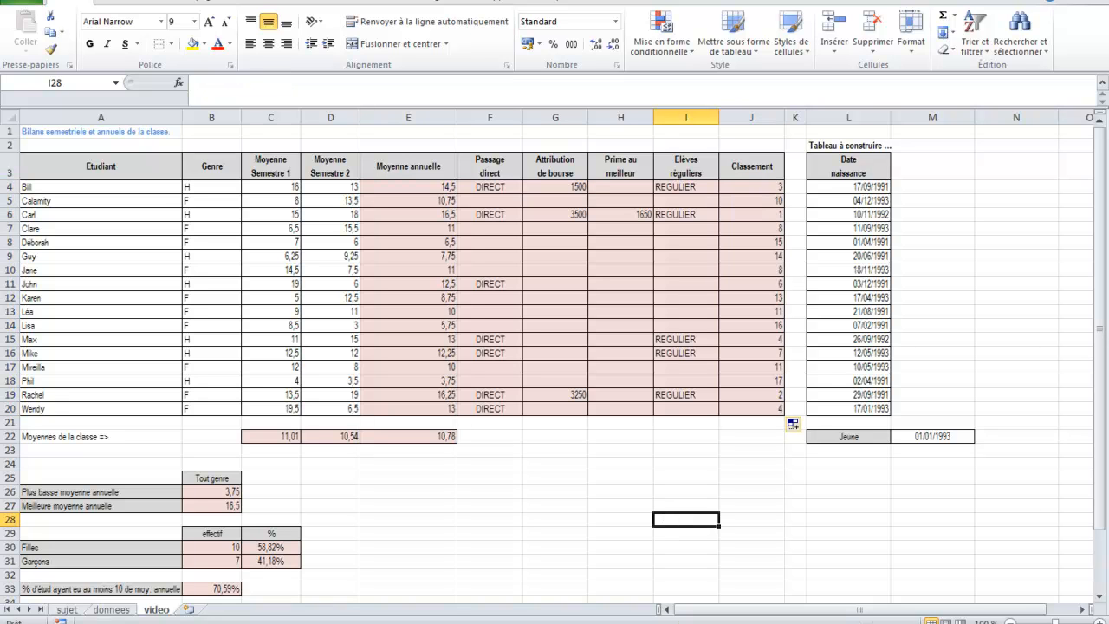
# Step: Apply all borders to the range M3:N20 beside the birth date column
pyautogui.click(1086, 610)
pyautogui.click(1086, 610)
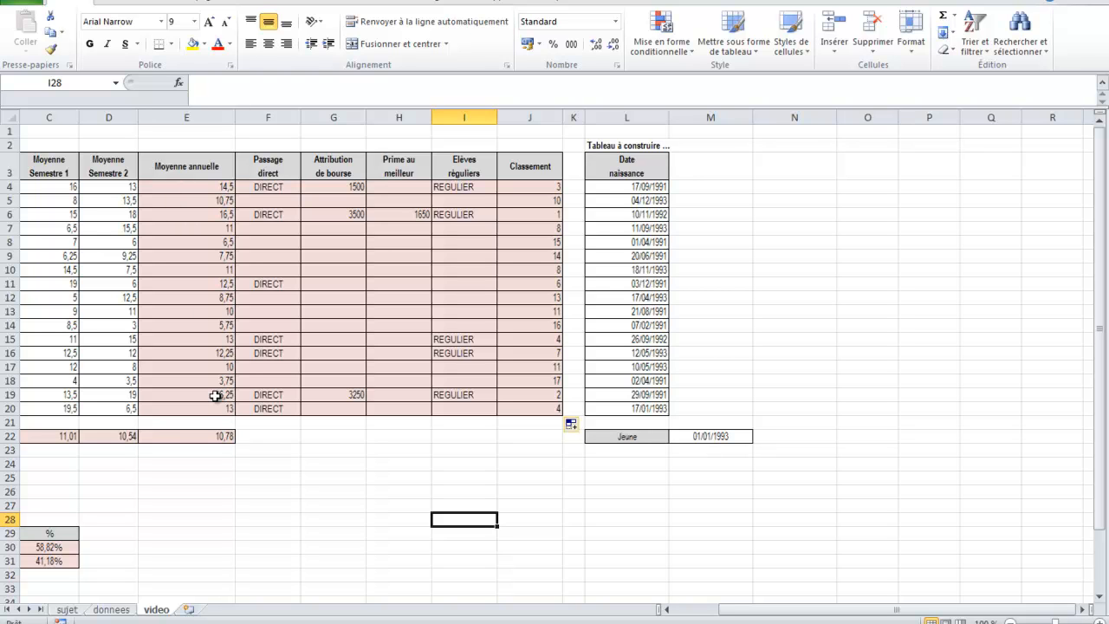
pyautogui.moveTo(713, 169); pyautogui.dragTo(792, 405)
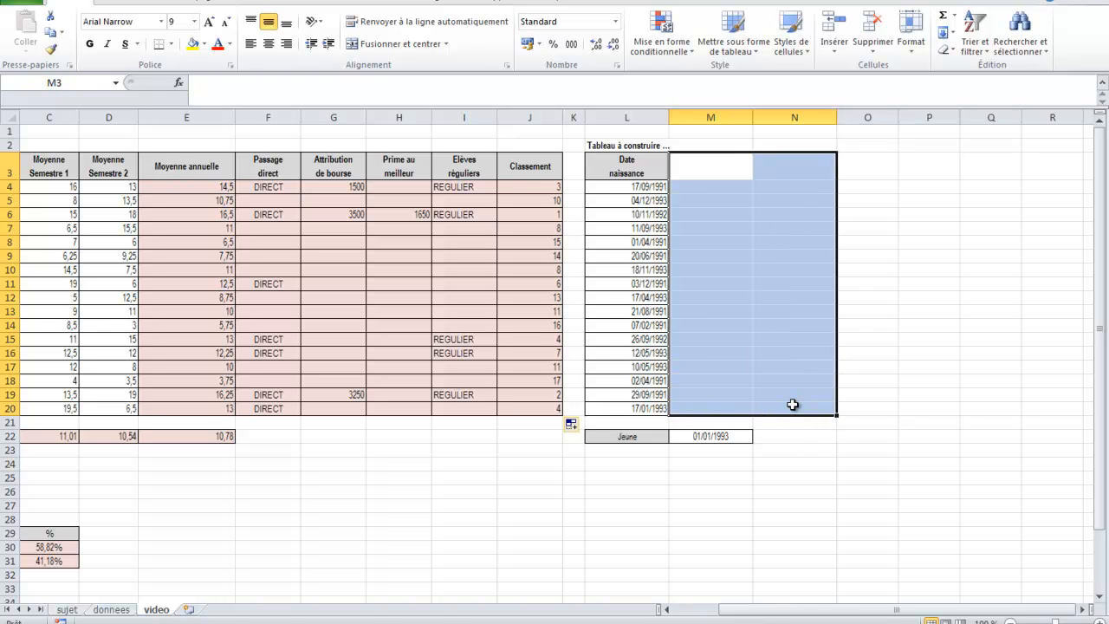
pyautogui.click(172, 44)
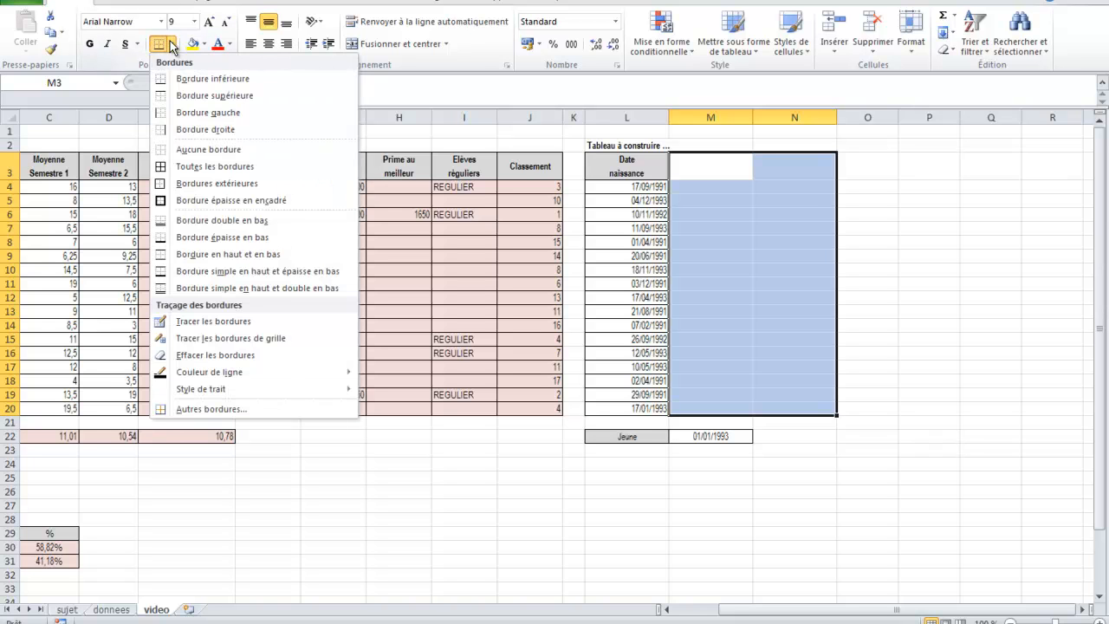
pyautogui.click(165, 166)
# Step: Copy the formatting of the header cell L3 onto M3:N3
pyautogui.click(641, 167)
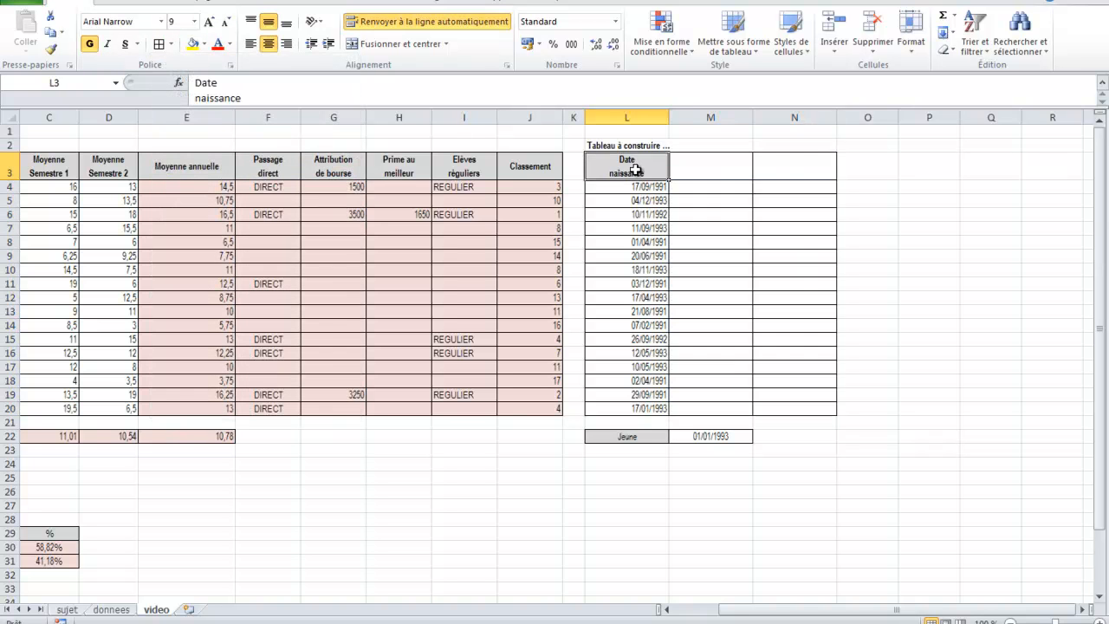
pyautogui.click(53, 49)
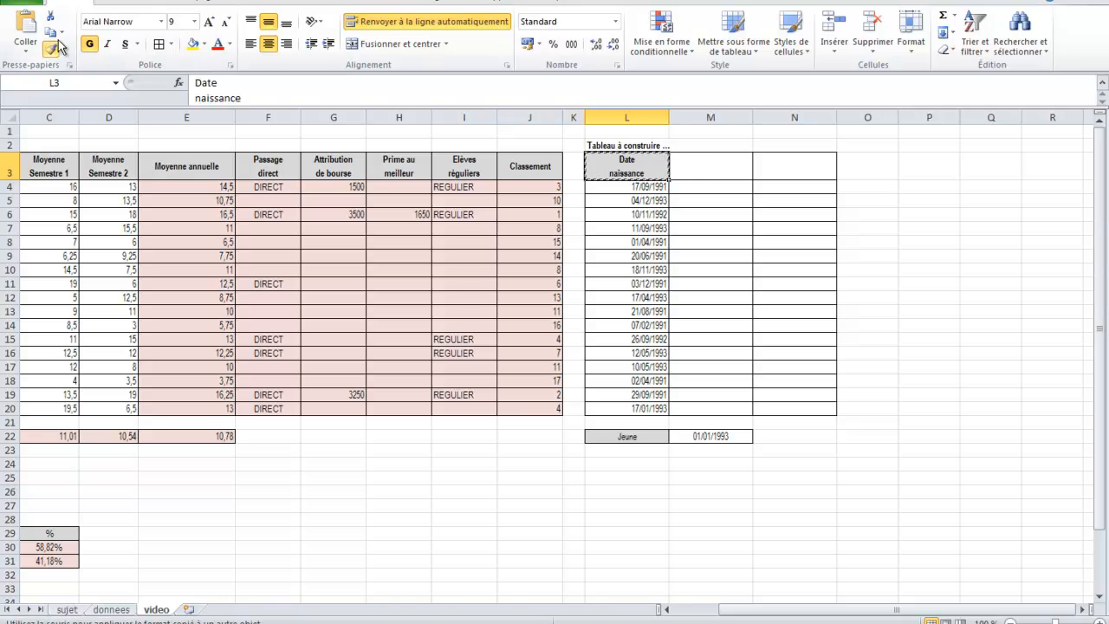
pyautogui.moveTo(700, 164); pyautogui.dragTo(783, 169)
# Step: Enter the header "Report de la note pour les jeunes" in M3
pyautogui.click(696, 170)
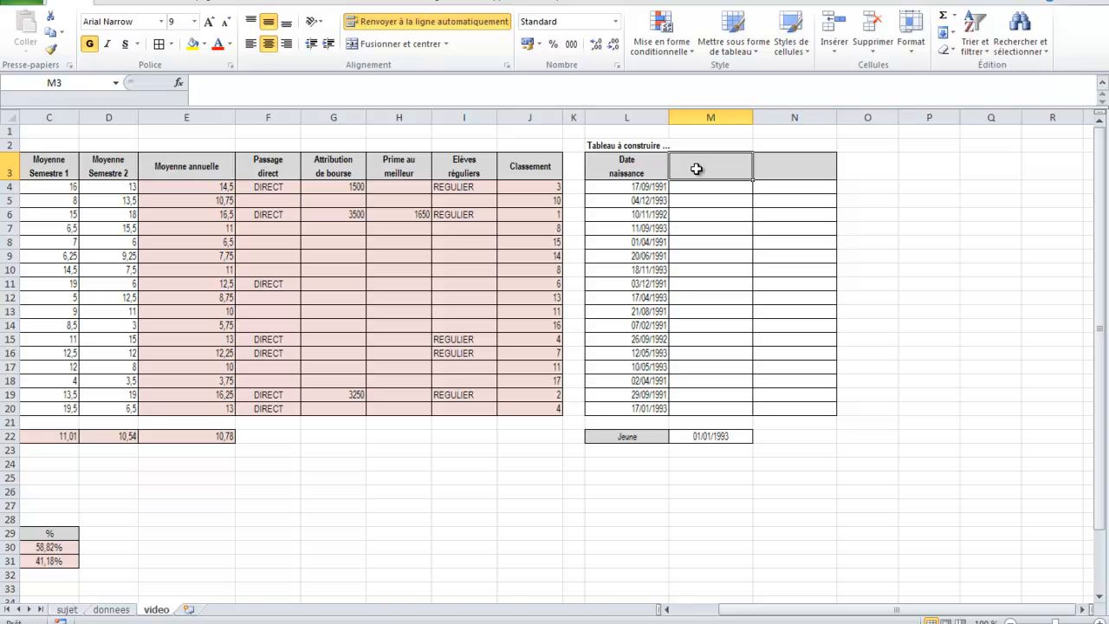
pyautogui.write('Repor')
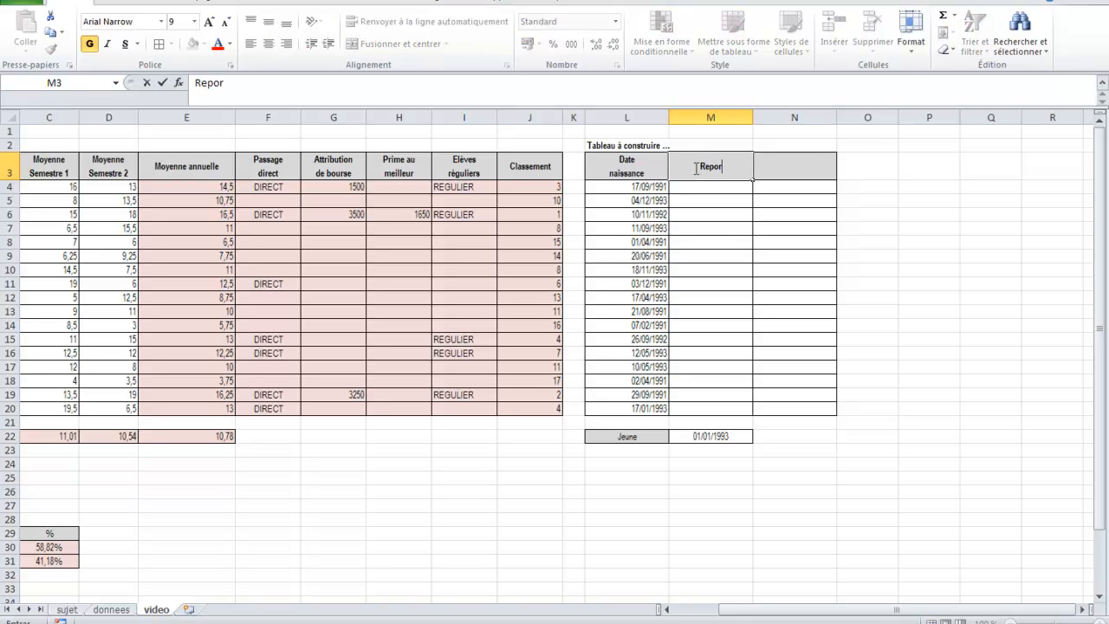
pyautogui.write('t de la note pour les jeunes')
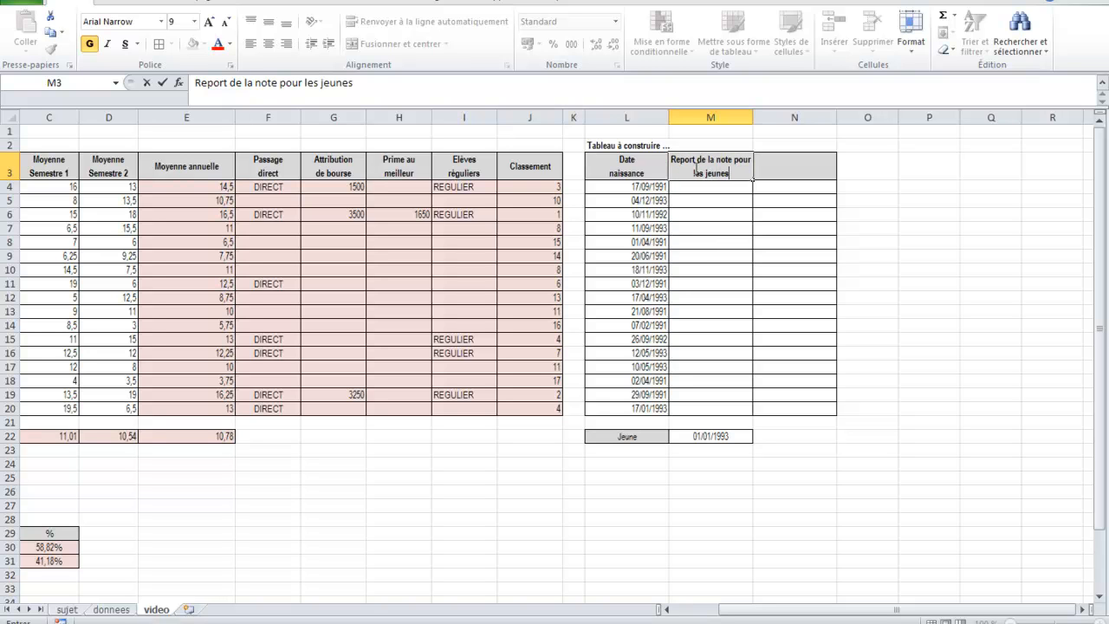
pyautogui.press('Return')
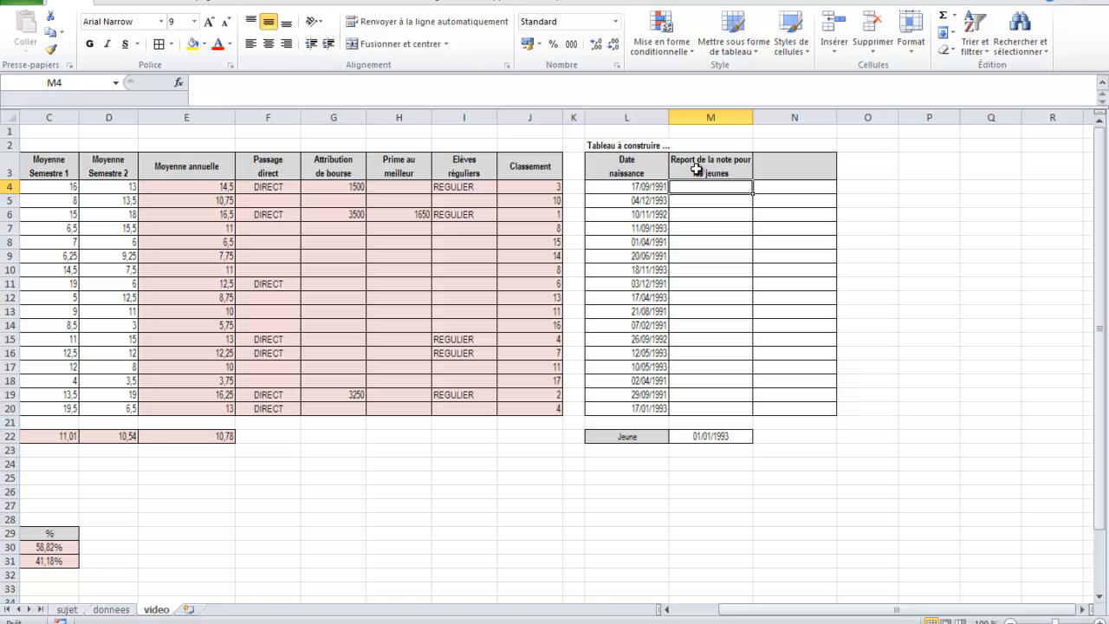
# Step: Write the formula =SI(L4>=$M$22;E4;"") in M4
pyautogui.write('=si(')
pyautogui.click(642, 187)
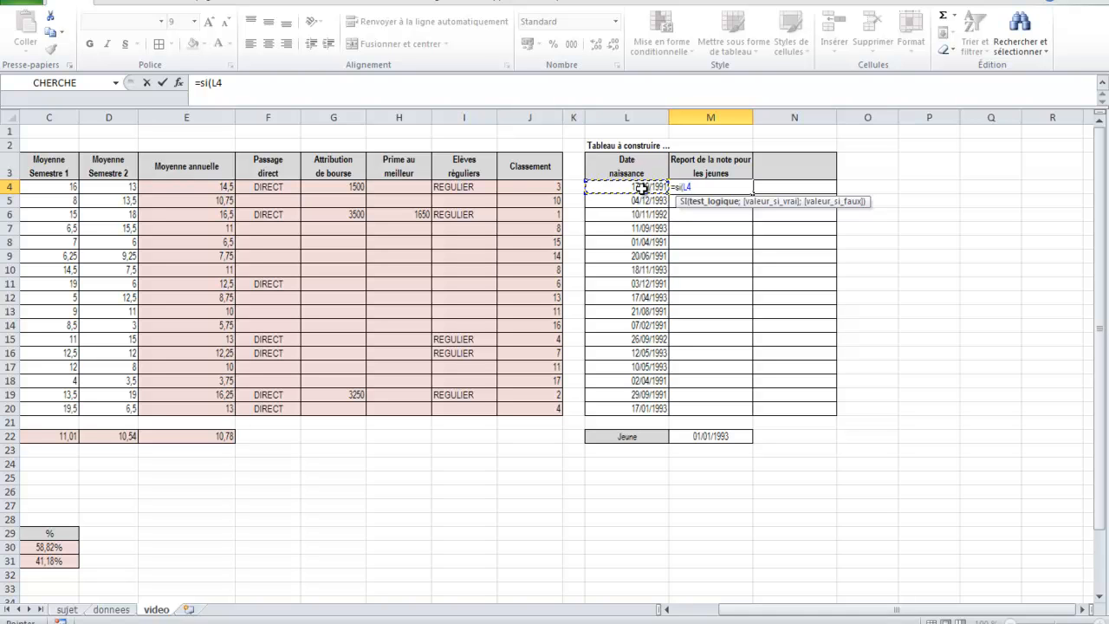
pyautogui.write('>=')
pyautogui.click(699, 435)
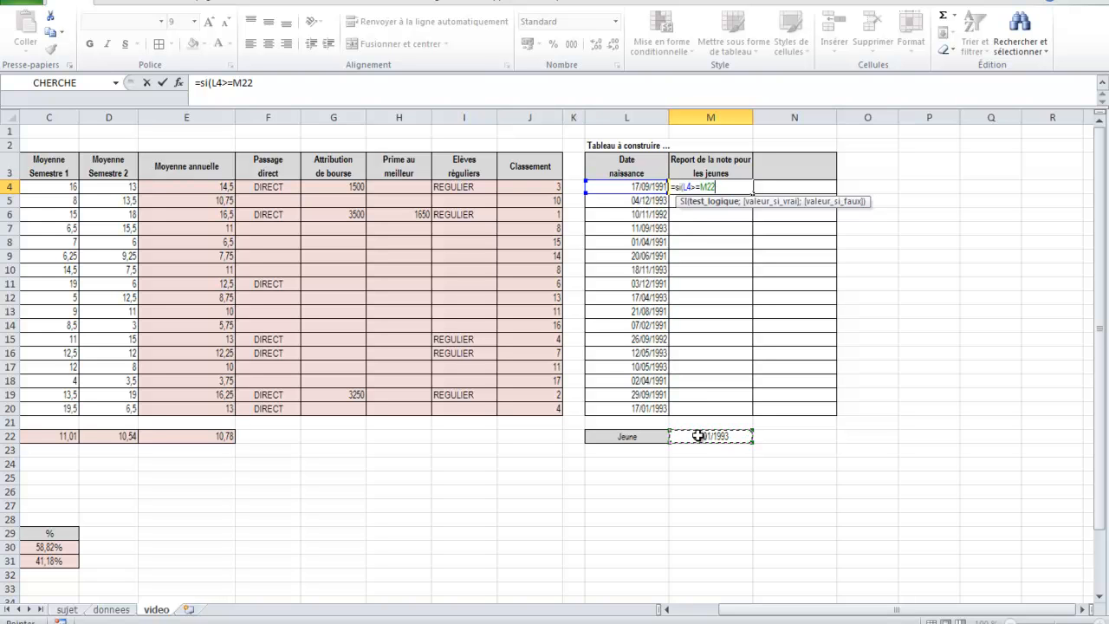
pyautogui.press('F4')
pyautogui.write(';')
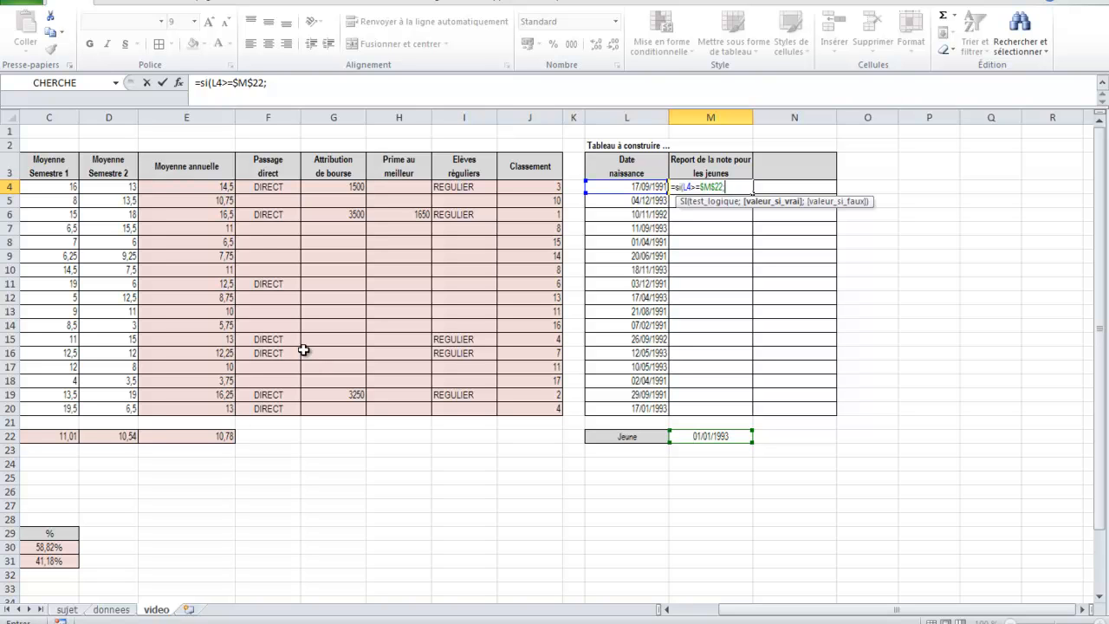
pyautogui.click(198, 186)
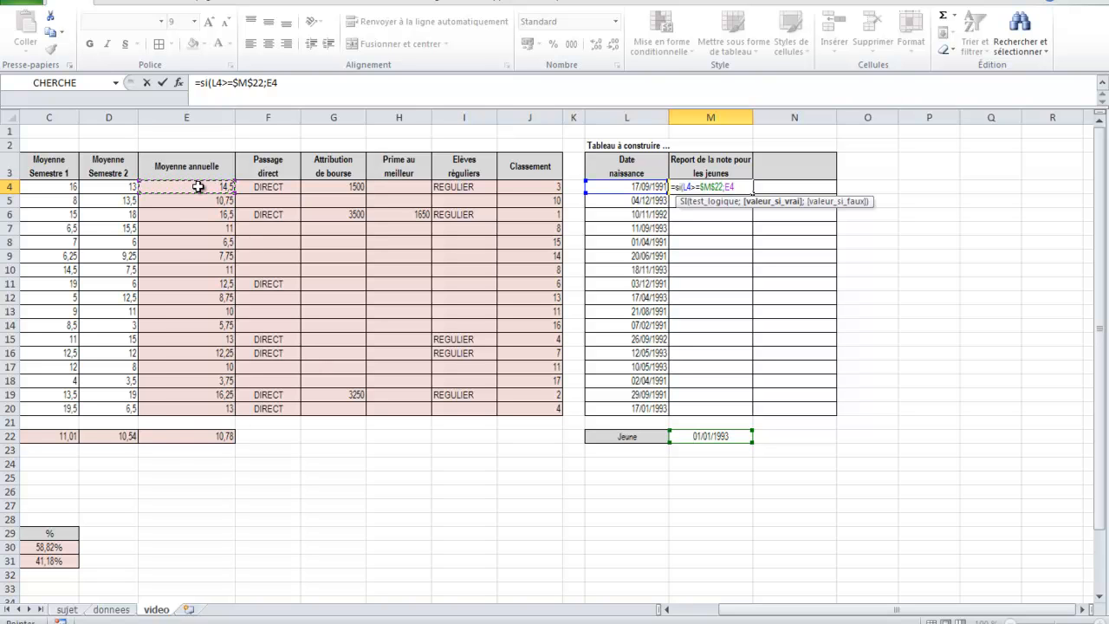
pyautogui.write(';""')
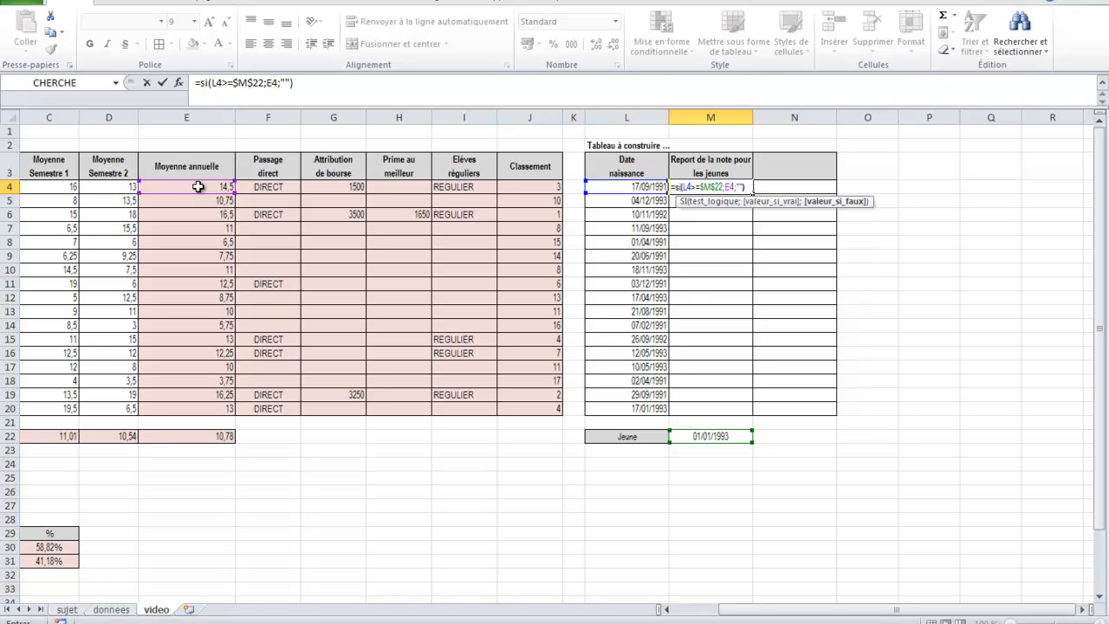
pyautogui.write(')')
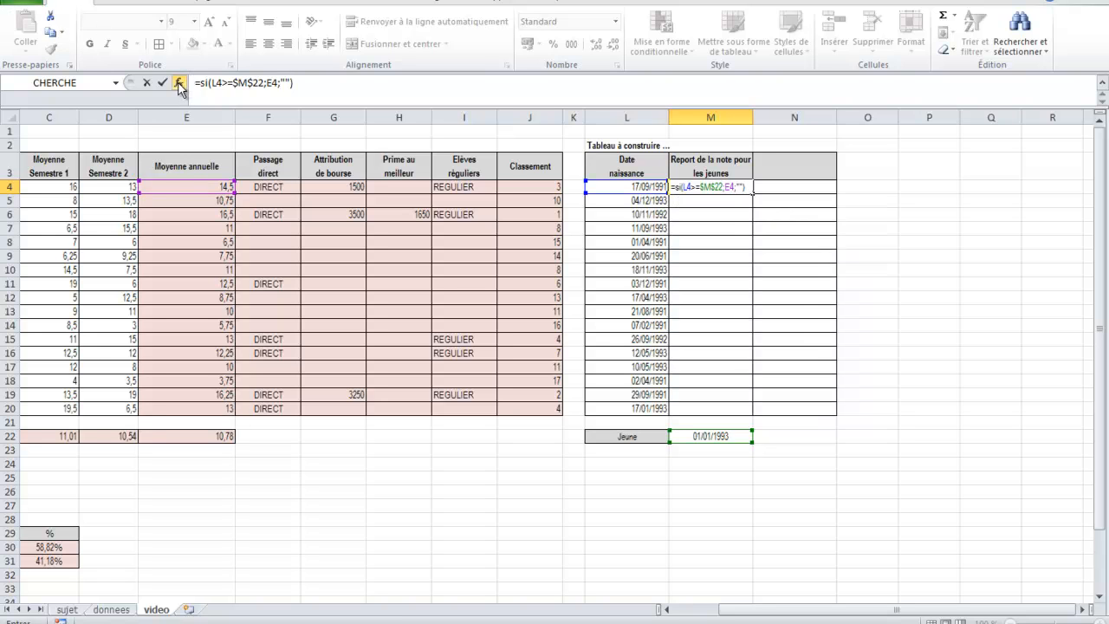
# Step: Check the M4 formula's function arguments, confirm them, and fill the formula down to M20
pyautogui.click(179, 82)
pyautogui.click(785, 208)
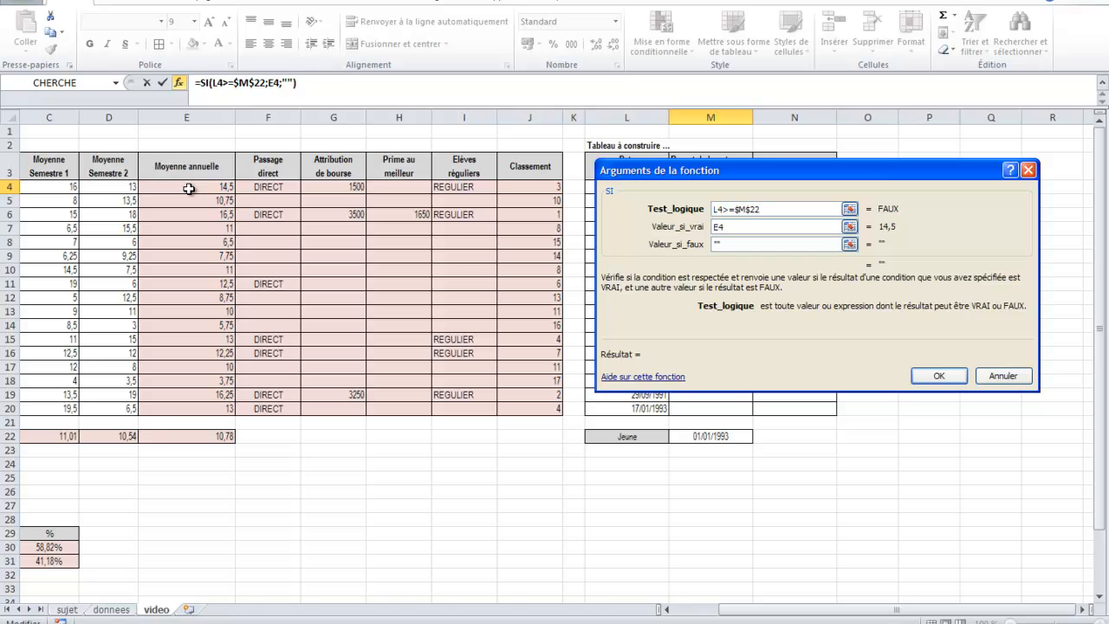
pyautogui.moveTo(619, 180); pyautogui.dragTo(547, 251)
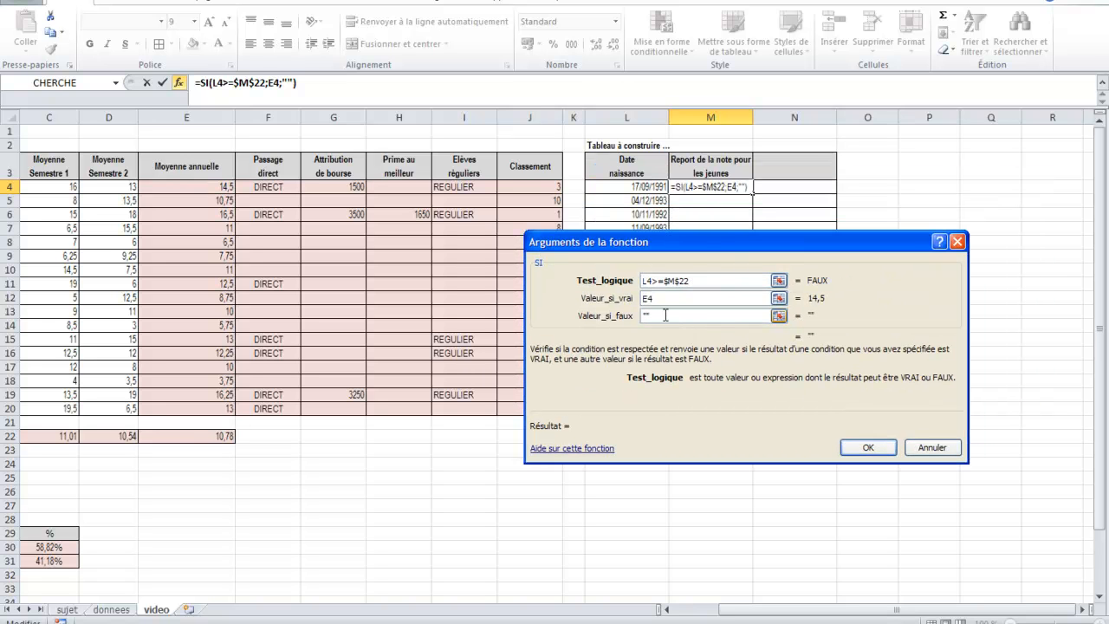
pyautogui.click(860, 448)
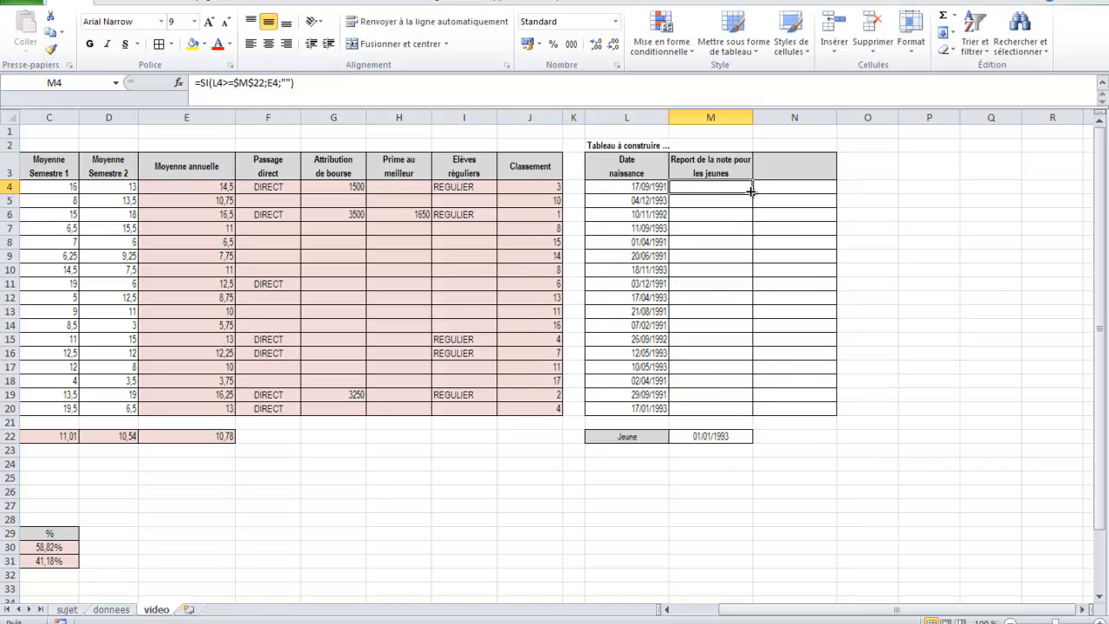
pyautogui.moveTo(749, 189); pyautogui.dragTo(756, 411)
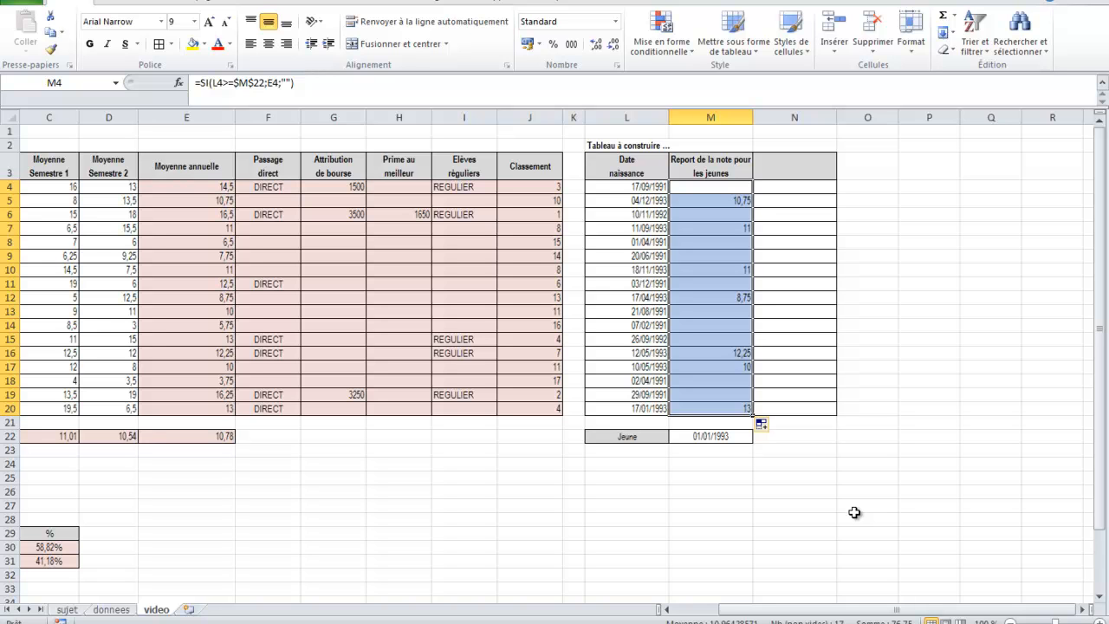
# Step: Enter the header "Recherche du meilleur" in N3
pyautogui.click(782, 167)
pyautogui.write('Recher')
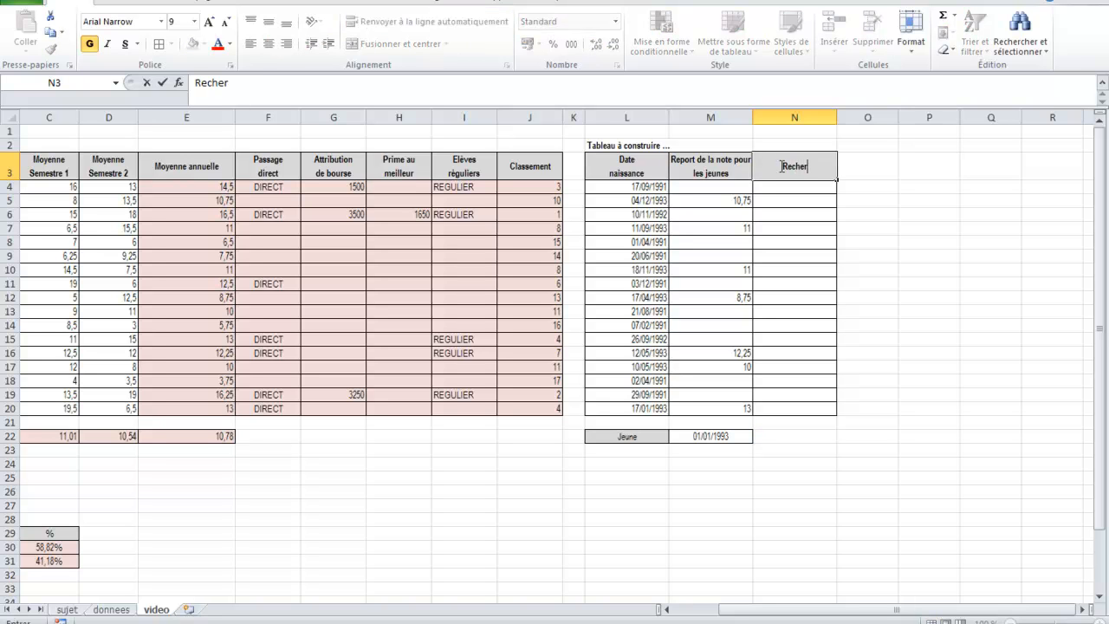
pyautogui.write('hce du meilleur')
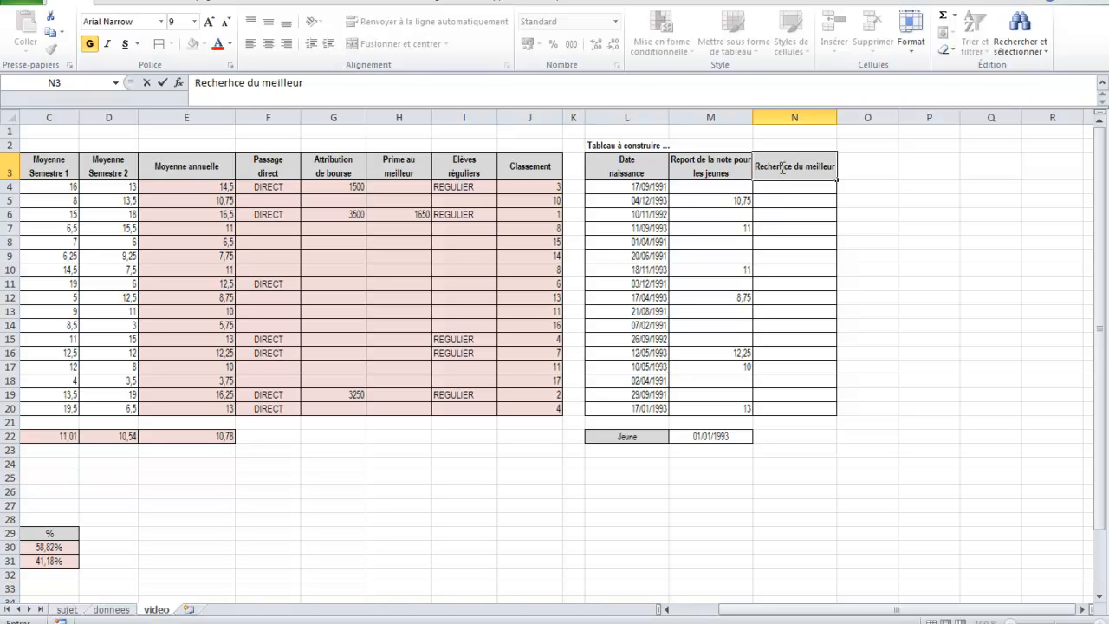
pyautogui.click(780, 166)
pyautogui.write('che')
pyautogui.press('Delete')
pyautogui.press('Delete')
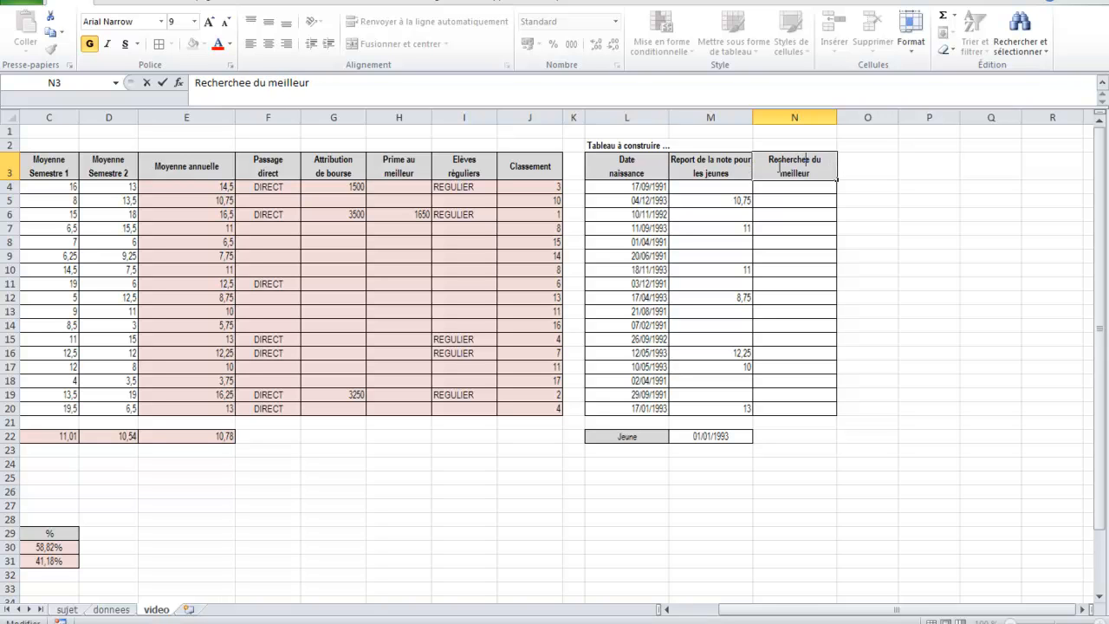
pyautogui.press('Delete')
pyautogui.press('Return')
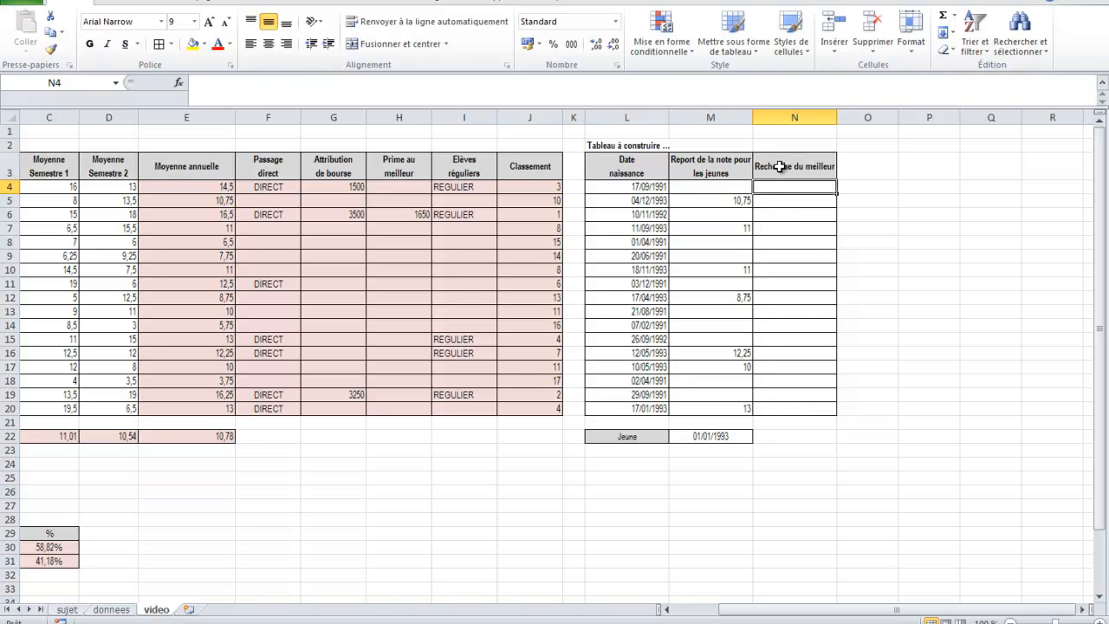
# Step: Try an SI formula in N4 with the test M4="" and an empty text as the value if true
pyautogui.write('=si(')
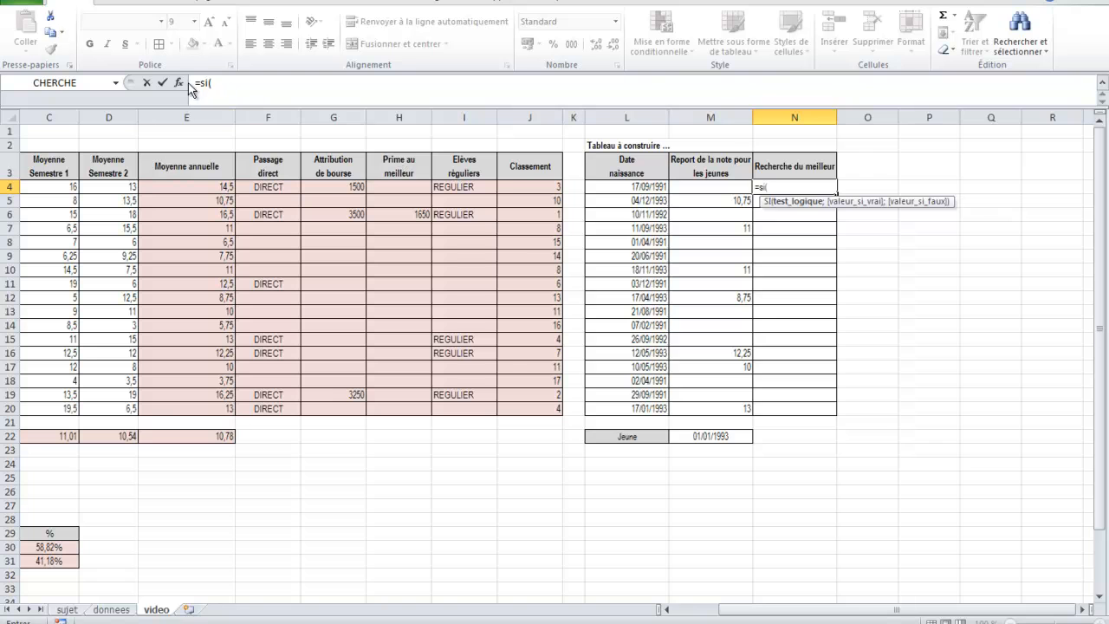
pyautogui.click(179, 84)
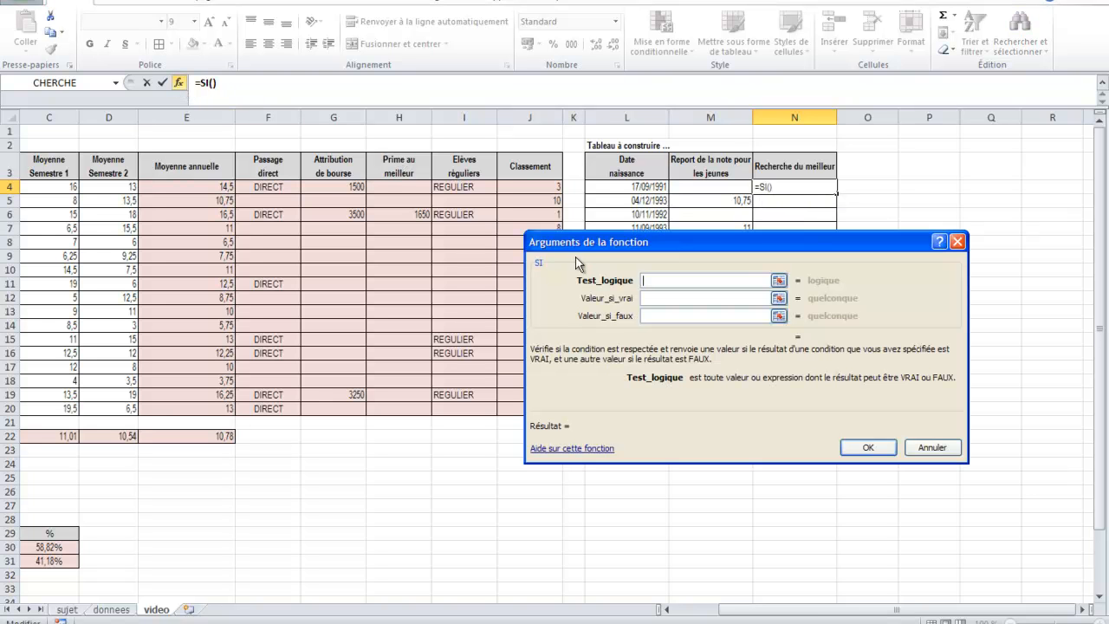
pyautogui.moveTo(580, 251); pyautogui.dragTo(211, 274)
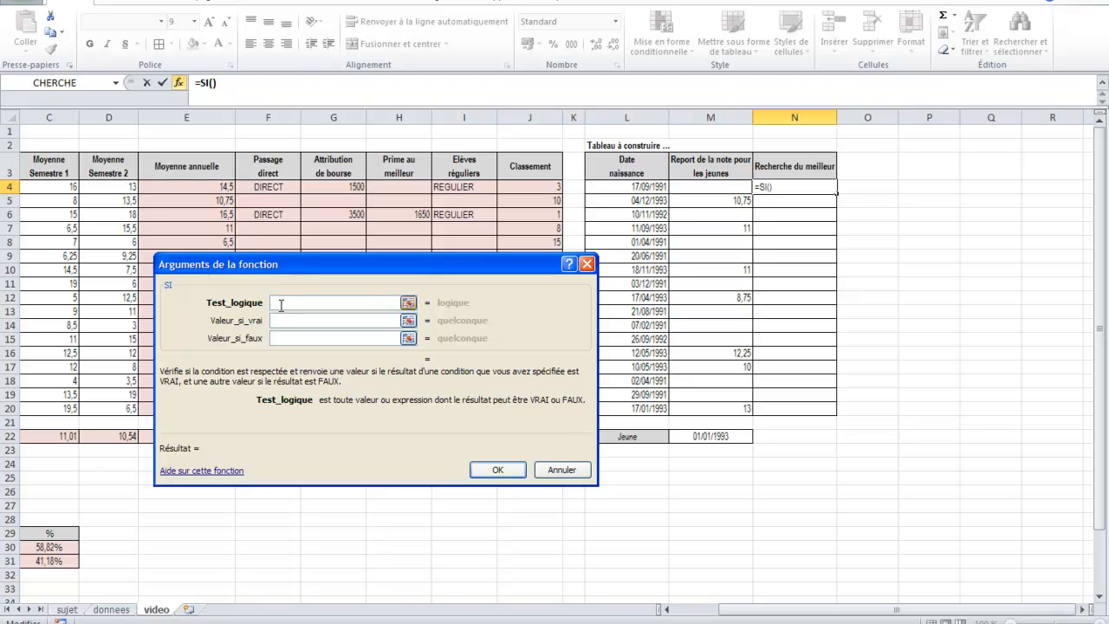
pyautogui.click(689, 189)
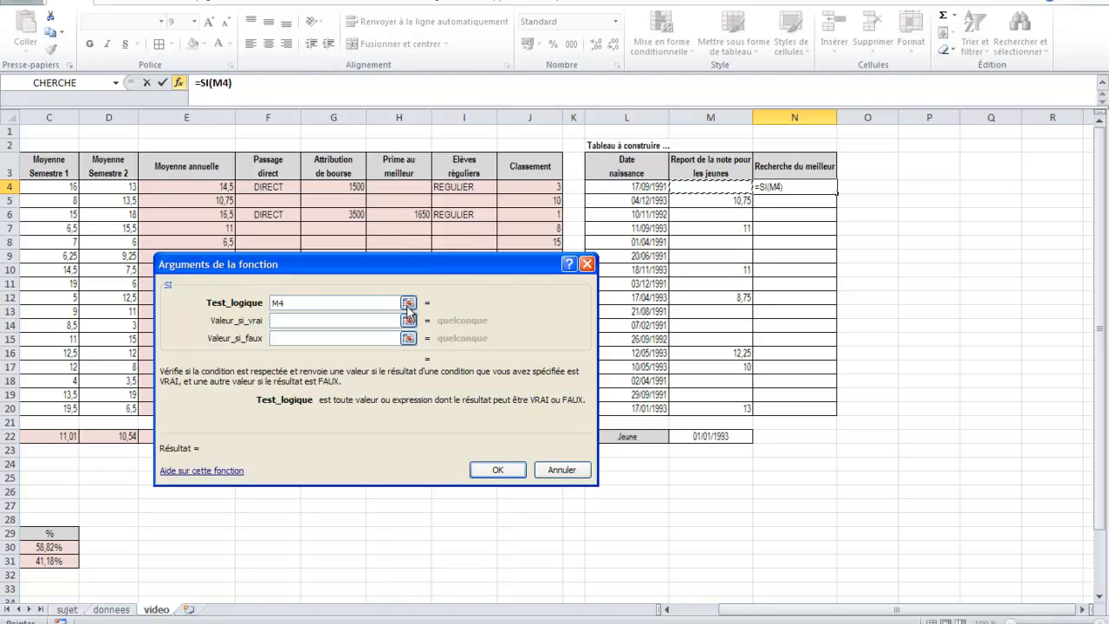
pyautogui.write('=""')
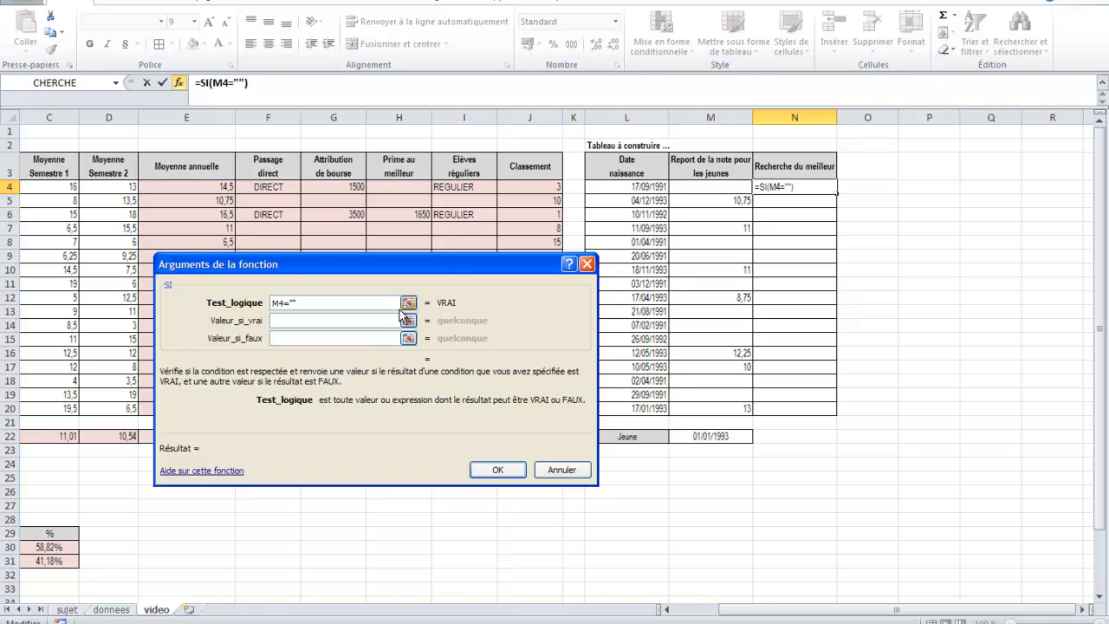
pyautogui.click(287, 320)
pyautogui.write('""')
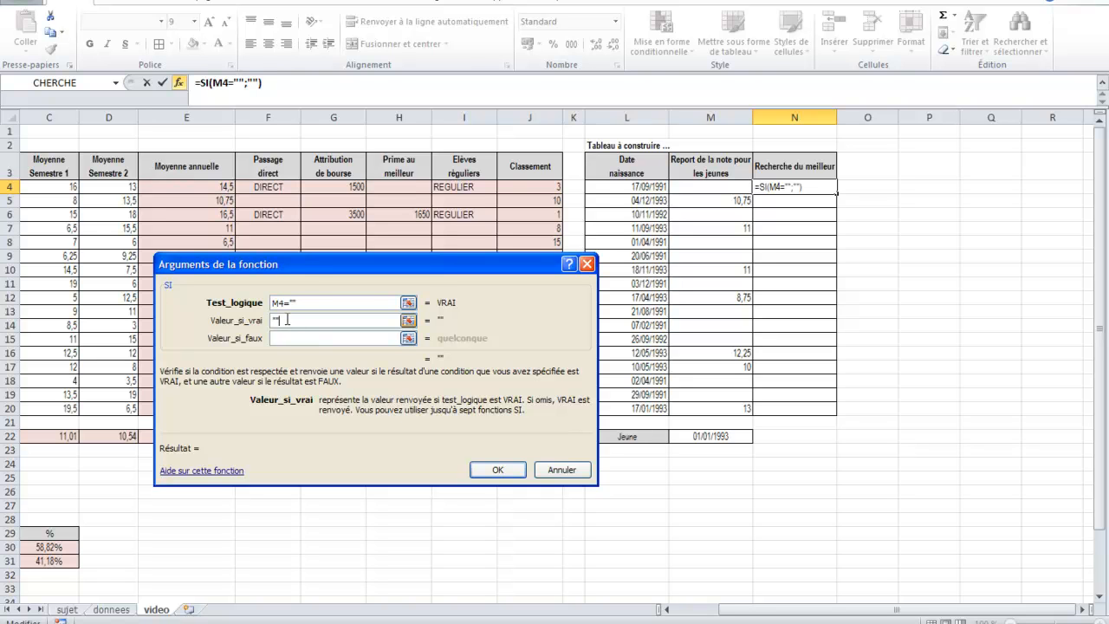
# Step: Try M4=MAX(M$4:M$20) as the value if false in N4's SI formula and confirm it
pyautogui.click(289, 339)
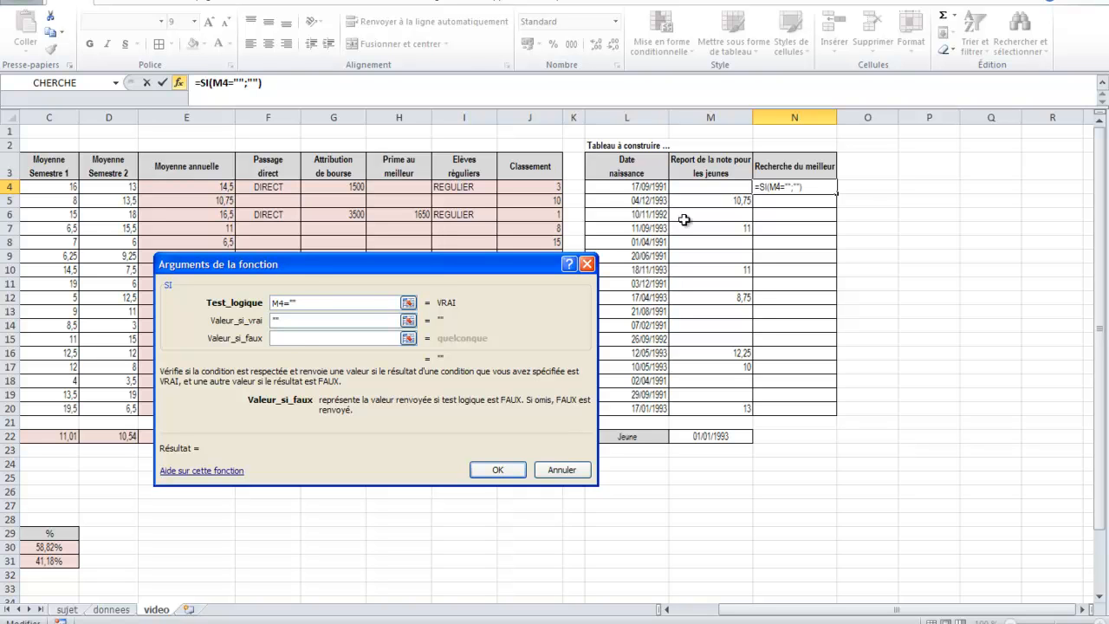
pyautogui.click(683, 188)
pyautogui.write('=max(')
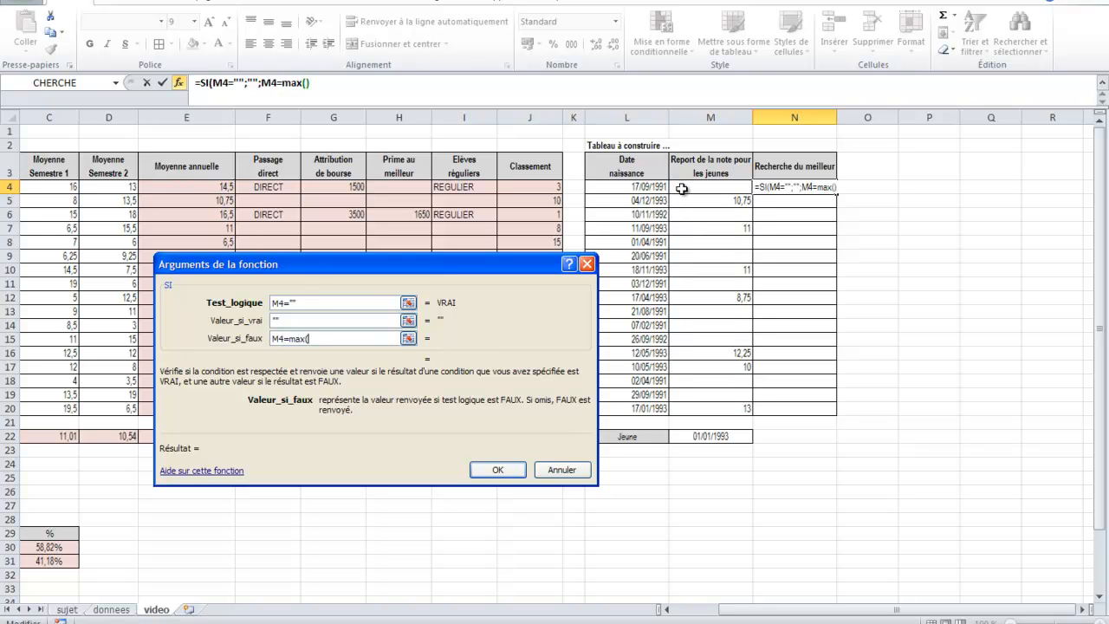
pyautogui.moveTo(692, 188); pyautogui.dragTo(699, 404)
pyautogui.press('F4')
pyautogui.press('F4')
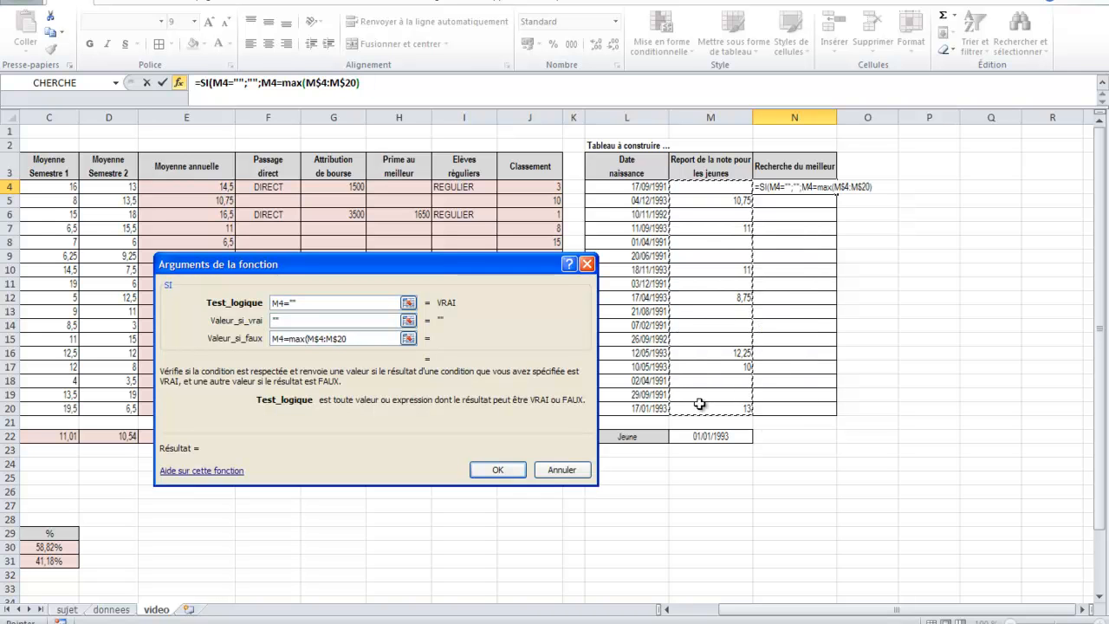
pyautogui.write(')')
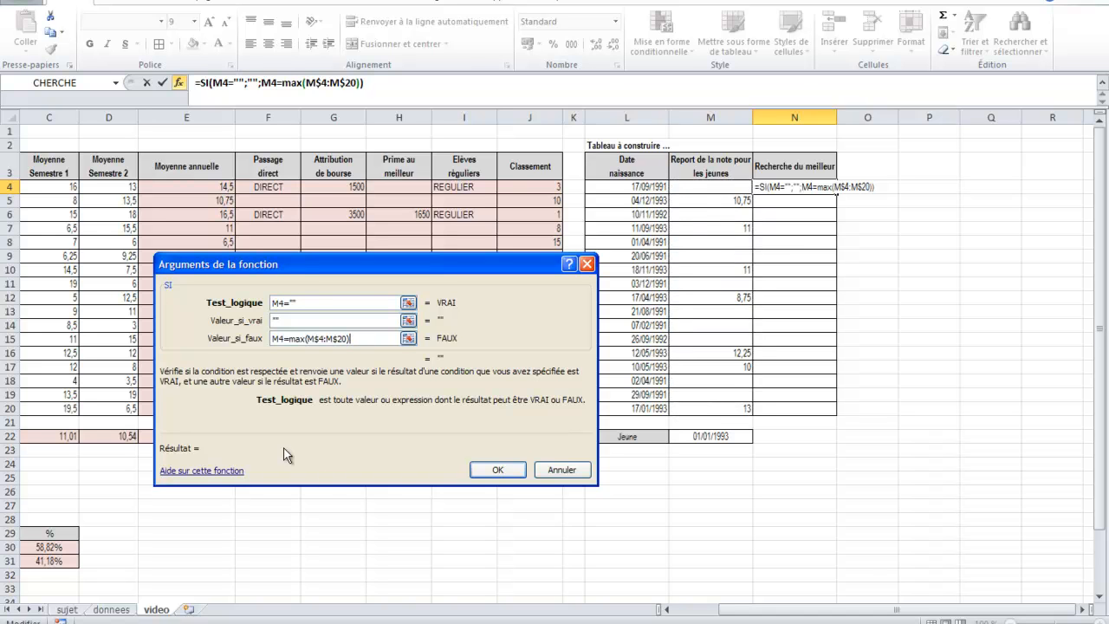
pyautogui.click(498, 470)
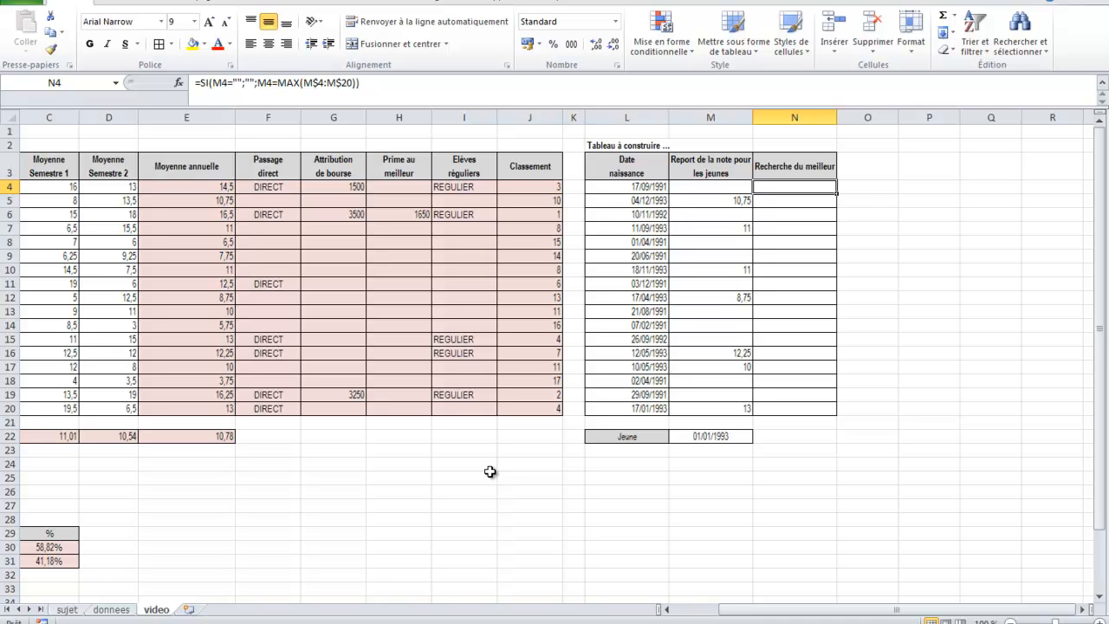
# Step: Restart the formula in N4 as an SI function with the logical test M4=MAX(M$4:M$20)
pyautogui.write('=')
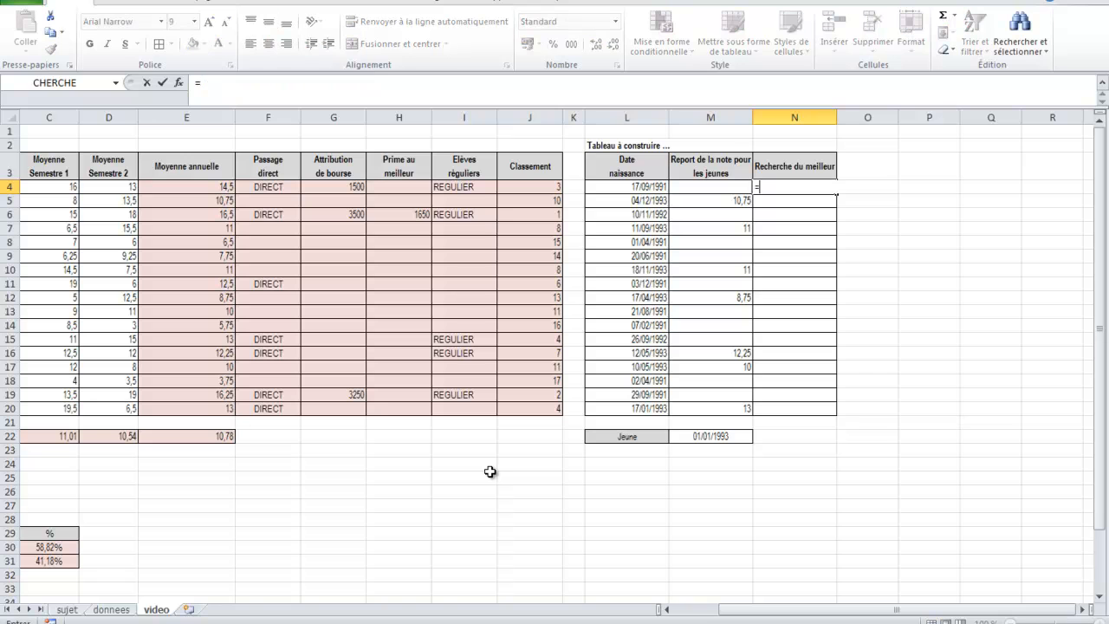
pyautogui.write('si(')
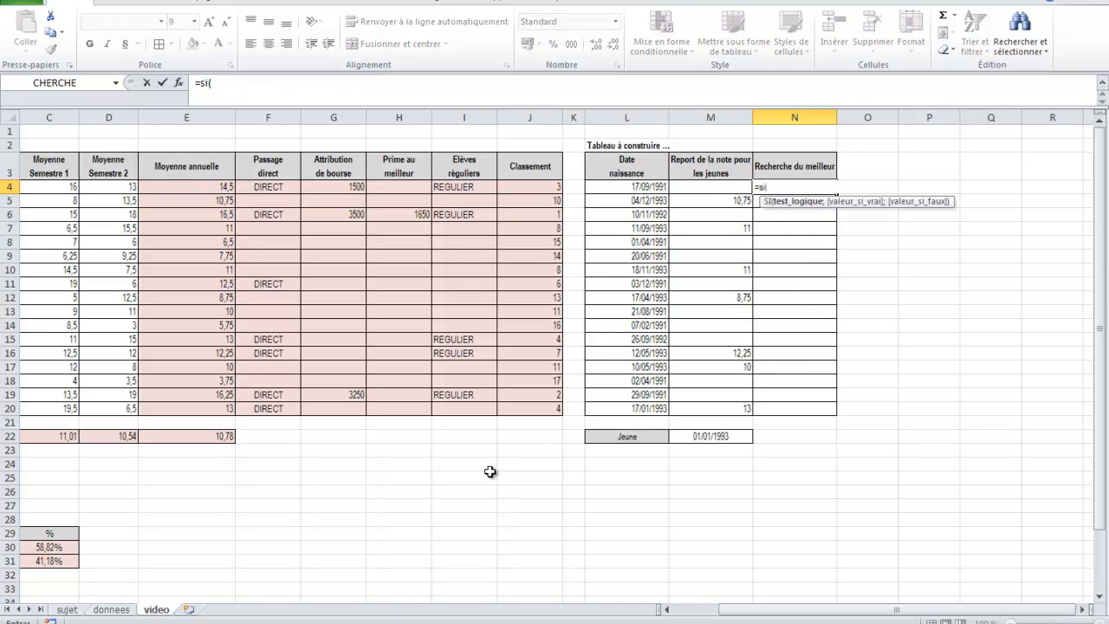
pyautogui.click(687, 187)
pyautogui.write('=max(')
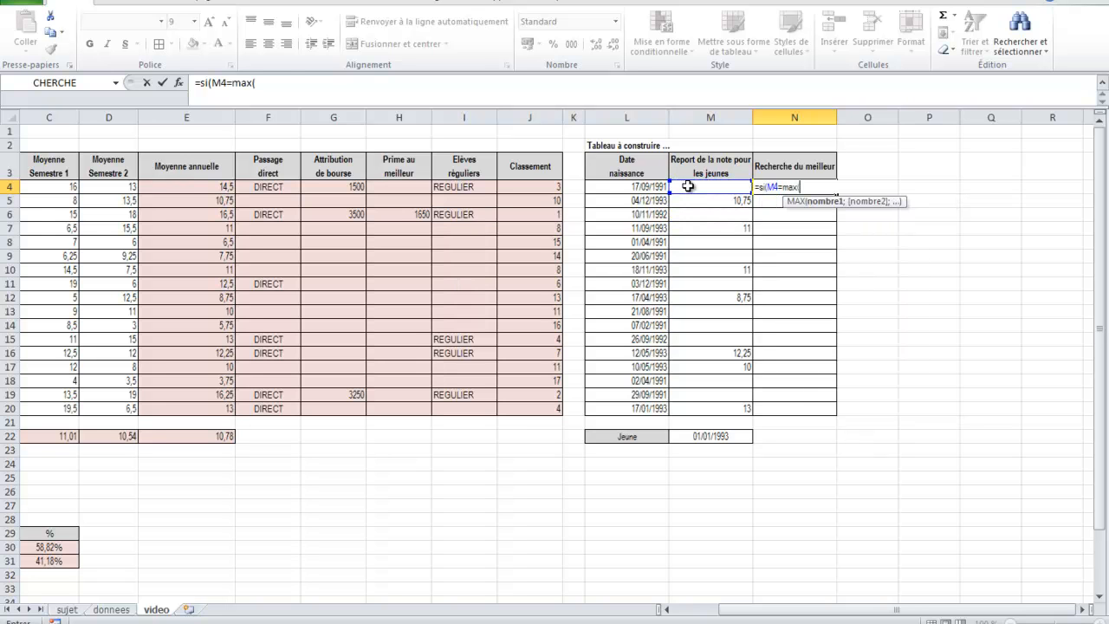
pyautogui.moveTo(687, 186); pyautogui.dragTo(701, 407)
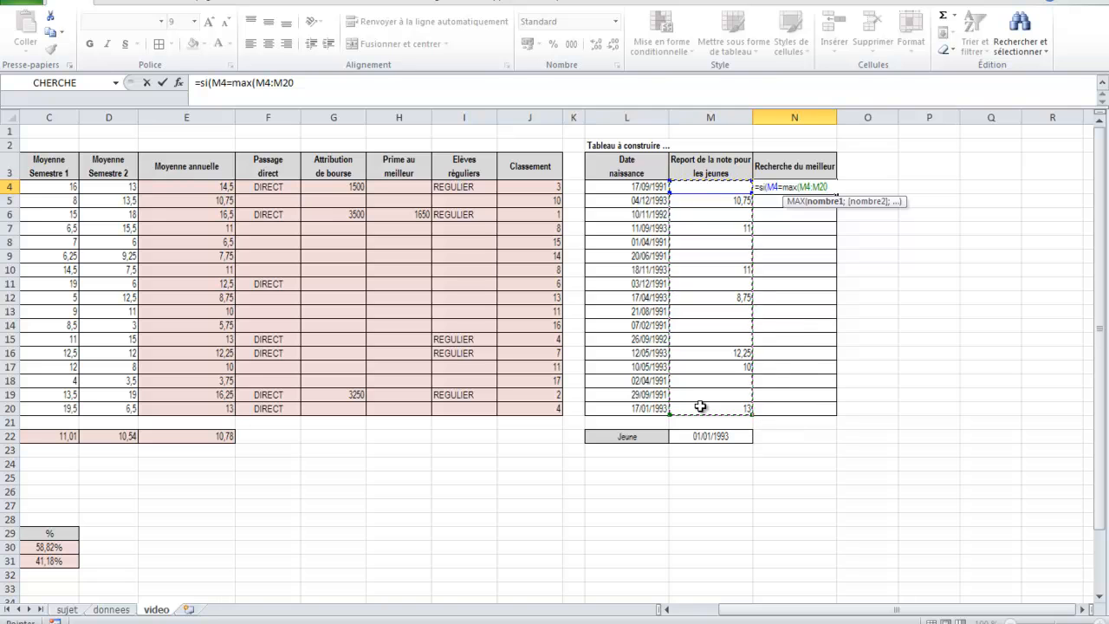
pyautogui.press('F4')
pyautogui.press('F4')
pyautogui.write(')')
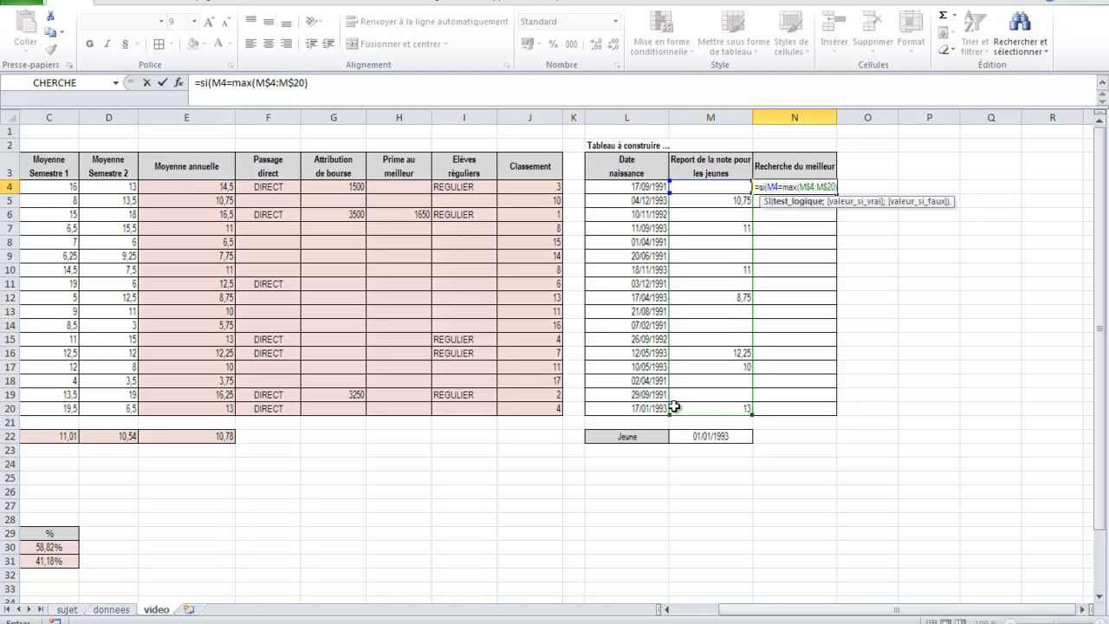
# Step: Complete N4's SI formula with "Meilleur jeune" if true and "" if false, and fill it down to N20
pyautogui.click(182, 81)
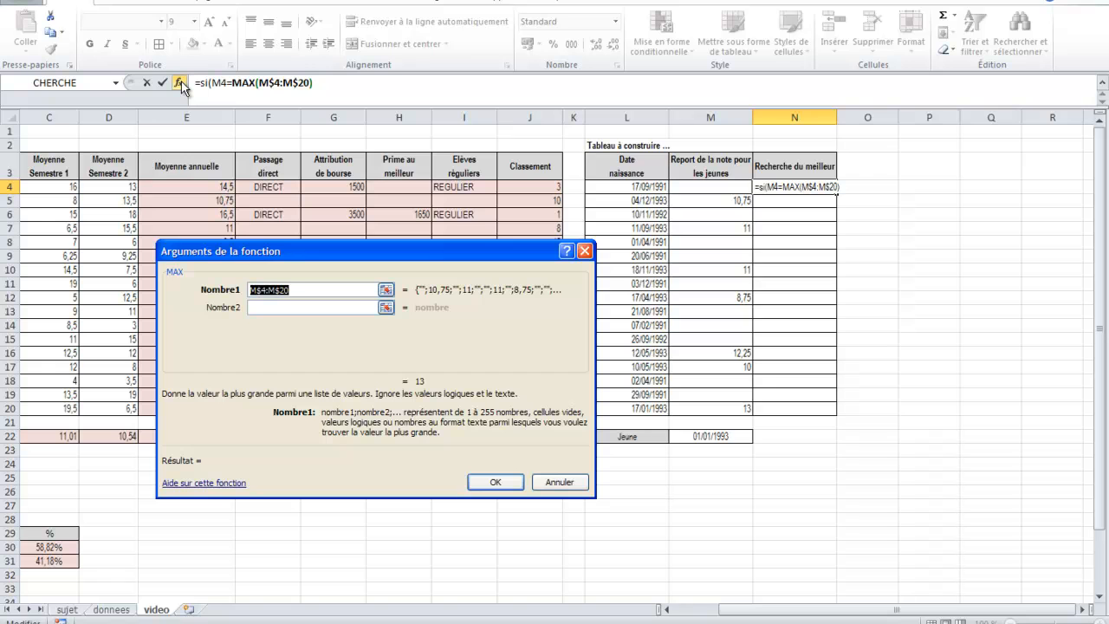
pyautogui.click(205, 81)
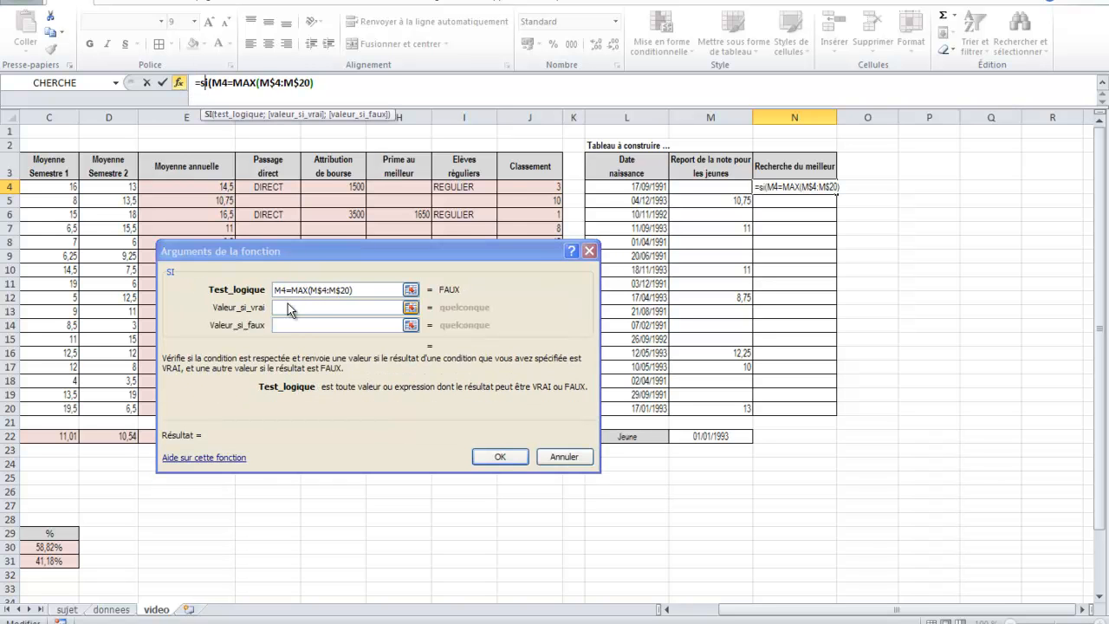
pyautogui.click(287, 306)
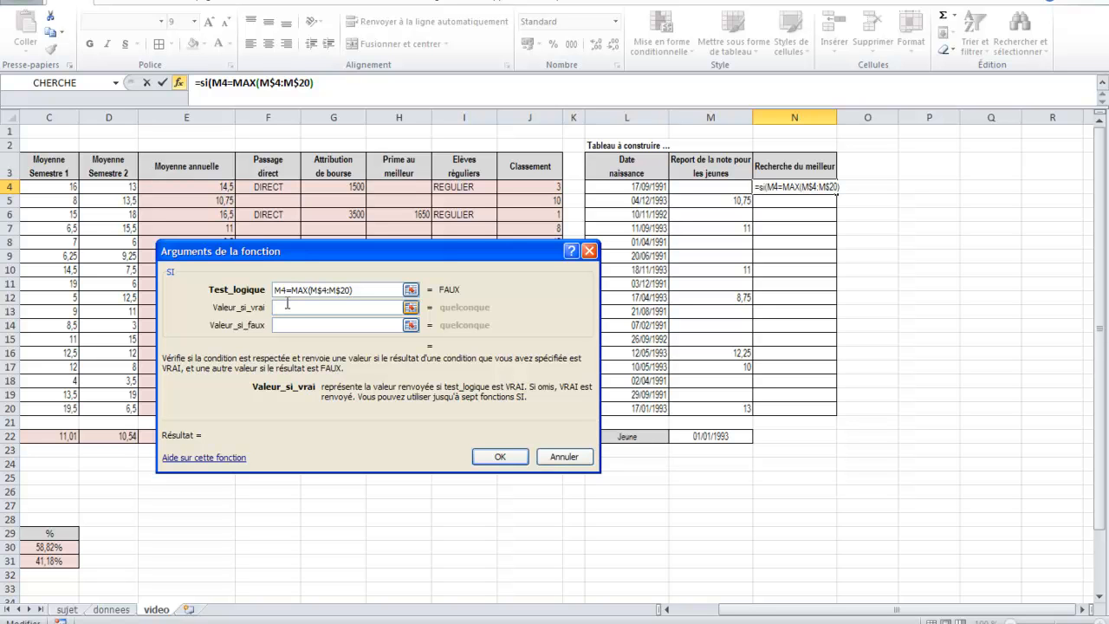
pyautogui.write('"Meilleur"')
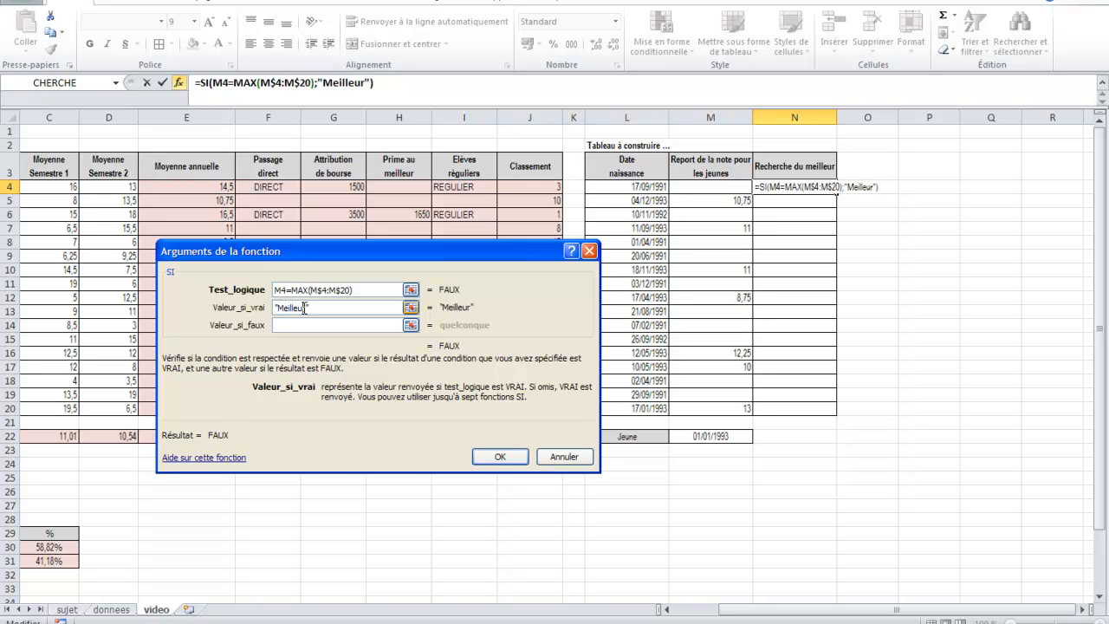
pyautogui.write(' jeune')
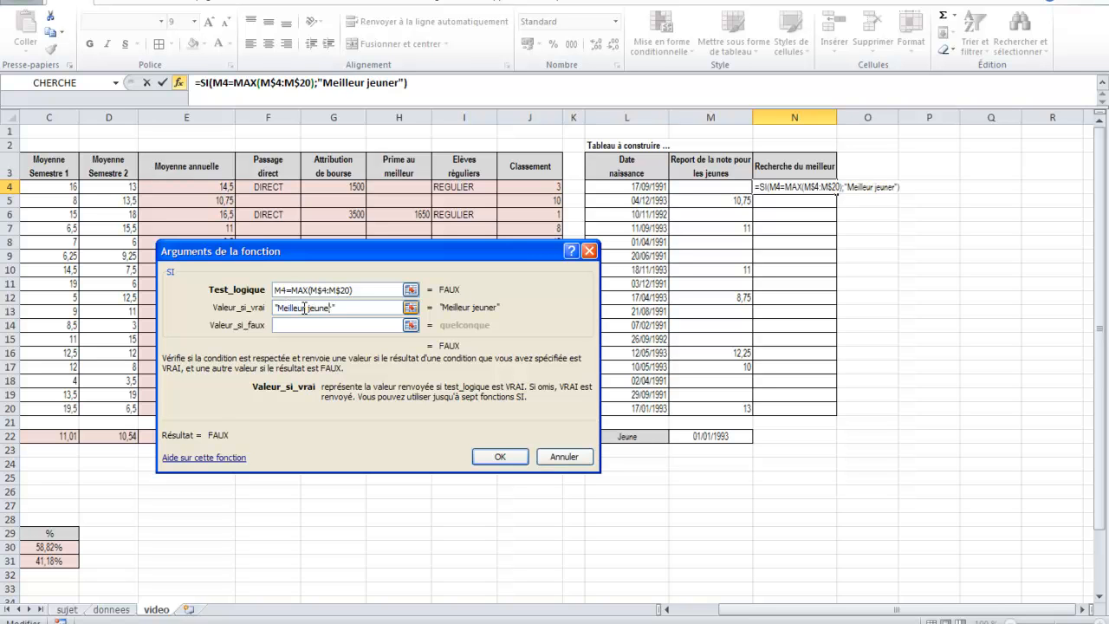
pyautogui.click(304, 325)
pyautogui.write('""')
pyautogui.click(500, 457)
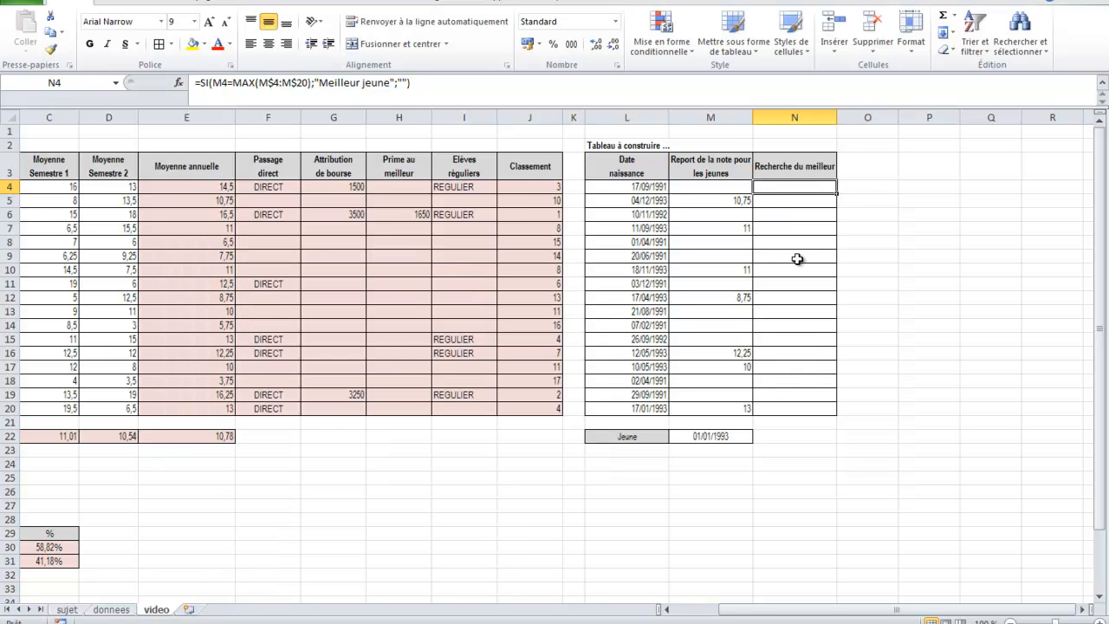
pyautogui.moveTo(818, 408); pyautogui.dragTo(819, 412)
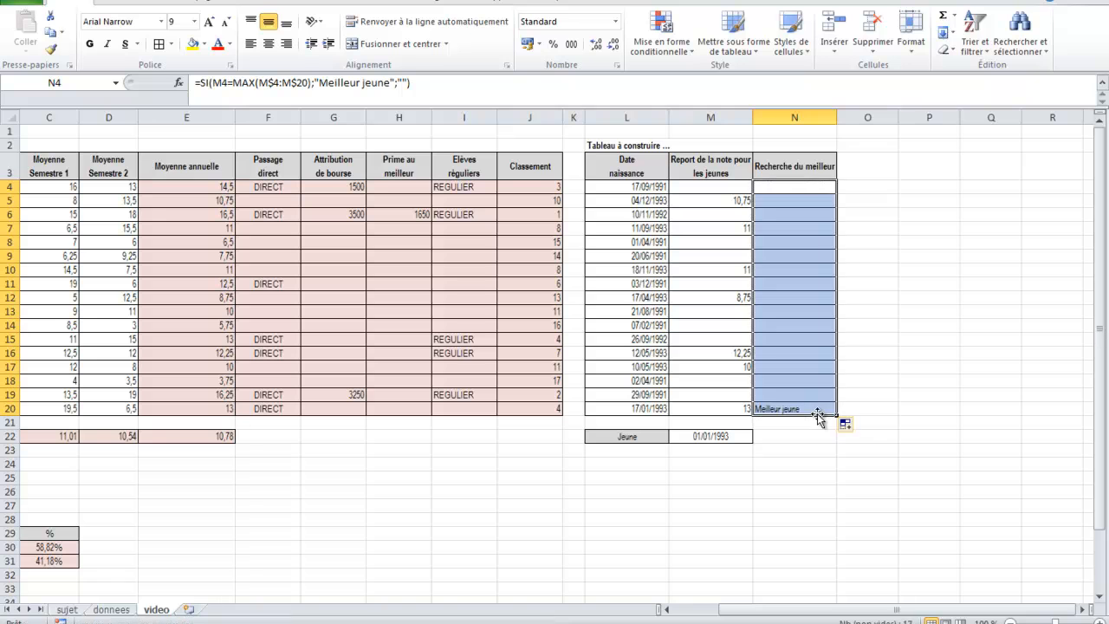
# Step: Check the note in M20 and the function arguments of the formula in N20
pyautogui.click(733, 409)
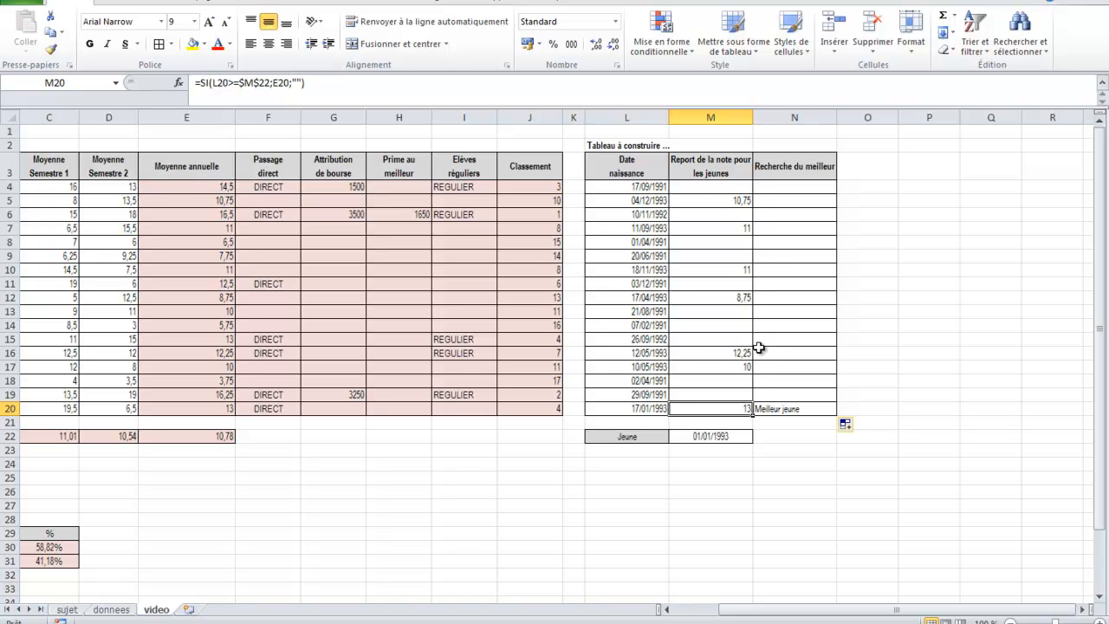
pyautogui.click(770, 409)
pyautogui.click(179, 81)
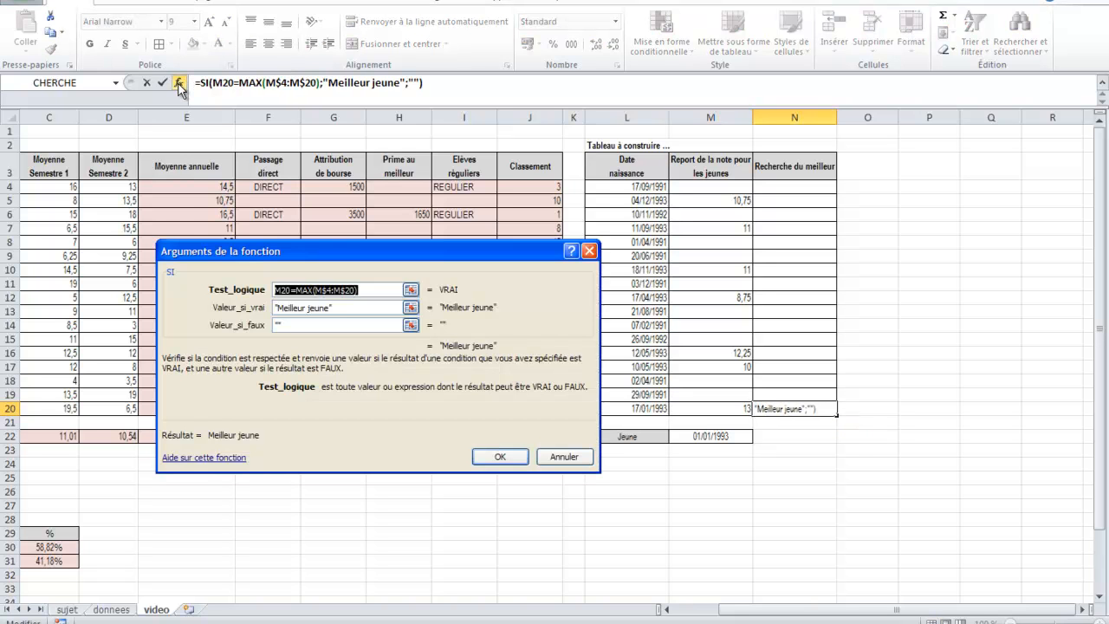
pyautogui.click(344, 309)
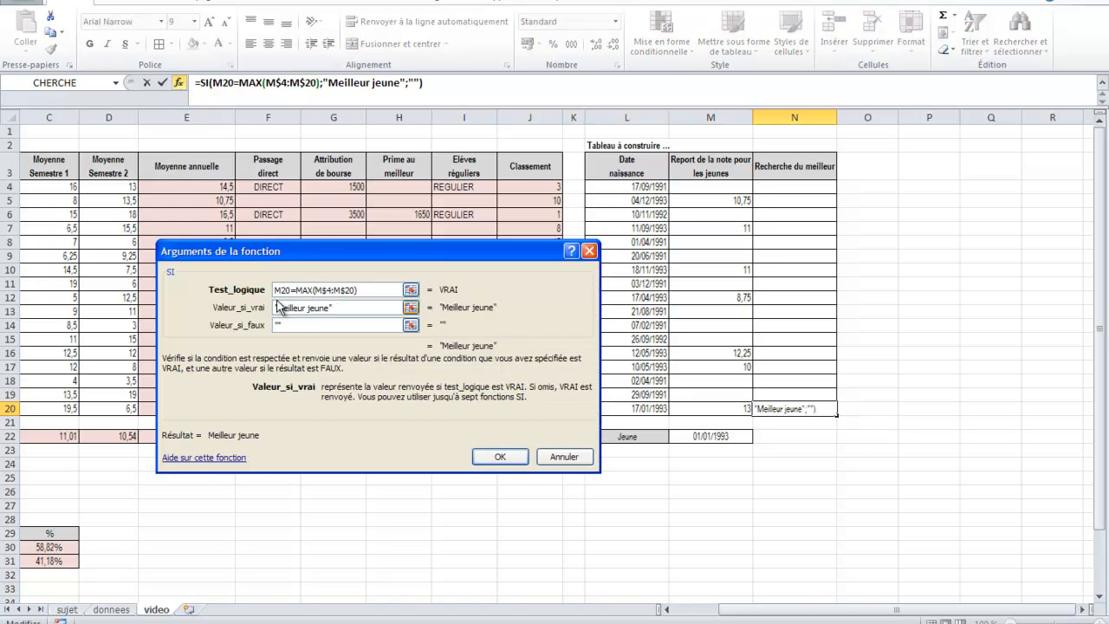
pyautogui.click(499, 457)
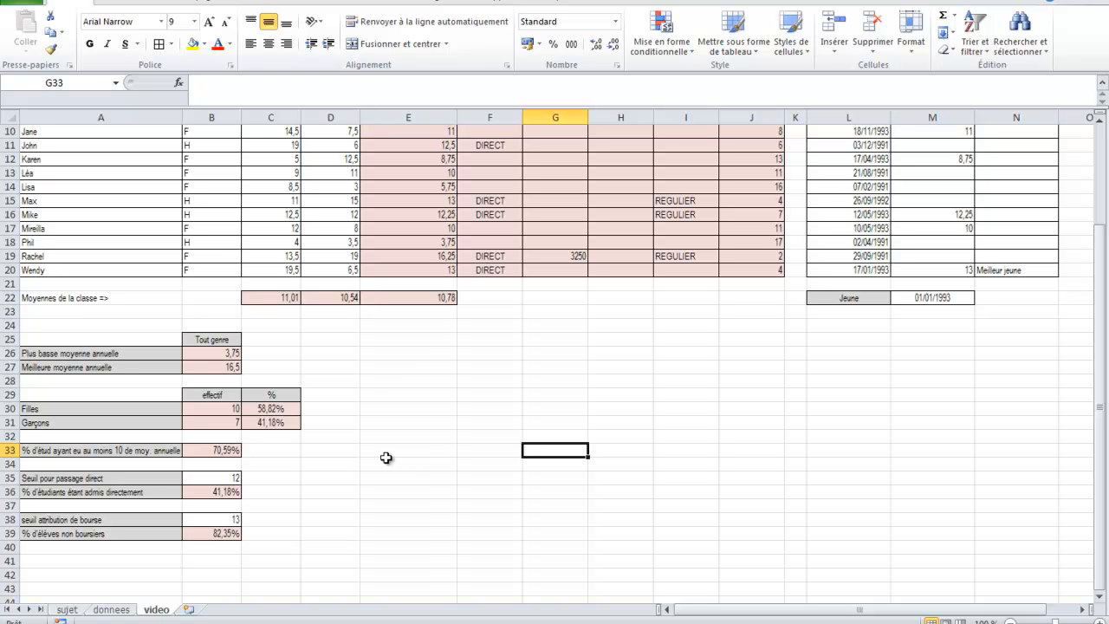
# Step: Insert an exploded 3D pie chart of the girls' and boys' numbers from A29:B31
pyautogui.moveTo(102, 395); pyautogui.dragTo(213, 424)
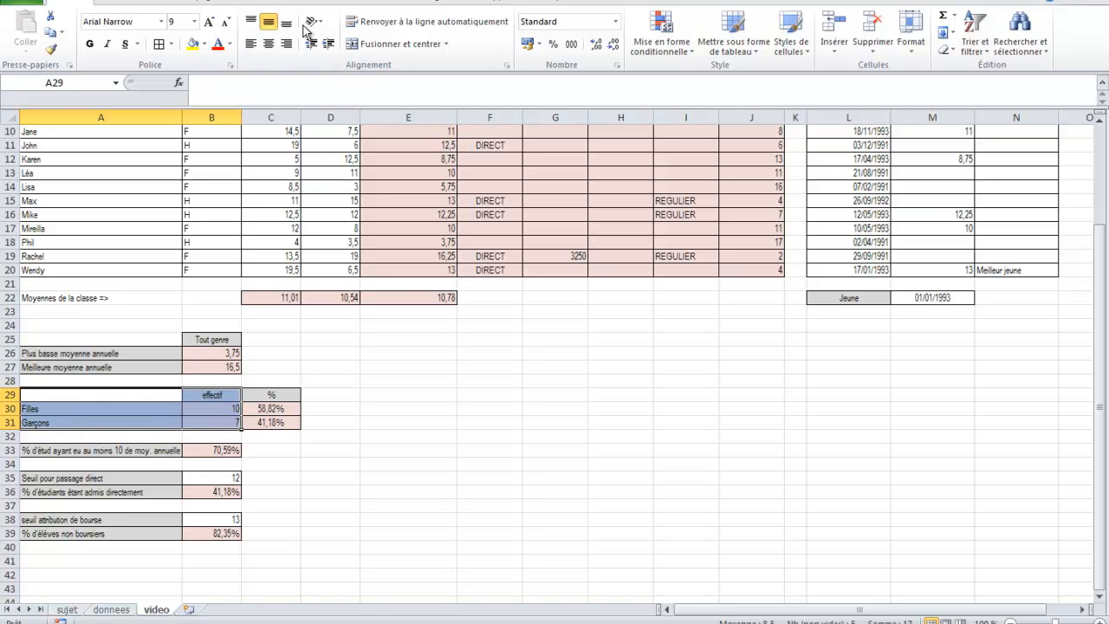
pyautogui.click(123, 5)
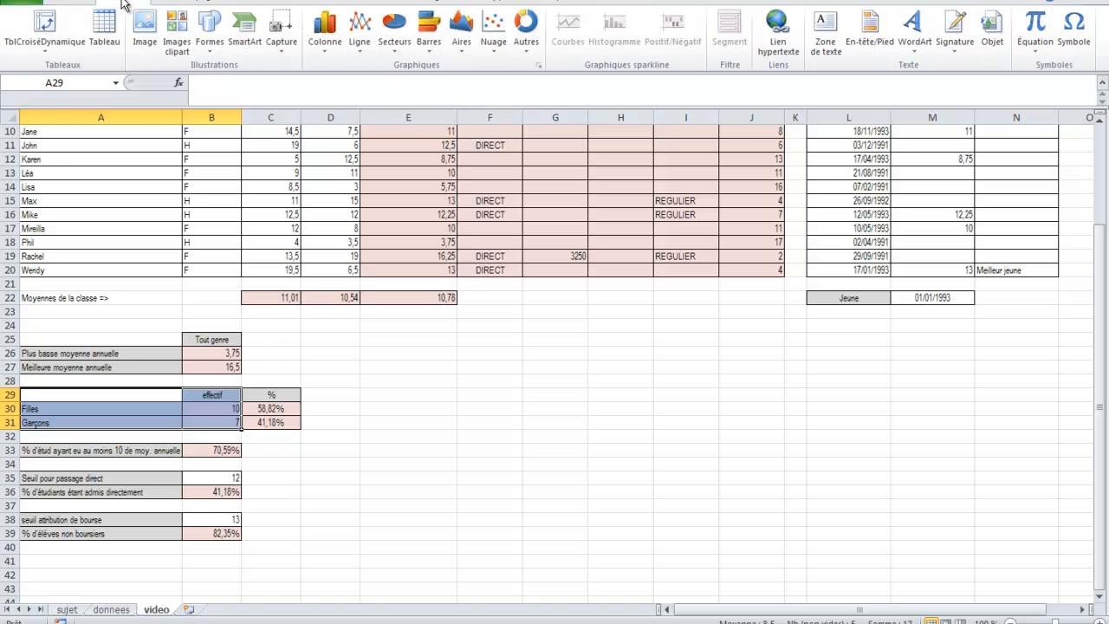
pyautogui.click(397, 53)
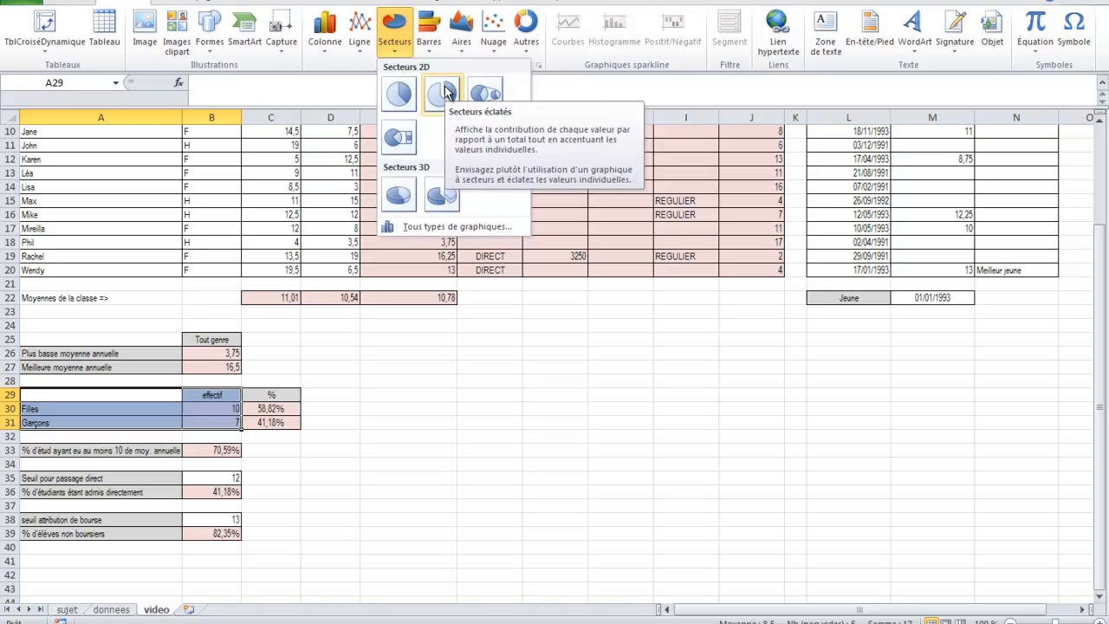
pyautogui.click(442, 198)
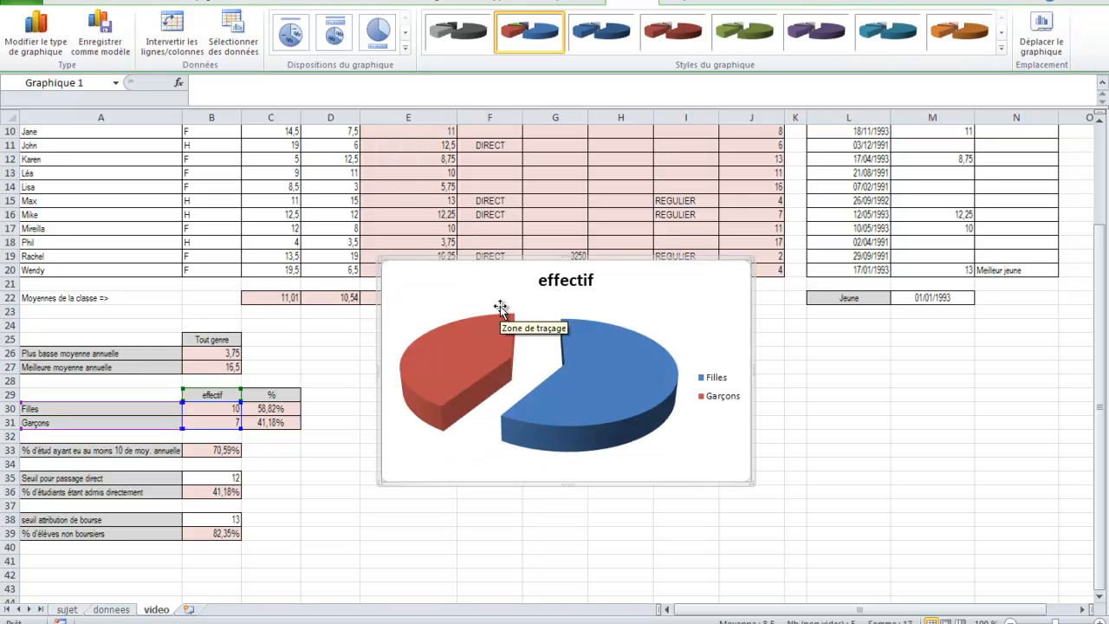
# Step: Change the pie chart's title to "Répartition des effectifs par genre"
pyautogui.click(582, 279)
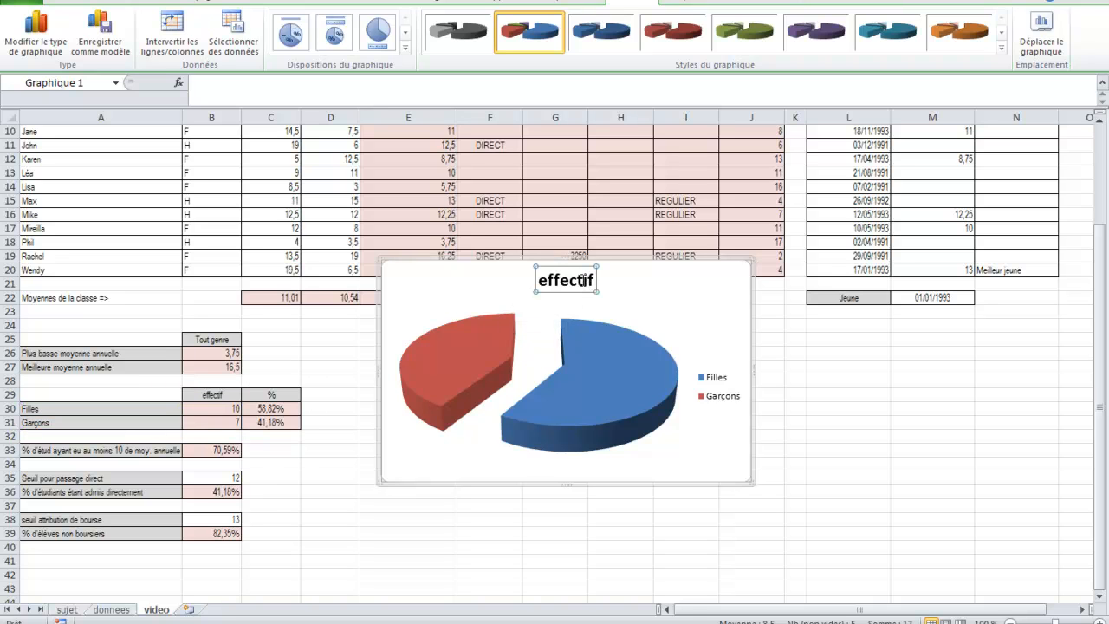
pyautogui.click(586, 279)
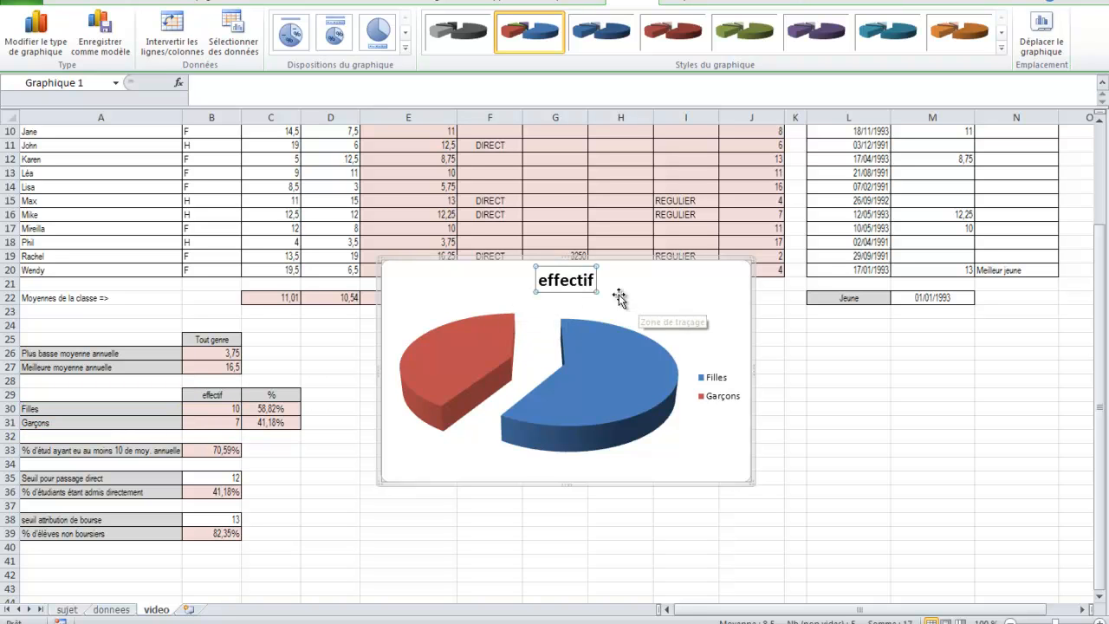
pyautogui.write('if')
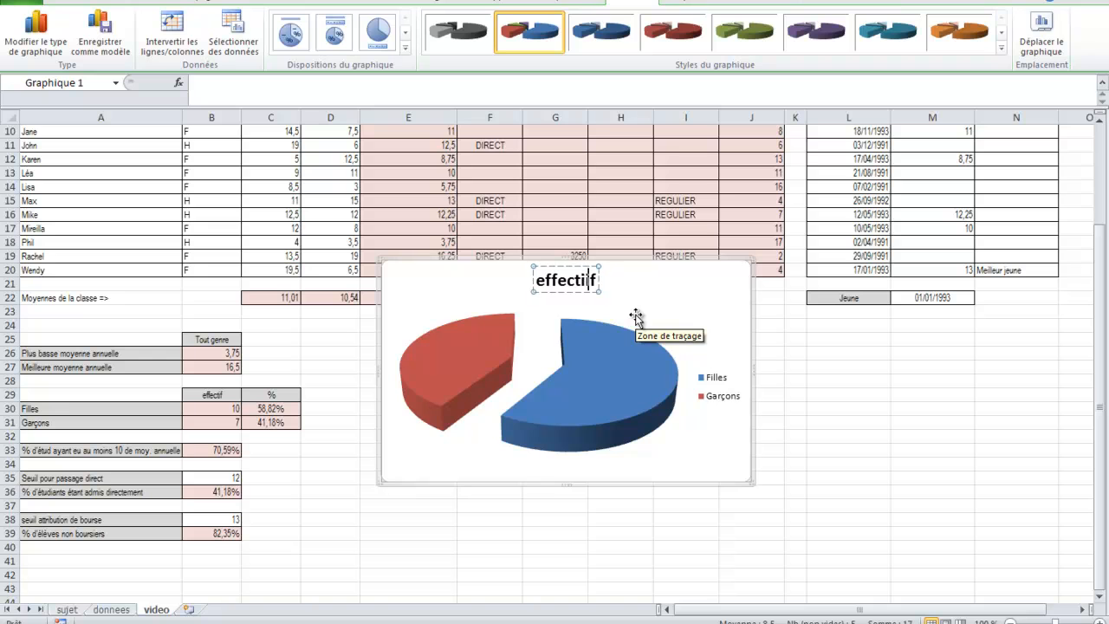
pyautogui.press('BackSpace')
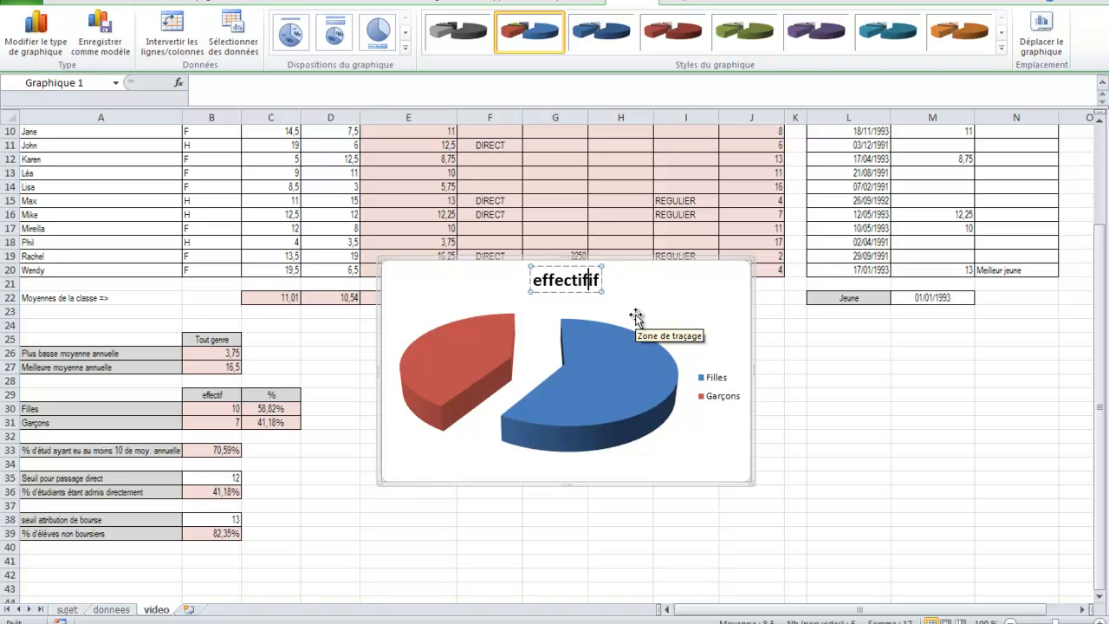
pyautogui.write('s par genre')
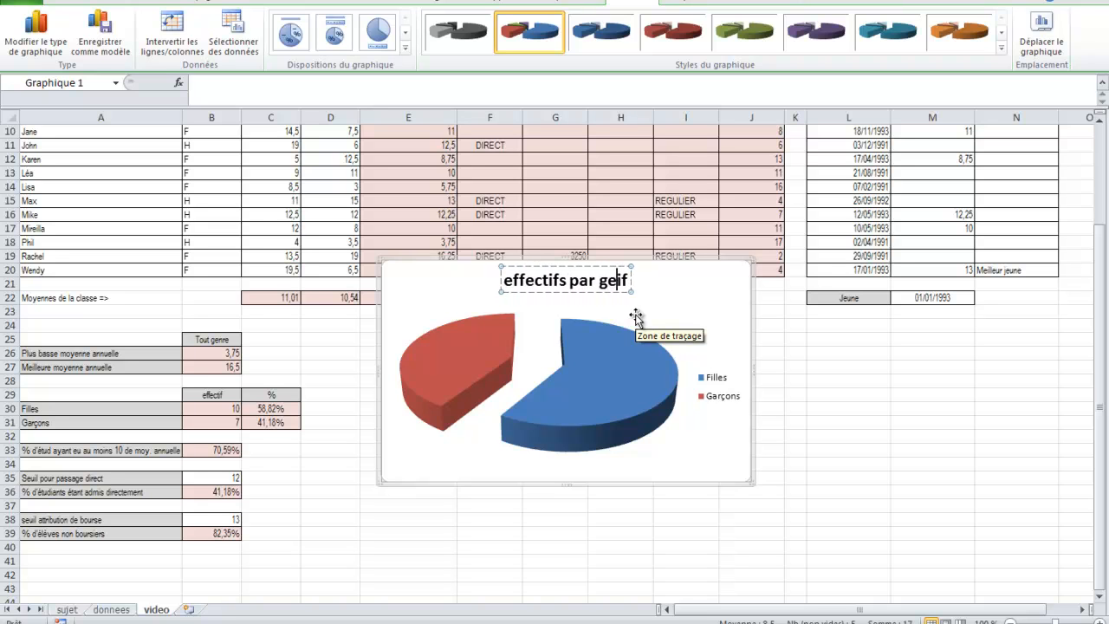
pyautogui.press('Delete')
pyautogui.press('Delete')
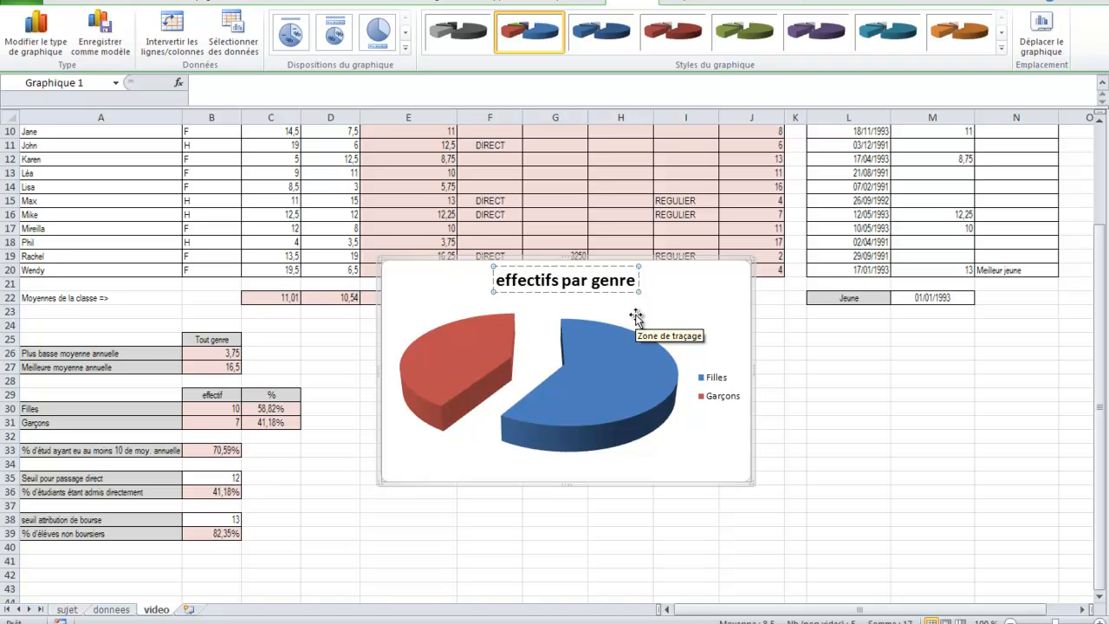
pyautogui.write('R')
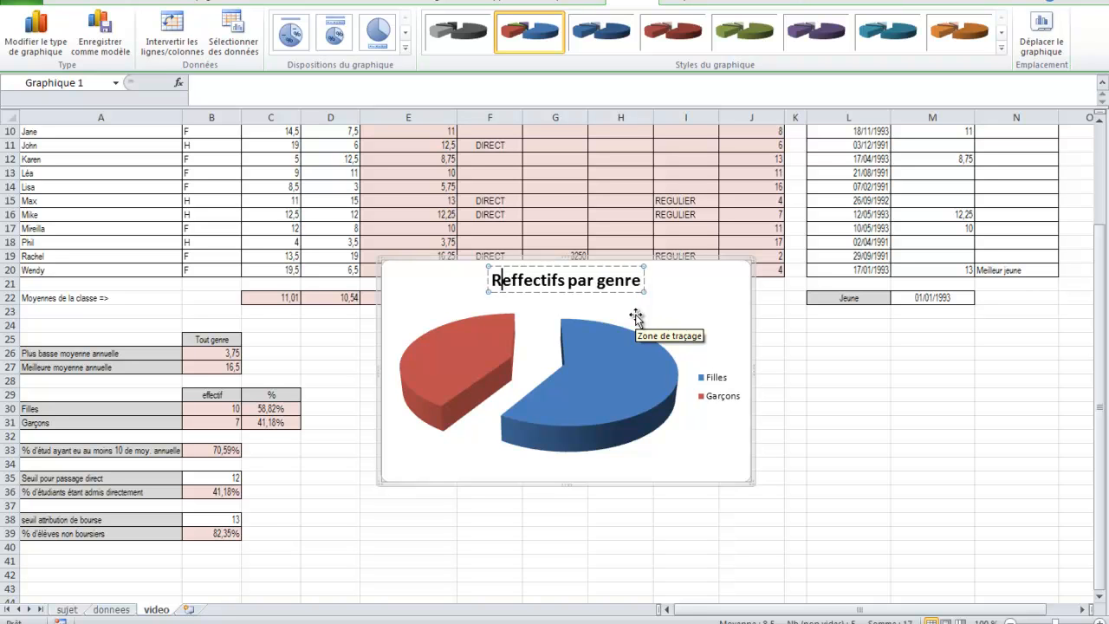
pyautogui.write('épartit')
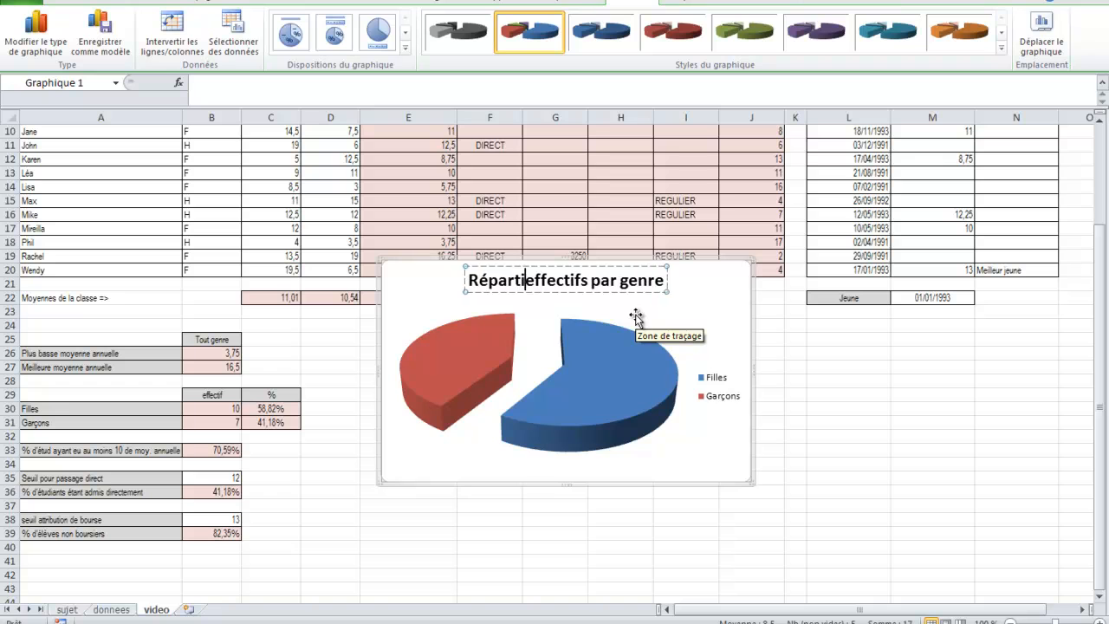
pyautogui.write('ion des')
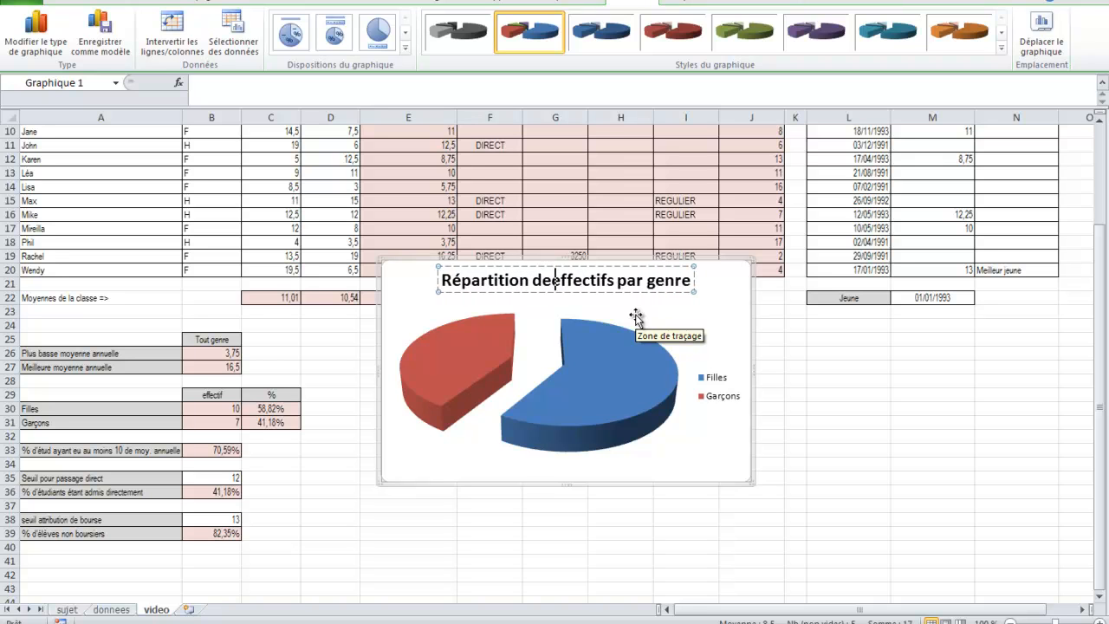
# Step: Delete the legend of the pie chart
pyautogui.click(725, 346)
pyautogui.click(719, 382)
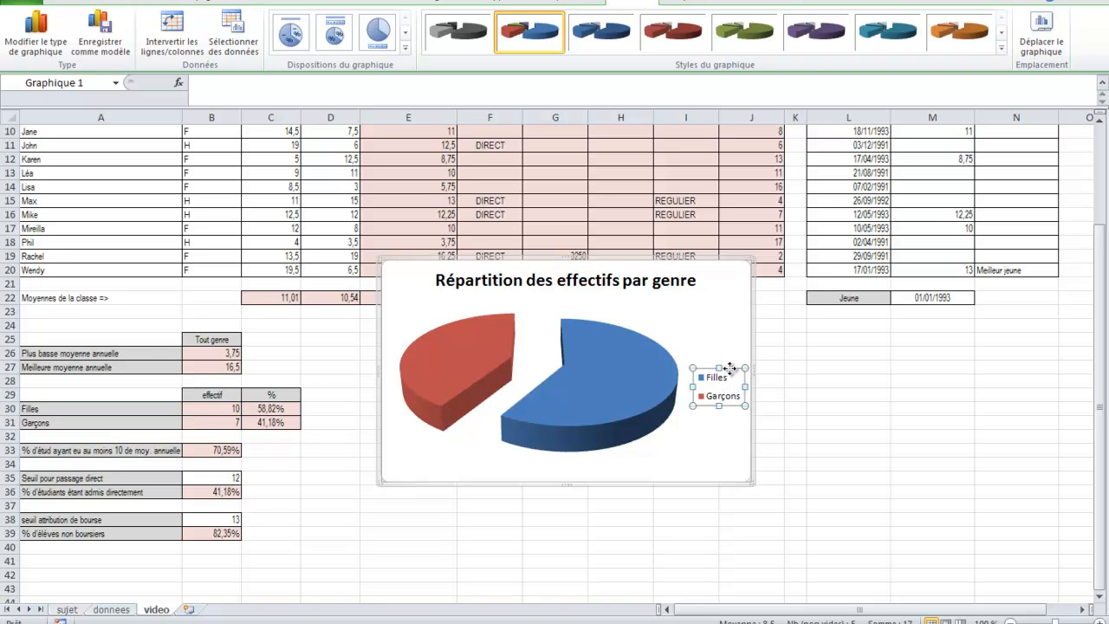
pyautogui.press('Delete')
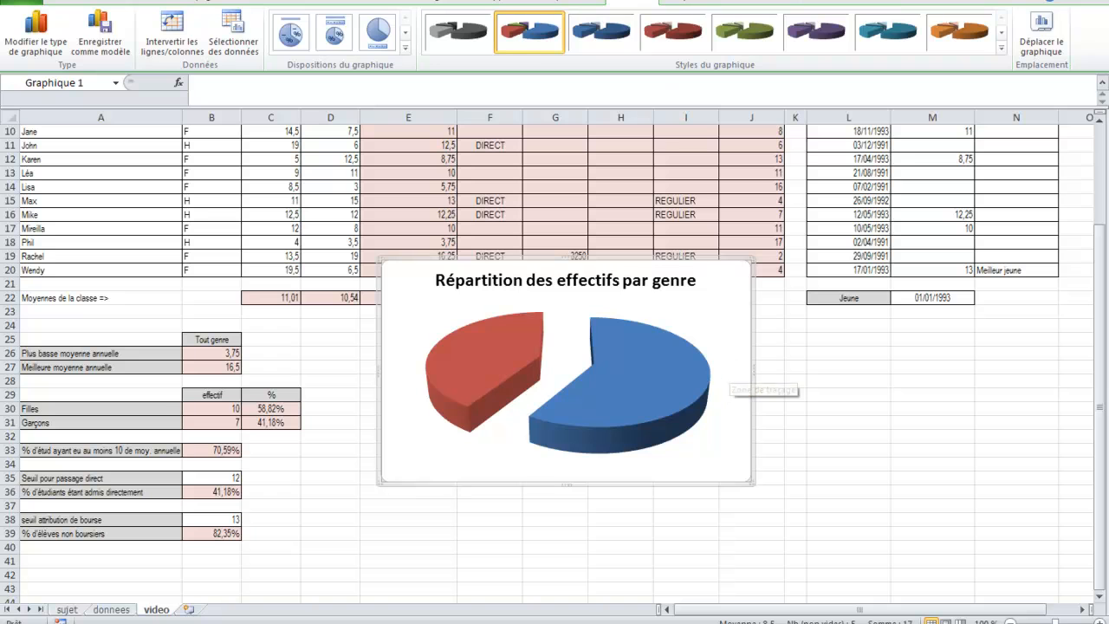
# Step: Add data labels to the pie chart showing category name and percentage instead of value, positioned at Bord extérieur
pyautogui.click(679, 4)
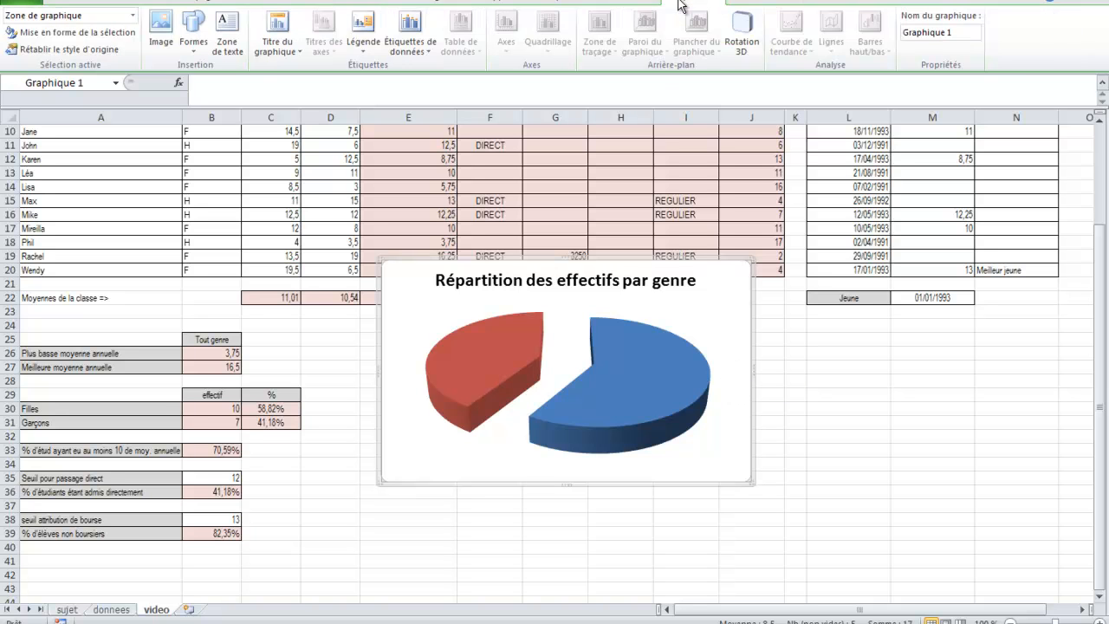
pyautogui.click(433, 34)
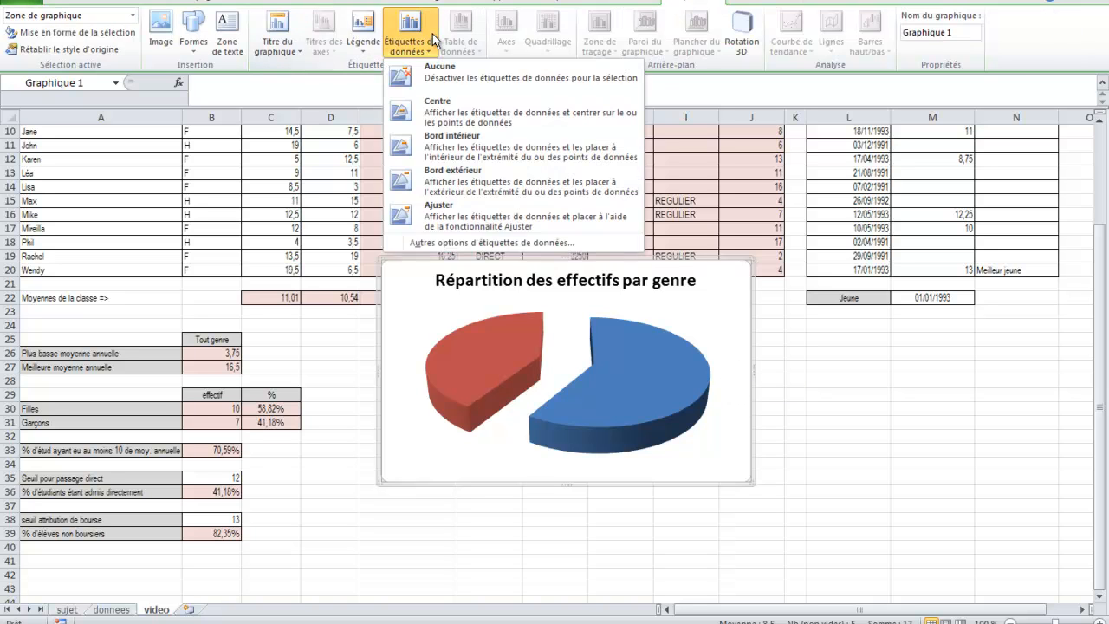
pyautogui.click(516, 244)
pyautogui.moveTo(500, 100); pyautogui.dragTo(853, 105)
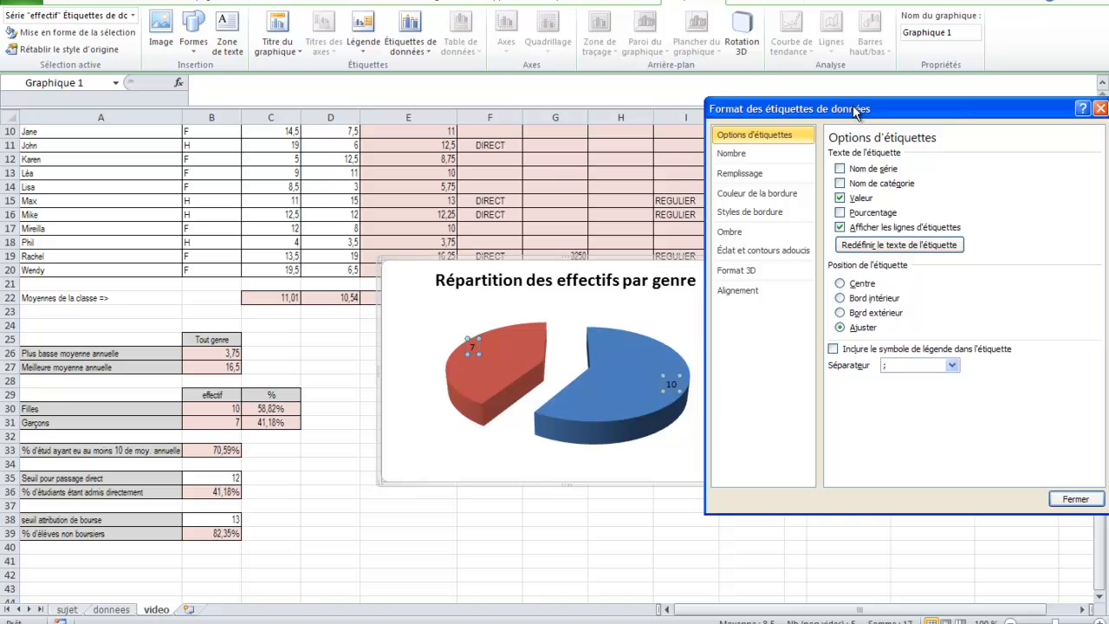
pyautogui.click(841, 198)
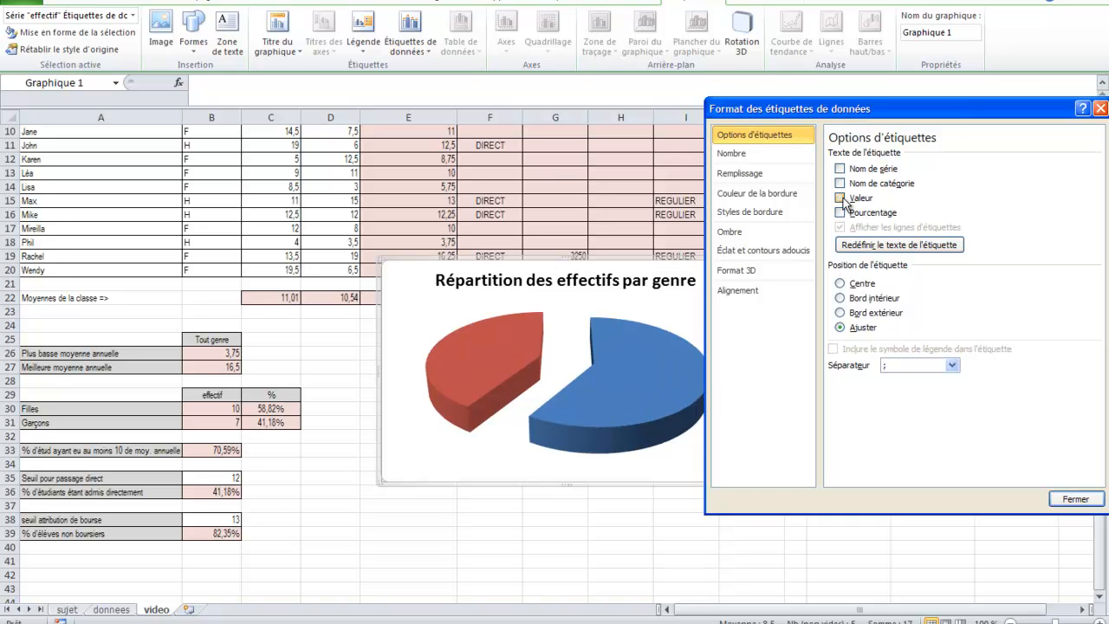
pyautogui.click(841, 214)
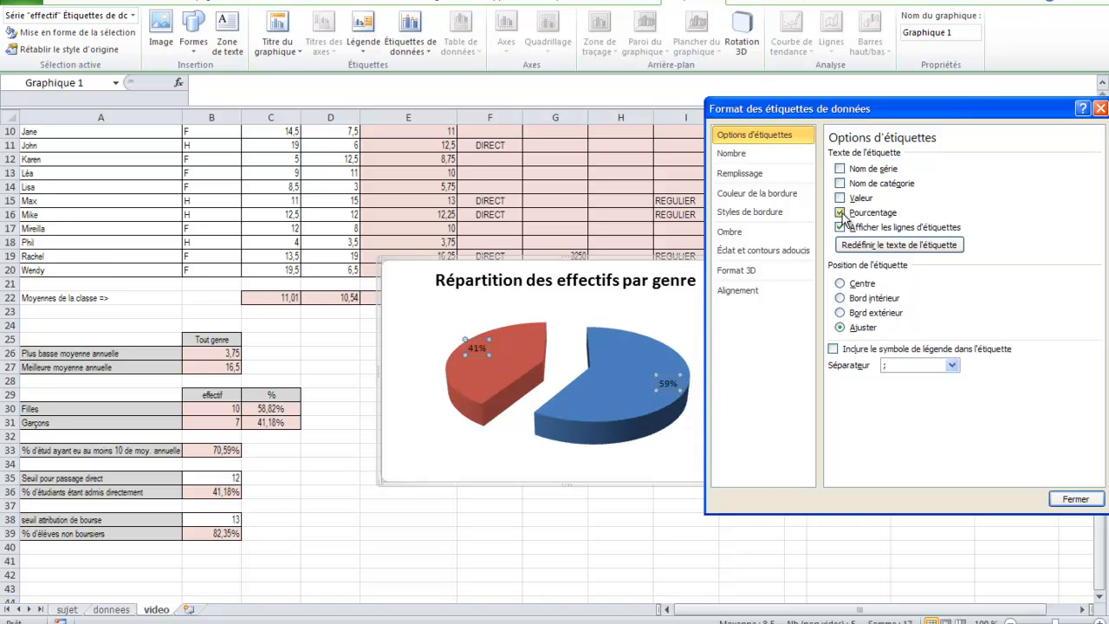
pyautogui.click(840, 313)
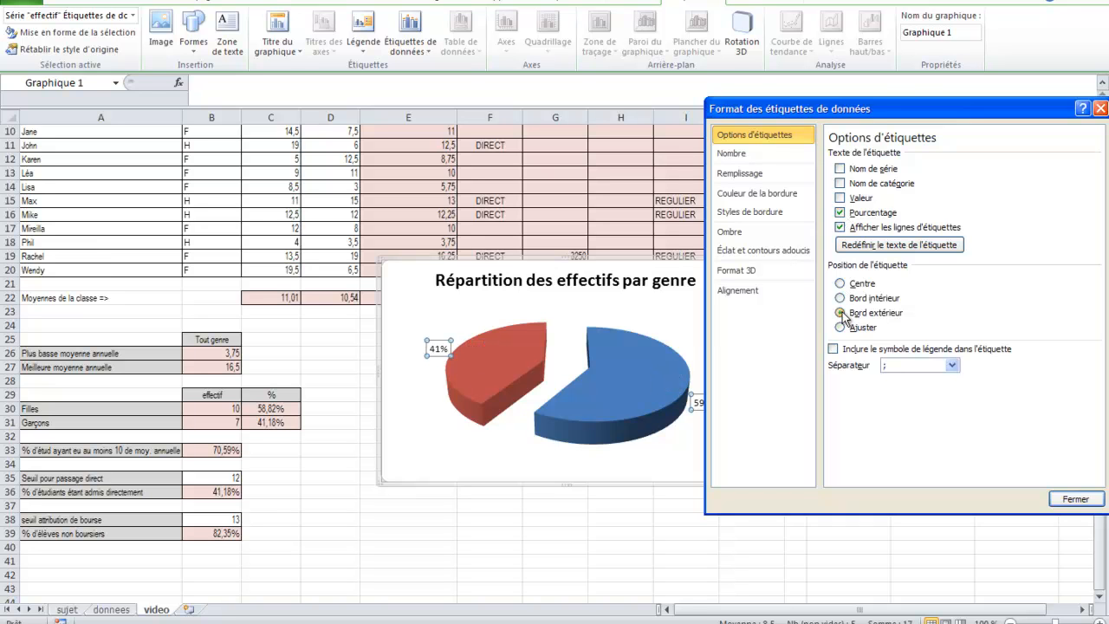
pyautogui.click(840, 184)
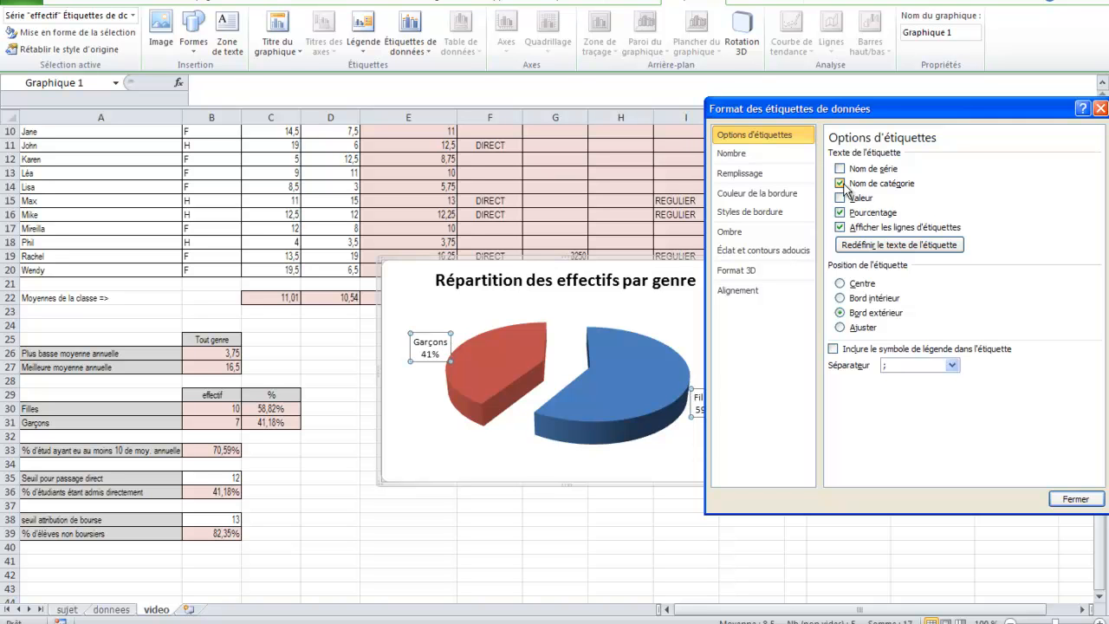
# Step: Format the pie chart's data label numbers as Pourcentage with 2 decimals
pyautogui.click(742, 153)
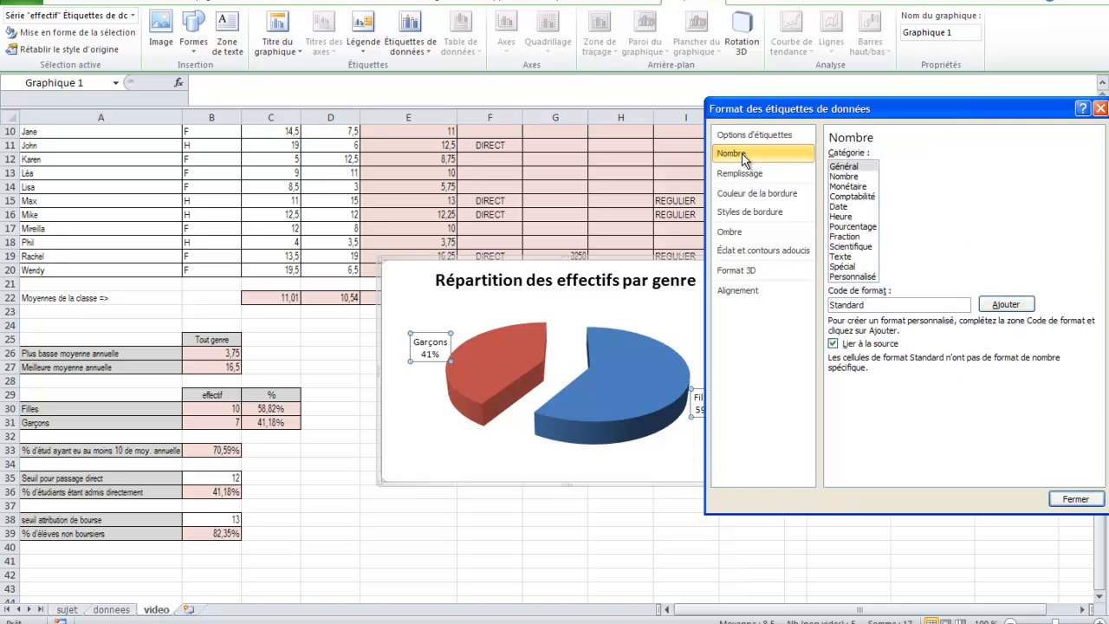
pyautogui.click(848, 226)
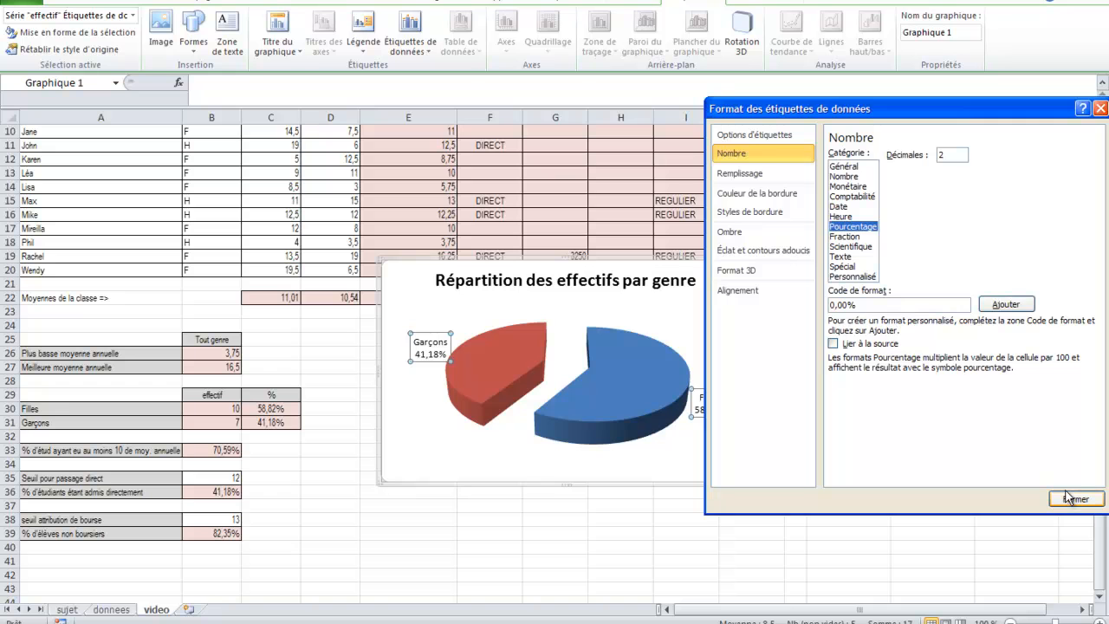
pyautogui.click(744, 136)
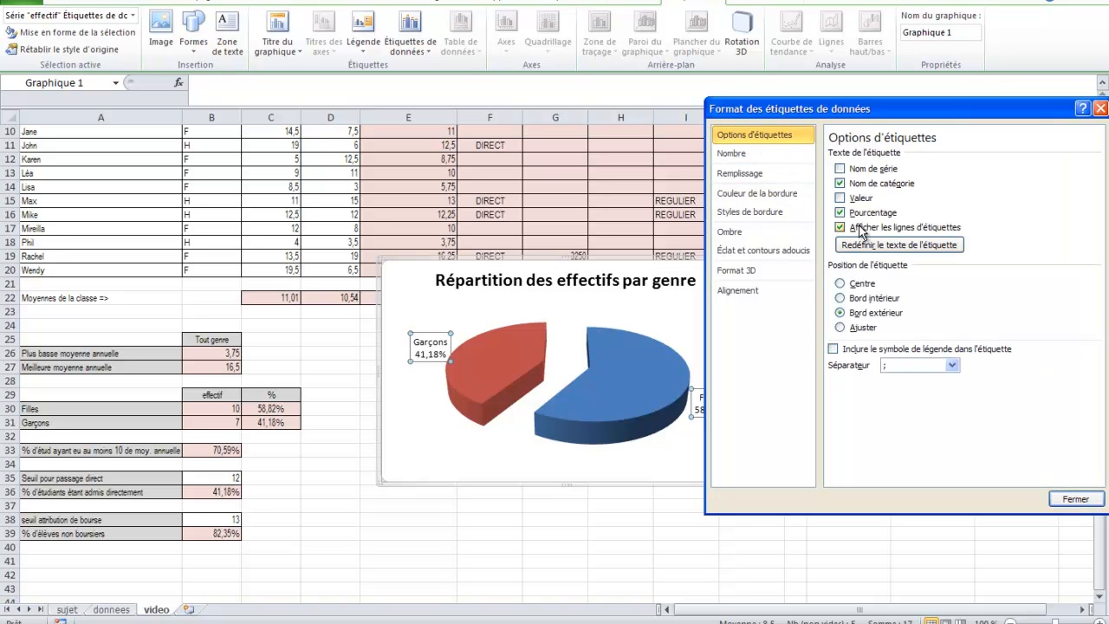
pyautogui.click(1076, 499)
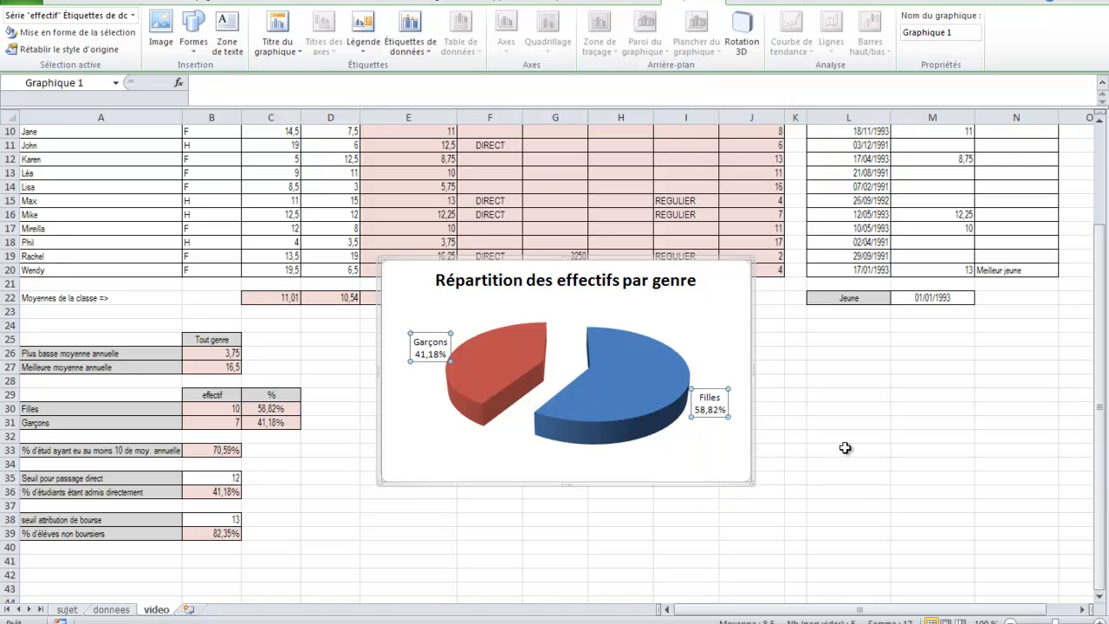
# Step: Pull the Filles and Garçons labels away from their slices and move the pie chart beside the summary tables, below the class averages
pyautogui.moveTo(711, 419); pyautogui.dragTo(725, 435)
pyautogui.click(433, 357)
pyautogui.moveTo(434, 356); pyautogui.dragTo(413, 340)
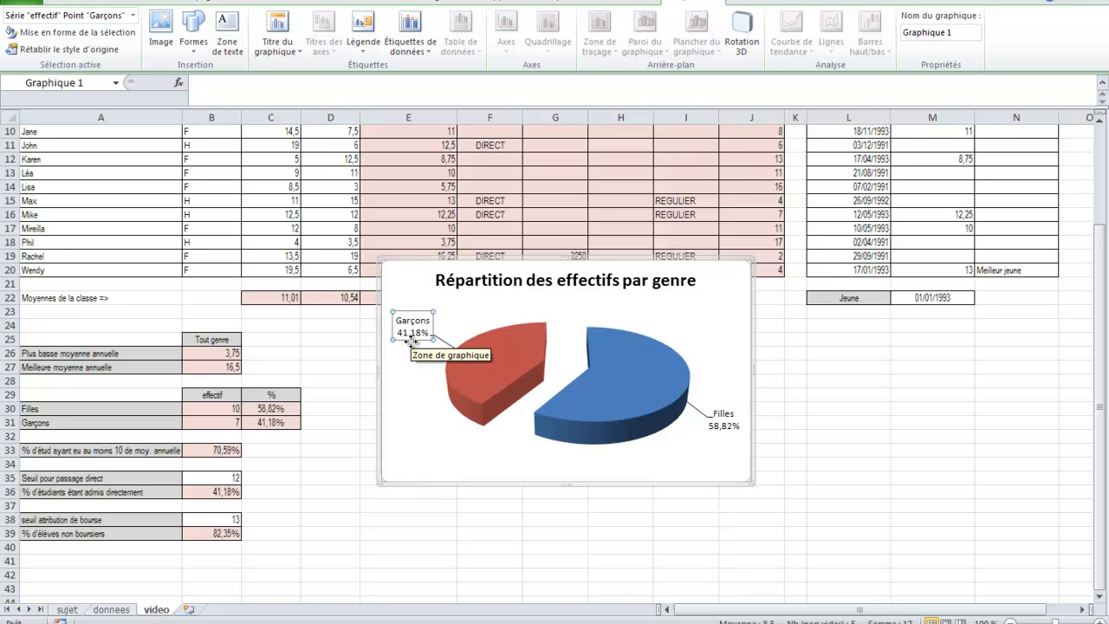
pyautogui.moveTo(709, 257); pyautogui.dragTo(645, 333)
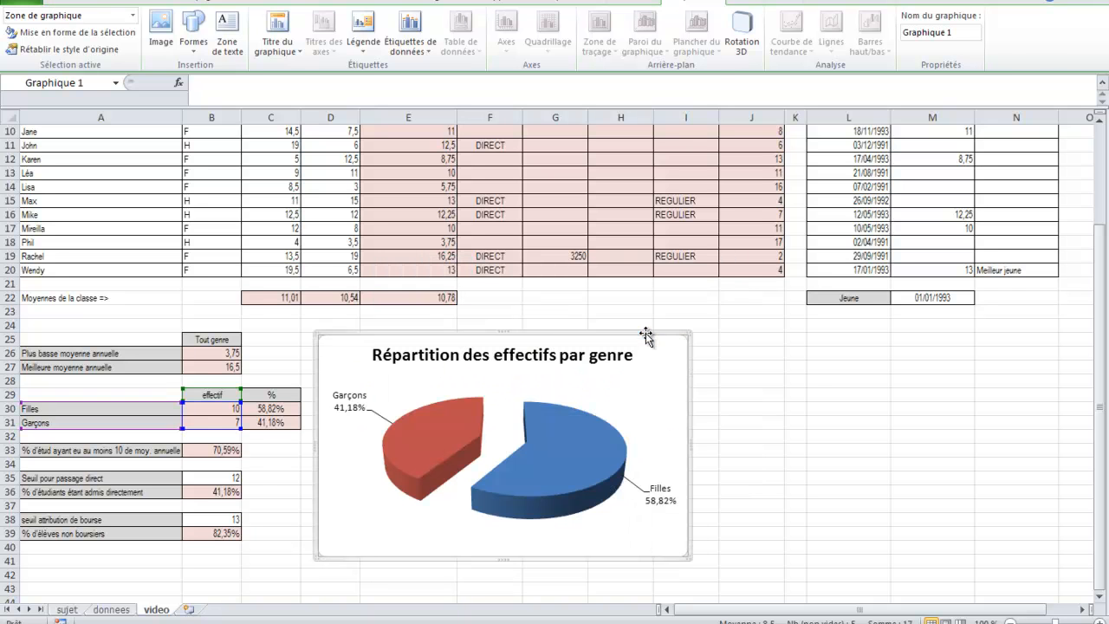
pyautogui.click(802, 380)
# Step: Insert a 2D clustered bar chart of the students' annual averages from A4:A20 and E4:E20, and remove its legend
pyautogui.scroll(3, 803, 379)
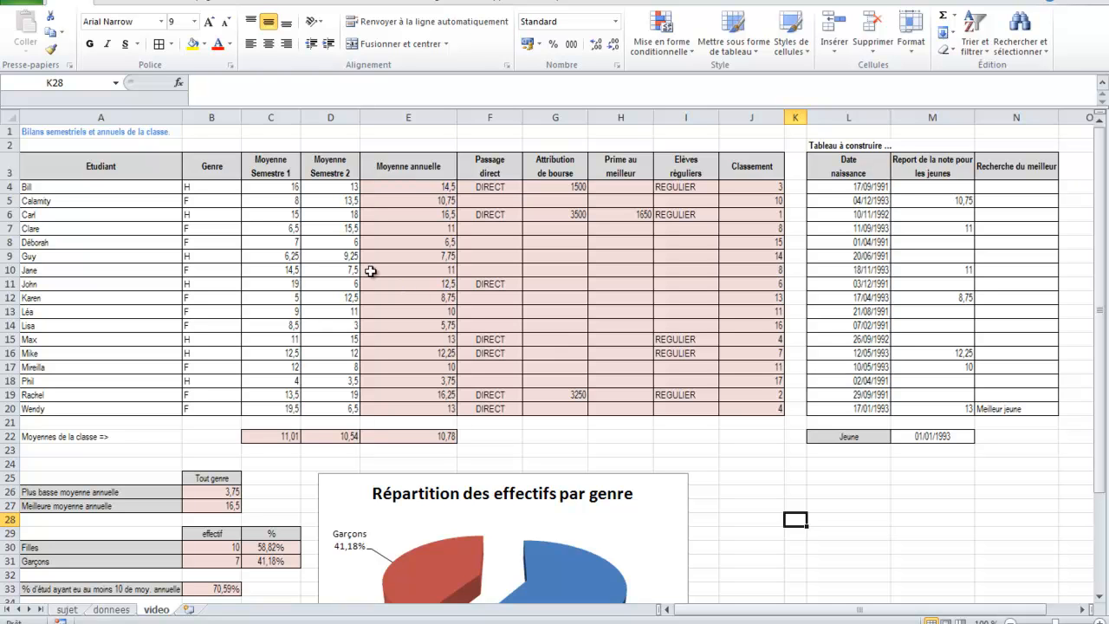
pyautogui.click(403, 189)
pyautogui.moveTo(403, 190); pyautogui.dragTo(398, 406)
pyautogui.moveTo(86, 188); pyautogui.dragTo(115, 412)
pyautogui.moveTo(115, 170); pyautogui.dragTo(120, 403)
pyautogui.moveTo(99, 188); pyautogui.dragTo(120, 415)
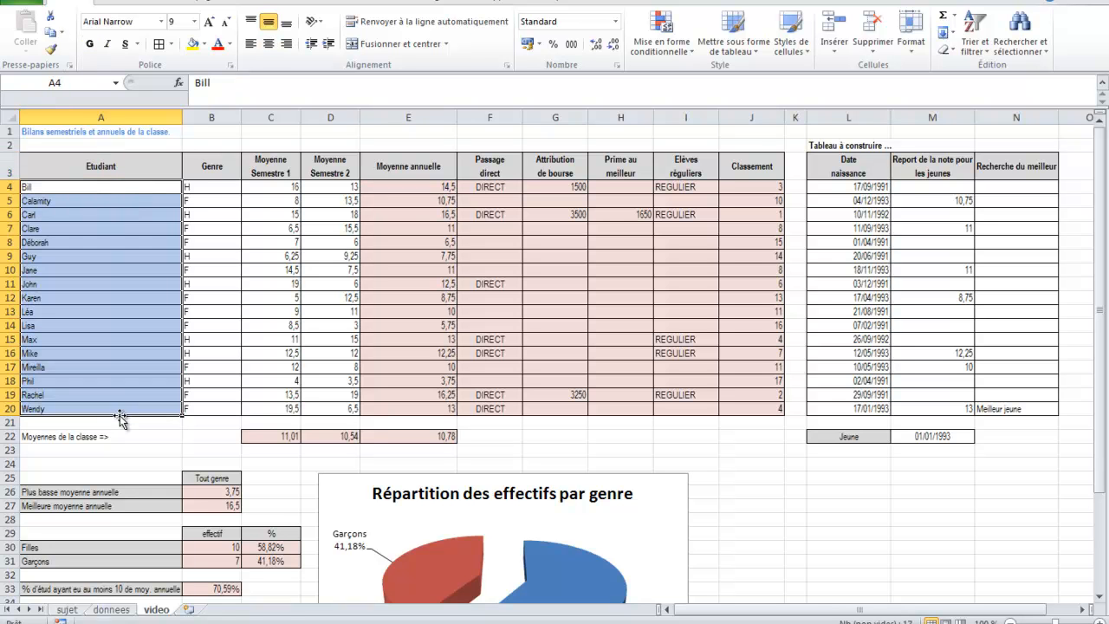
pyautogui.keyDown('ctrl'); pyautogui.click(416, 187); pyautogui.keyUp('ctrl')
pyautogui.moveTo(416, 187); pyautogui.dragTo(418, 409)
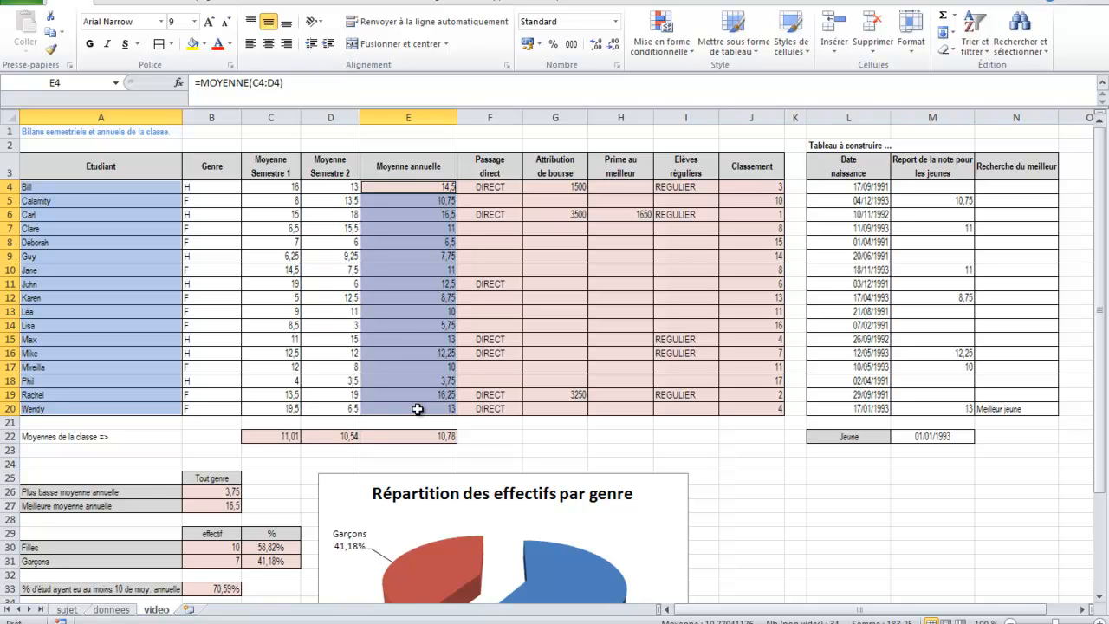
pyautogui.click(124, 3)
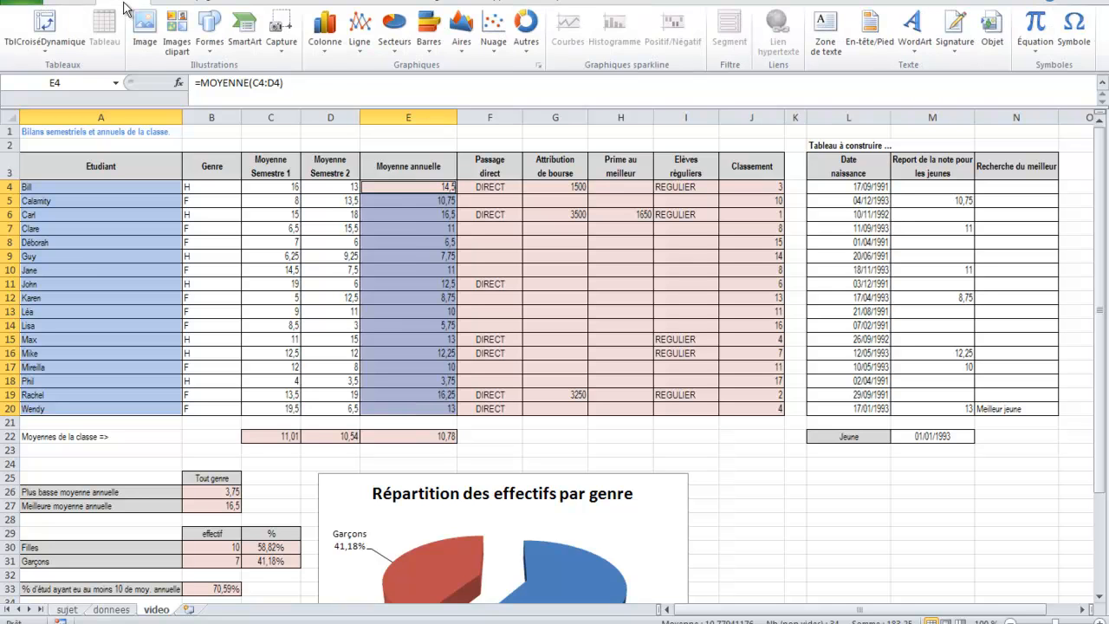
pyautogui.click(427, 49)
pyautogui.click(435, 92)
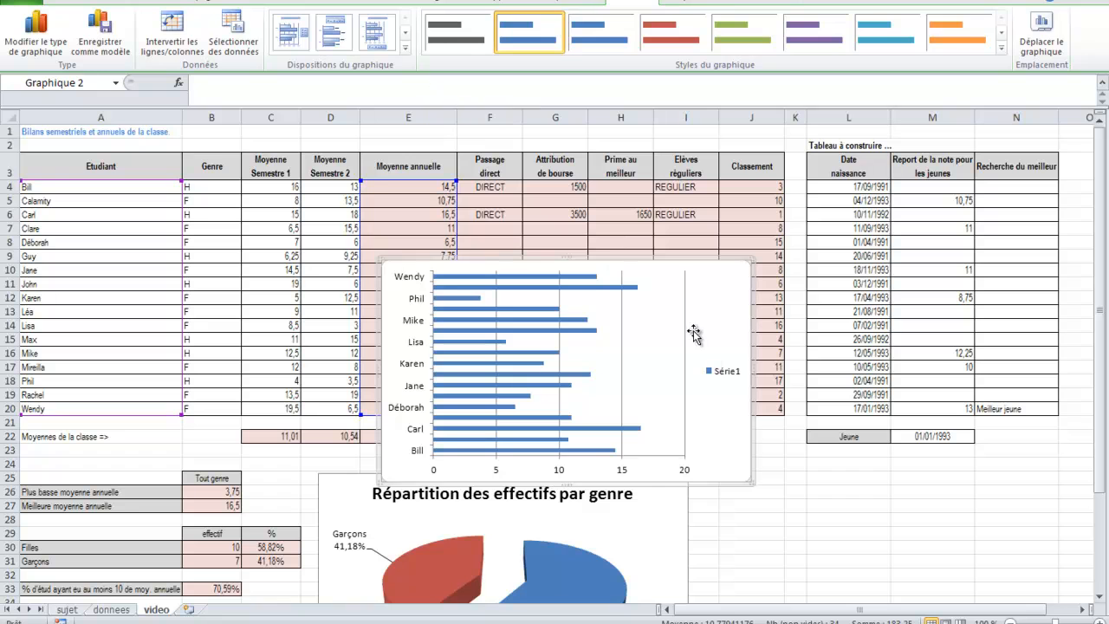
pyautogui.click(719, 371)
pyautogui.press('Delete')
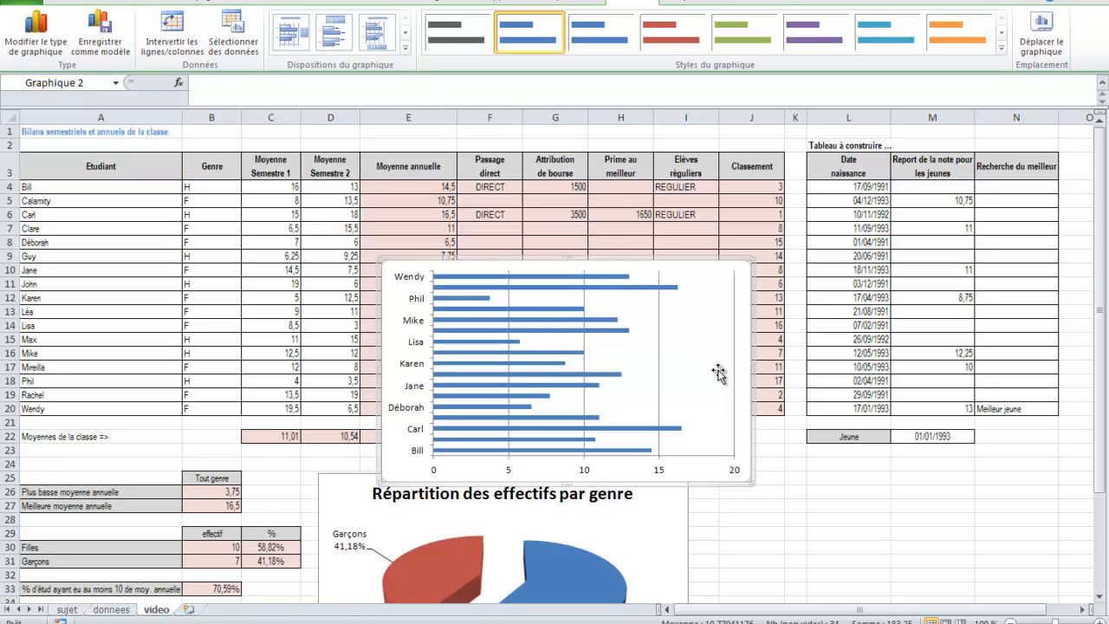
# Step: Add a title to the bar chart, placed with the Au-dessus du graphique option
pyautogui.click(684, 4)
pyautogui.click(297, 51)
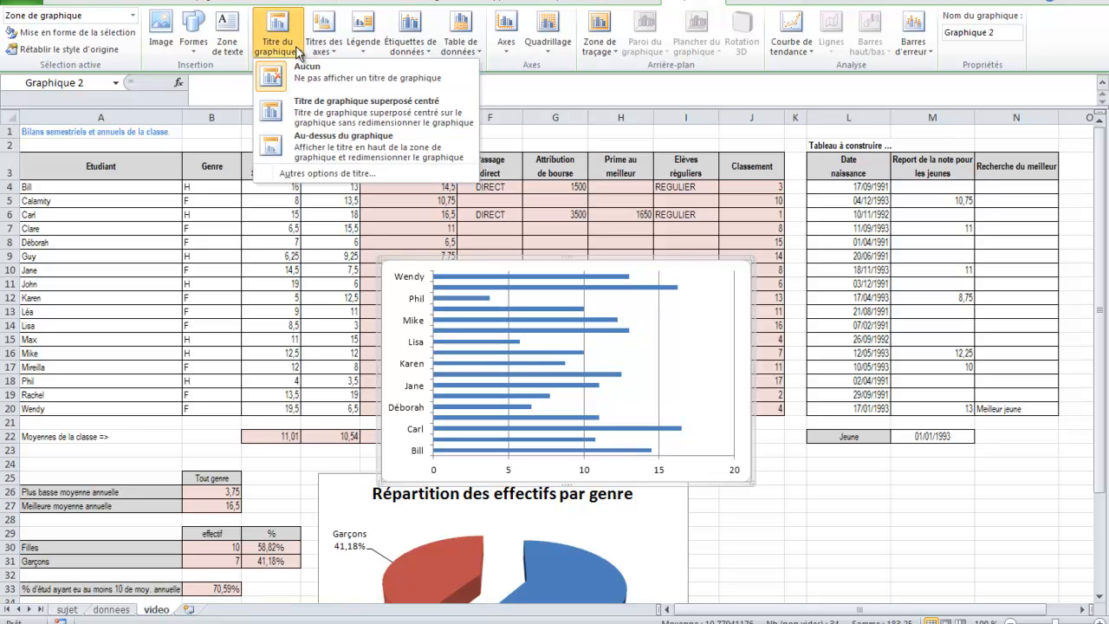
pyautogui.click(326, 116)
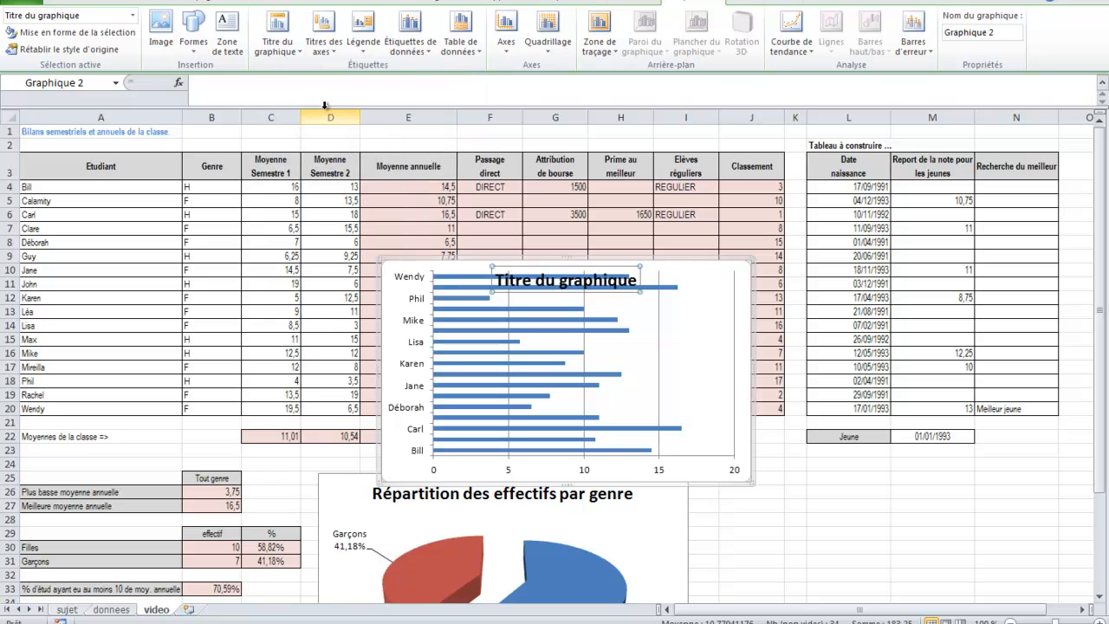
pyautogui.click(300, 50)
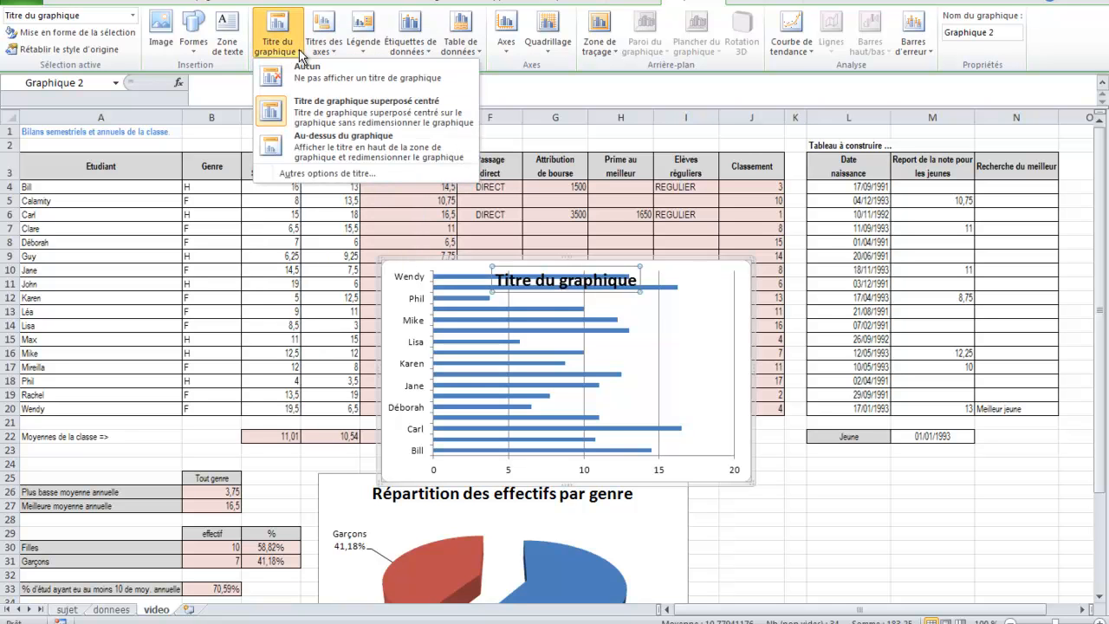
pyautogui.click(322, 145)
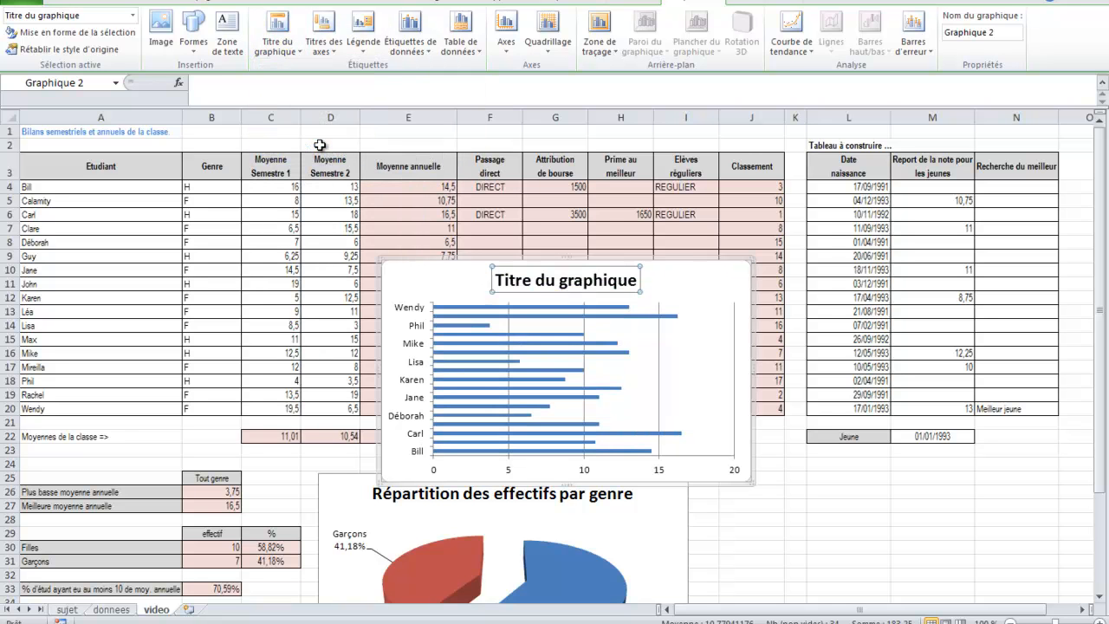
# Step: Replace the bar chart's title text with "Moyennes annuelles des étudiants"
pyautogui.doubleClick(581, 283)
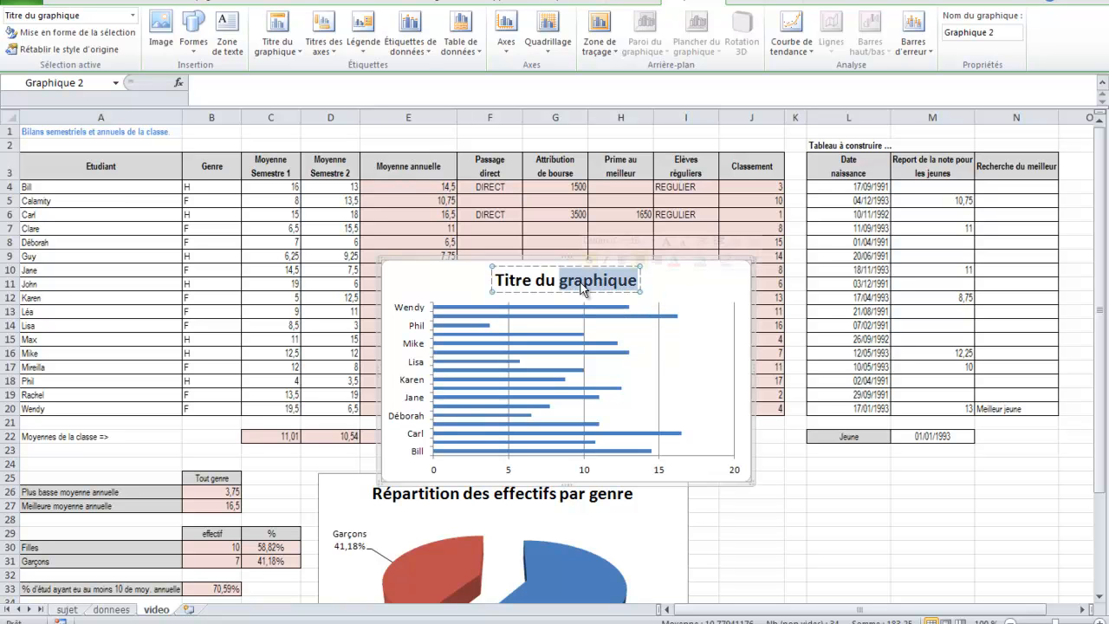
pyautogui.press('BackSpace')
pyautogui.press('BackSpace')
pyautogui.press('BackSpace')
pyautogui.press('BackSpace')
pyautogui.press('BackSpace')
pyautogui.press('BackSpace')
pyautogui.press('BackSpace')
pyautogui.press('BackSpace')
pyautogui.press('BackSpace')
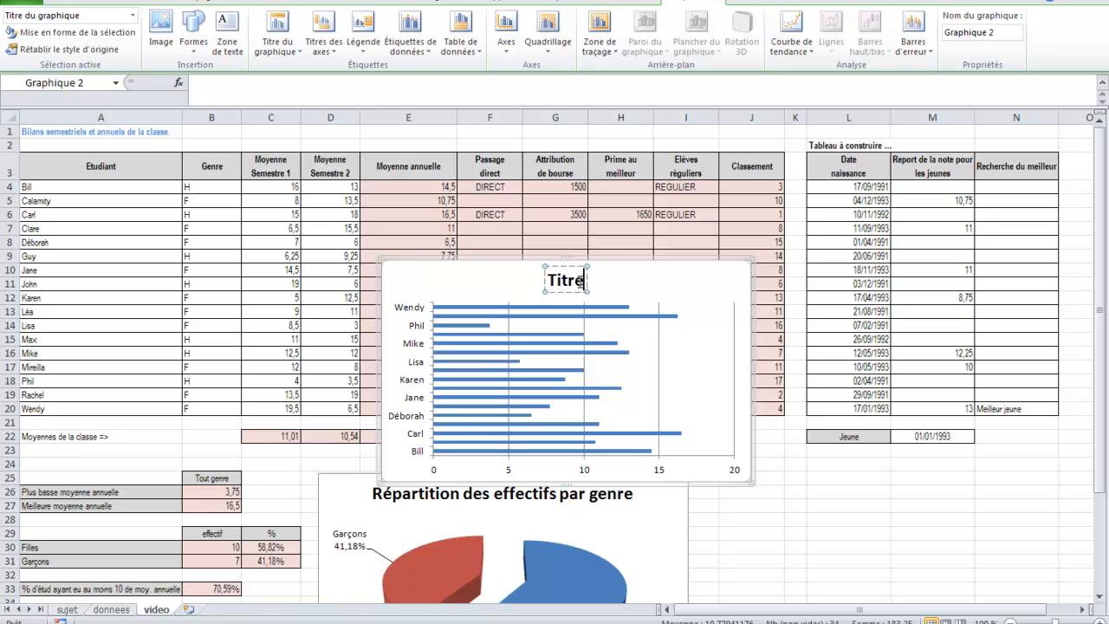
pyautogui.write('Mo')
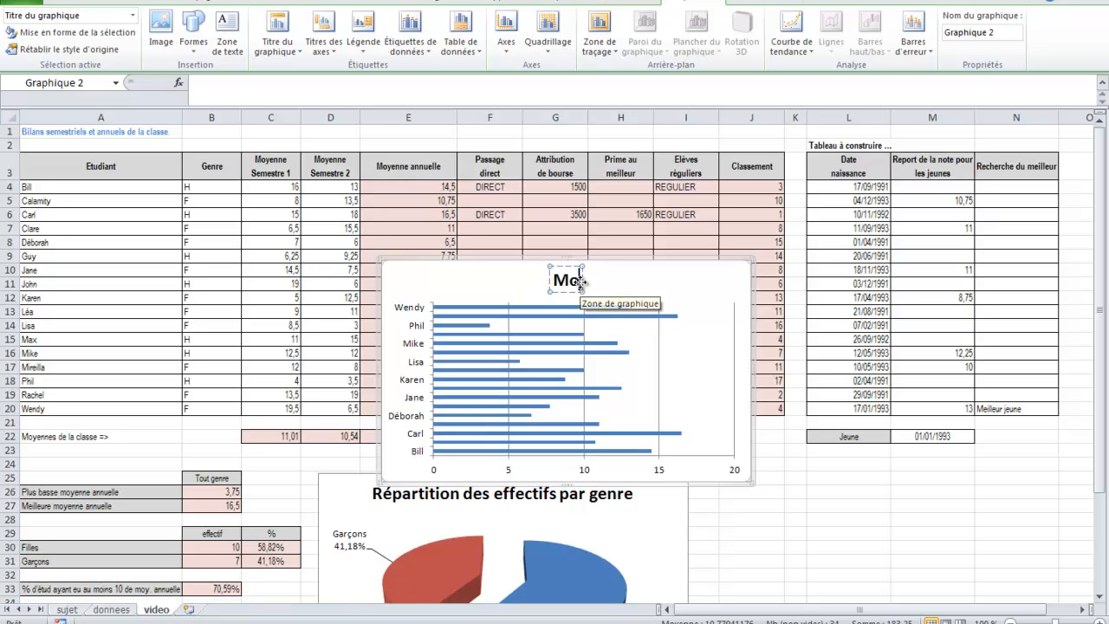
pyautogui.write('yennes ann')
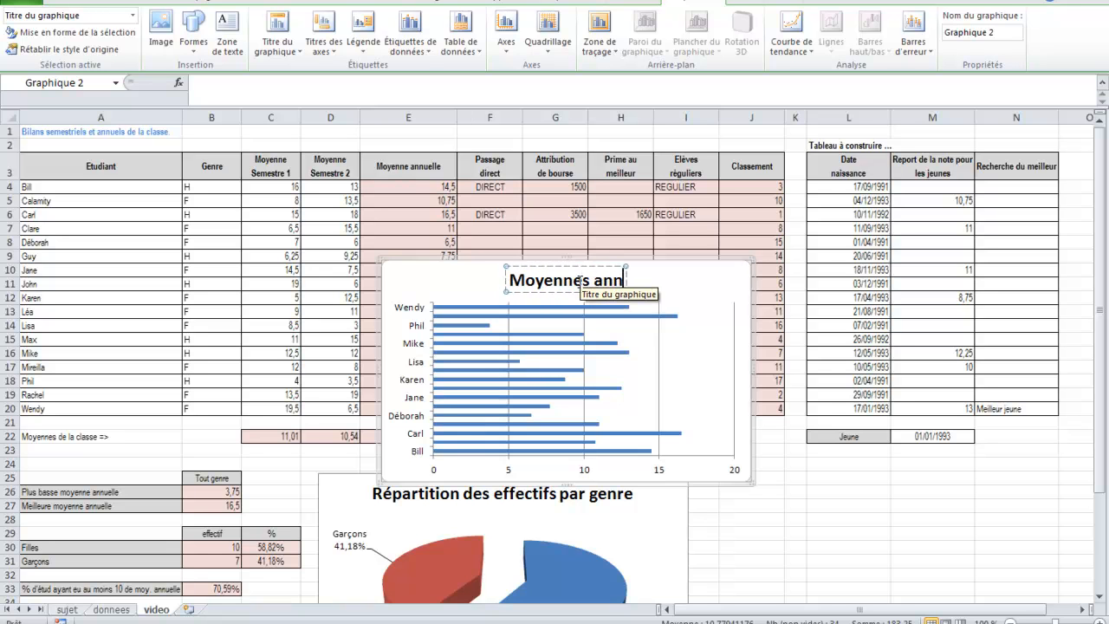
pyautogui.write('uelles des')
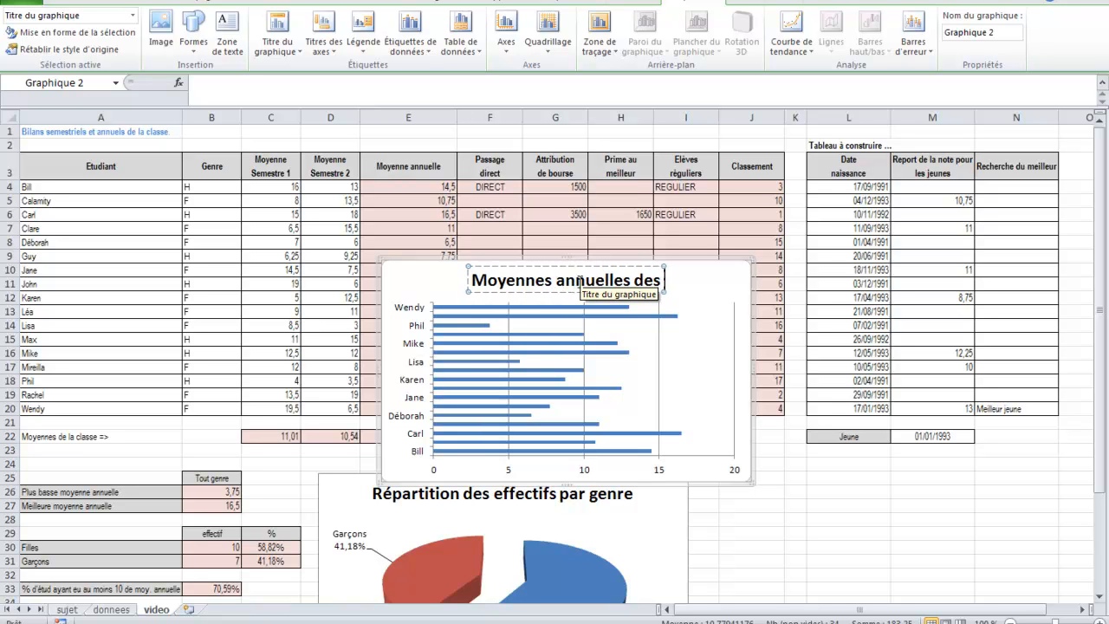
pyautogui.write(' étudiants')
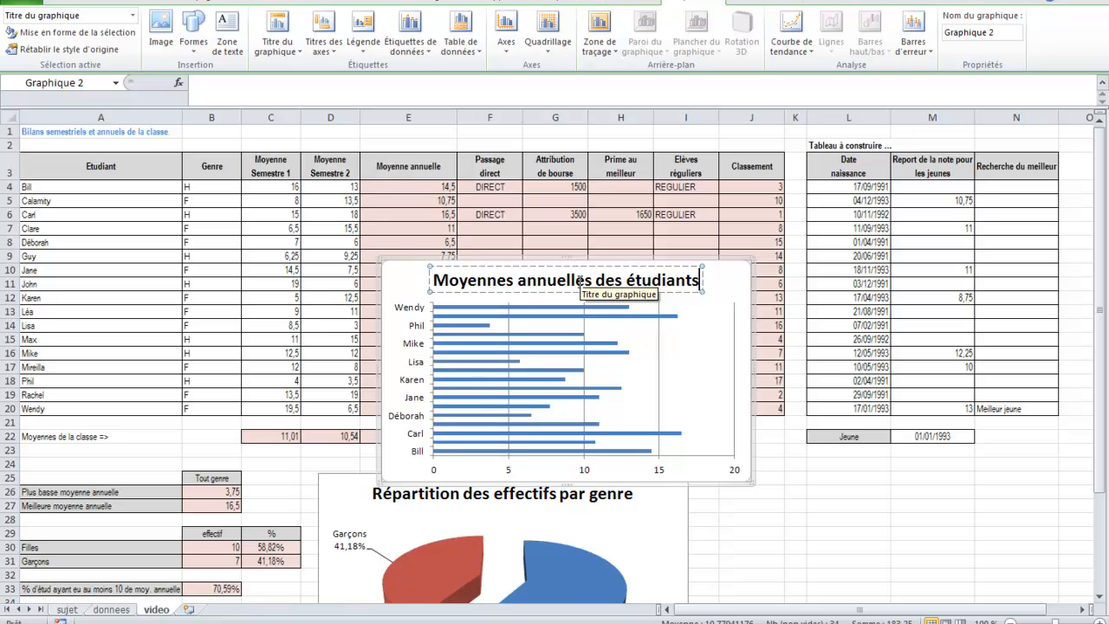
pyautogui.click(738, 287)
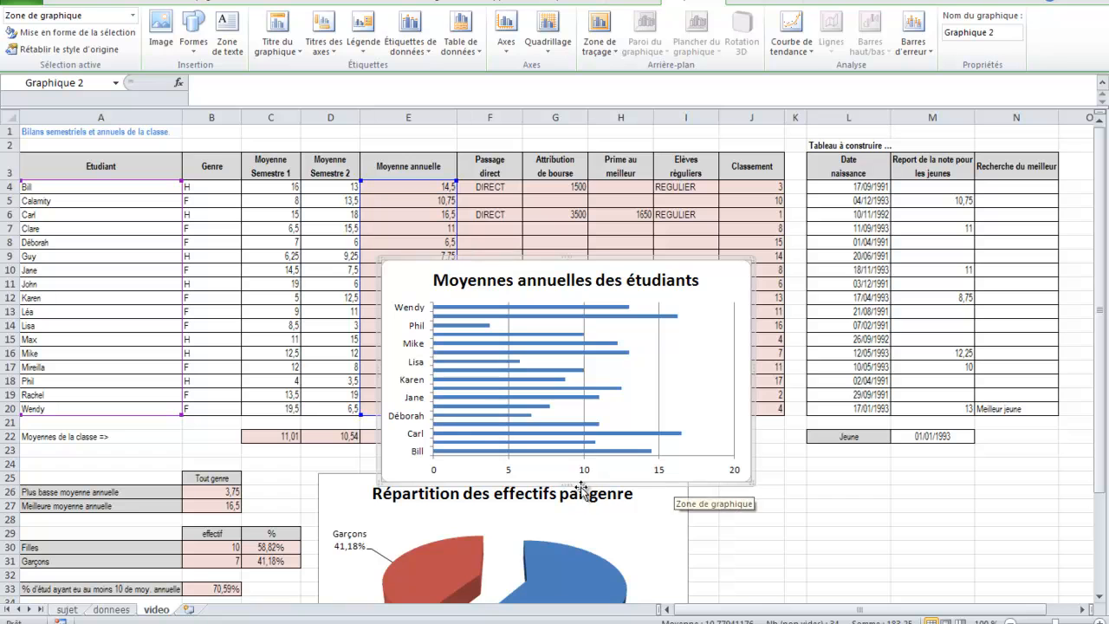
# Step: Stretch the bar chart downward to make it taller and add data labels showing Valeur at Bord extérieur
pyautogui.moveTo(571, 483); pyautogui.dragTo(569, 548)
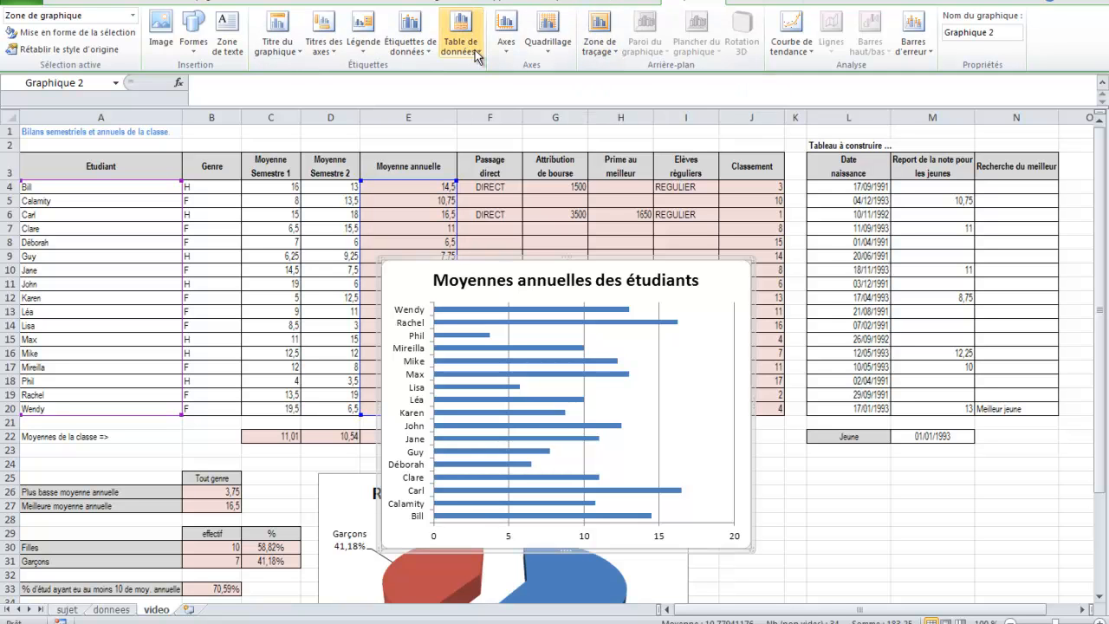
pyautogui.click(431, 48)
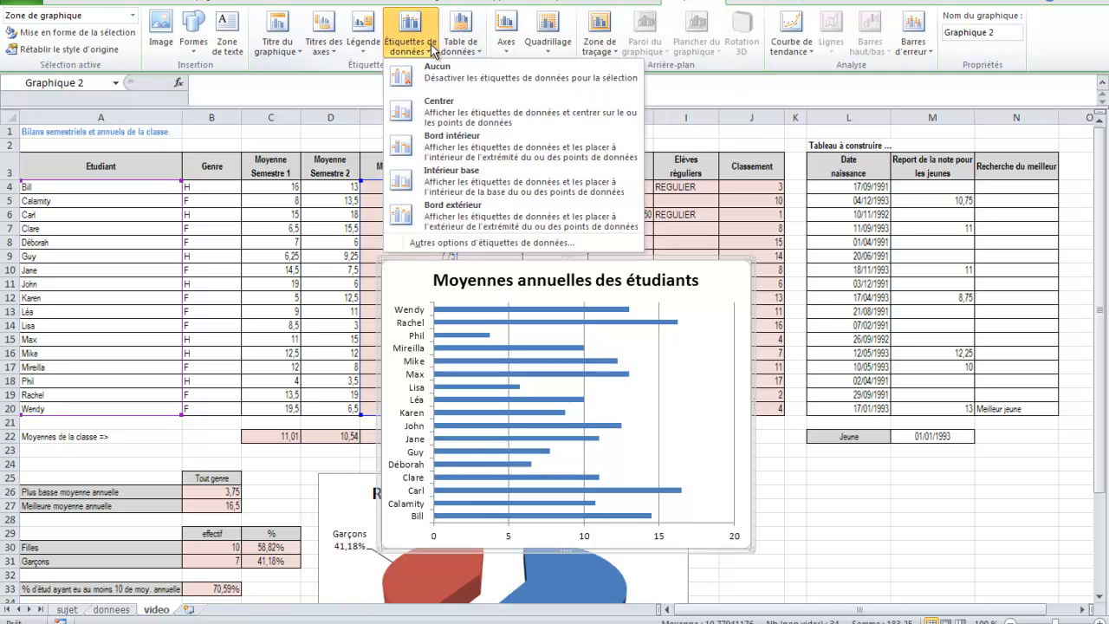
pyautogui.click(455, 243)
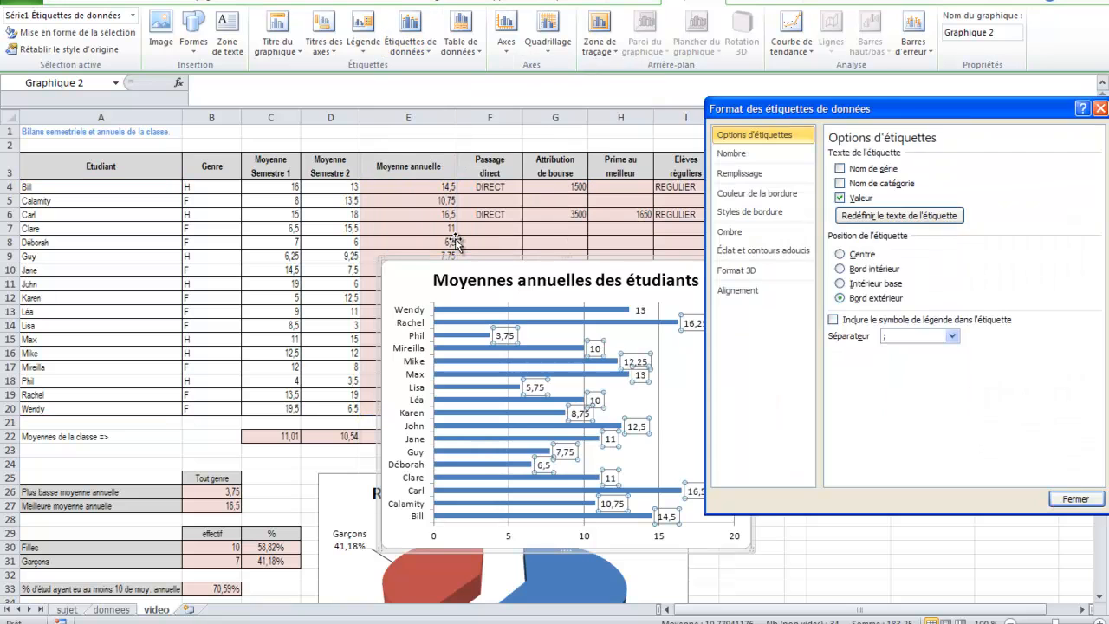
pyautogui.click(839, 198)
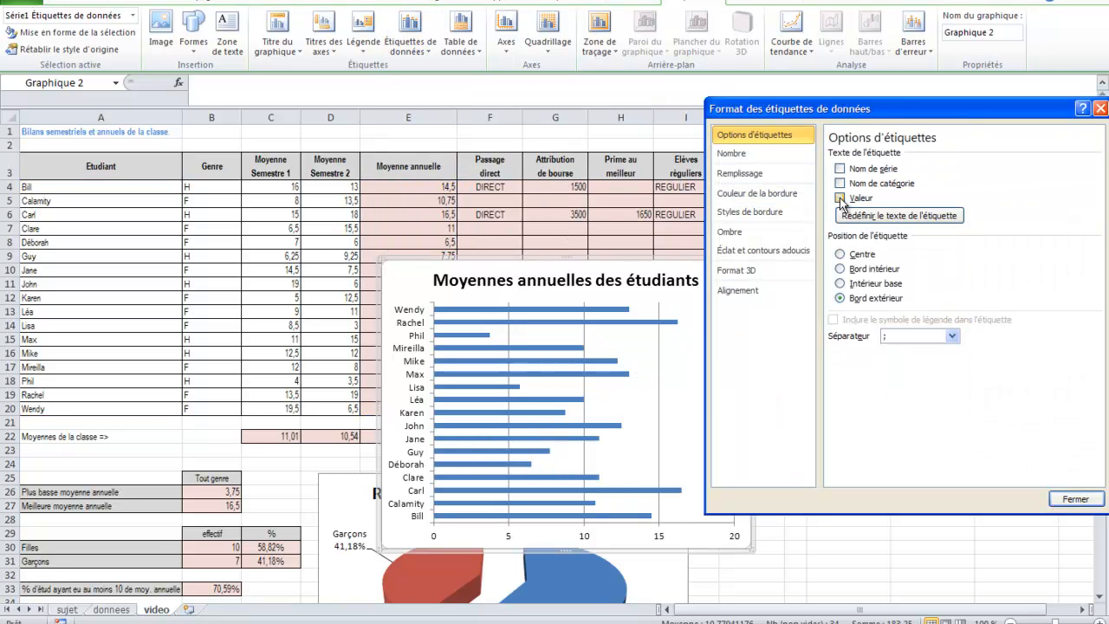
pyautogui.click(840, 199)
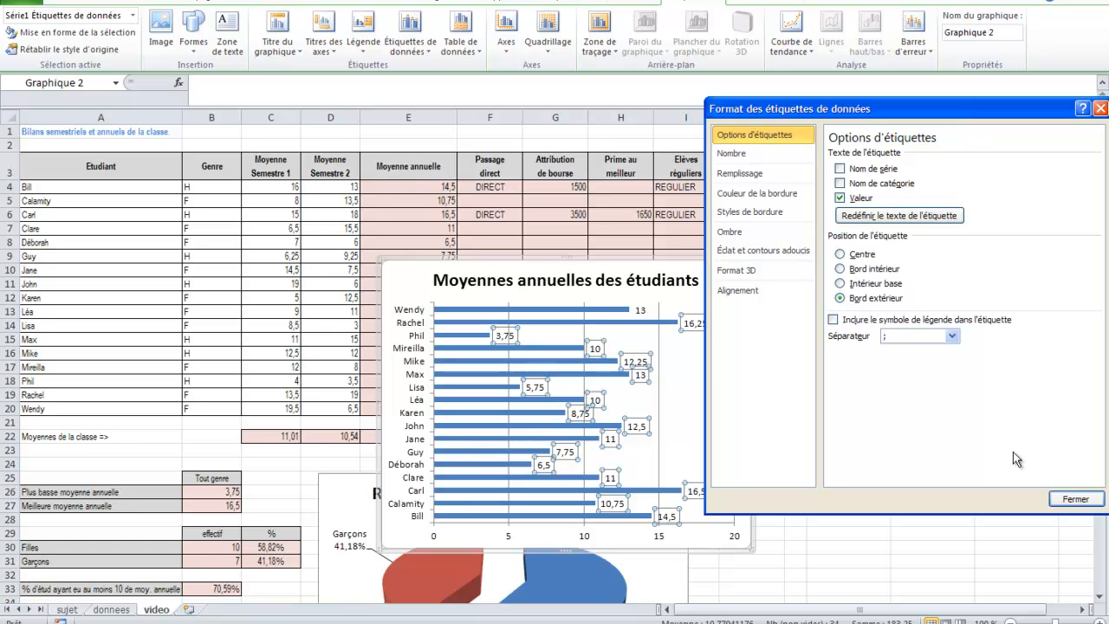
pyautogui.click(1075, 500)
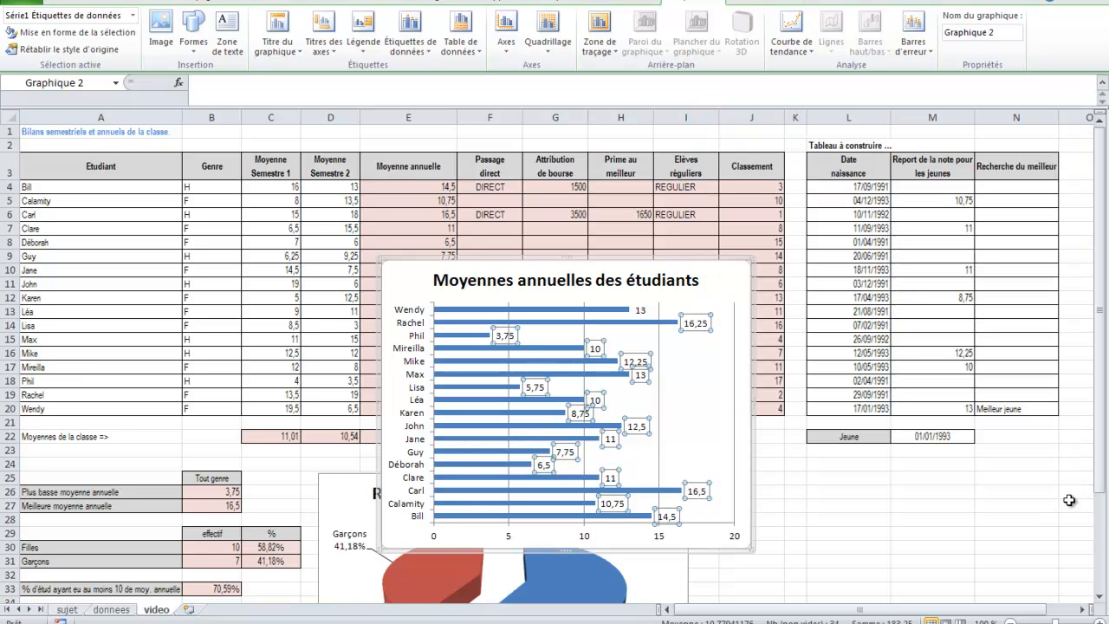
# Step: Set the bar chart's vertical gridlines to Quadrillage principal et secondaire
pyautogui.click(690, 376)
pyautogui.click(548, 34)
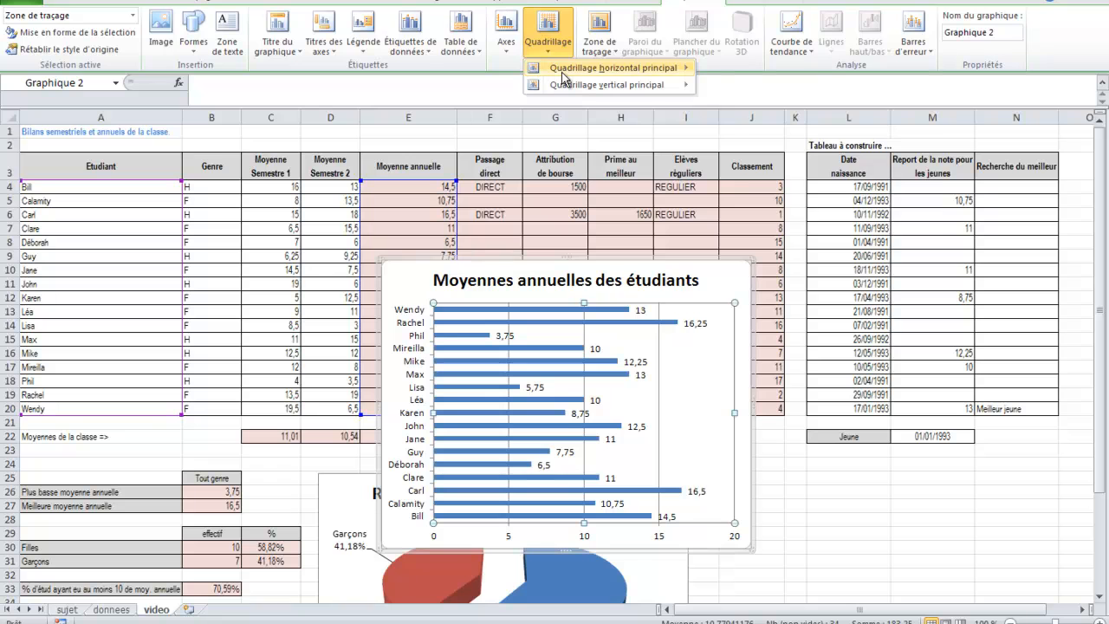
pyautogui.moveTo(565, 76)
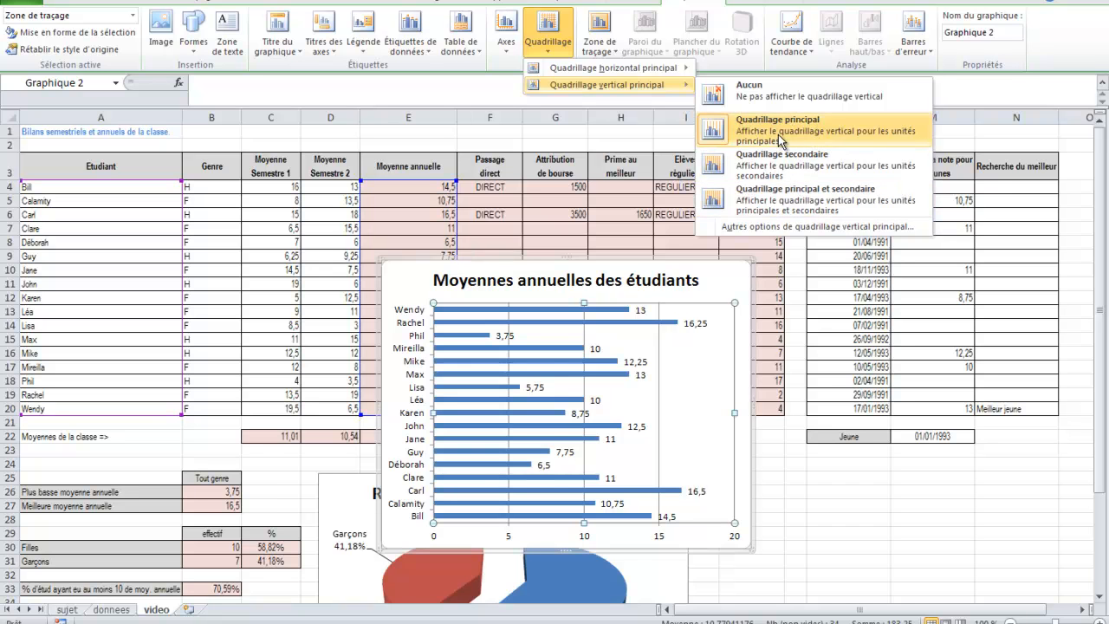
pyautogui.click(792, 211)
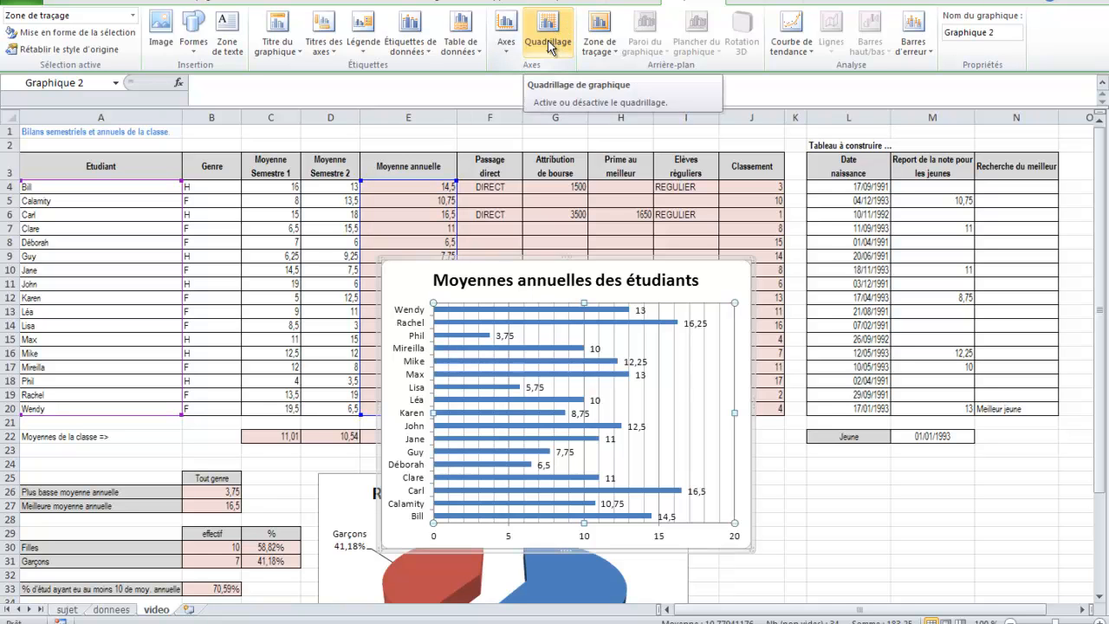
pyautogui.click(507, 52)
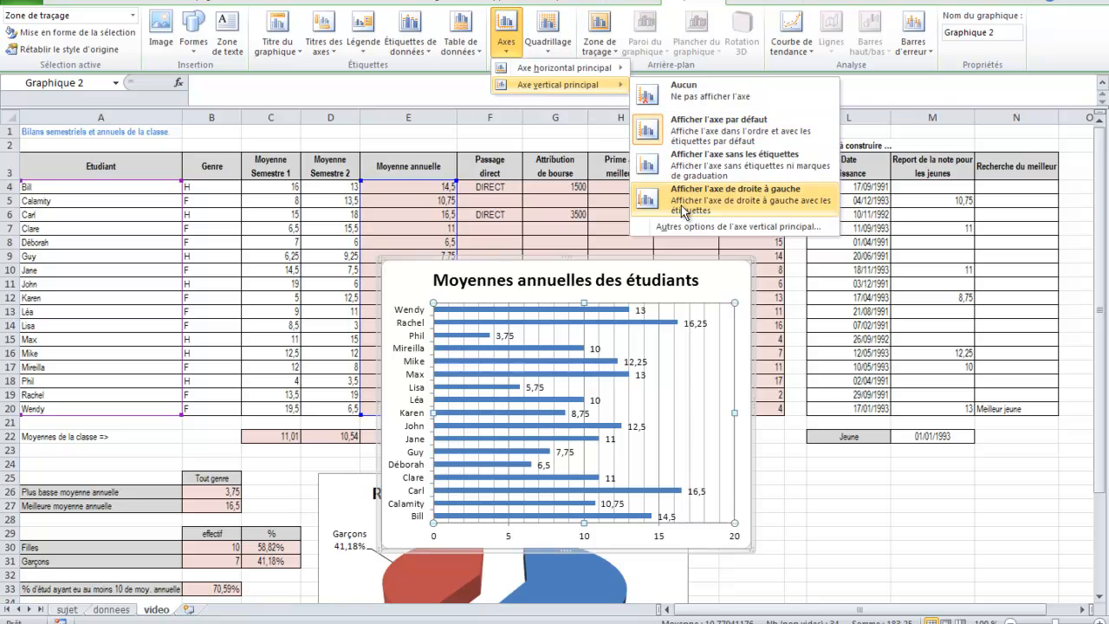
pyautogui.click(681, 224)
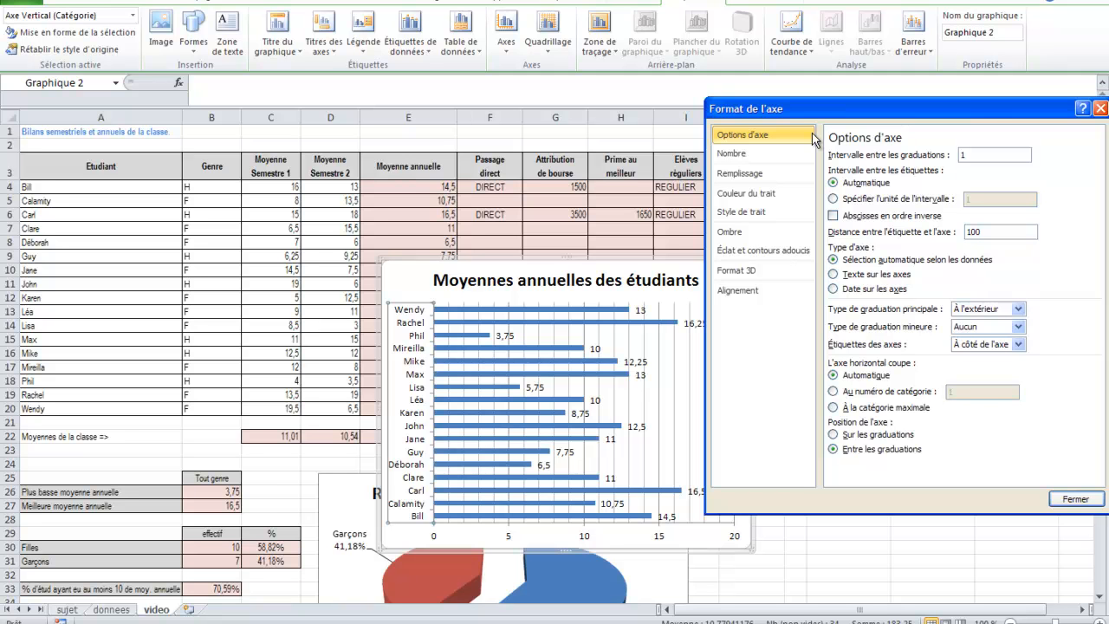
pyautogui.moveTo(837, 110); pyautogui.dragTo(579, 106)
pyautogui.click(843, 106)
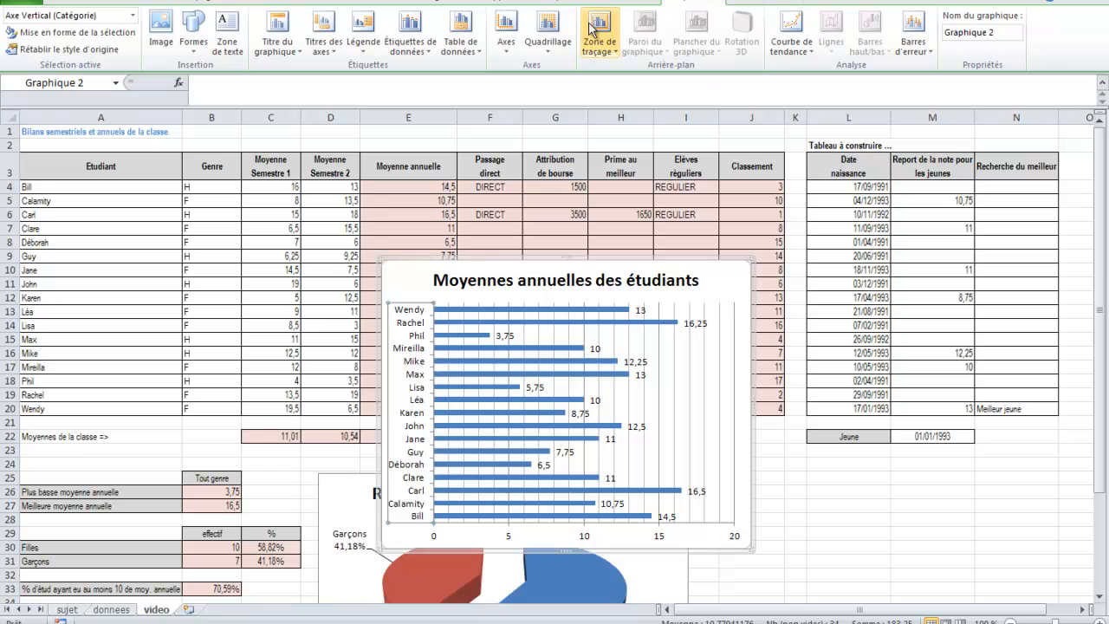
pyautogui.click(547, 48)
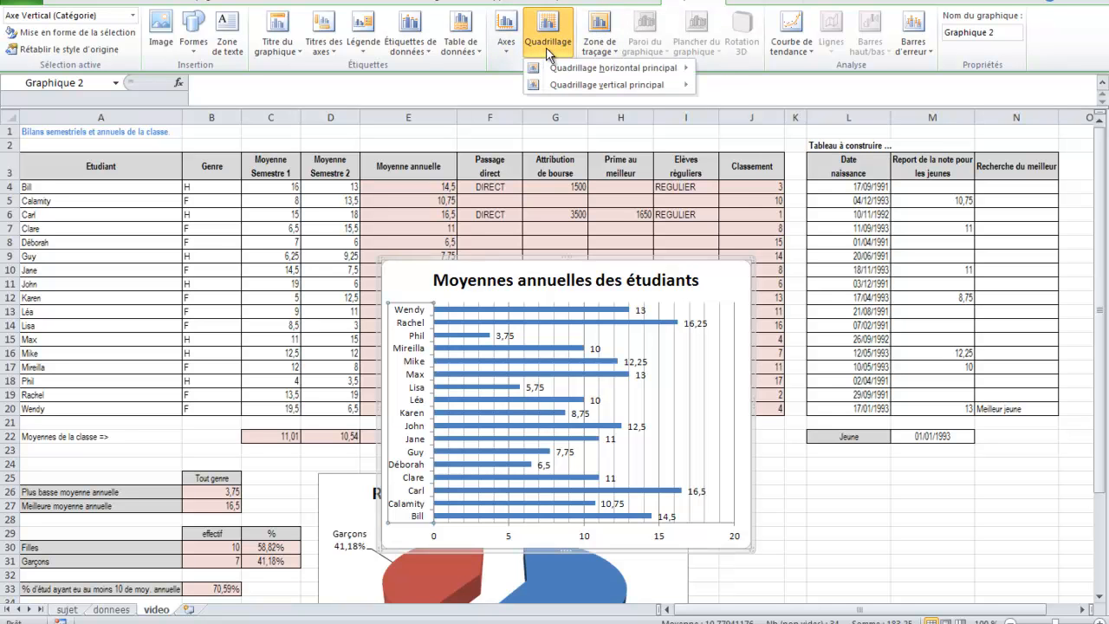
pyautogui.moveTo(607, 84)
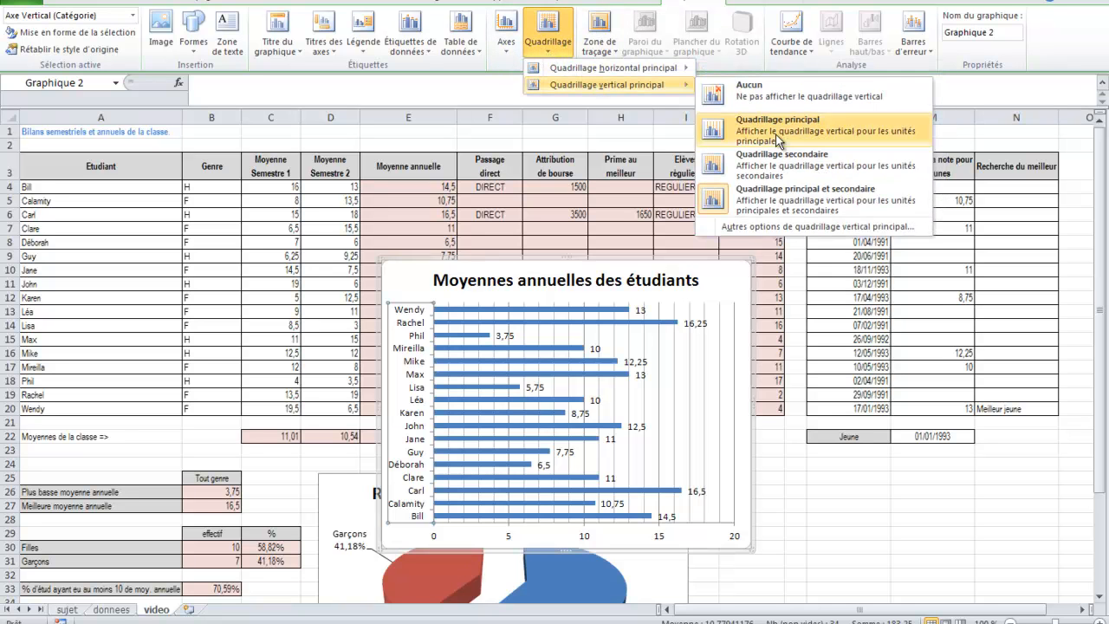
pyautogui.click(802, 228)
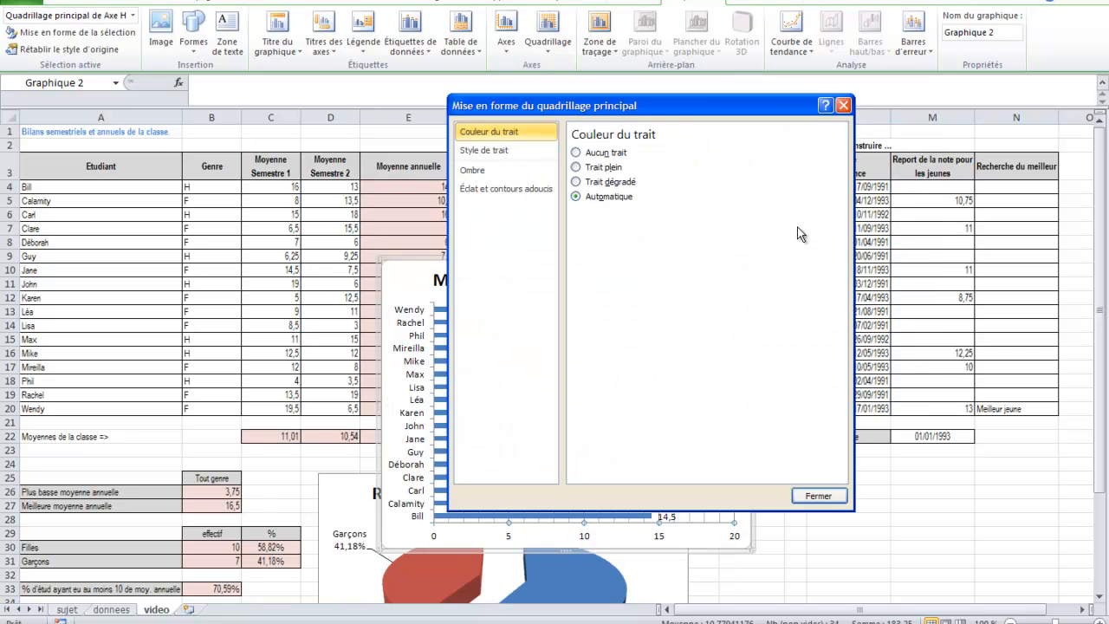
pyautogui.click(845, 106)
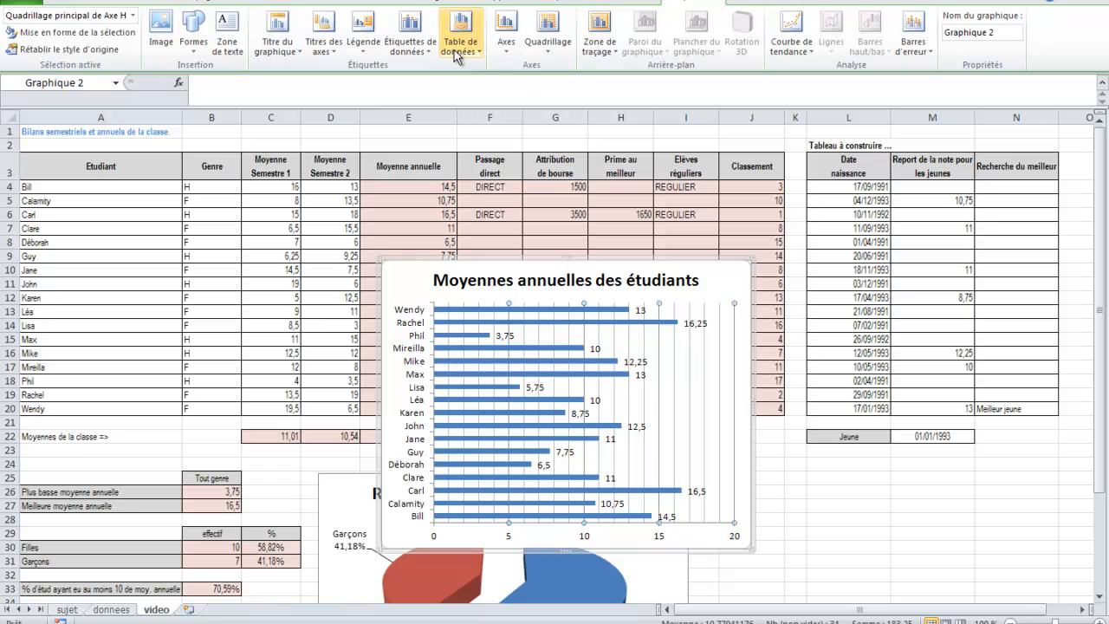
# Step: Fix the horizontal value axis units at 5,0 for the principal unit and 1,0 for the secondary unit
pyautogui.click(507, 54)
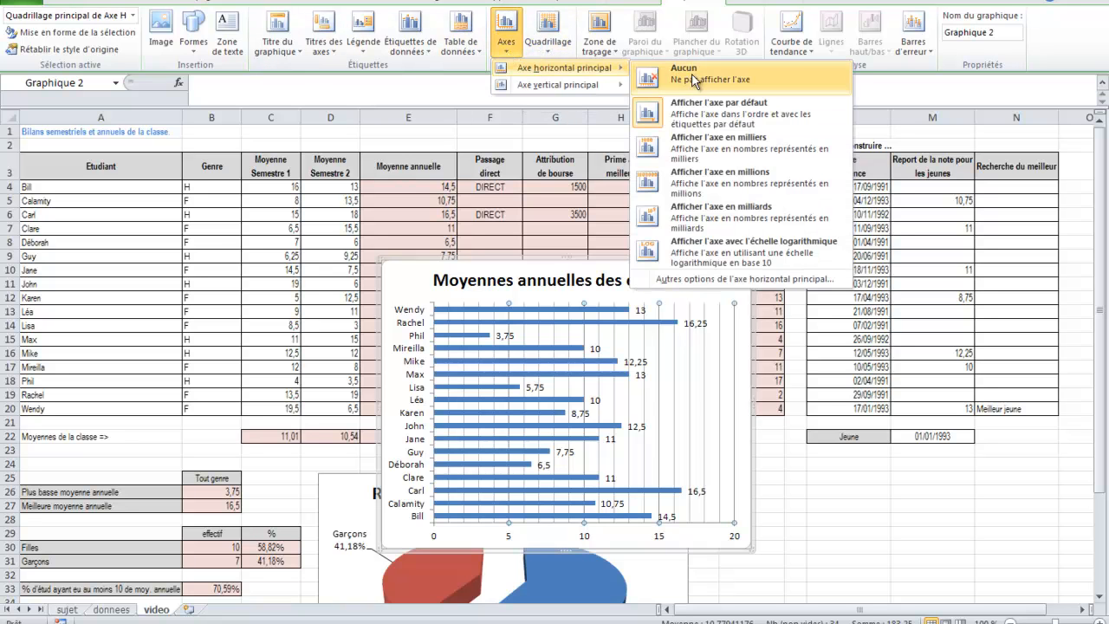
pyautogui.click(687, 279)
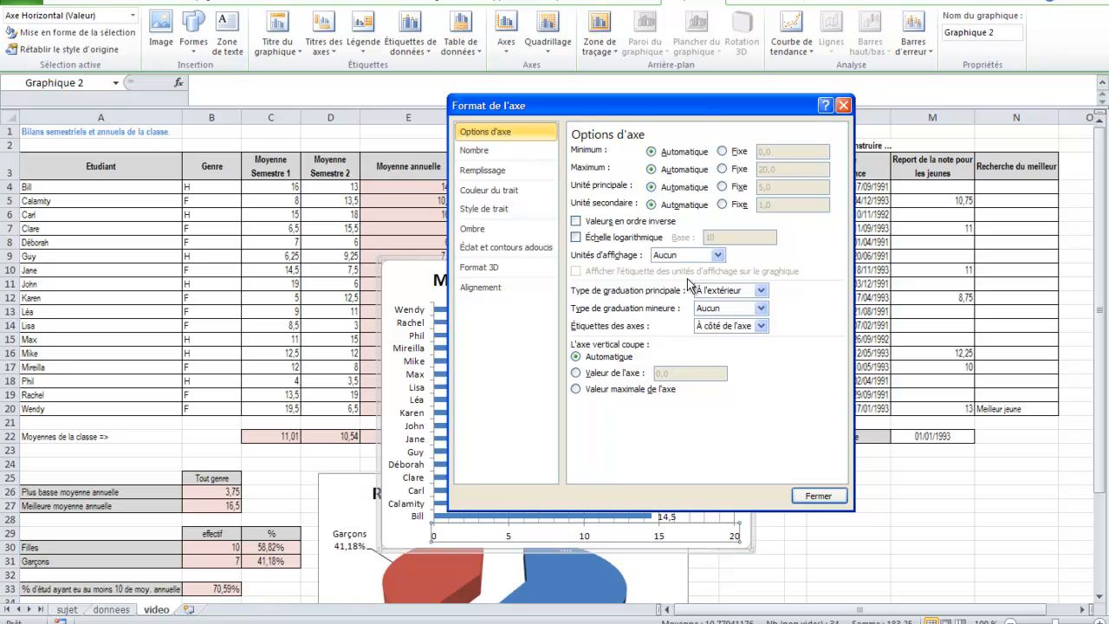
pyautogui.click(736, 188)
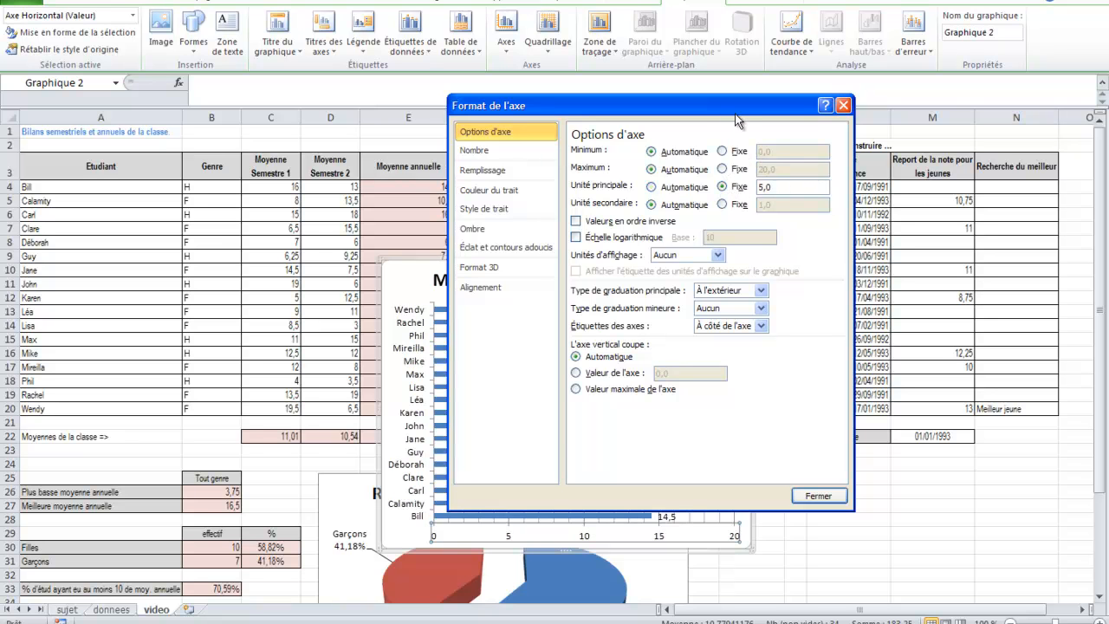
pyautogui.moveTo(737, 105); pyautogui.dragTo(408, 28)
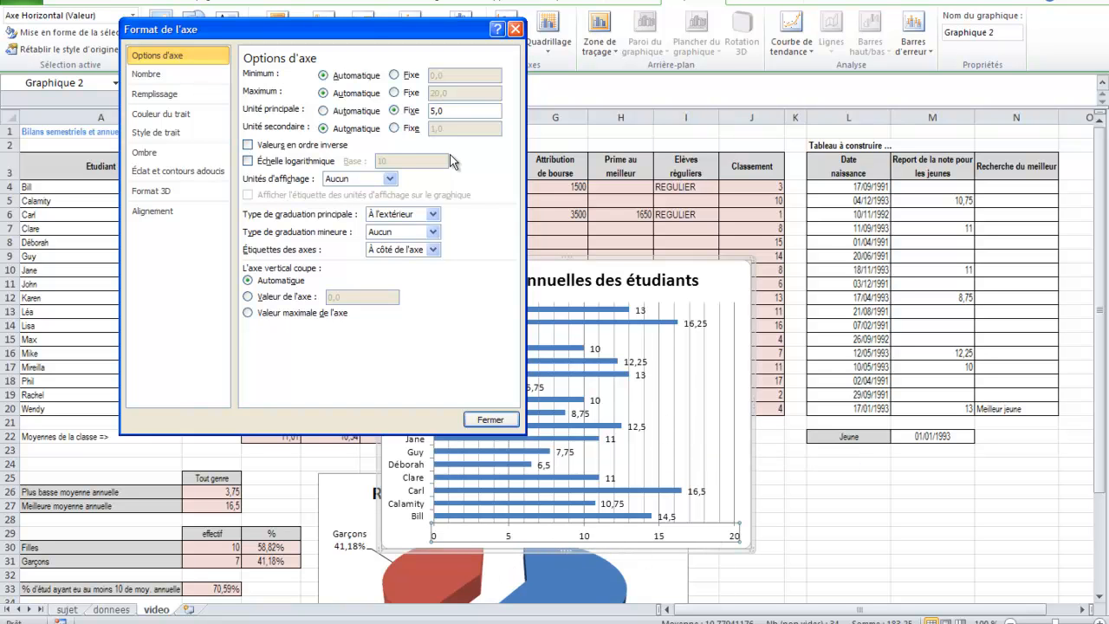
pyautogui.click(395, 129)
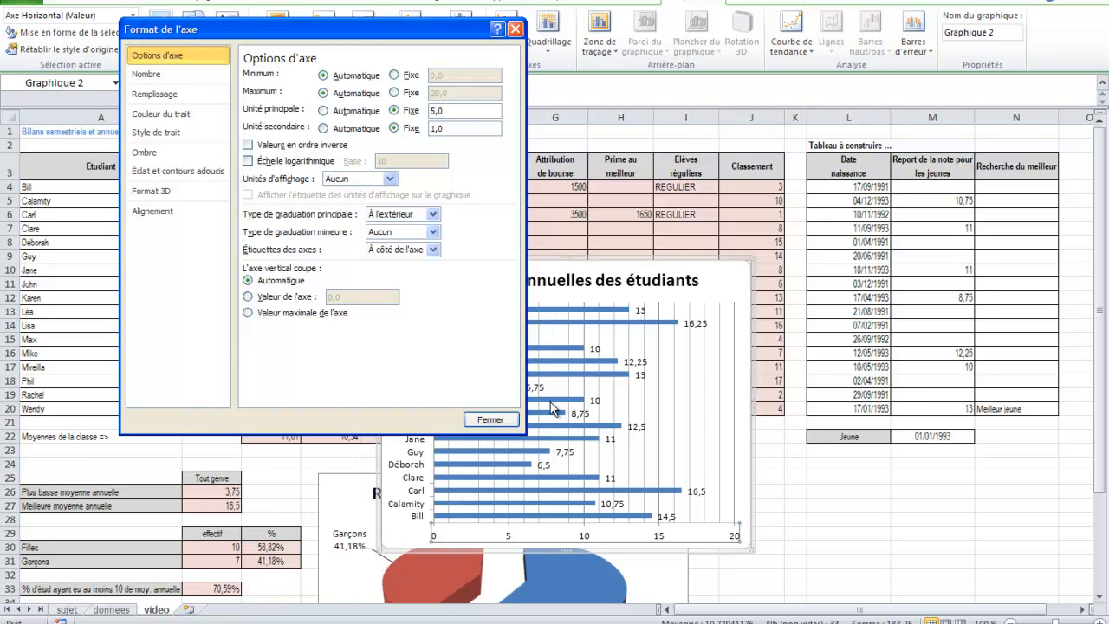
pyautogui.click(490, 421)
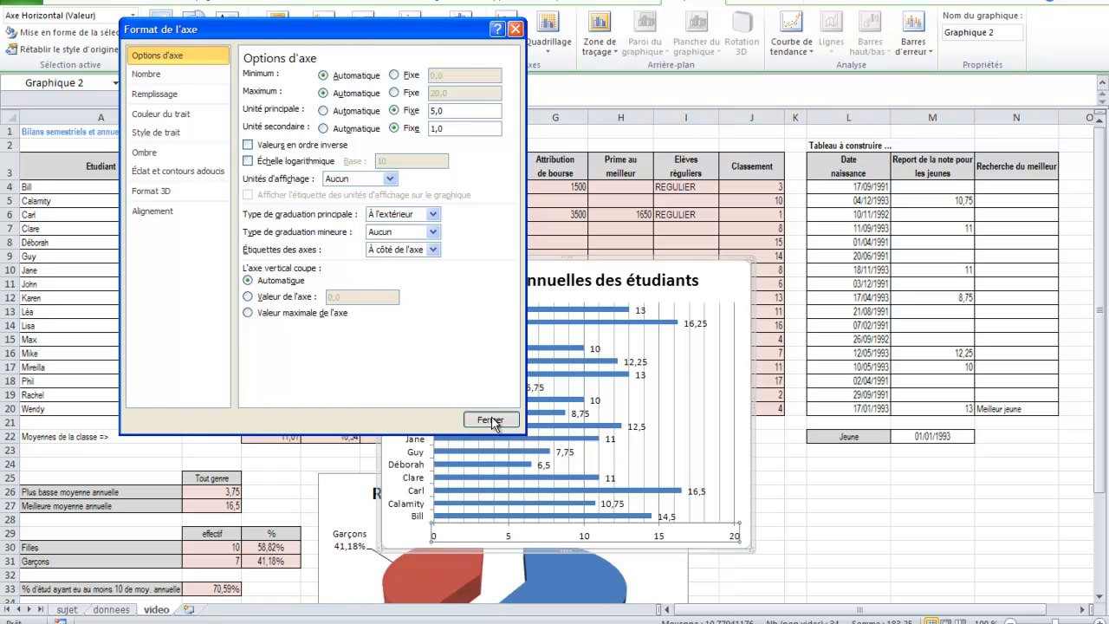
# Step: Change the outline of the bar chart's secondary gridlines to a dashed line style
pyautogui.click(676, 352)
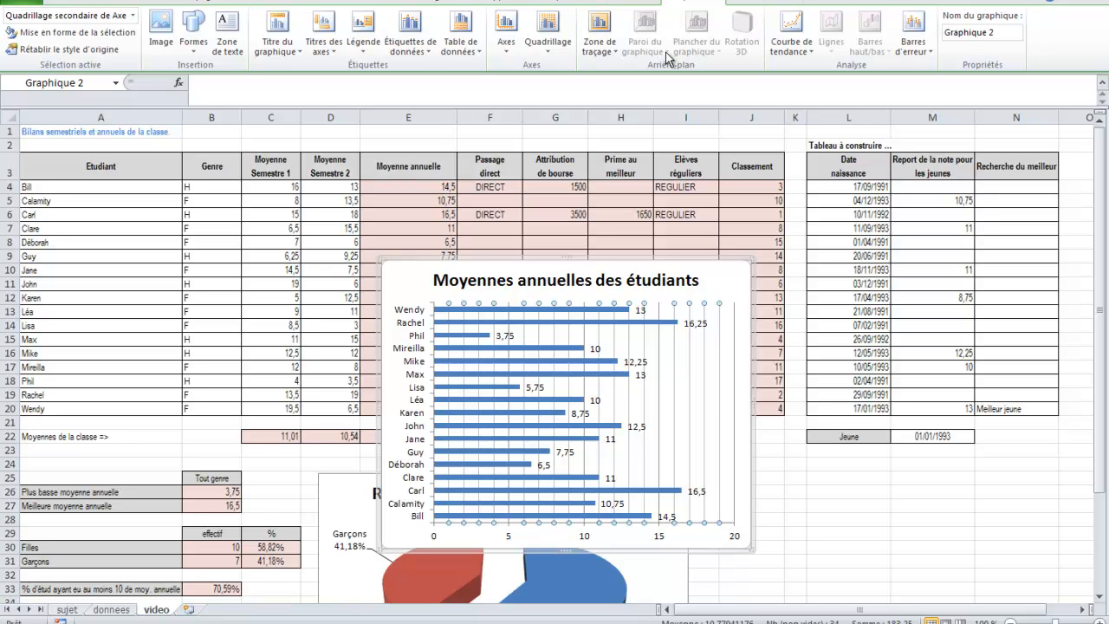
pyautogui.click(765, 4)
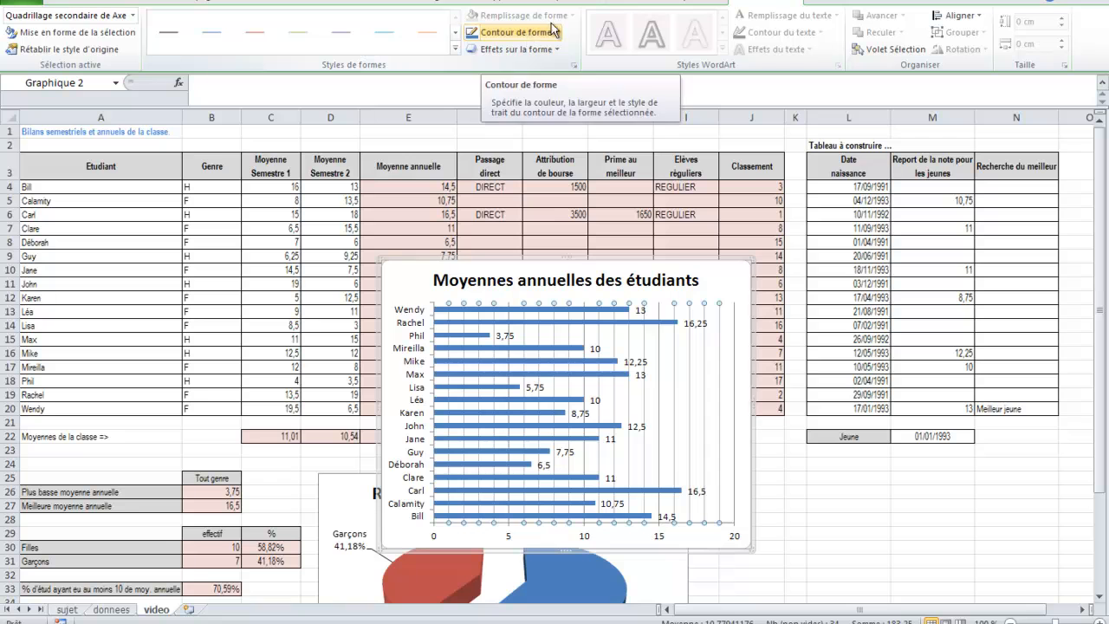
pyautogui.click(558, 49)
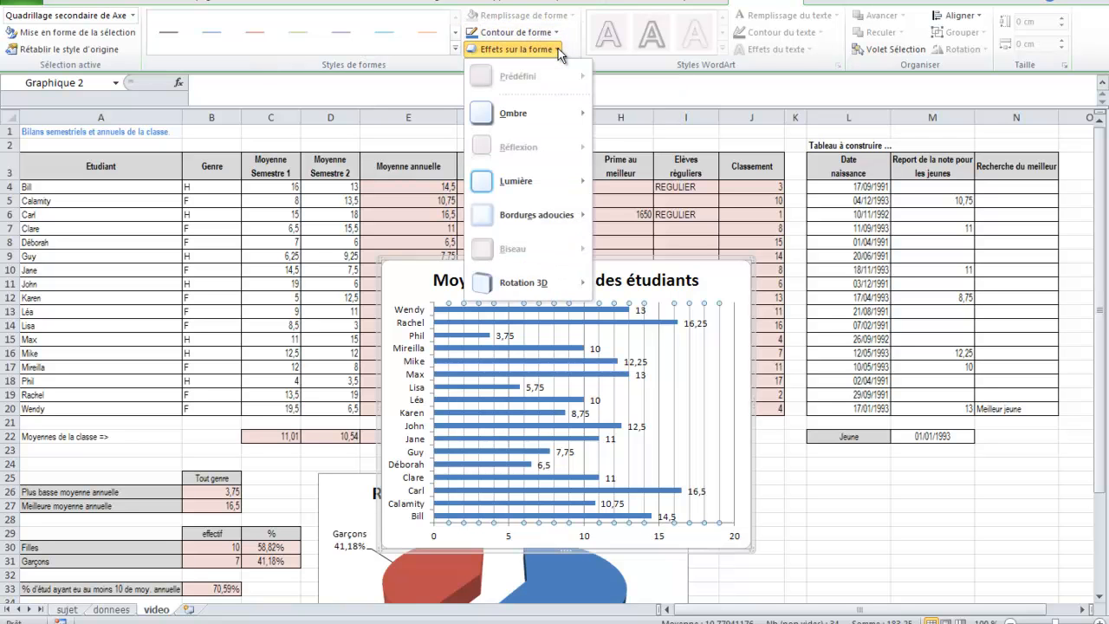
pyautogui.click(556, 32)
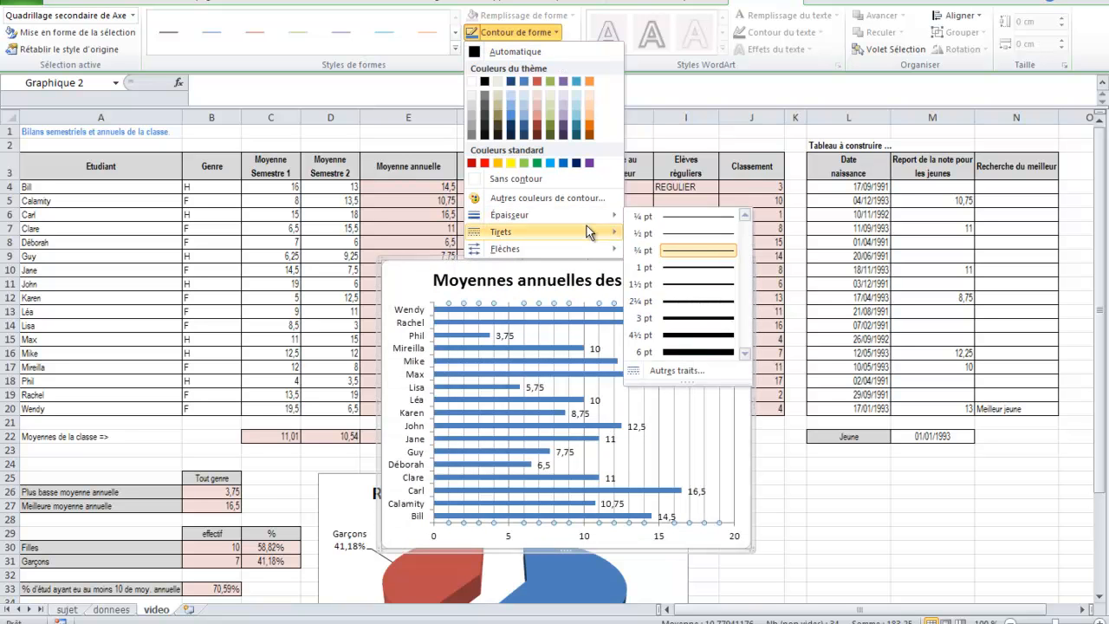
pyautogui.moveTo(586, 226)
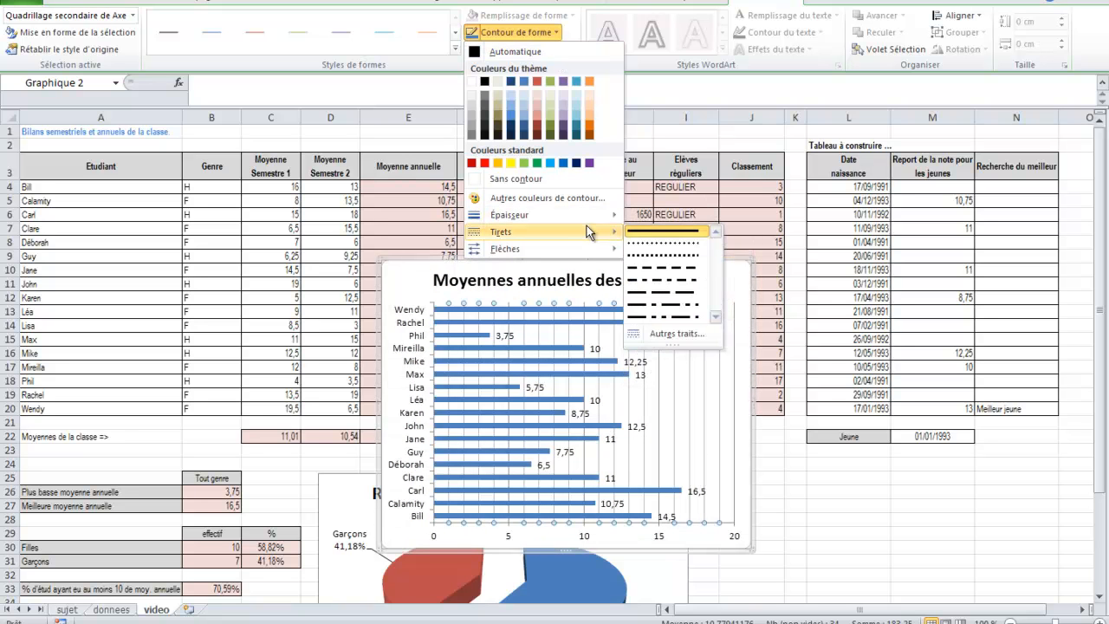
pyautogui.click(657, 276)
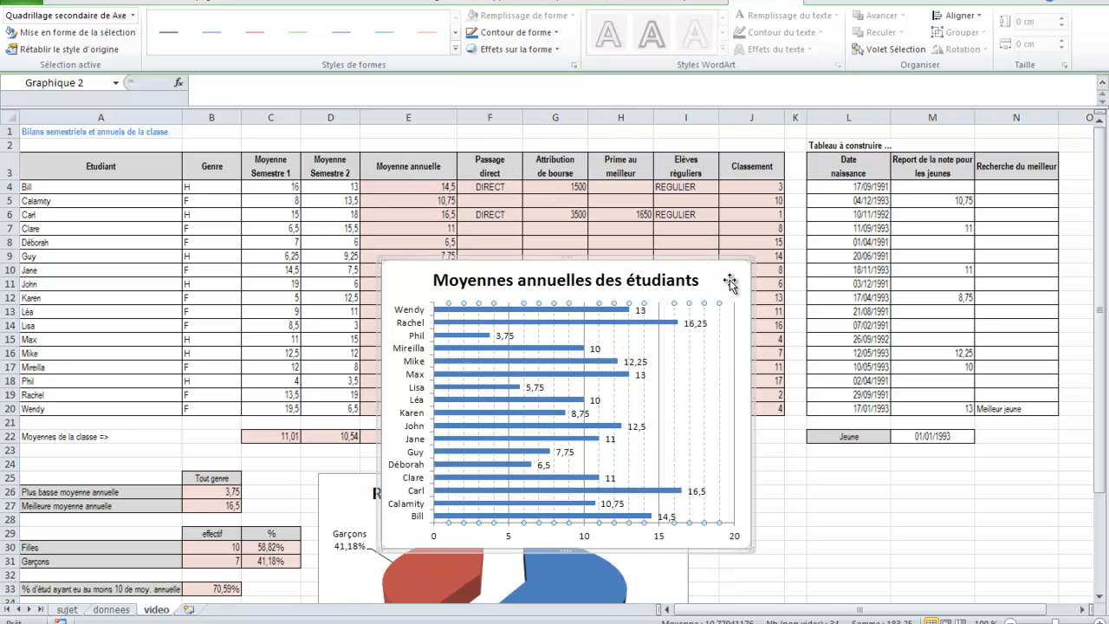
# Step: Reduce the bar chart title's font size to 16
pyautogui.click(729, 283)
pyautogui.click(678, 292)
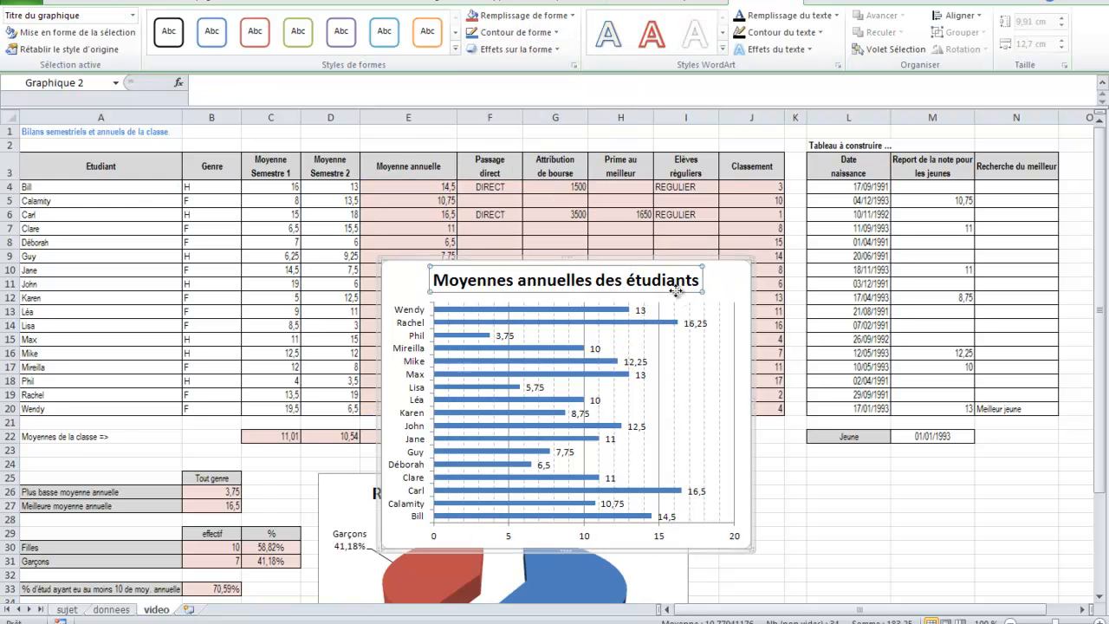
pyautogui.click(60, 4)
pyautogui.click(226, 24)
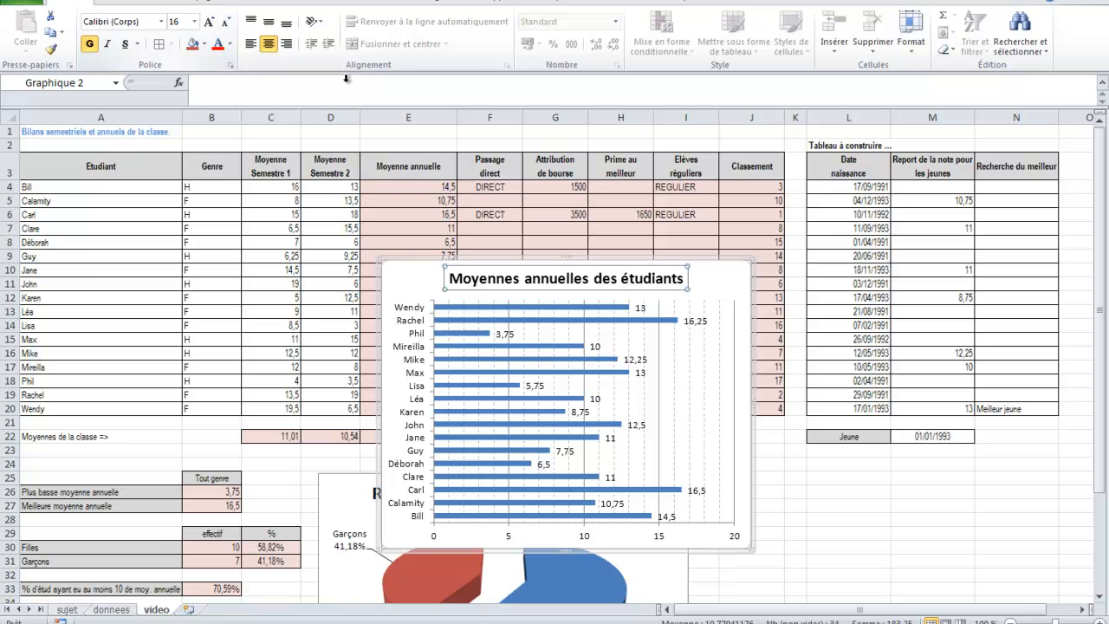
# Step: Move the bar chart beside the pie chart, just below the Jeune row, and deselect it
pyautogui.moveTo(730, 282); pyautogui.dragTo(1056, 437)
pyautogui.scroll(-3, 861, 347)
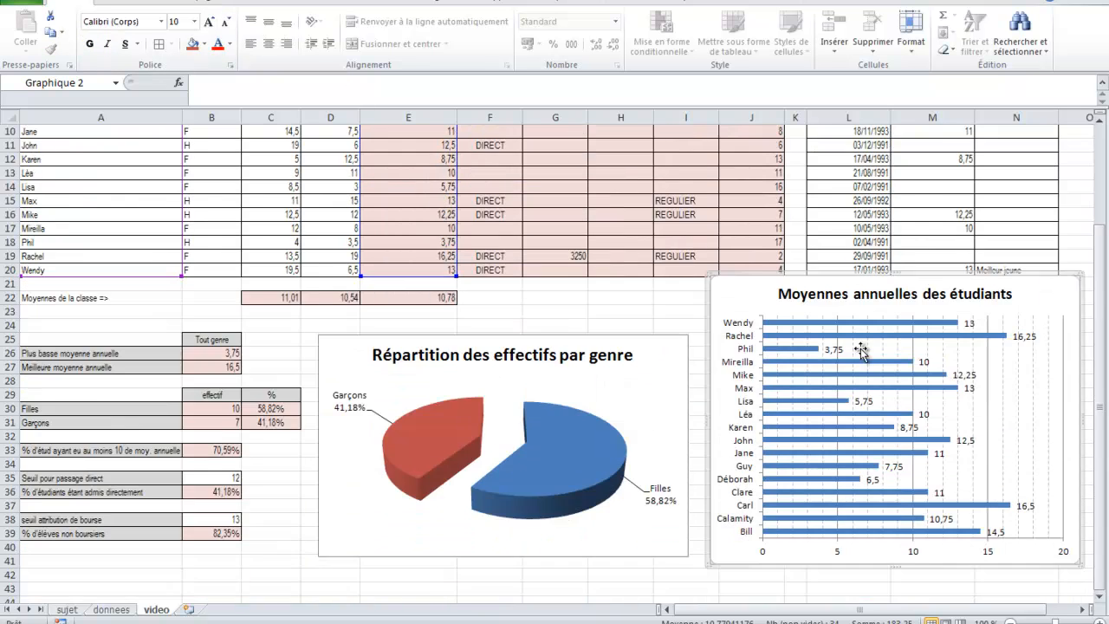
pyautogui.moveTo(743, 321); pyautogui.dragTo(743, 351)
pyautogui.click(576, 310)
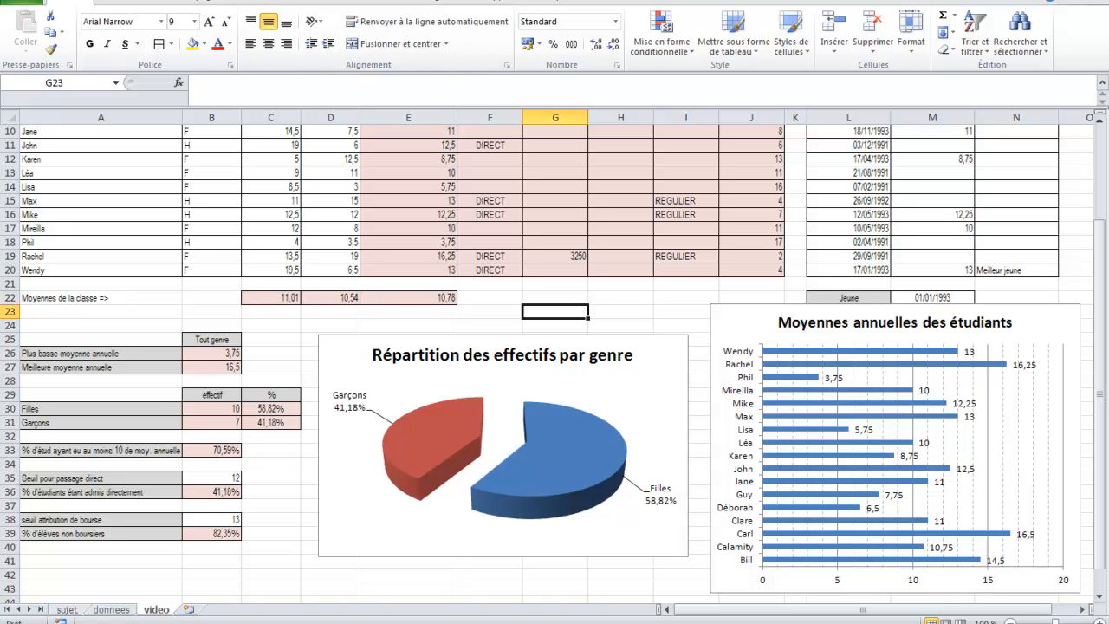
# Step: Preview the printed sheet and set the page orientation to Paysage
pyautogui.hotkey('ctrl', 'p')
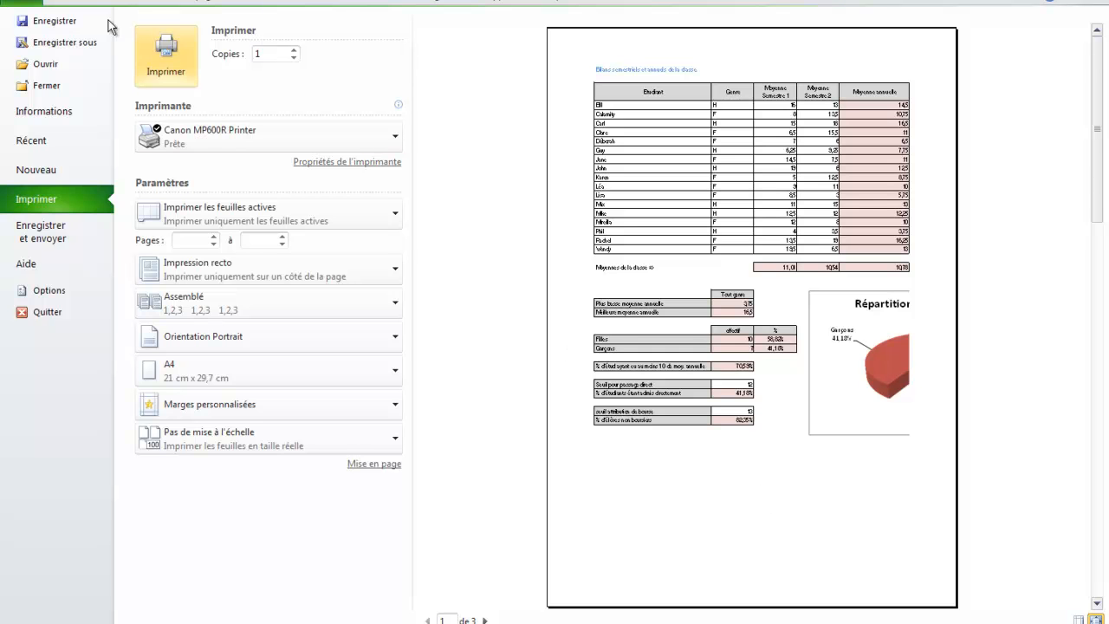
pyautogui.click(26, 5)
pyautogui.click(186, 5)
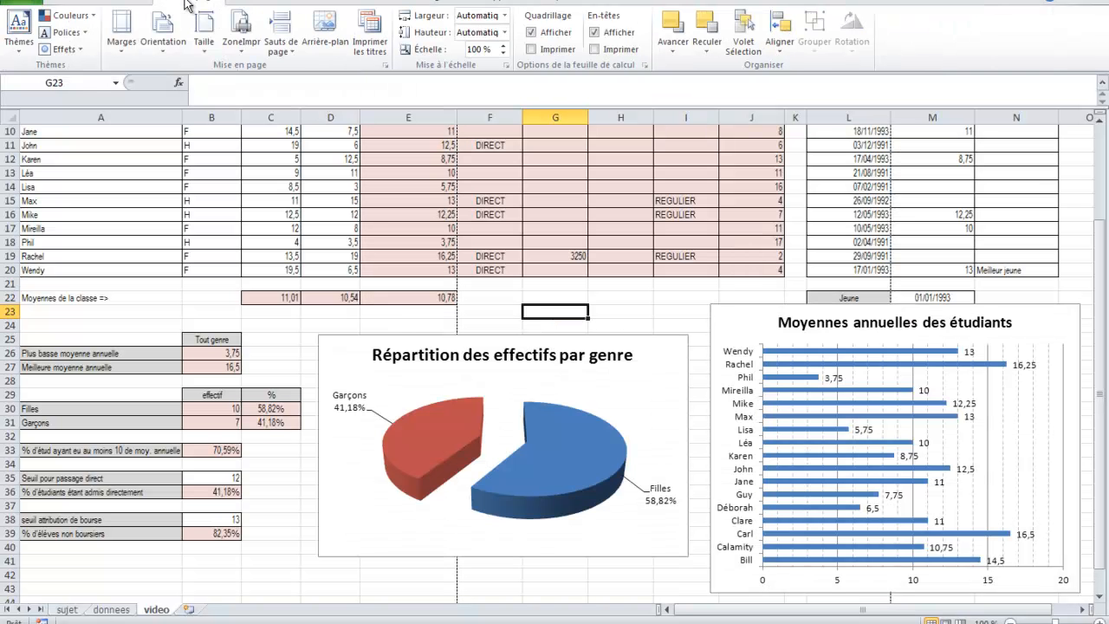
pyautogui.click(386, 66)
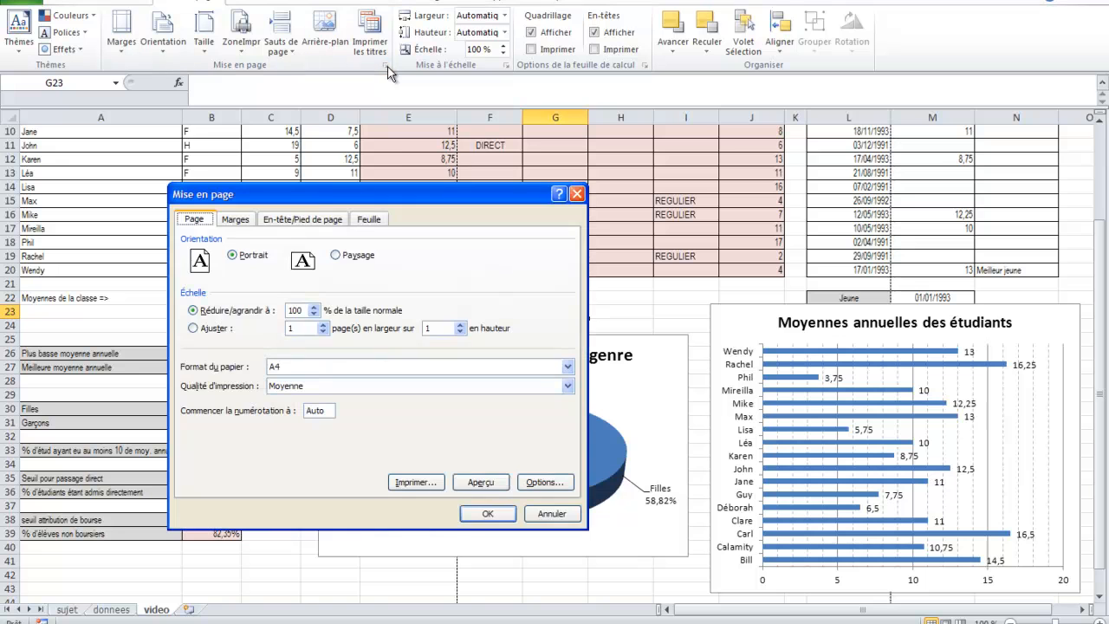
pyautogui.click(336, 255)
# Step: Set the page's left and right margins to 0,5 and the bottom margin to 1
pyautogui.click(235, 219)
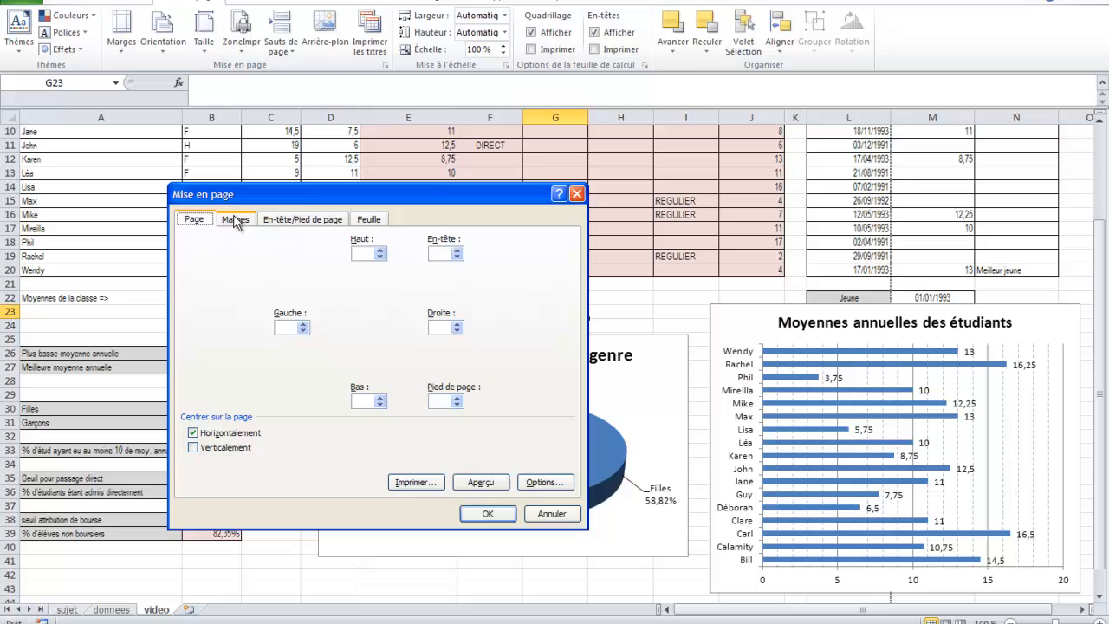
pyautogui.click(302, 326)
pyautogui.click(302, 331)
pyautogui.click(302, 331)
pyautogui.click(456, 331)
pyautogui.click(457, 331)
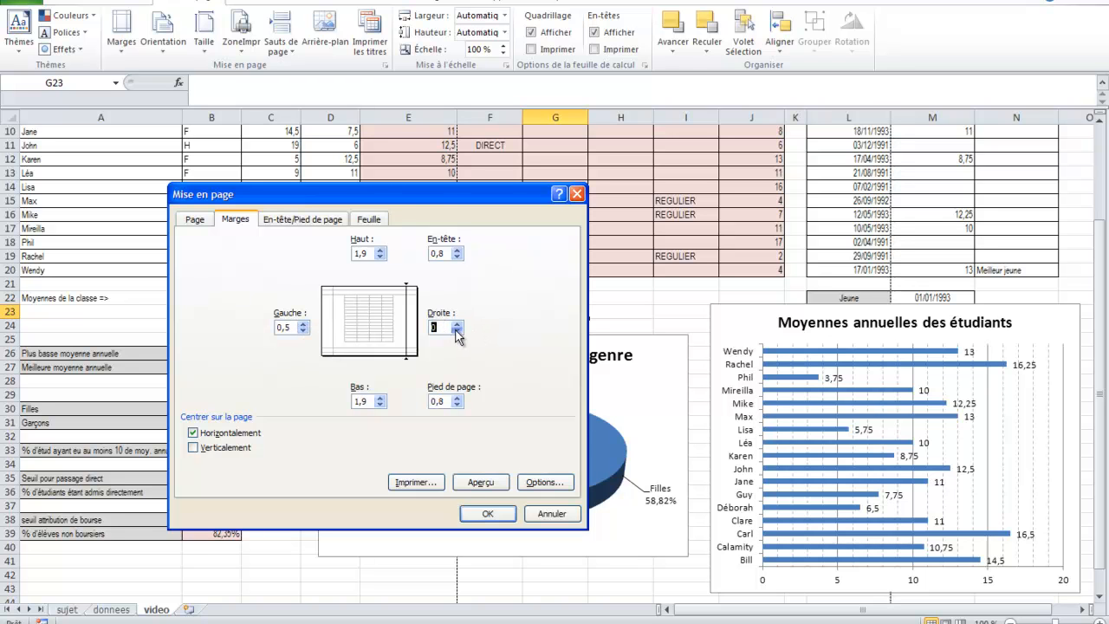
pyautogui.click(456, 331)
pyautogui.click(380, 404)
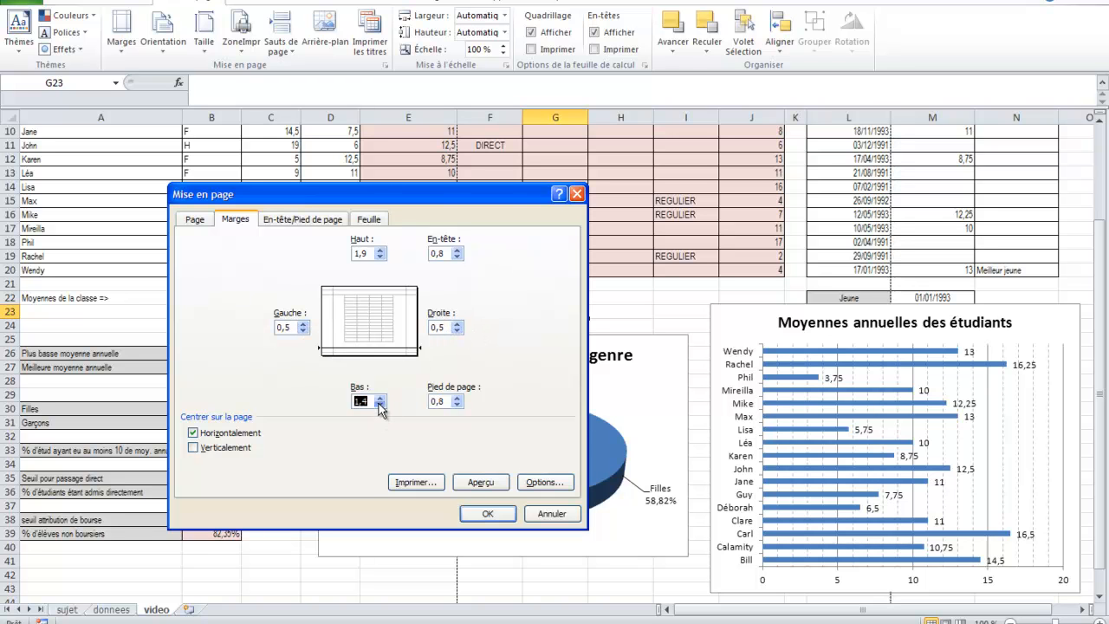
pyautogui.click(380, 405)
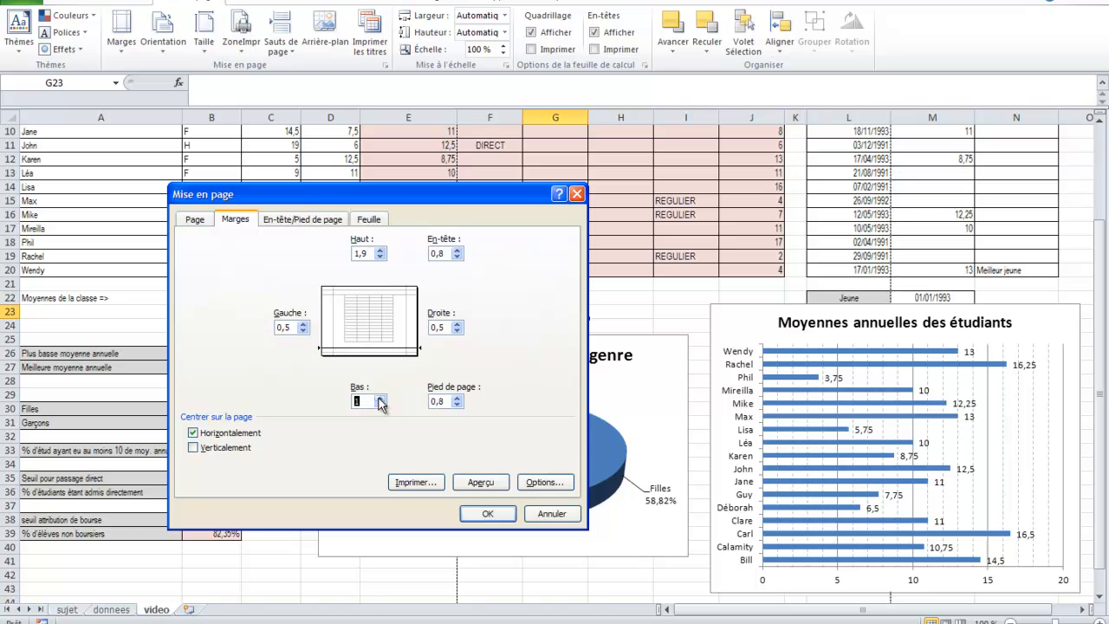
# Step: Set the top margin to 1,5 and the header and footer margins to 0,5
pyautogui.click(379, 256)
pyautogui.click(380, 257)
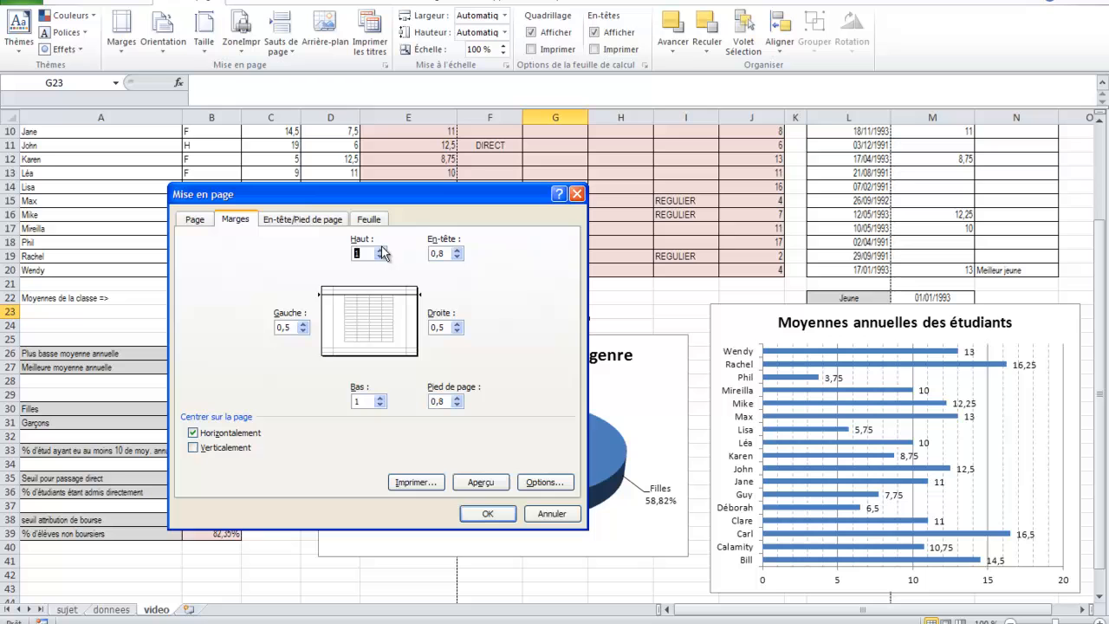
pyautogui.click(458, 257)
pyautogui.click(458, 250)
pyautogui.click(380, 250)
pyautogui.click(457, 405)
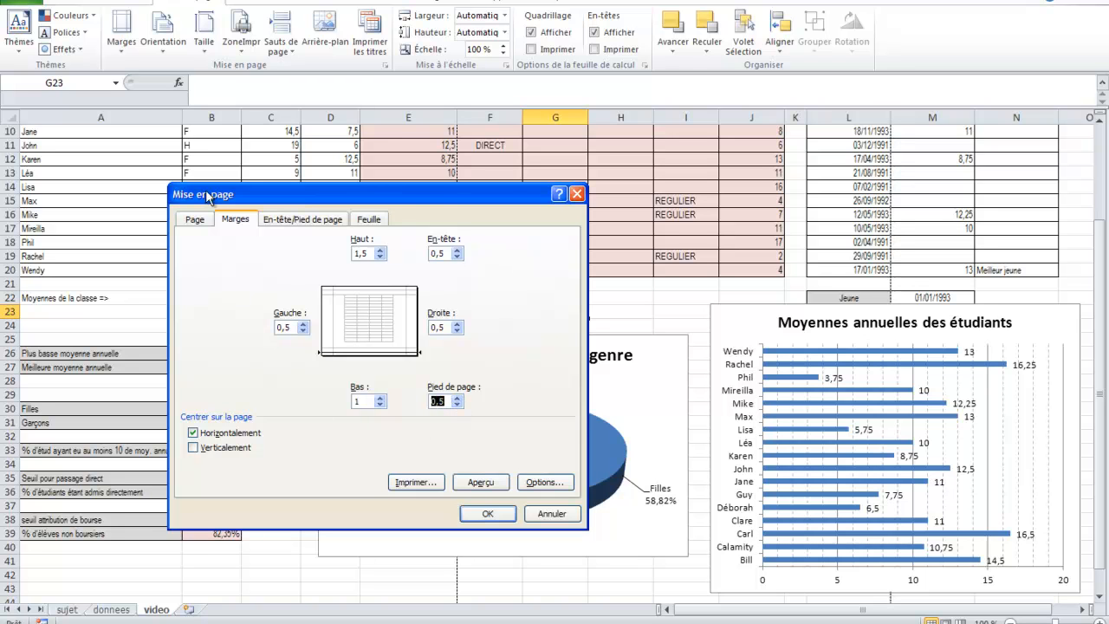
# Step: Fit the printout to 1 page wide by 1 page tall, checking the print preview and the page centring options
pyautogui.click(191, 221)
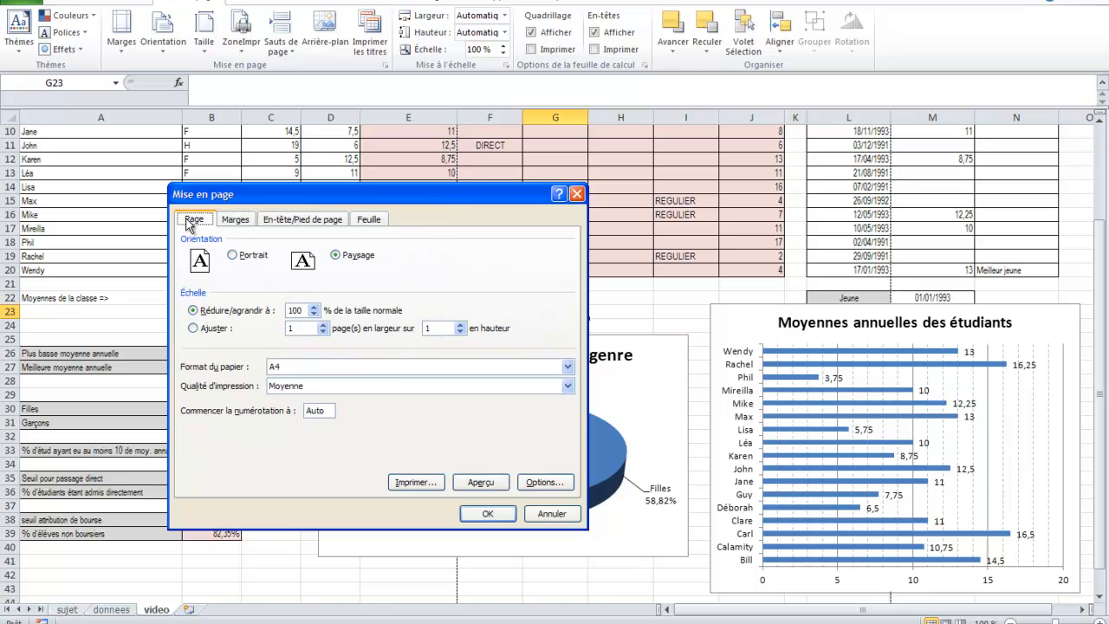
pyautogui.click(209, 329)
pyautogui.click(480, 483)
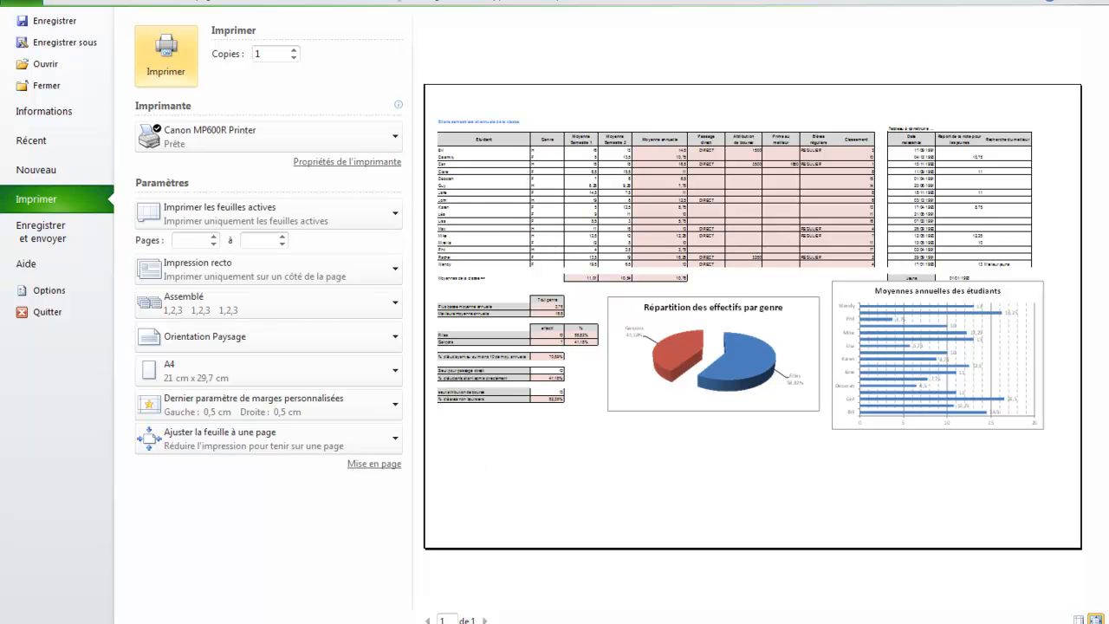
pyautogui.click(189, 4)
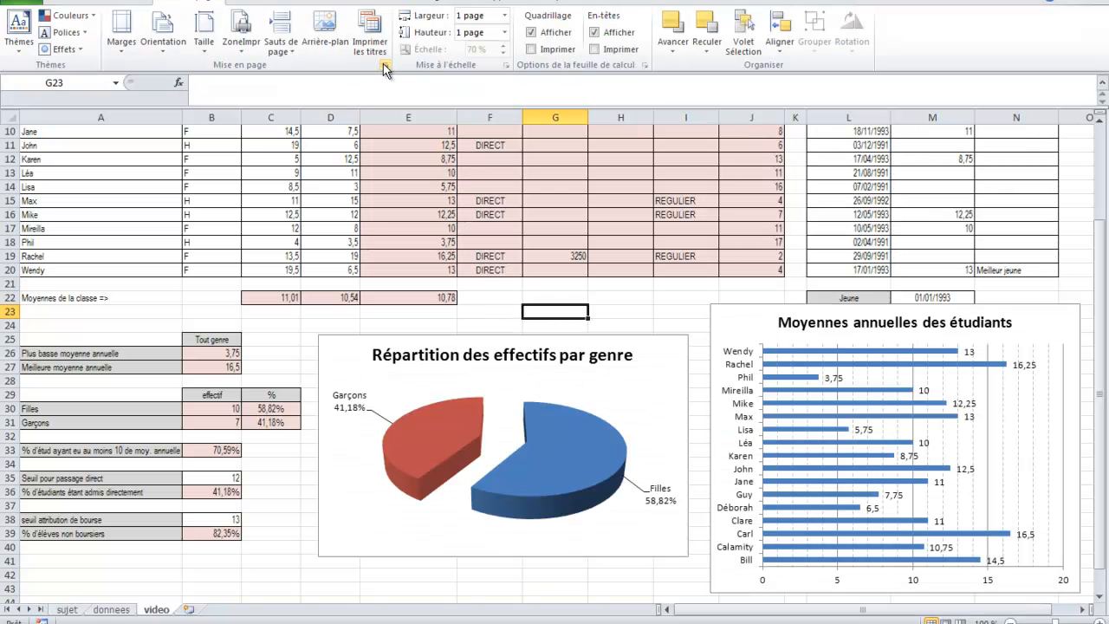
pyautogui.click(384, 67)
pyautogui.click(234, 219)
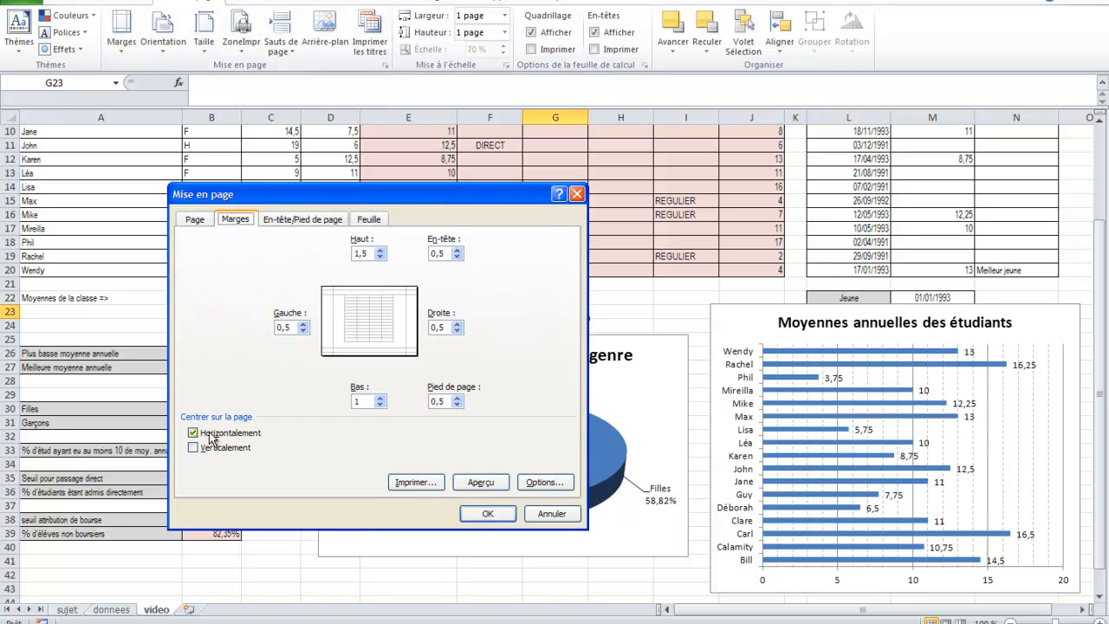
pyautogui.click(491, 513)
# Step: Shrink the pie chart in both width and height, keeping its upper edge in place
pyautogui.moveTo(731, 611); pyautogui.dragTo(756, 611)
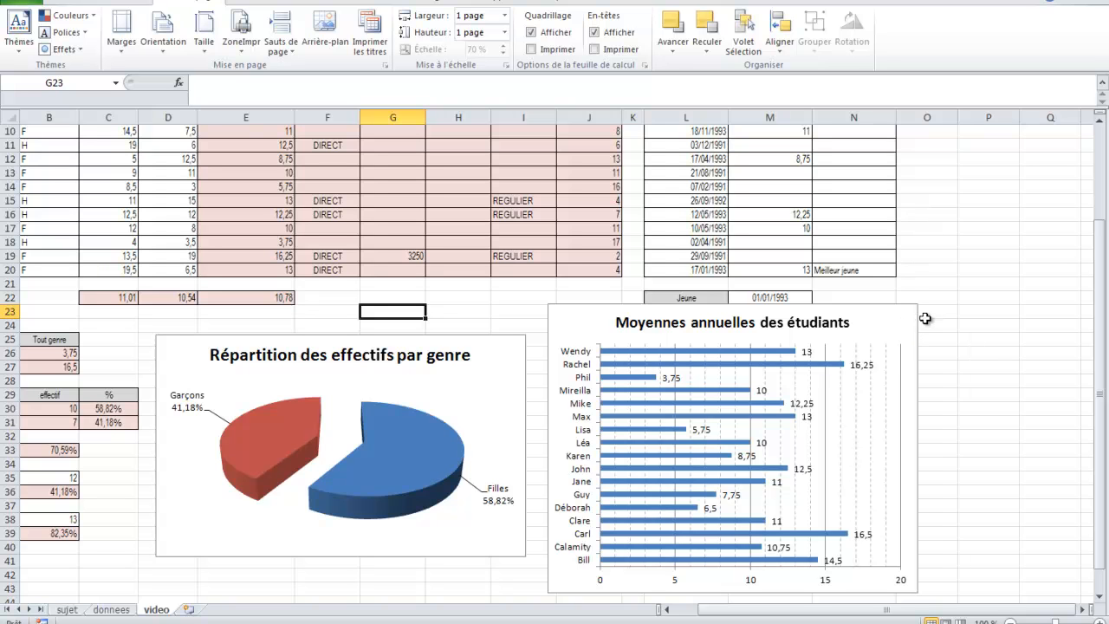
pyautogui.click(479, 346)
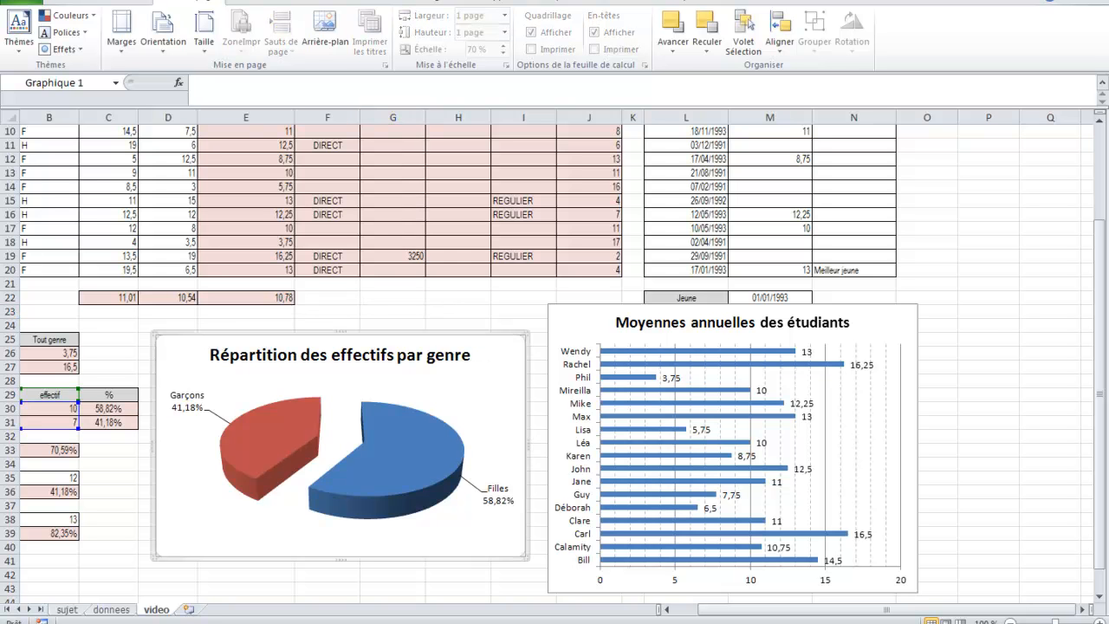
pyautogui.click(1011, 622)
pyautogui.click(1010, 621)
pyautogui.click(1010, 621)
pyautogui.click(1010, 622)
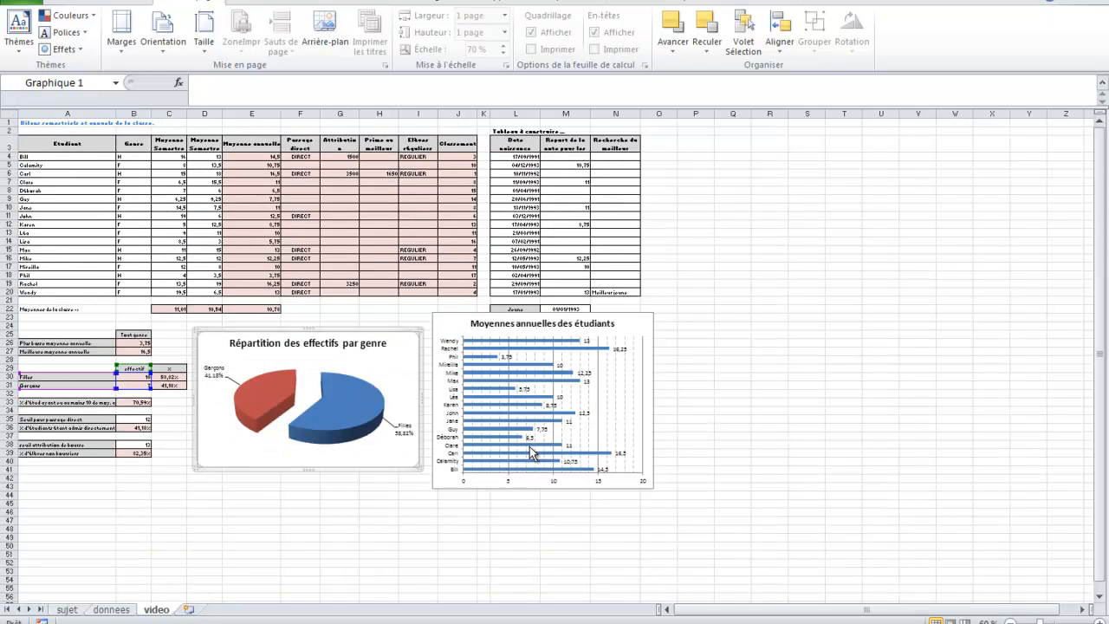
pyautogui.click(290, 528)
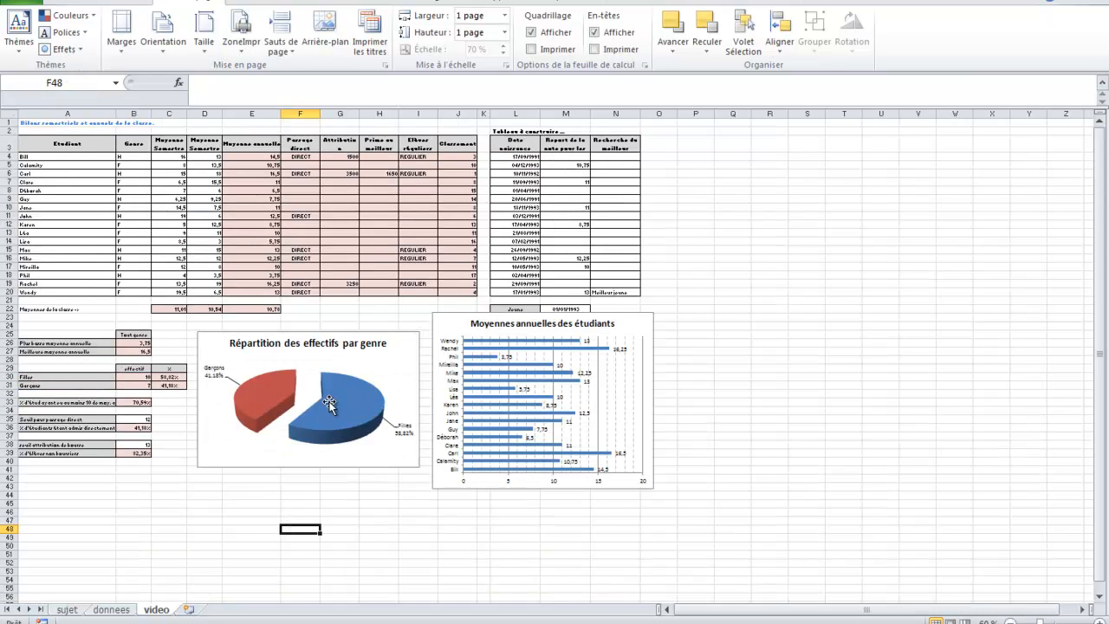
pyautogui.click(371, 381)
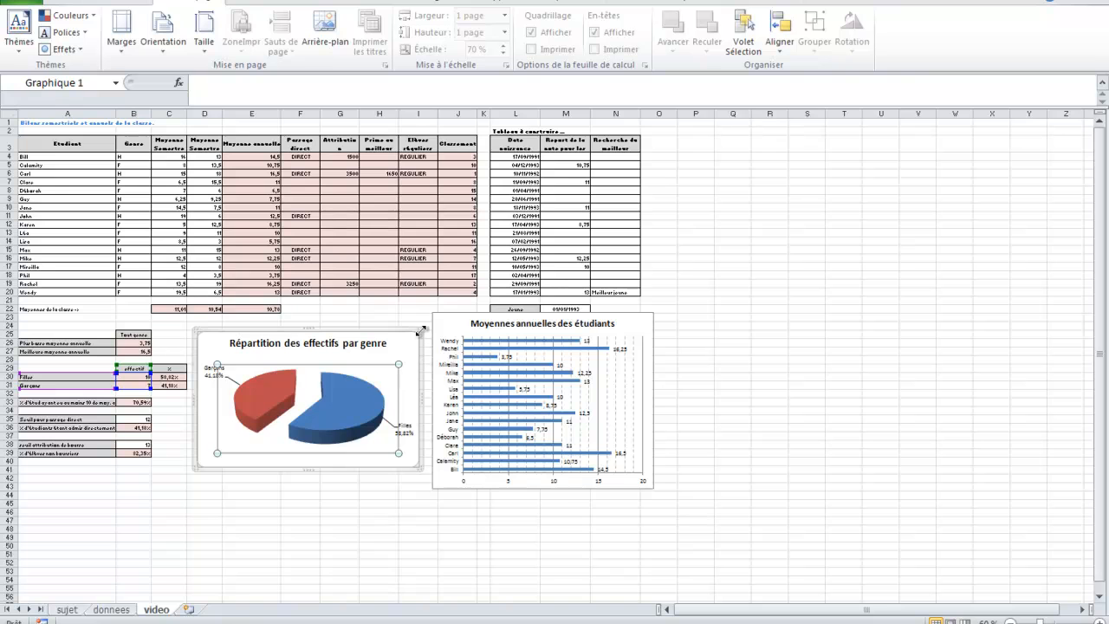
pyautogui.moveTo(419, 331); pyautogui.dragTo(400, 331)
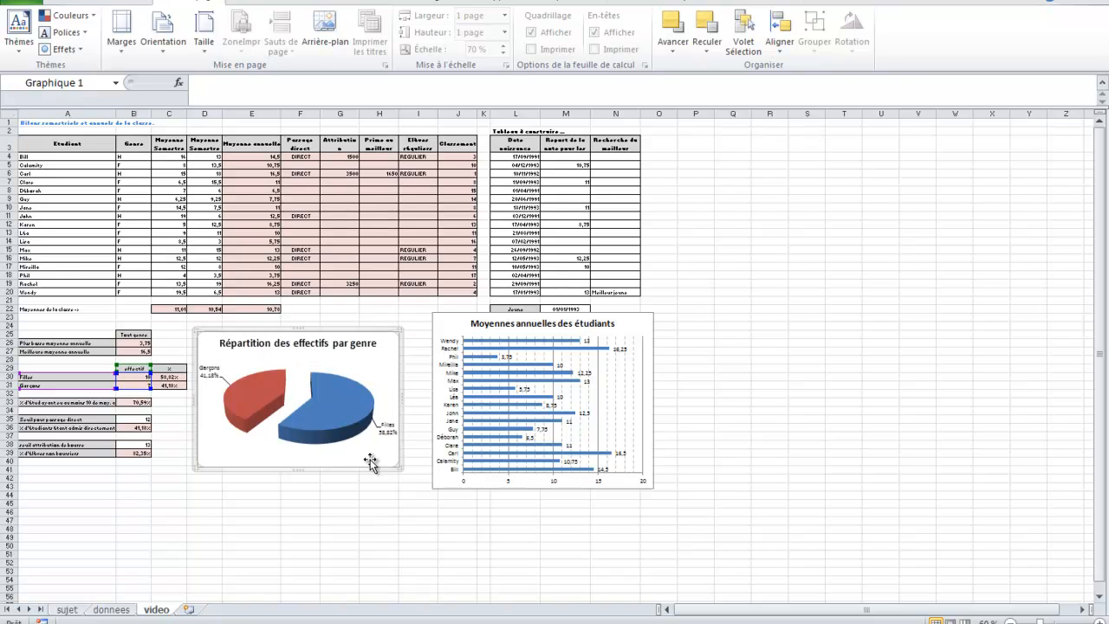
pyautogui.moveTo(398, 469); pyautogui.dragTo(389, 452)
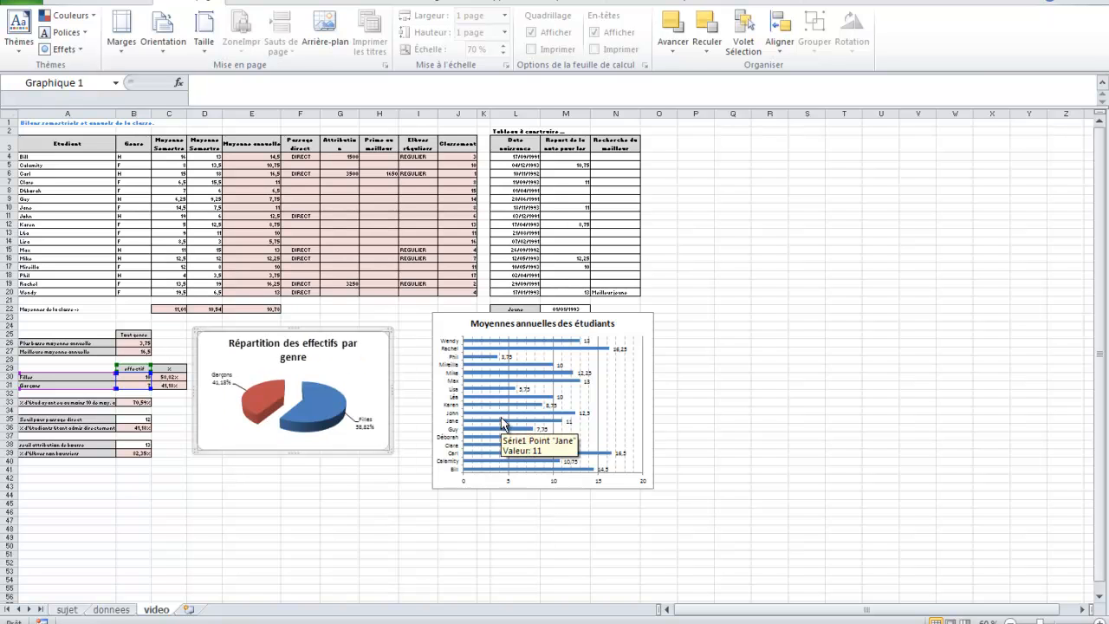
# Step: Move the bar chart closer to the pie chart and reduce its height
pyautogui.moveTo(450, 321)
pyautogui.mouseDown()
pyautogui.moveTo(441, 347)
pyautogui.moveTo(436, 328)
pyautogui.mouseUp()
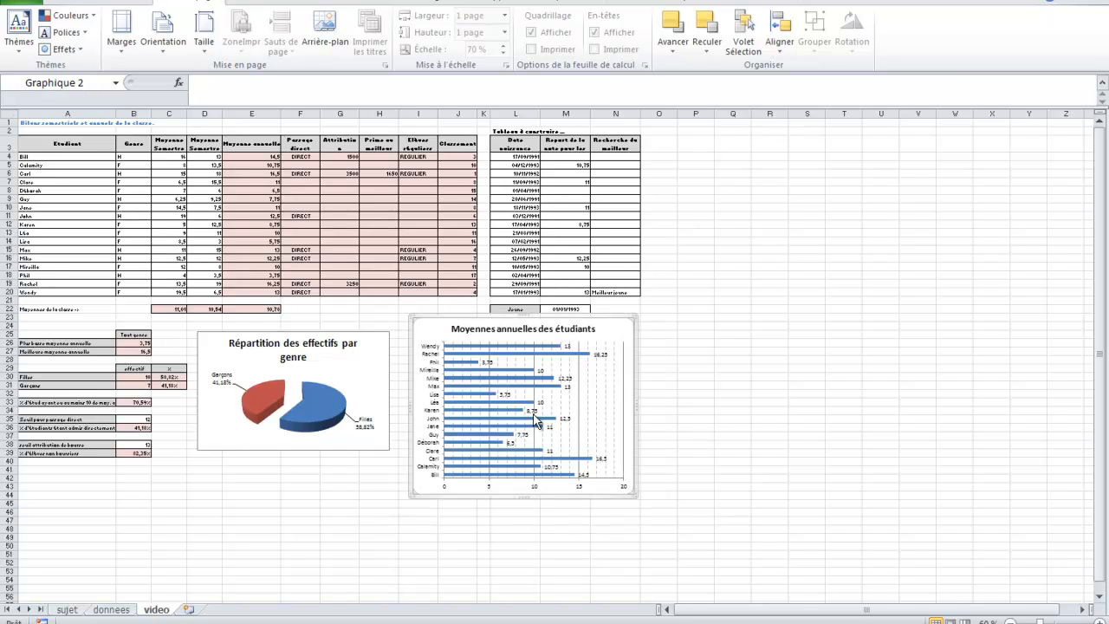
pyautogui.moveTo(630, 490); pyautogui.dragTo(633, 470)
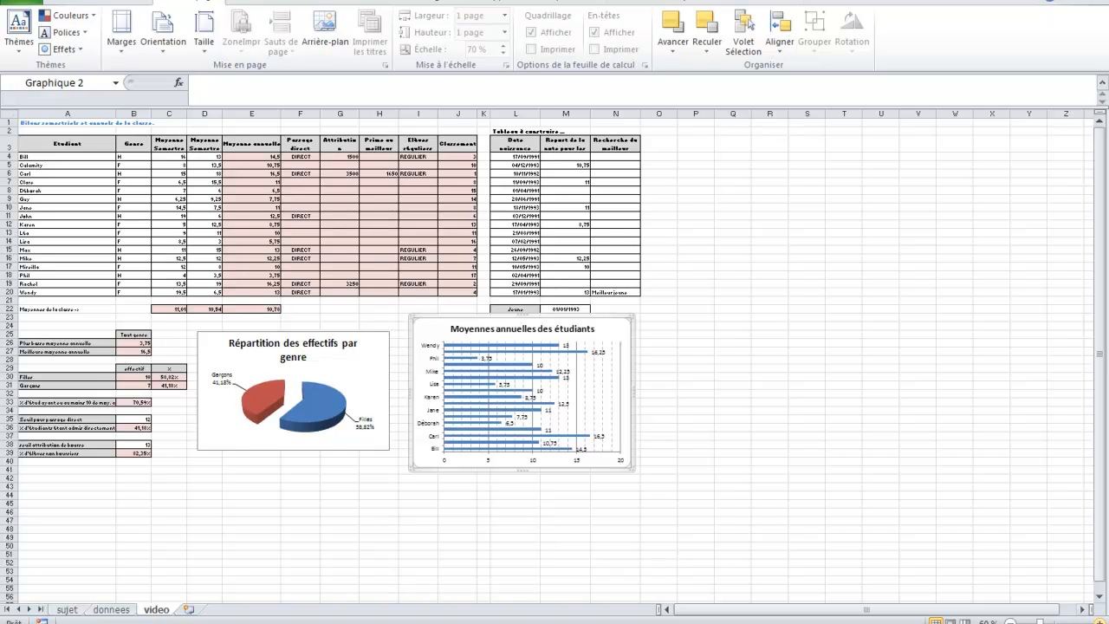
pyautogui.click(1085, 617)
pyautogui.click(1085, 621)
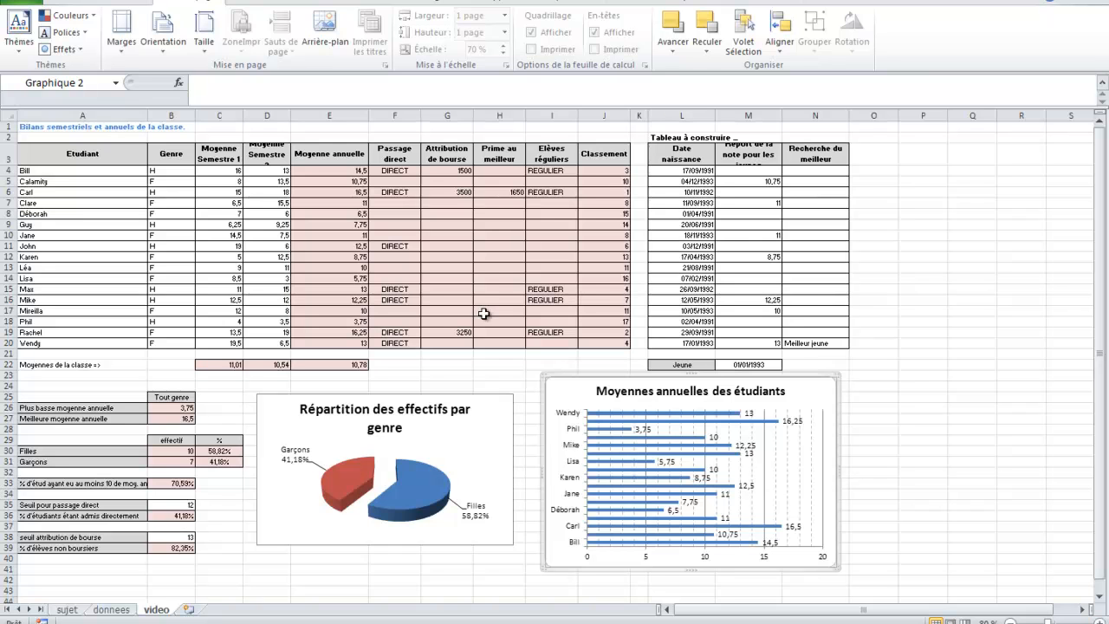
# Step: Preview the printout with the bar chart selected, and return to the sheet
pyautogui.hotkey('ctrl', 'p')
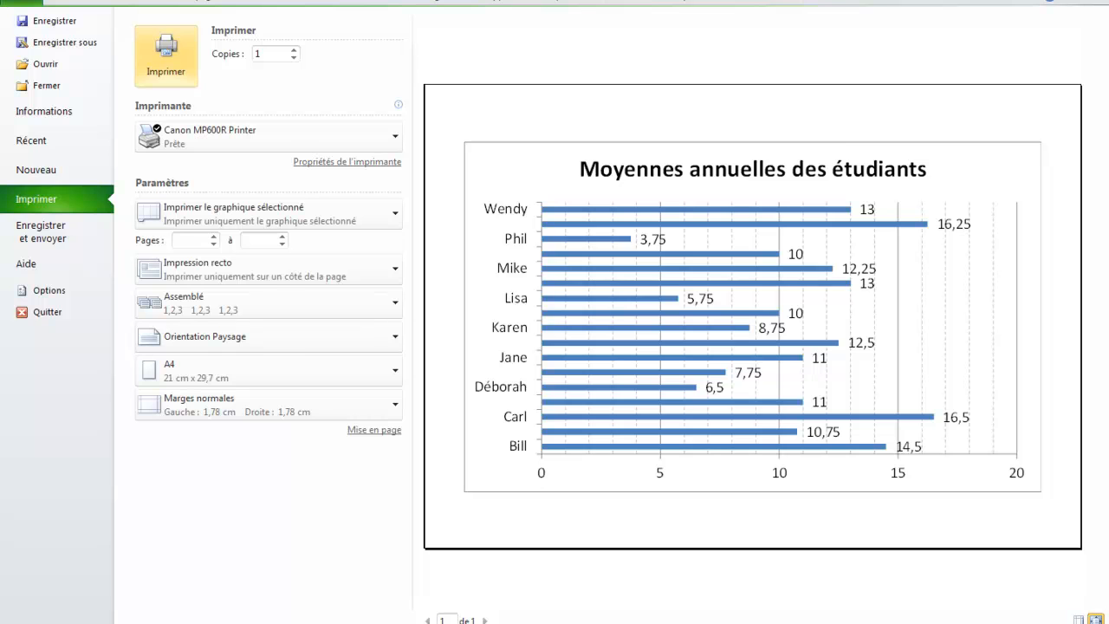
pyautogui.press('Escape')
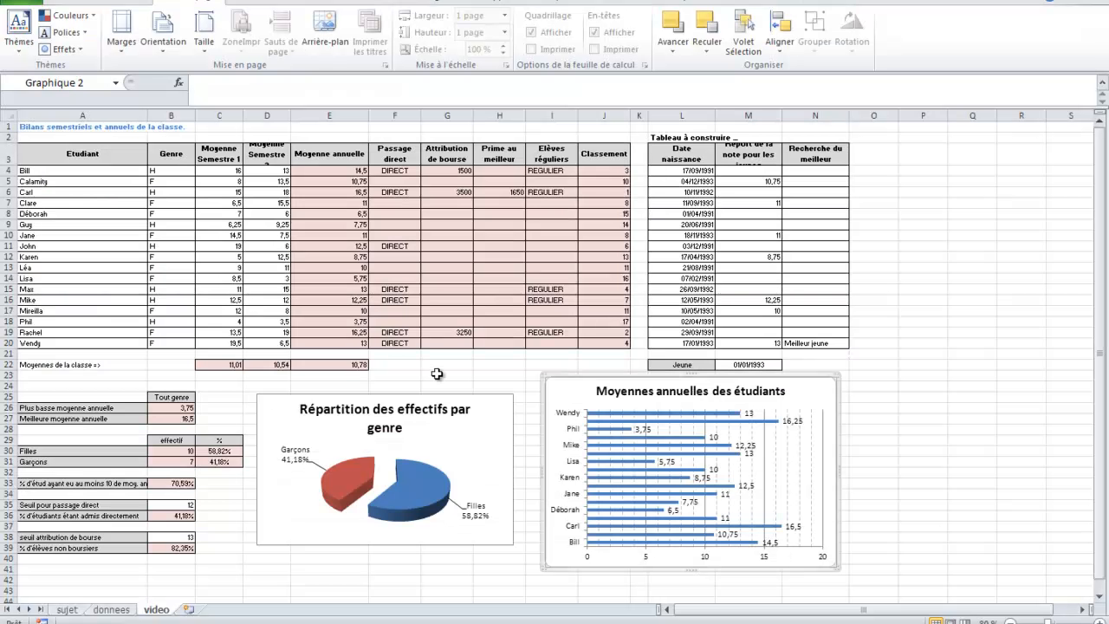
# Step: Reduce the font size of the student names on the bar chart's vertical axis to 9
pyautogui.click(482, 366)
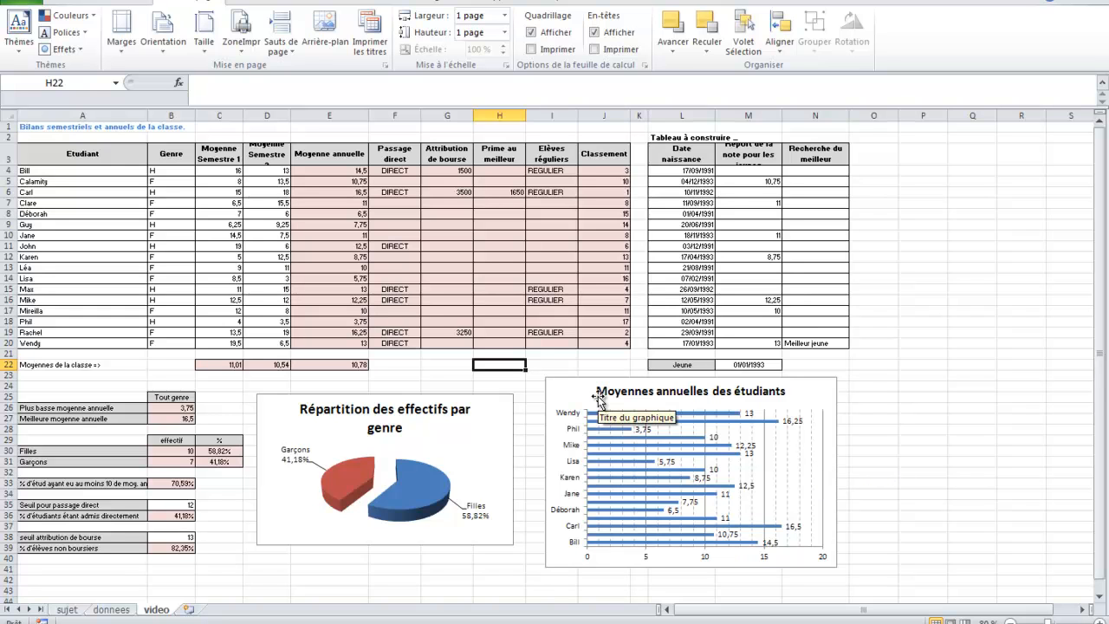
pyautogui.click(578, 439)
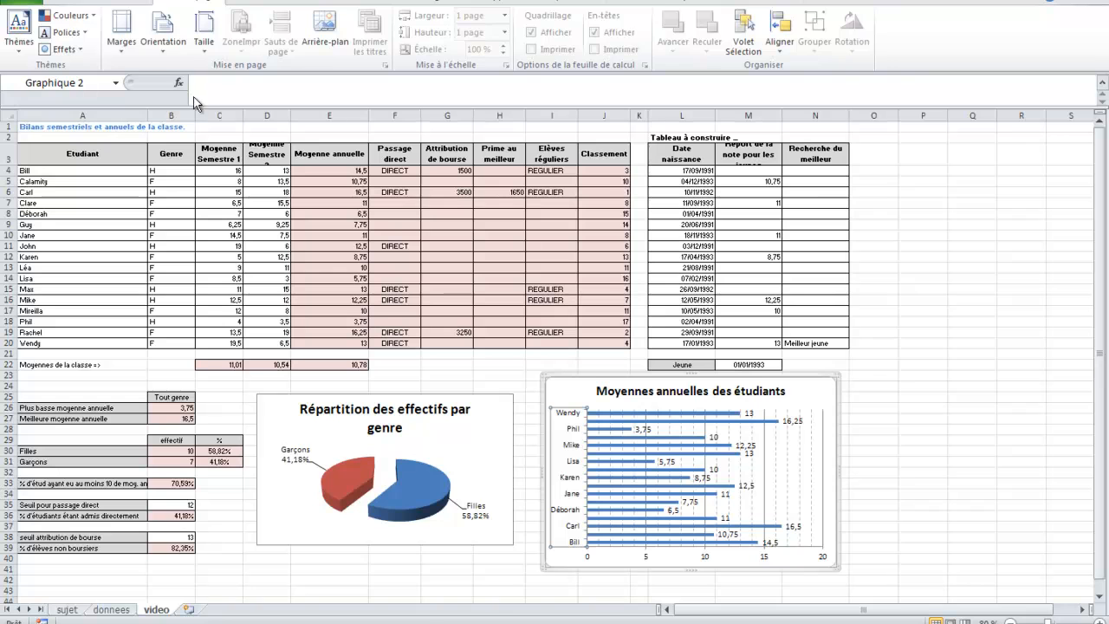
pyautogui.click(67, 3)
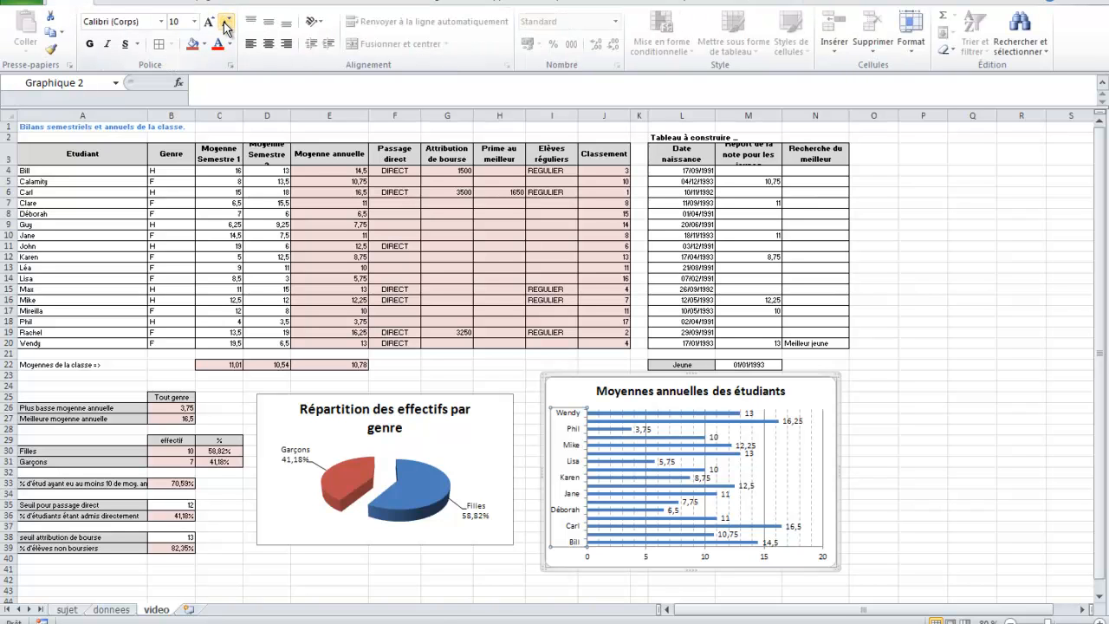
pyautogui.click(226, 26)
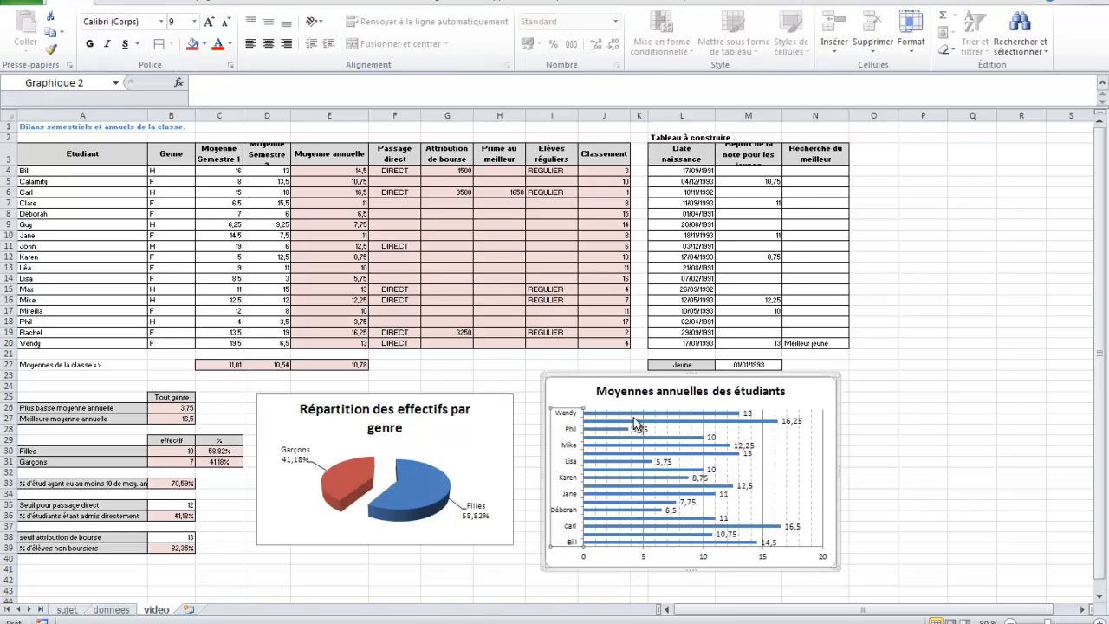
# Step: Extend the bar chart's lower edge down to about row 45 so all student names fit on the axis
pyautogui.click(685, 561)
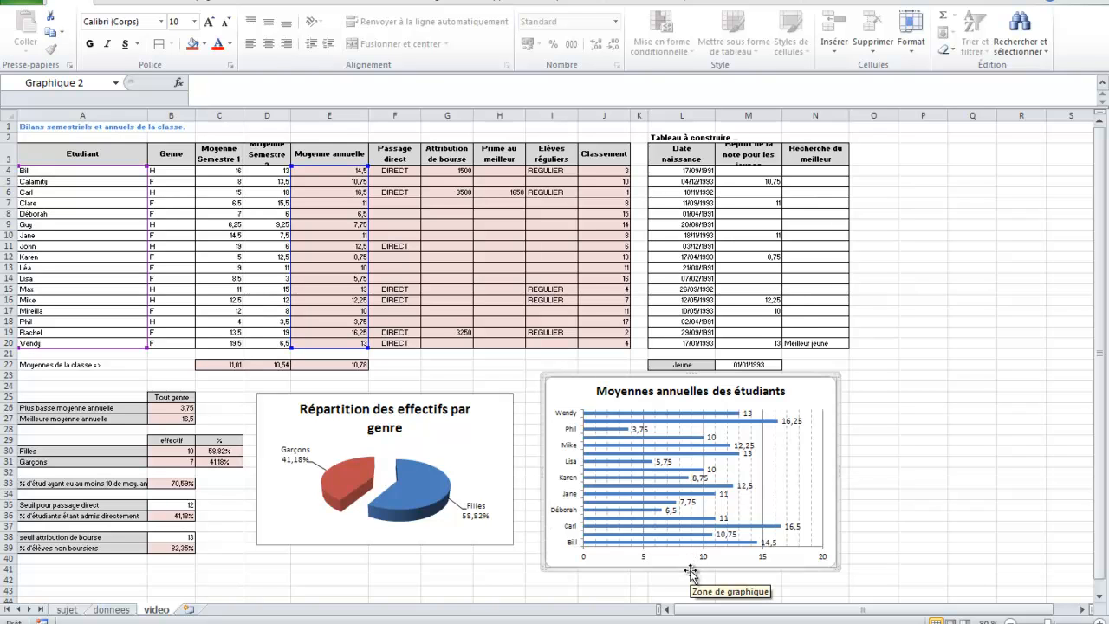
pyautogui.moveTo(692, 570); pyautogui.dragTo(693, 598)
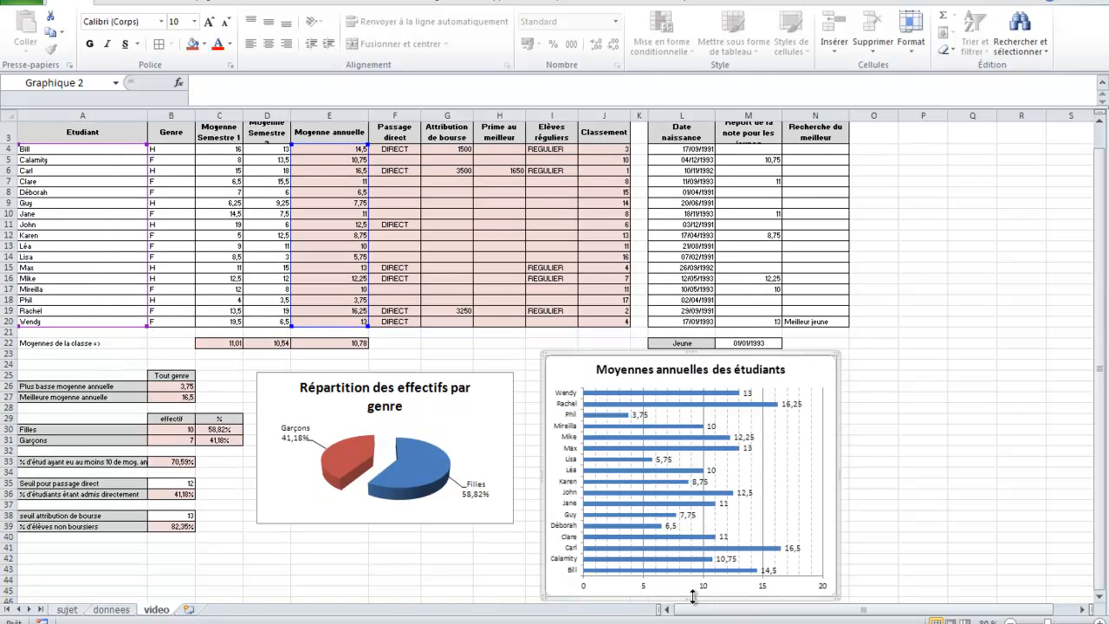
pyautogui.scroll(-1, 871, 534)
# Step: Deselect the bar chart, preview the printout of the whole sheet, and return to the sheet
pyautogui.click(871, 534)
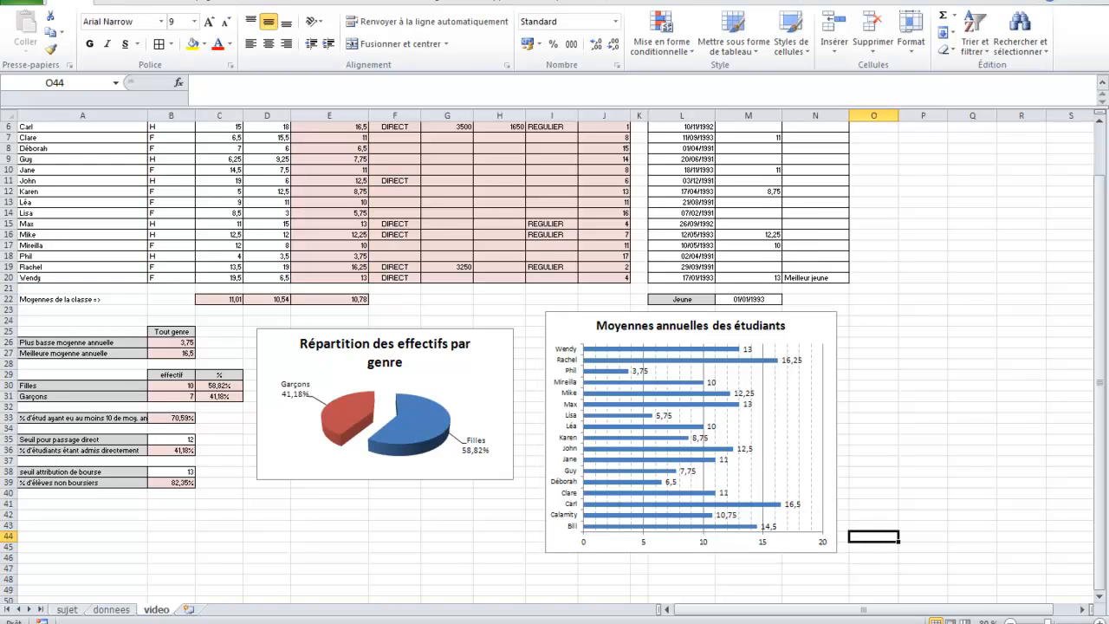
pyautogui.hotkey('ctrl', 'p')
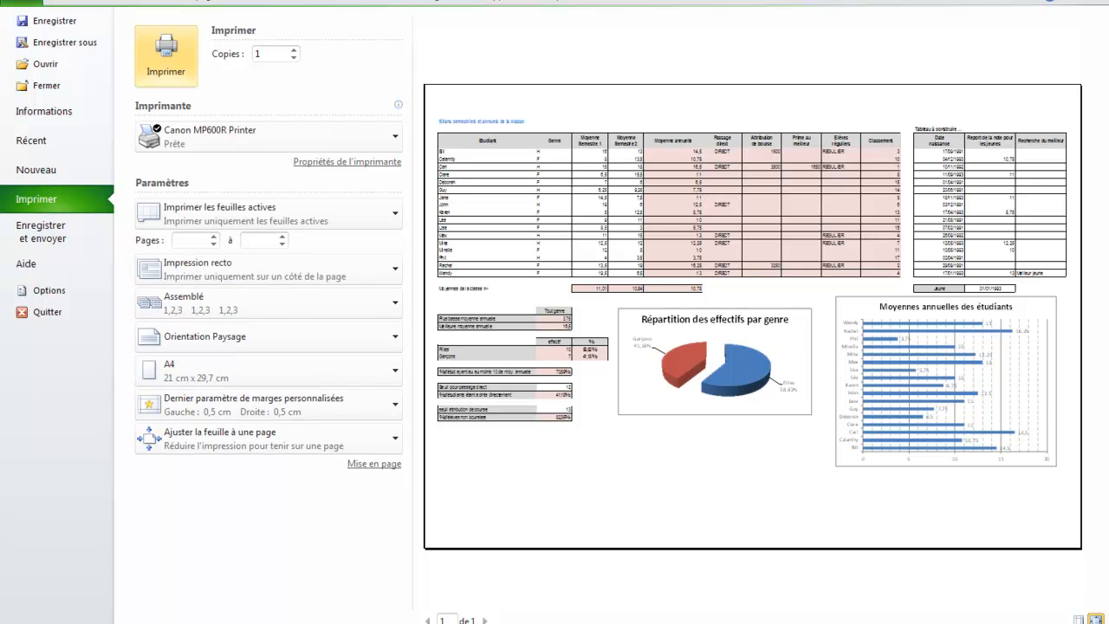
pyautogui.press('Escape')
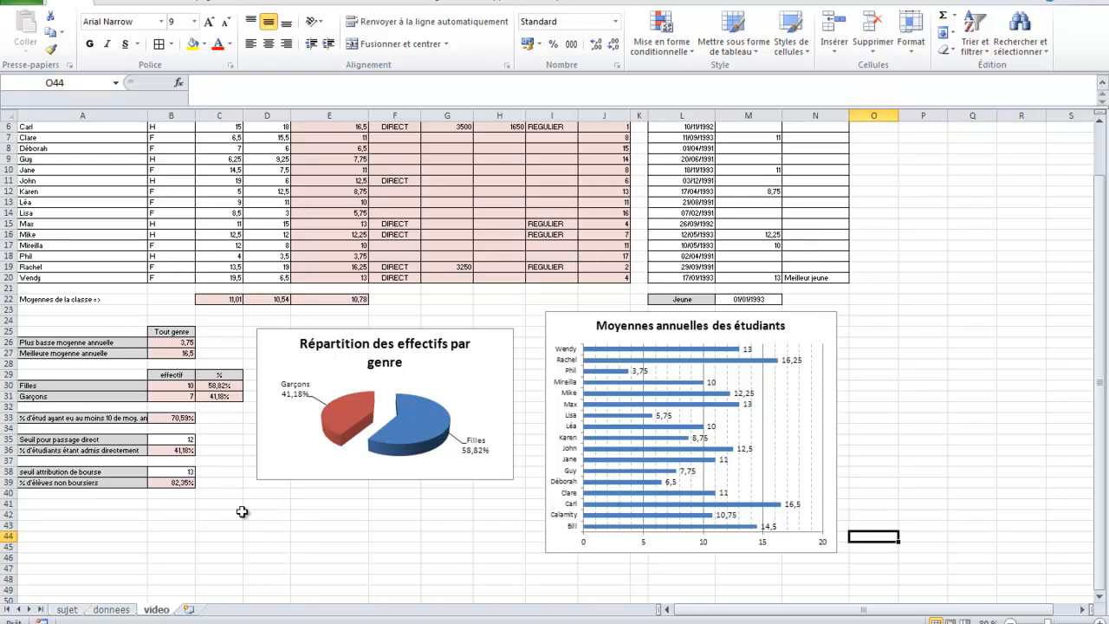
# Step: Apply the Pourcentage number format to cell B33, the share of students averaging at least 10
pyautogui.click(178, 418)
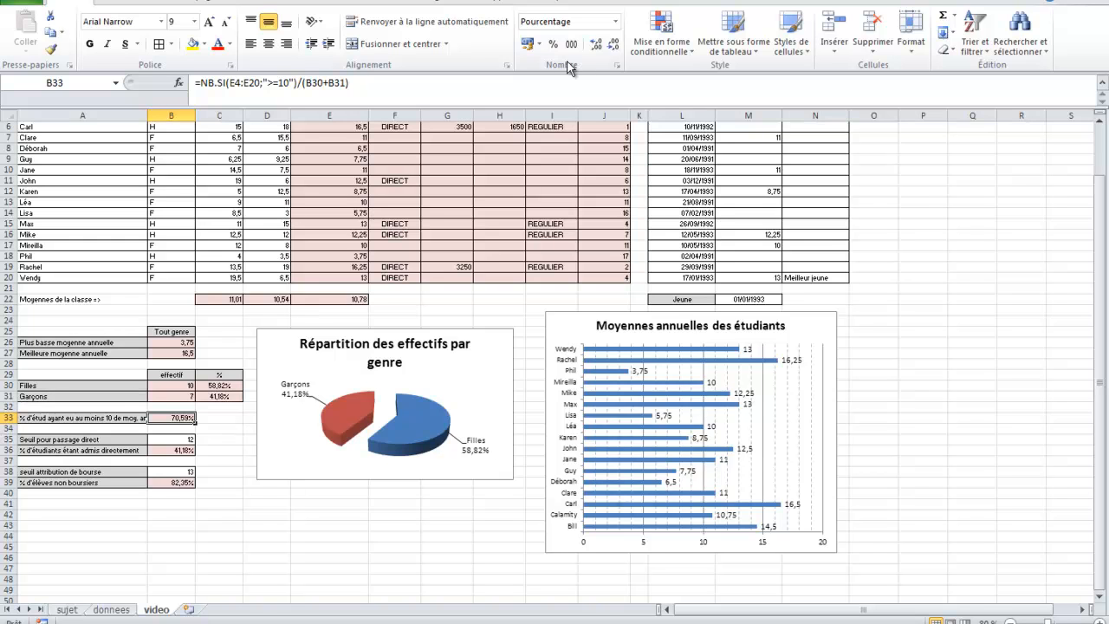
pyautogui.click(615, 22)
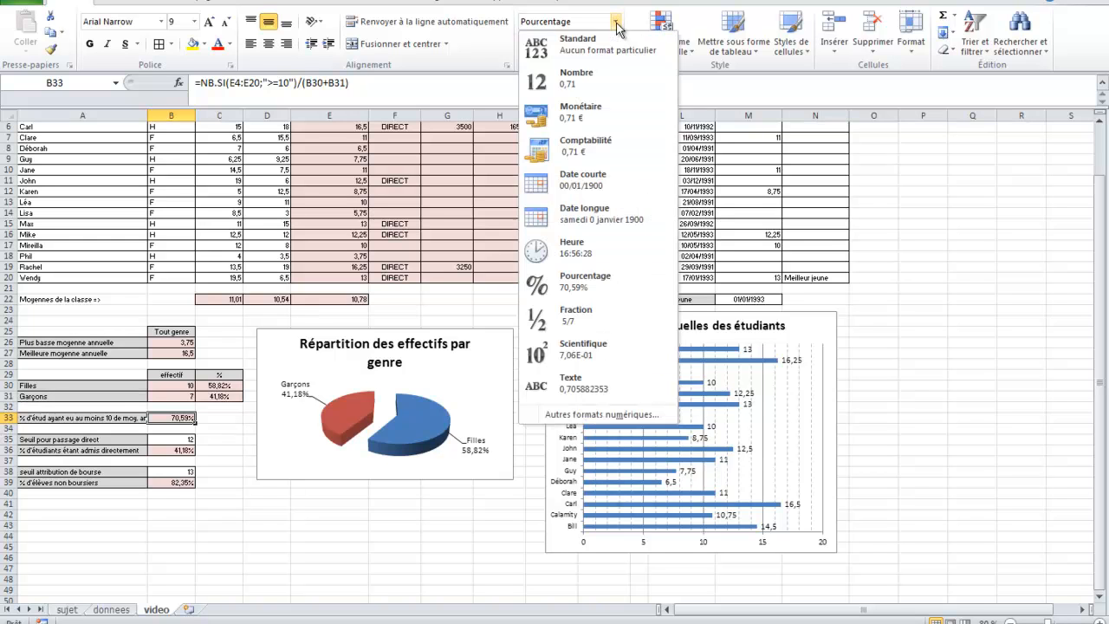
pyautogui.click(580, 290)
pyautogui.click(458, 243)
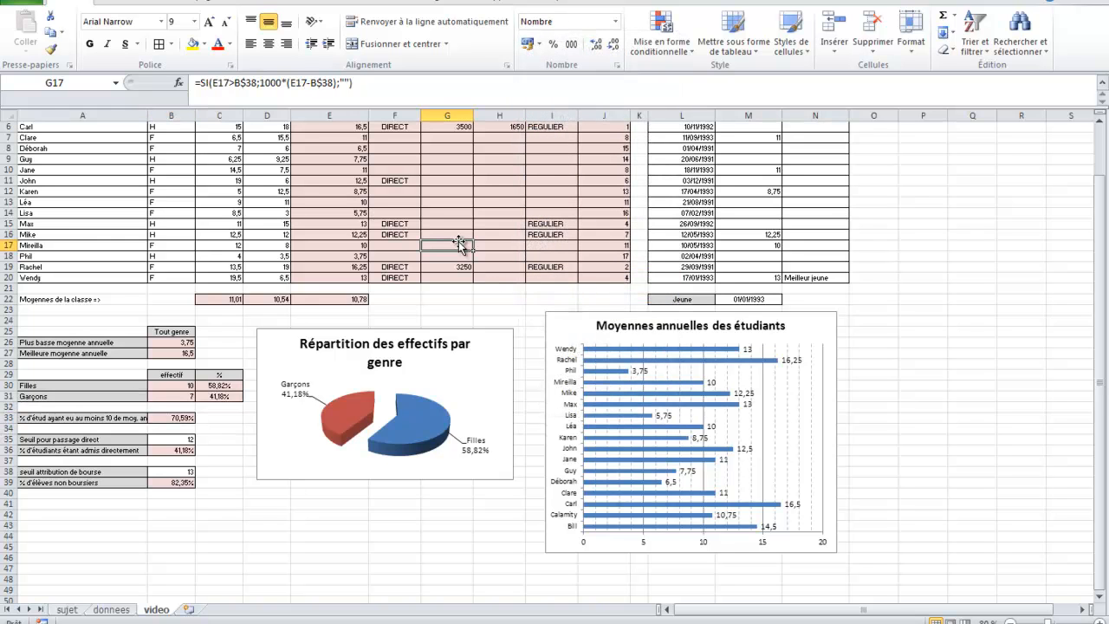